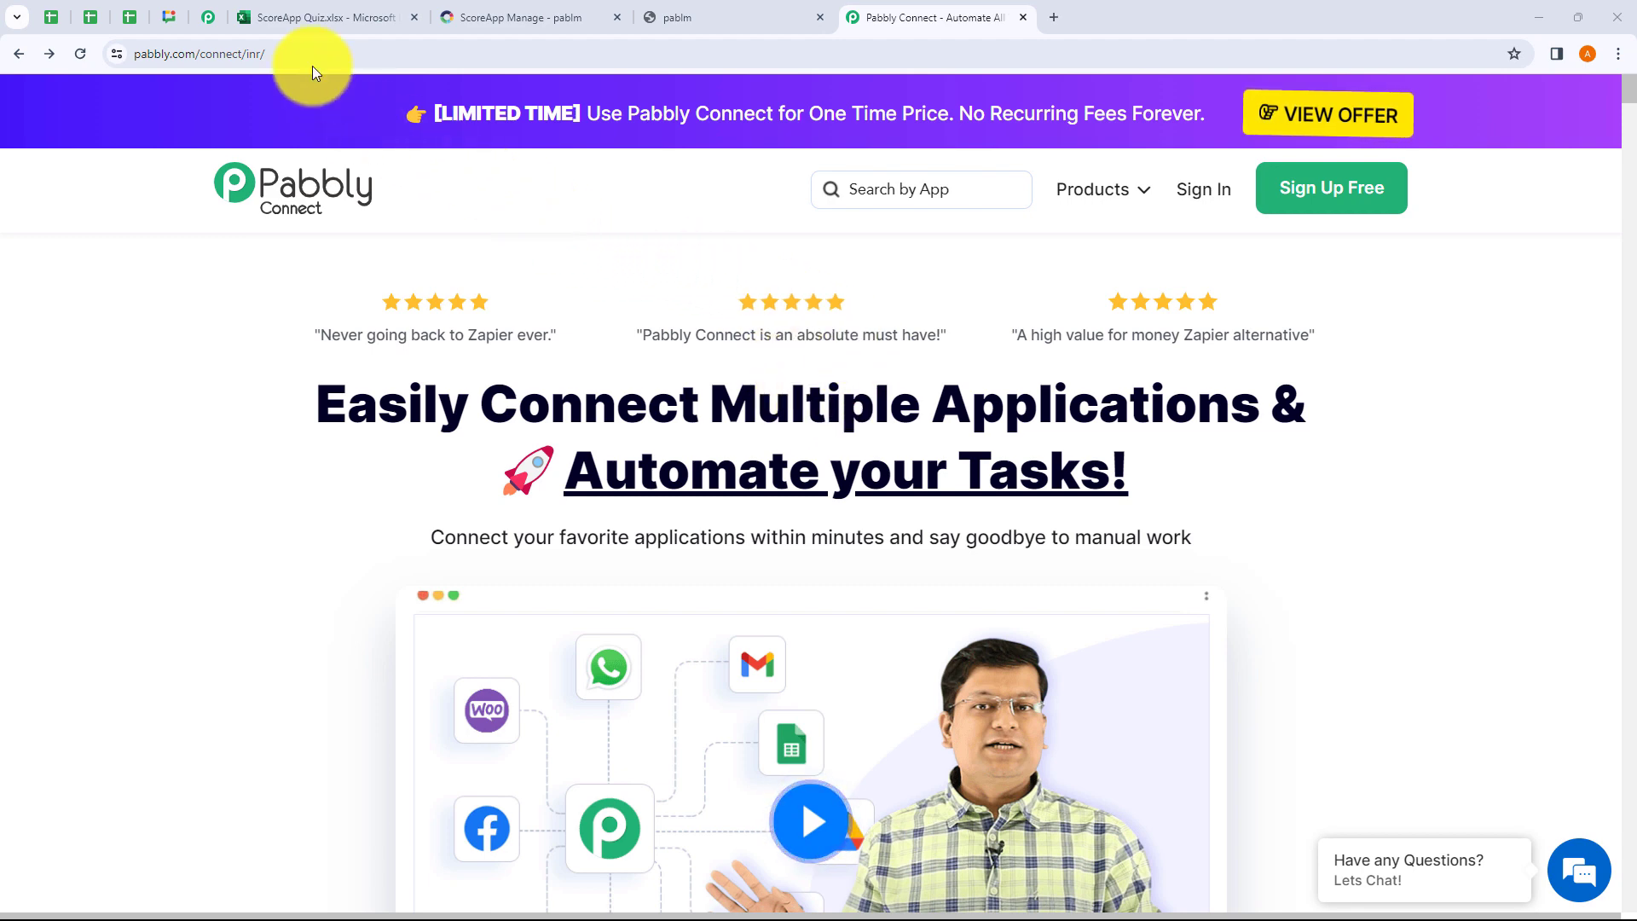
Sign in to the Pabbly account and launch Pabbly Connect from the All Apps page
{"action": "left_click", "coordinate": [136, 54]}
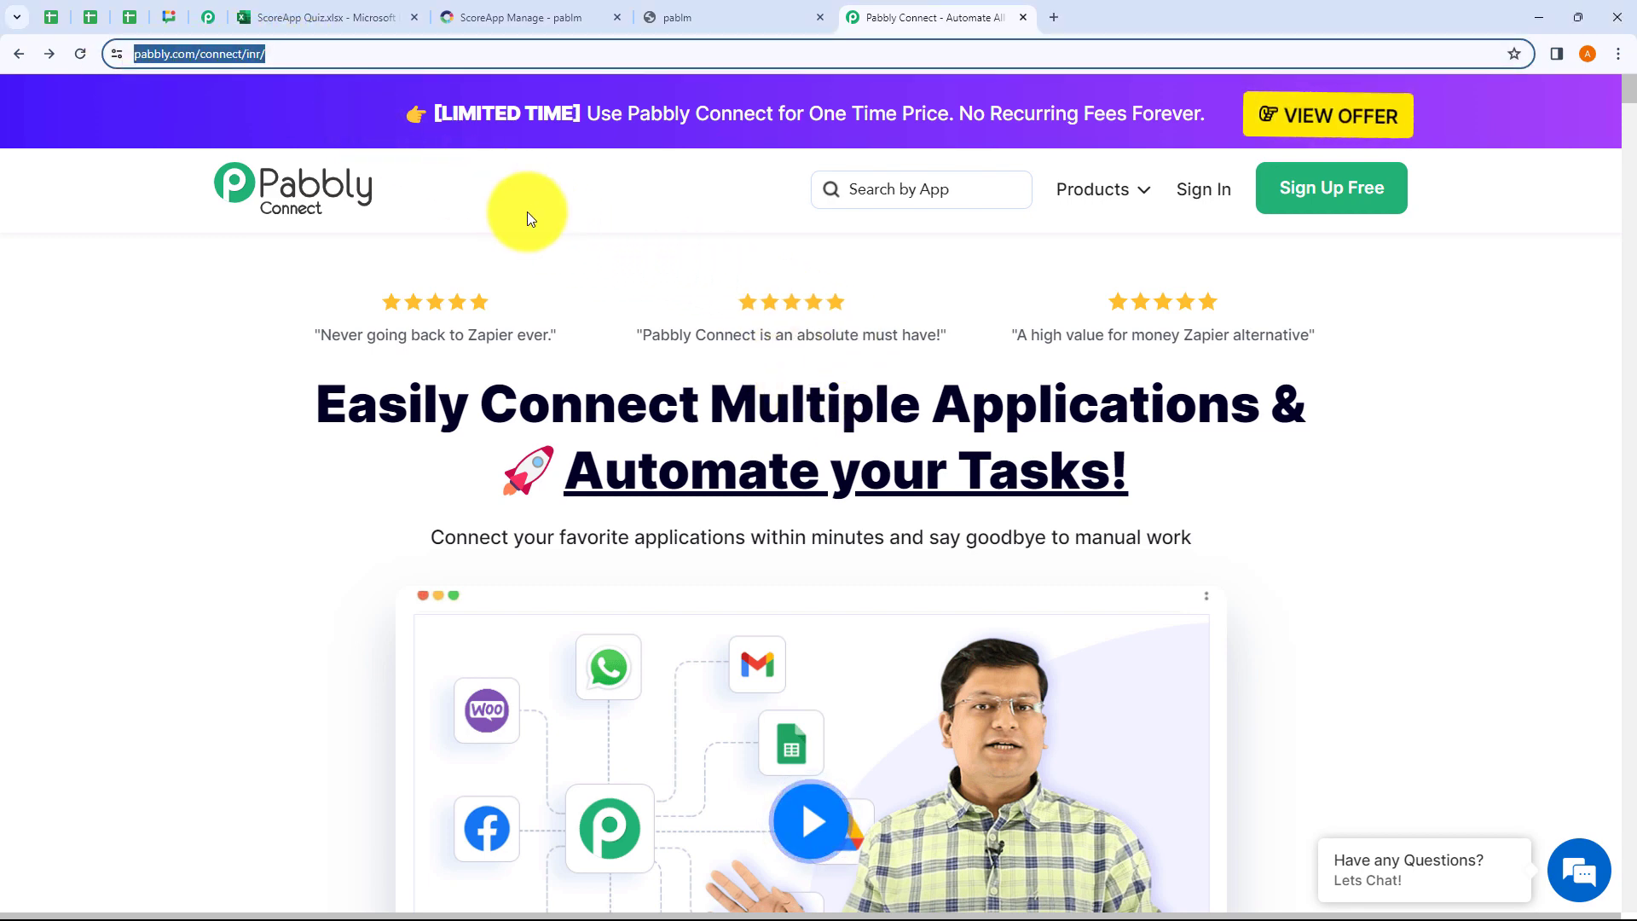
{"action": "left_click", "coordinate": [527, 212]}
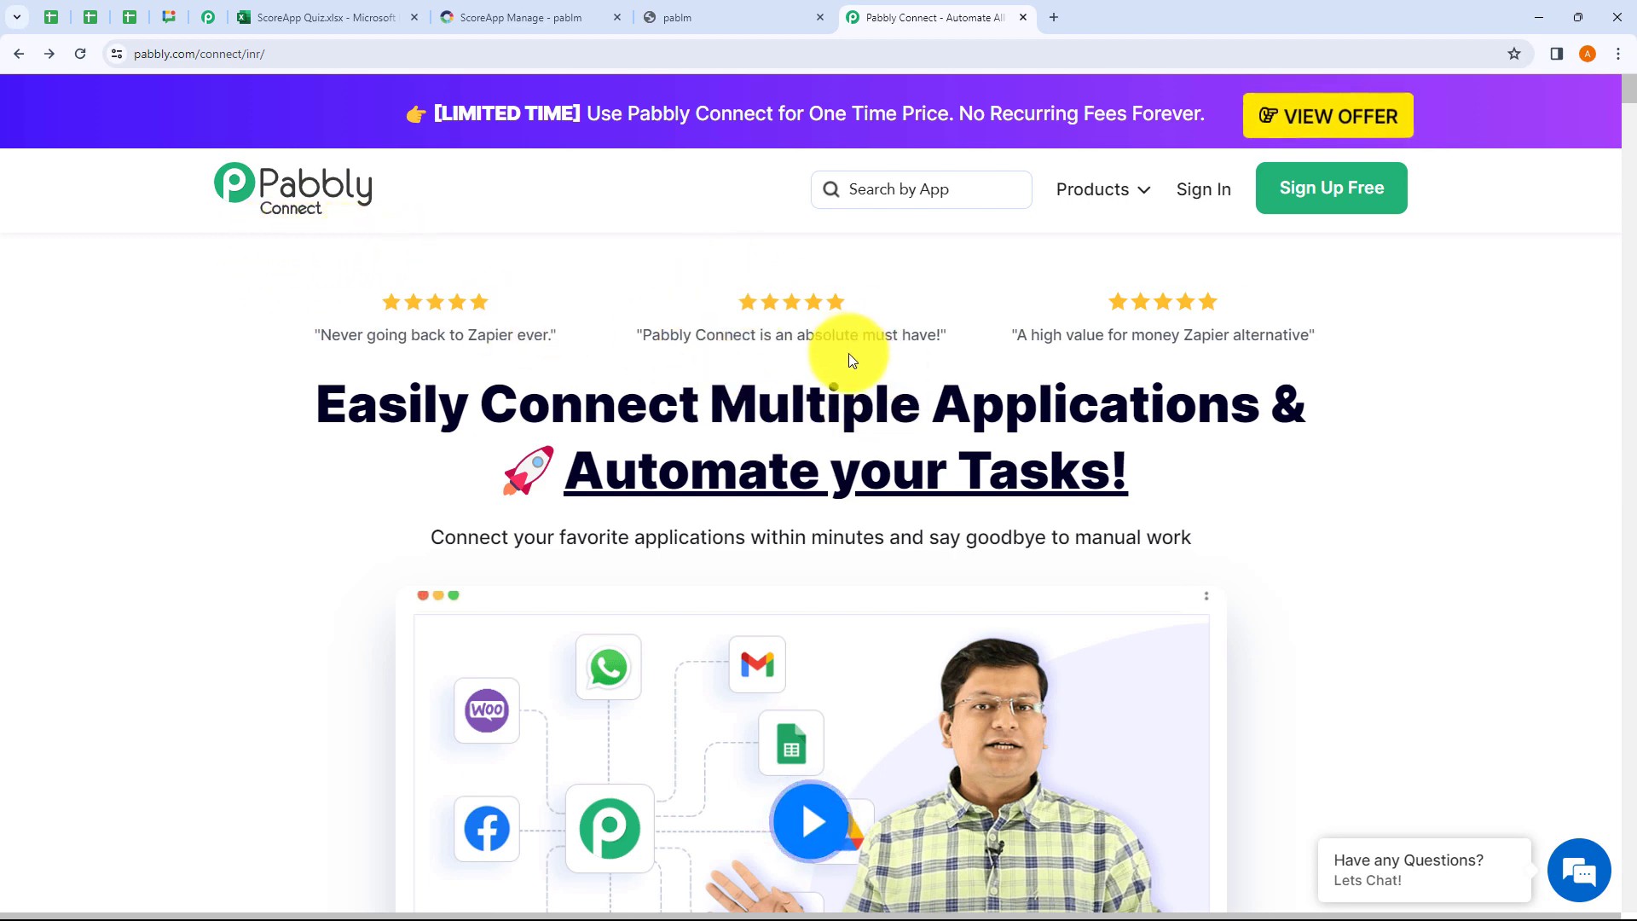
{"action": "left_click", "coordinate": [1198, 191]}
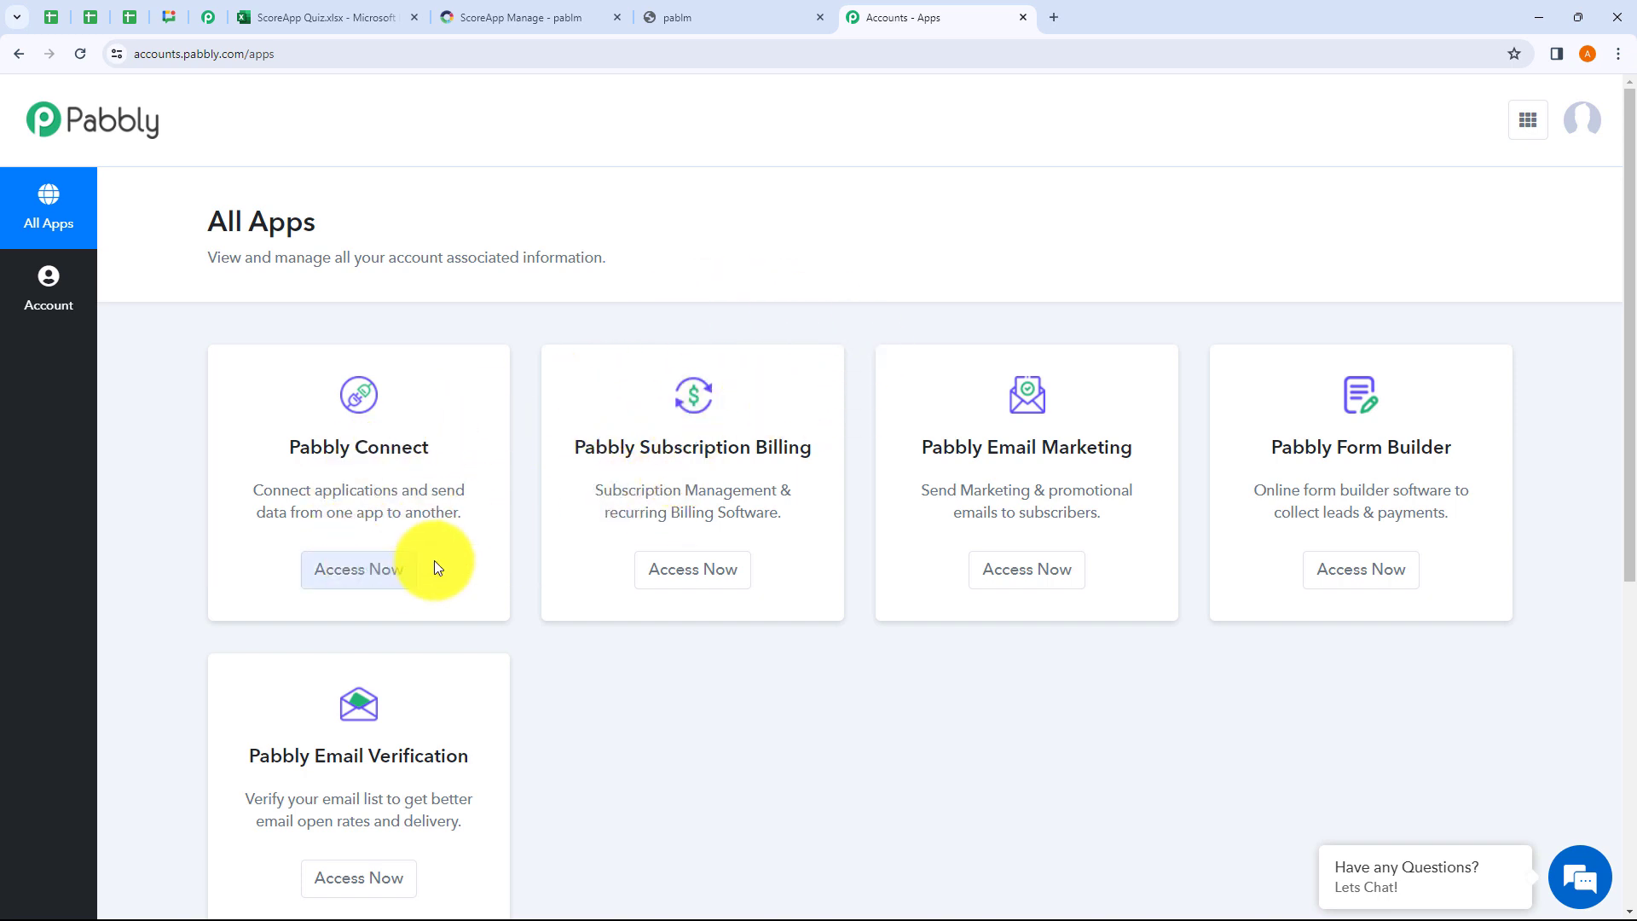
{"action": "left_click", "coordinate": [374, 577]}
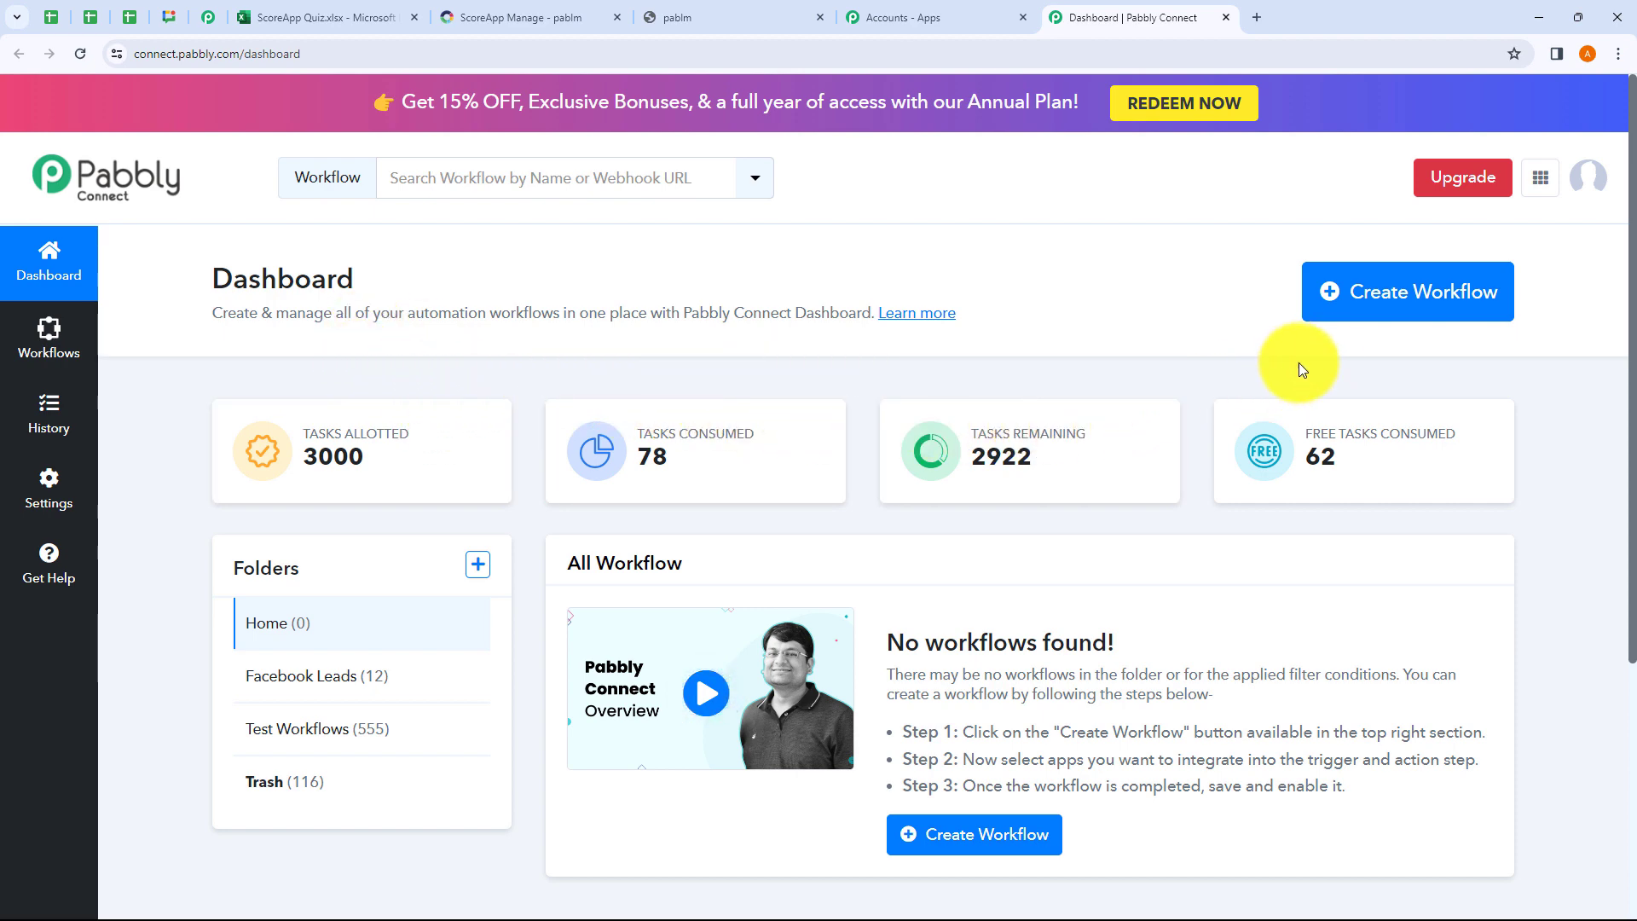
Look over the new-workflow form, its folder list and the new-folder form, closing both unchanged
{"action": "left_click", "coordinate": [1371, 300]}
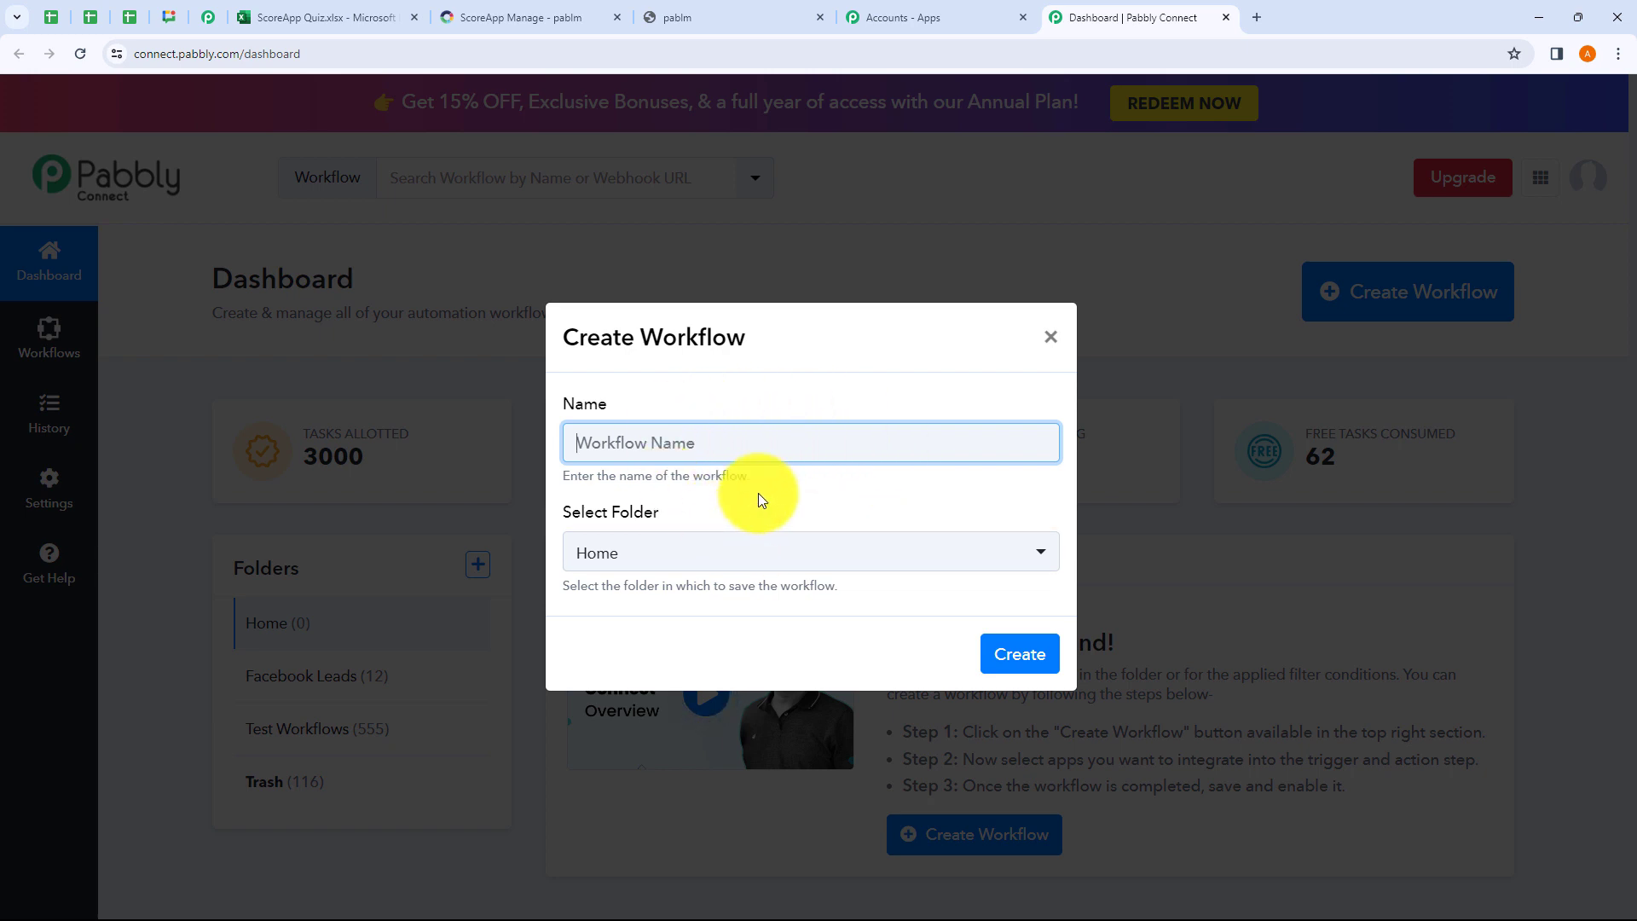
{"action": "left_click_drag", "start_coordinate": [578, 476], "coordinate": [800, 482]}
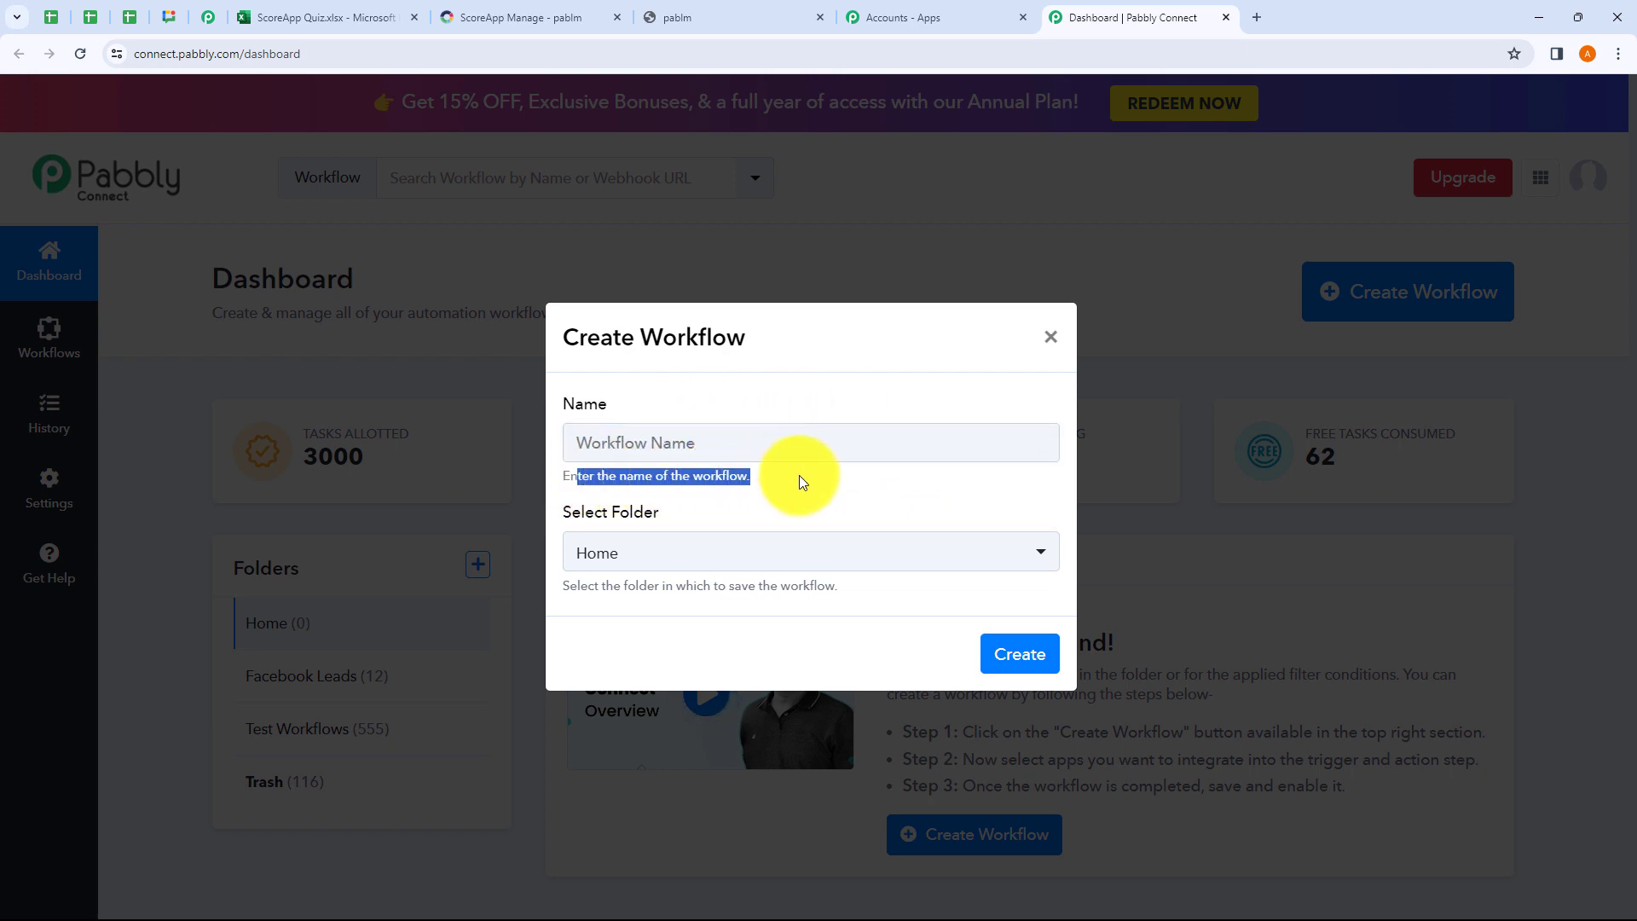
{"action": "left_click", "coordinate": [800, 482]}
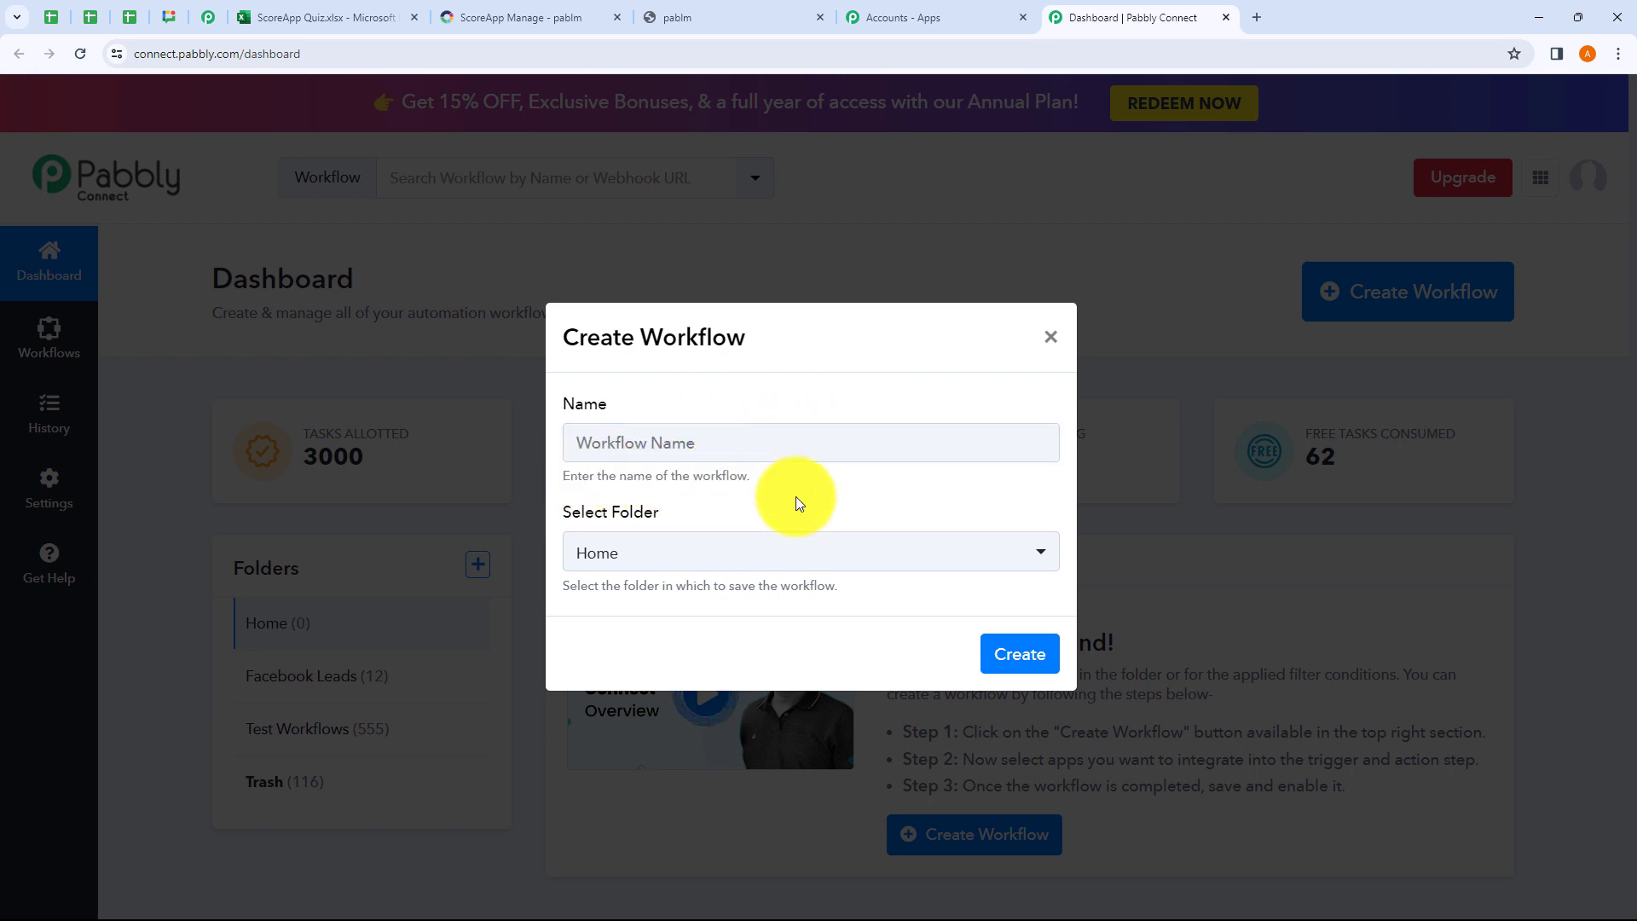
{"action": "left_click", "coordinate": [678, 570]}
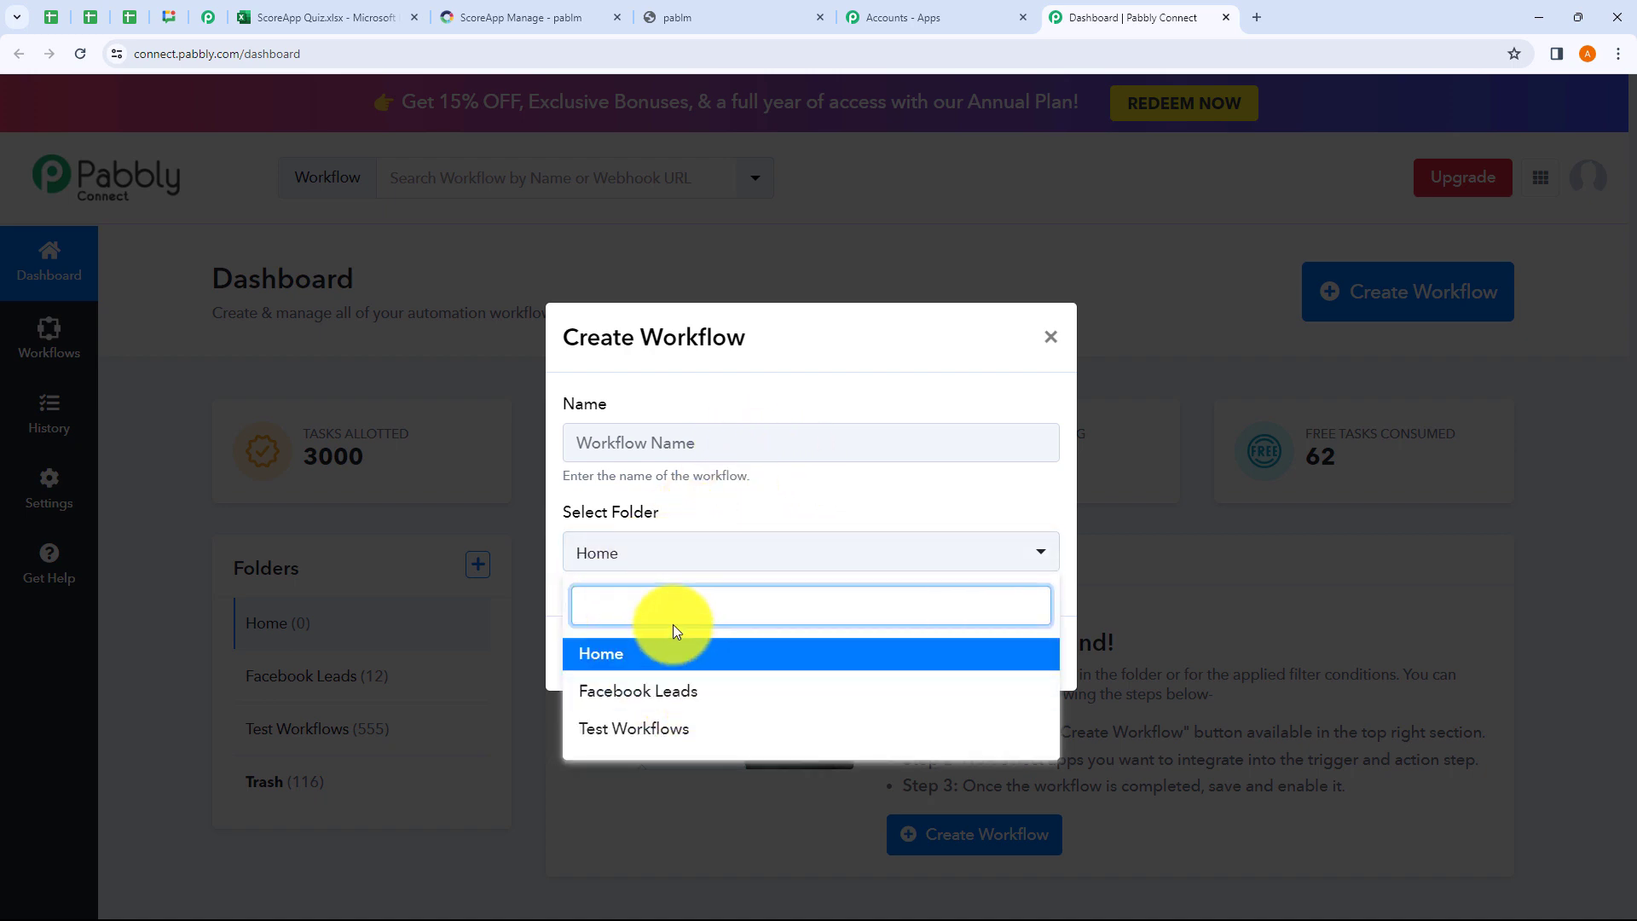
{"action": "left_click", "coordinate": [783, 511]}
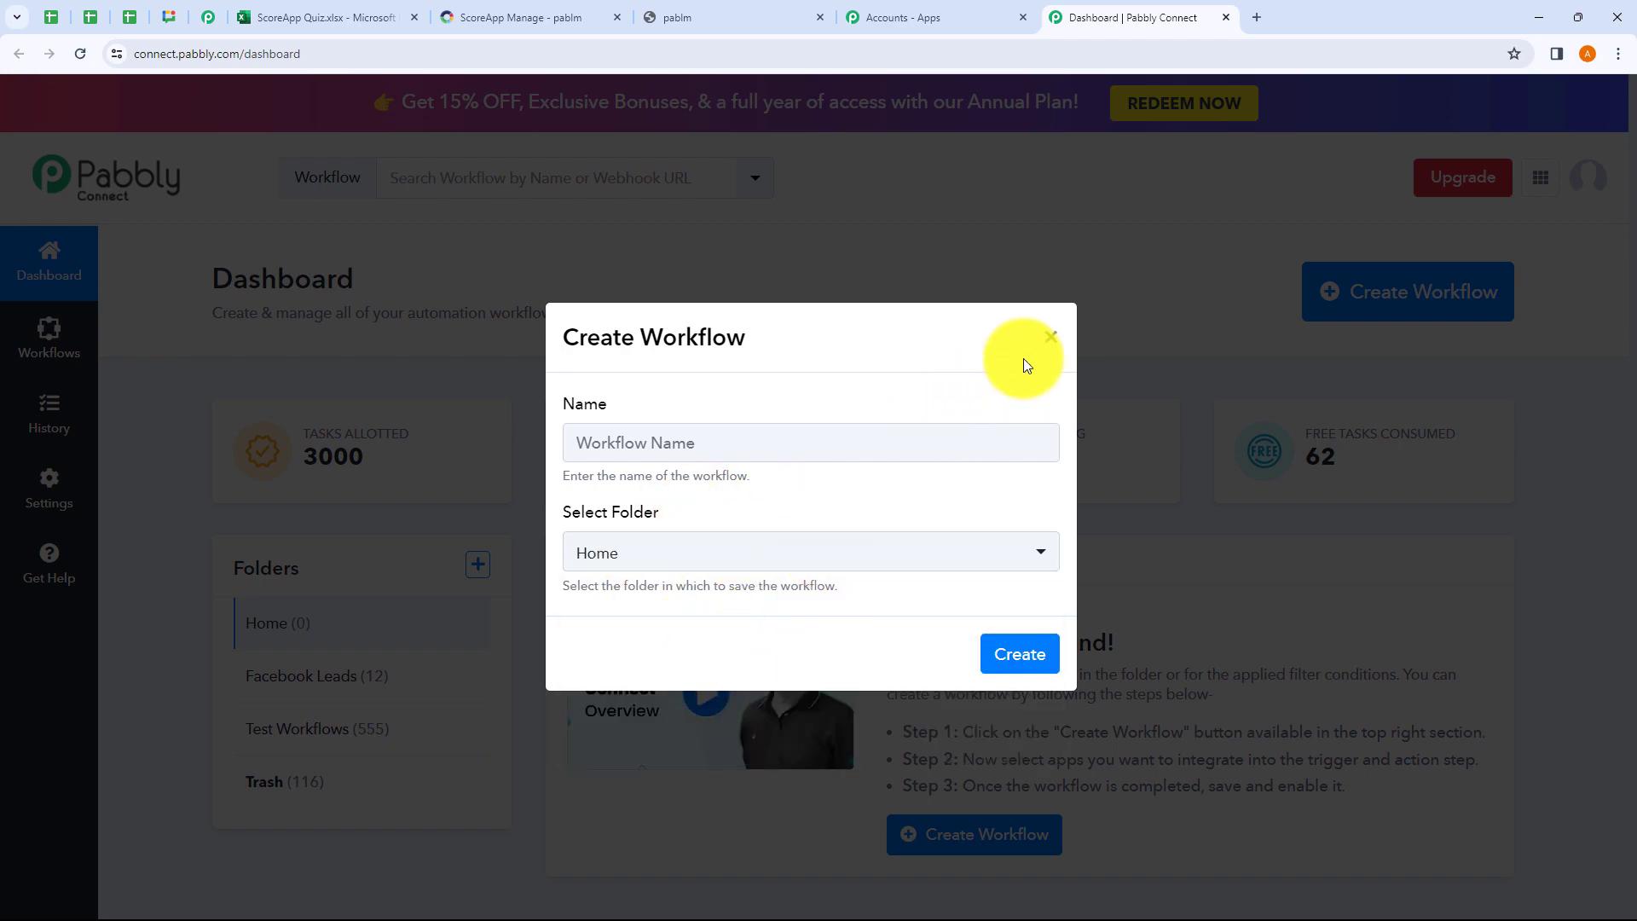
{"action": "left_click", "coordinate": [1052, 338]}
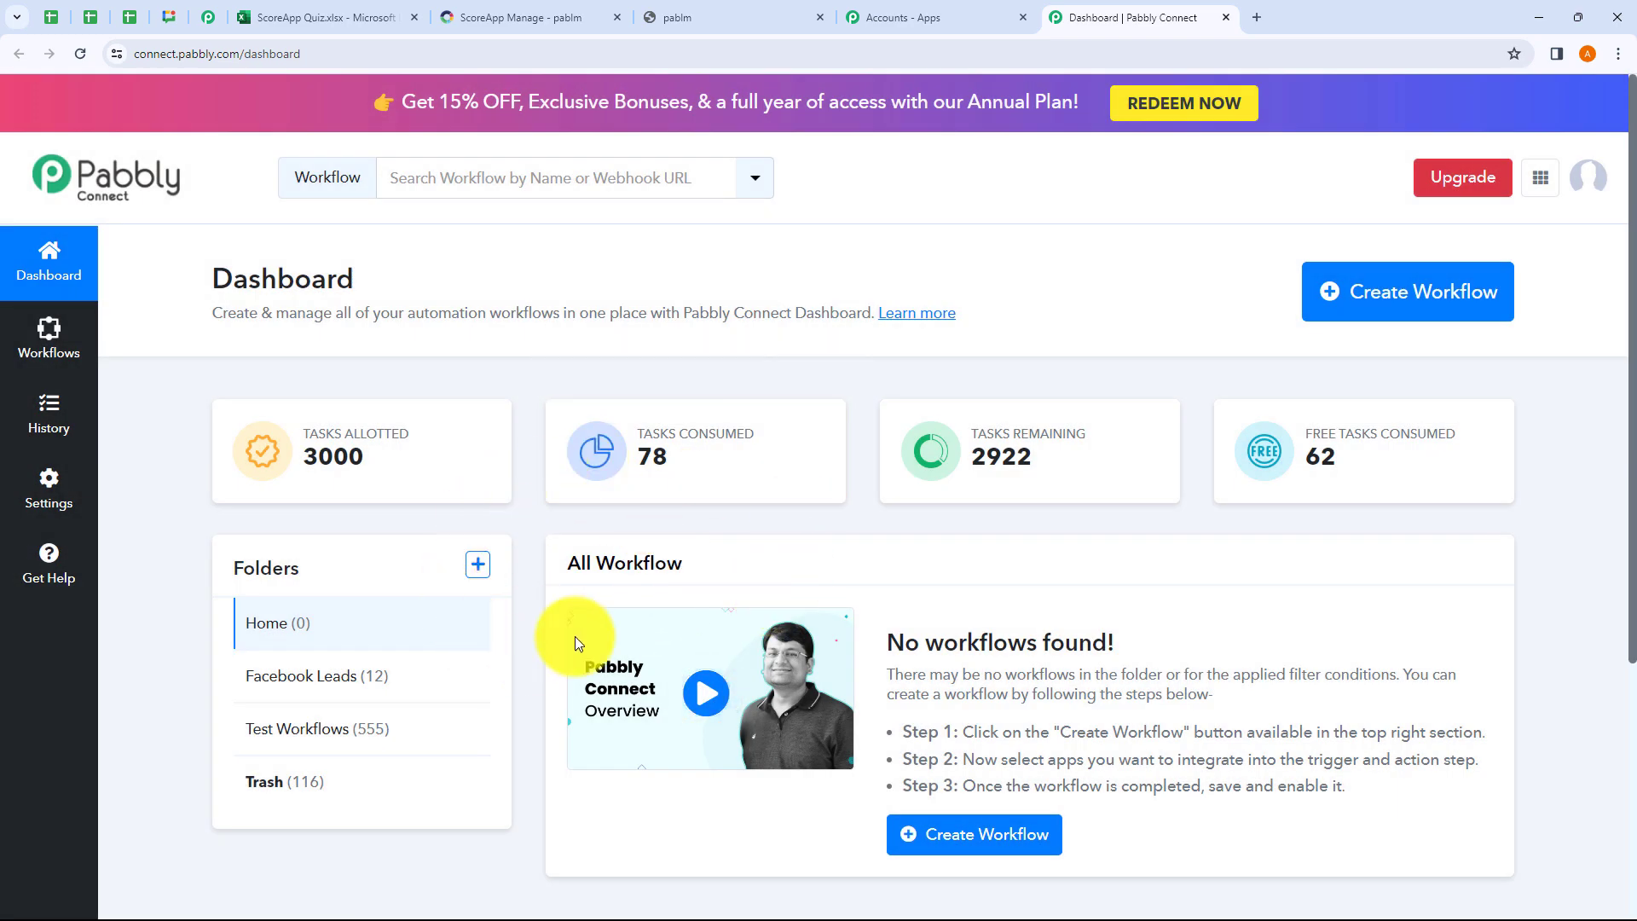
{"action": "left_click", "coordinate": [478, 567]}
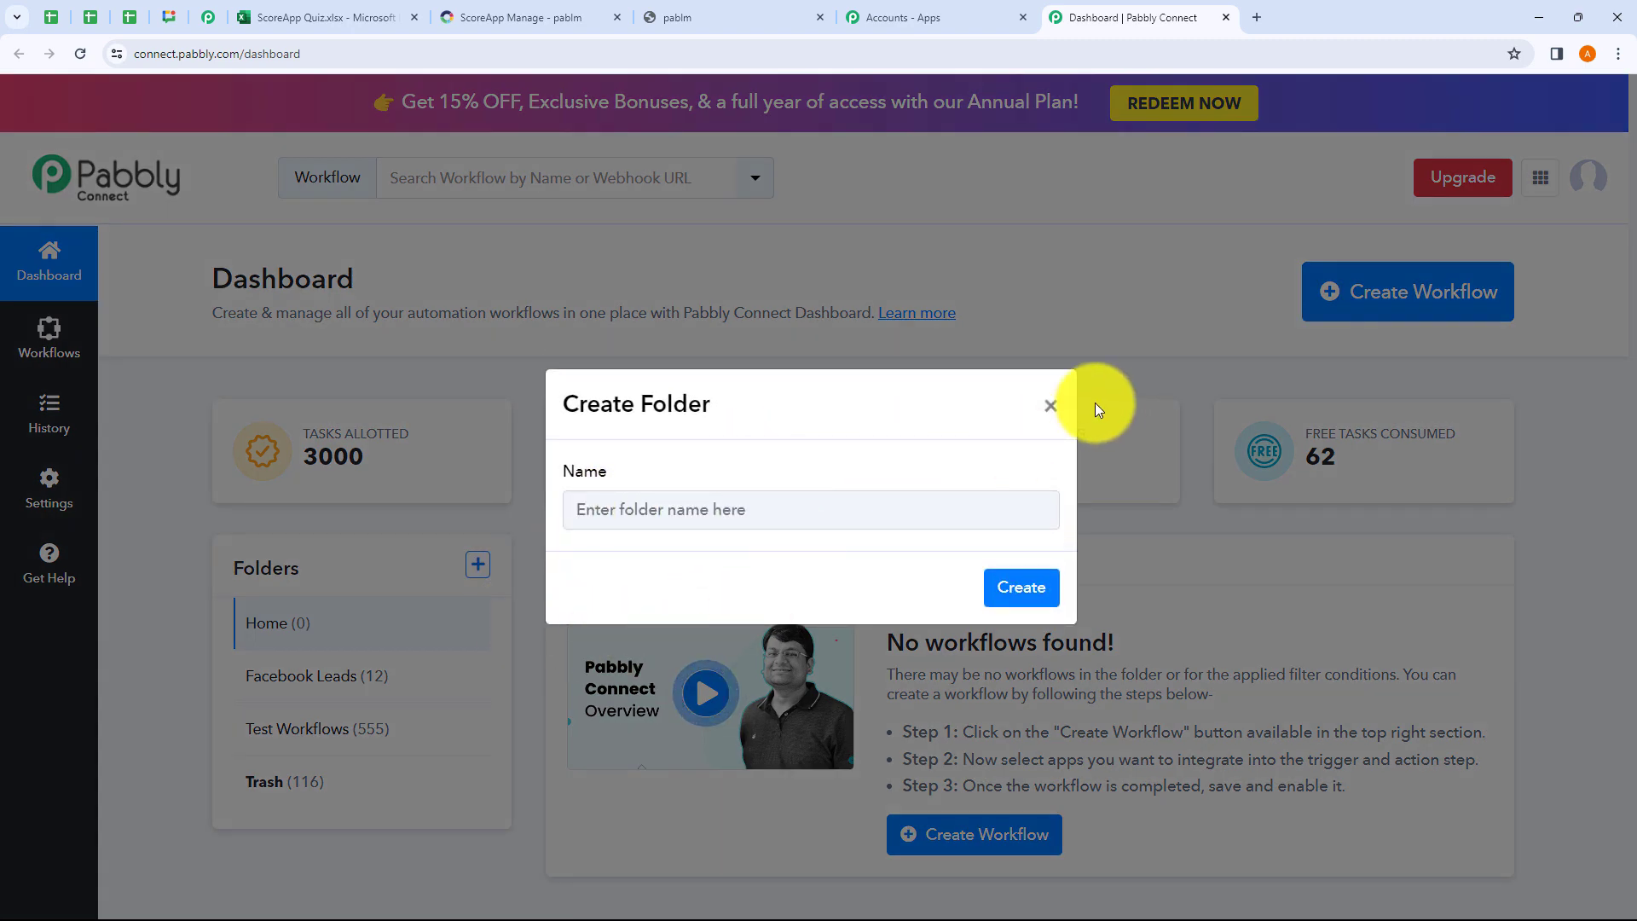
{"action": "left_click", "coordinate": [1049, 408]}
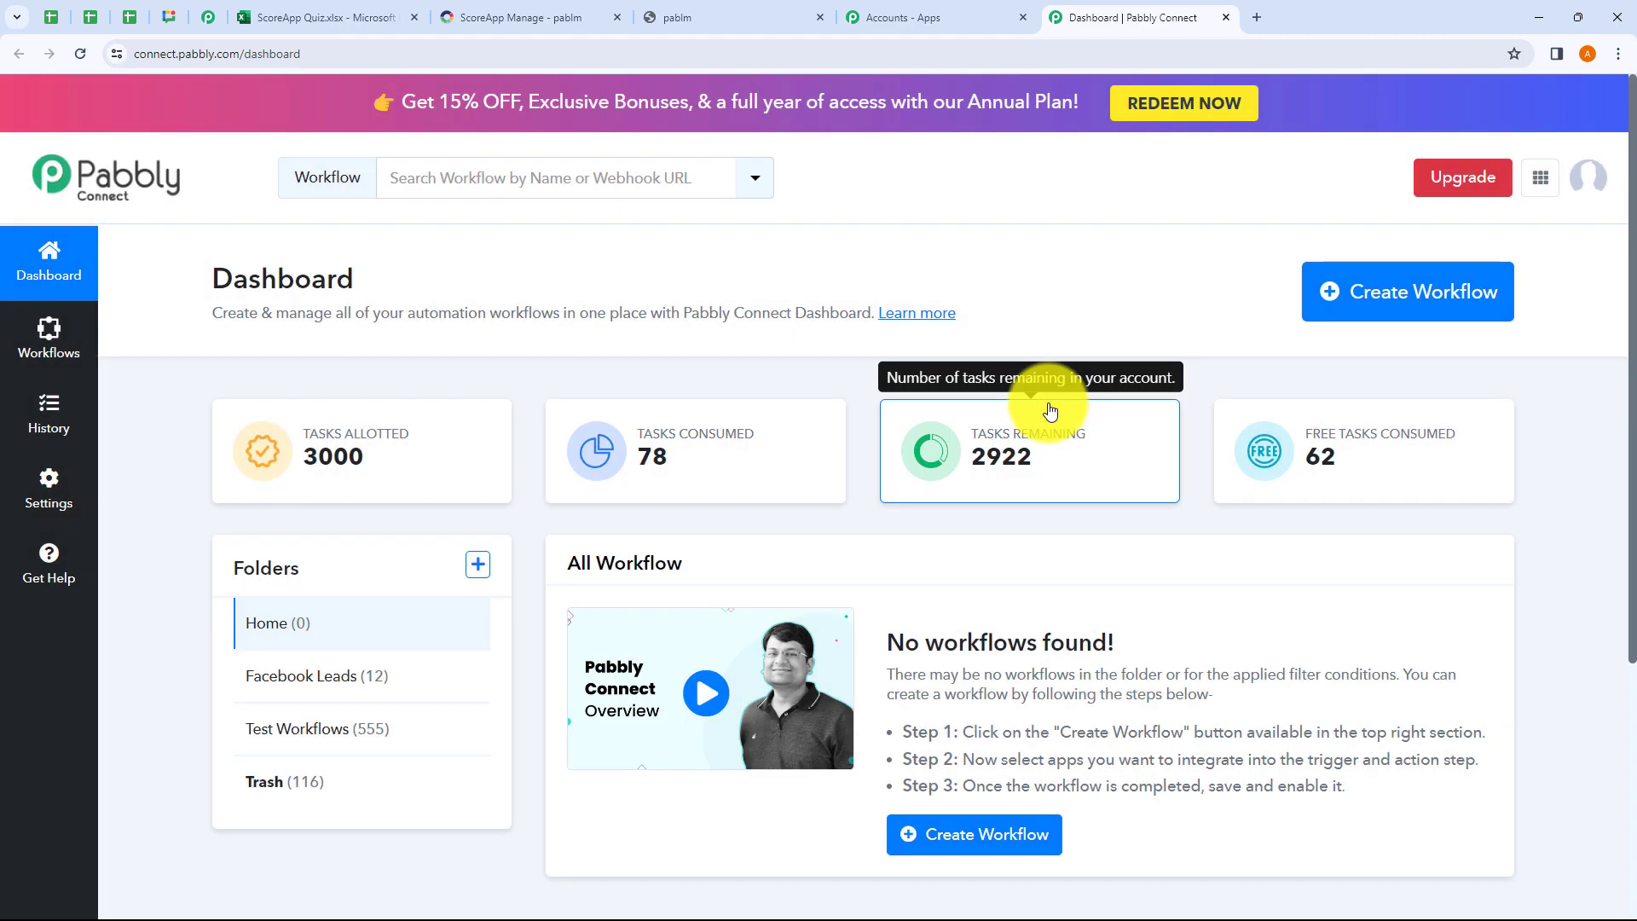
Create the workflow 'Add ScoreApp Quiz Responses in Microsoft Excel' in the Test Workflows folder
{"action": "left_click", "coordinate": [1432, 305]}
{"action": "type", "text": "Add ScoreApp Quiz Responses in Microsoft Excel"}
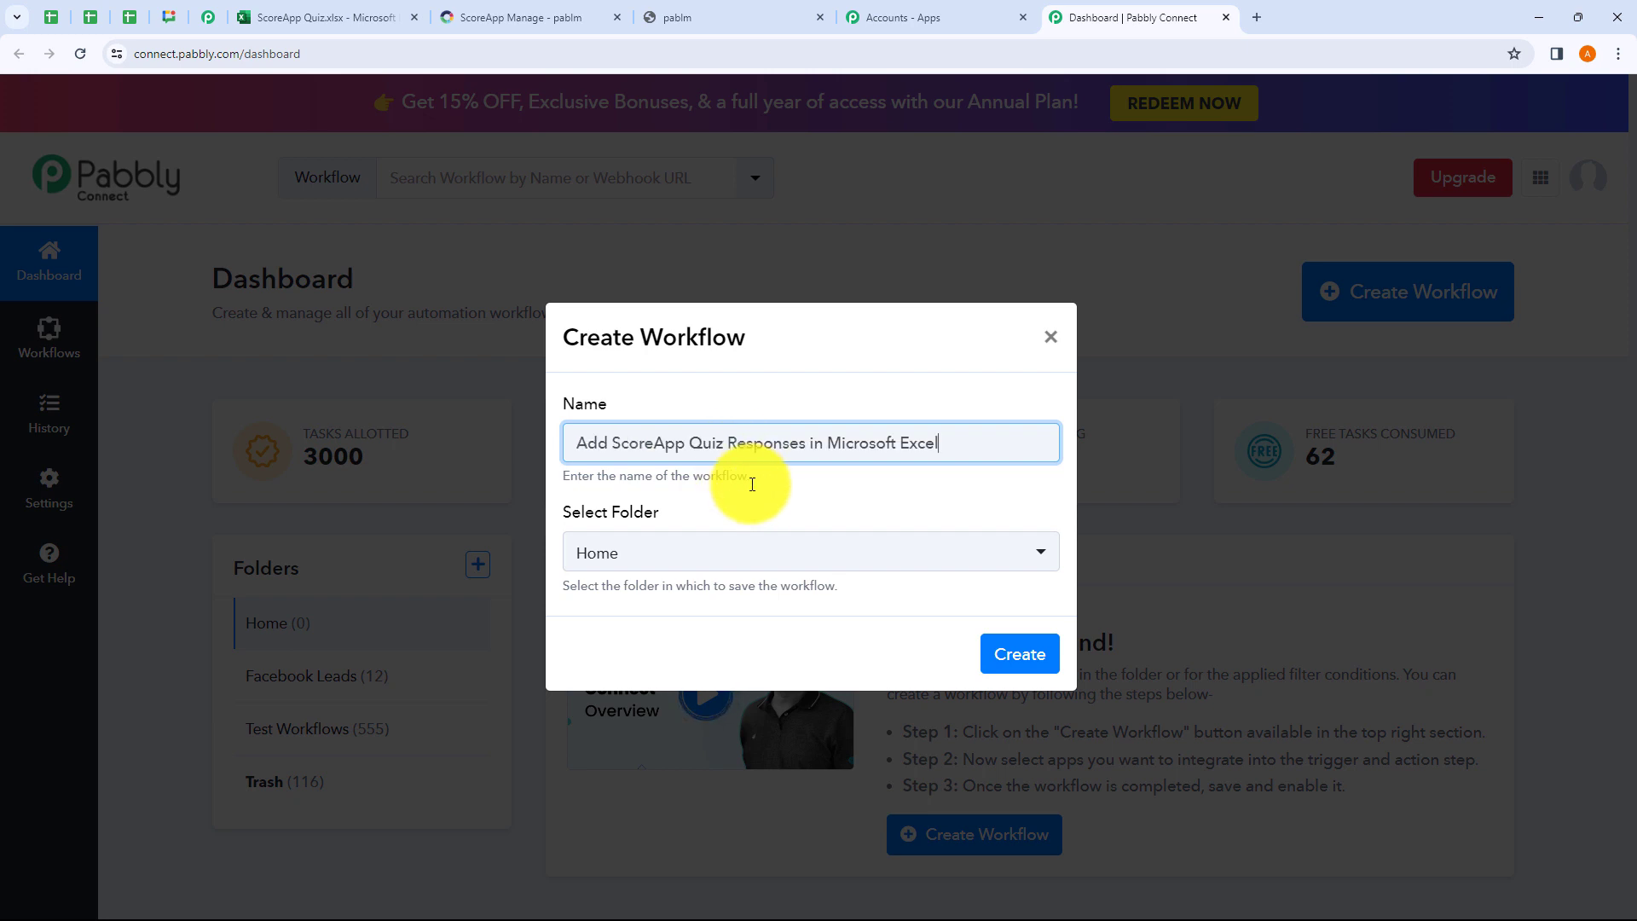
{"action": "left_click_drag", "start_coordinate": [612, 443], "coordinate": [946, 449]}
{"action": "left_click", "coordinate": [898, 491]}
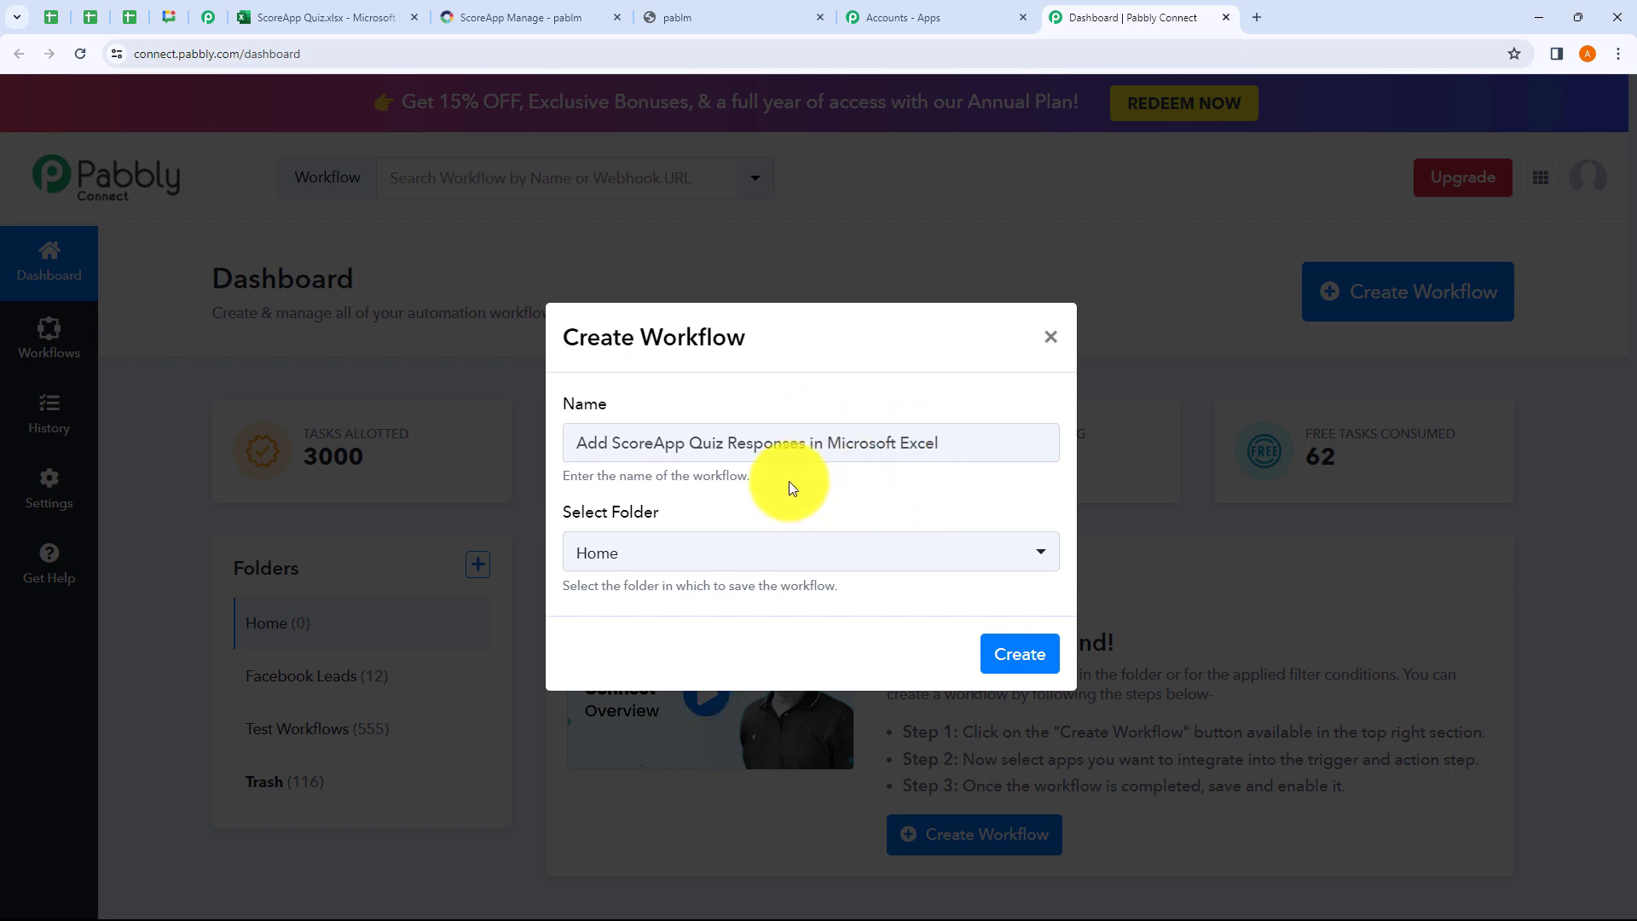
{"action": "left_click", "coordinate": [720, 558]}
{"action": "left_click", "coordinate": [721, 558]}
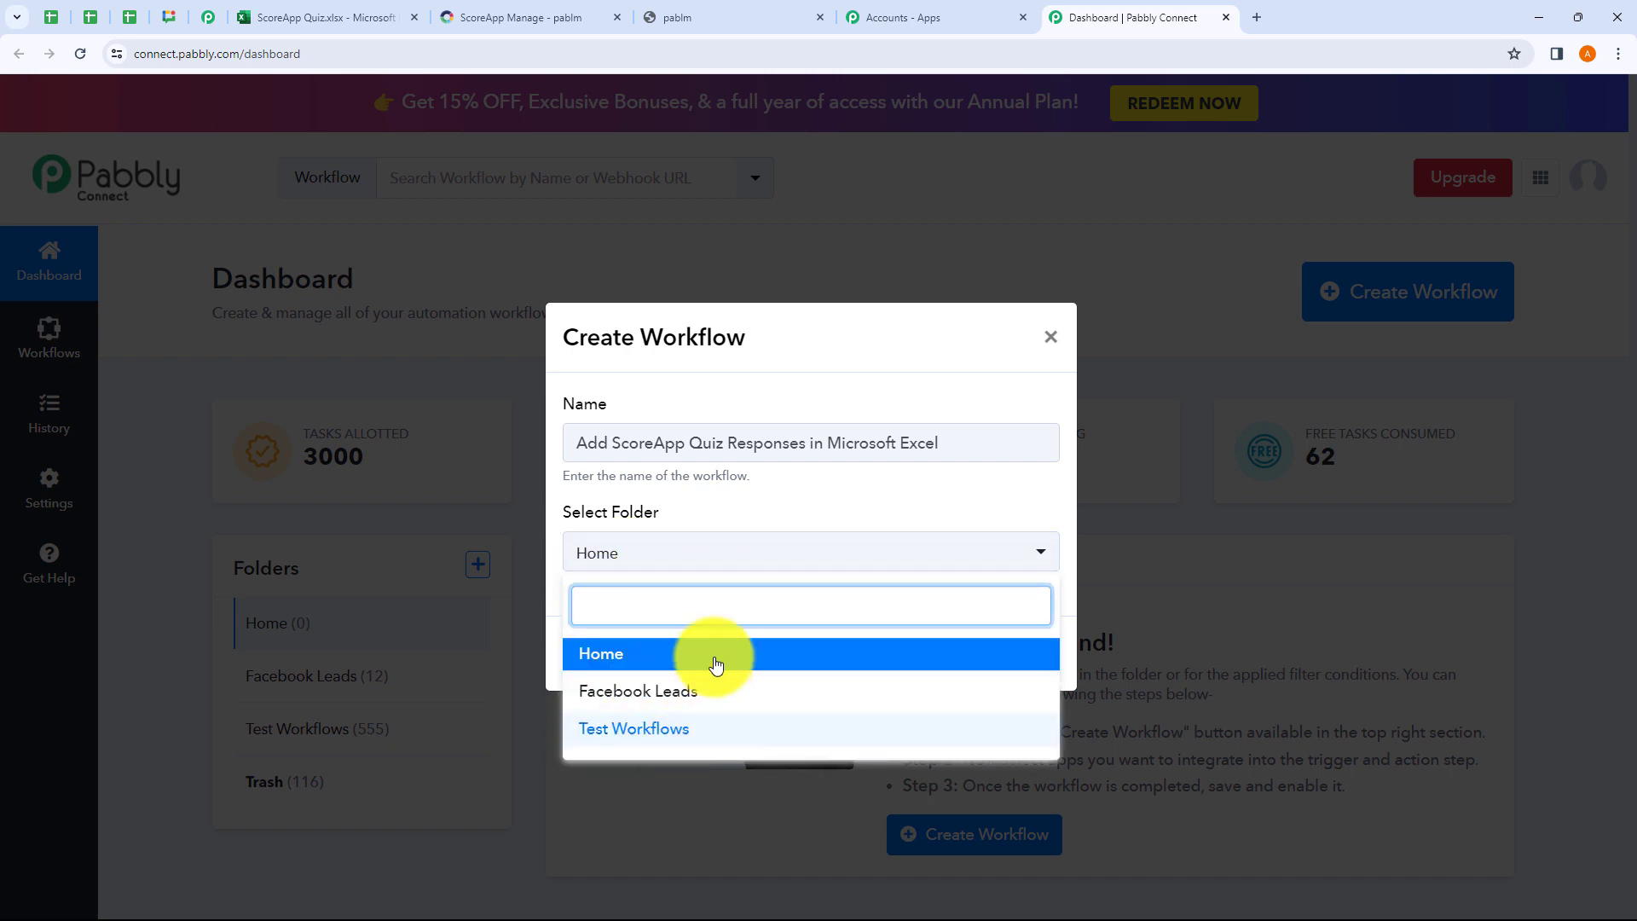
{"action": "left_click", "coordinate": [636, 734]}
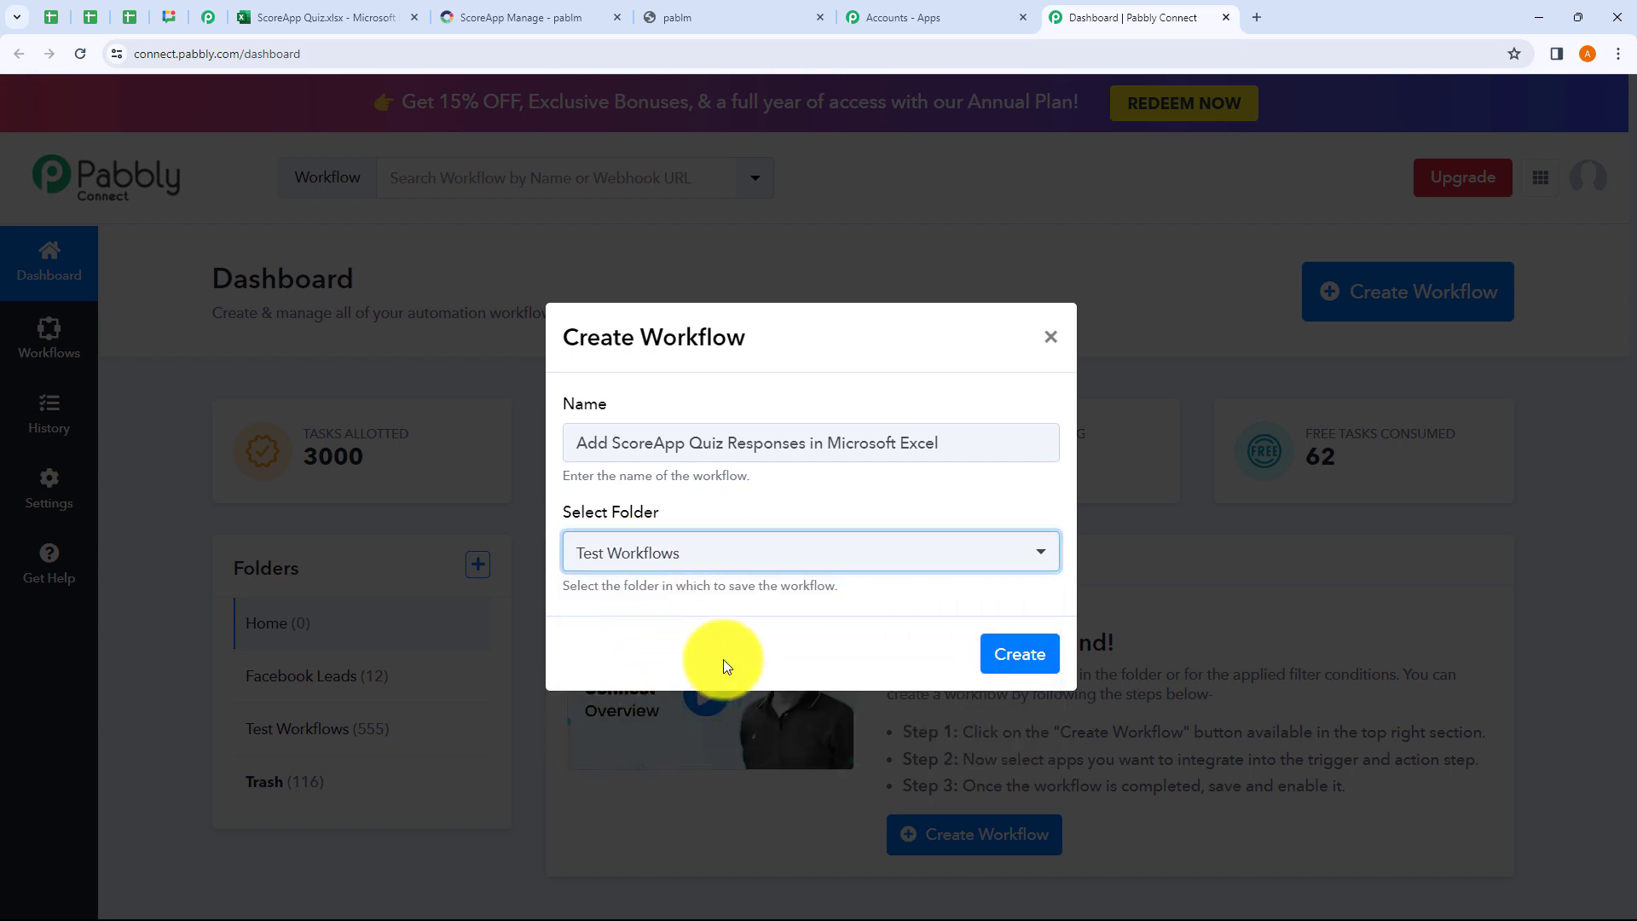
{"action": "left_click", "coordinate": [1024, 655]}
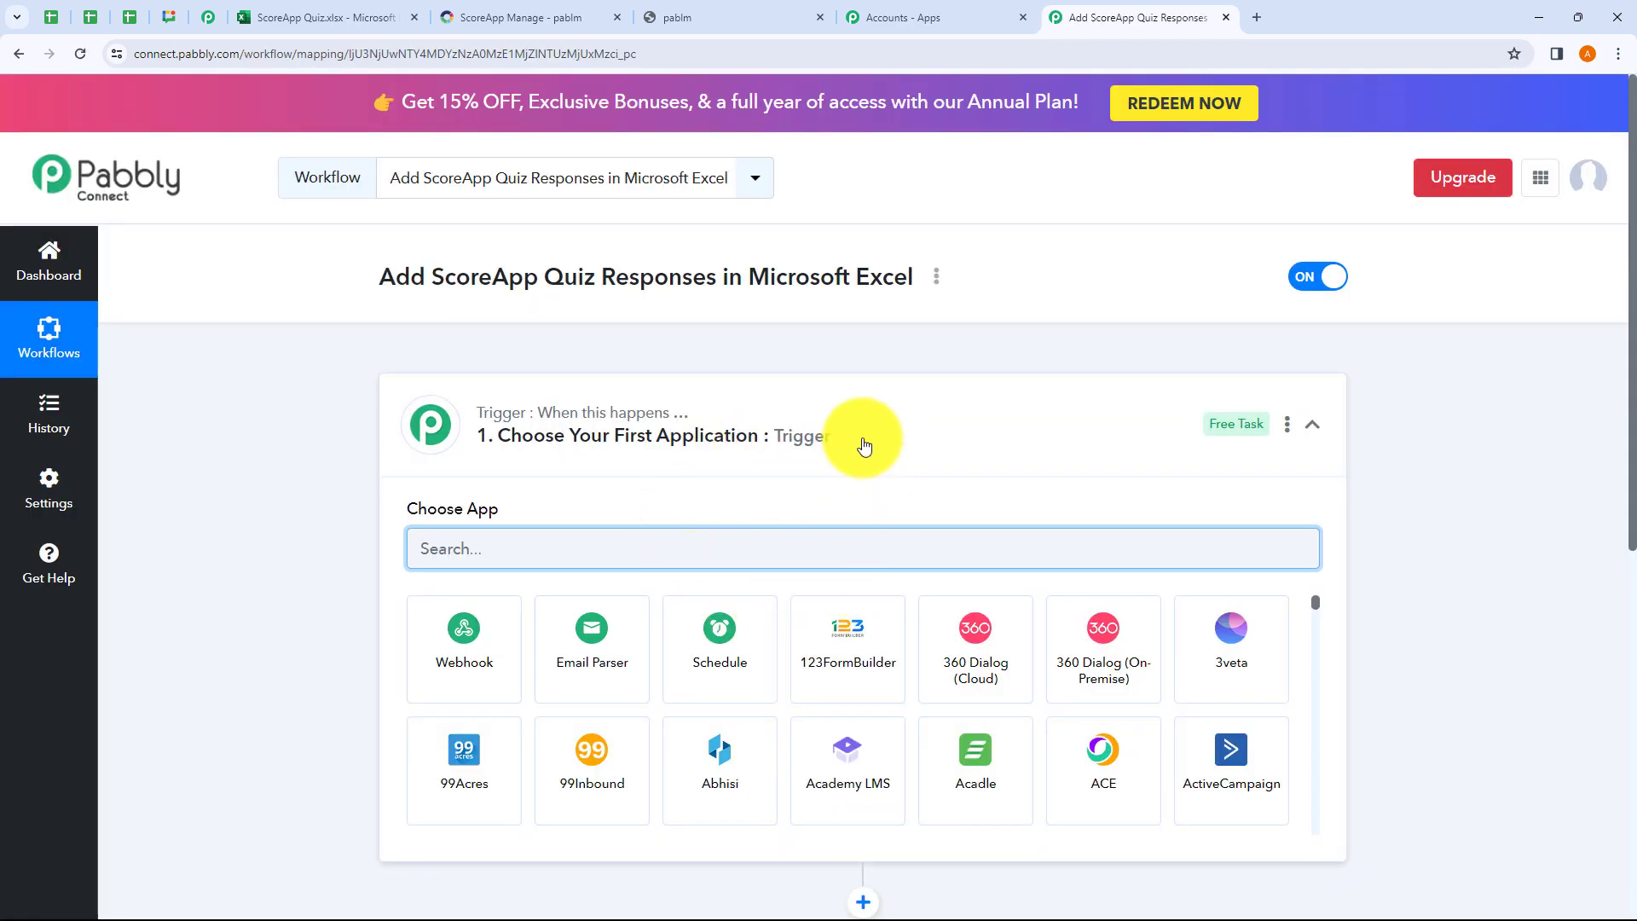
{"action": "left_click", "coordinate": [864, 444]}
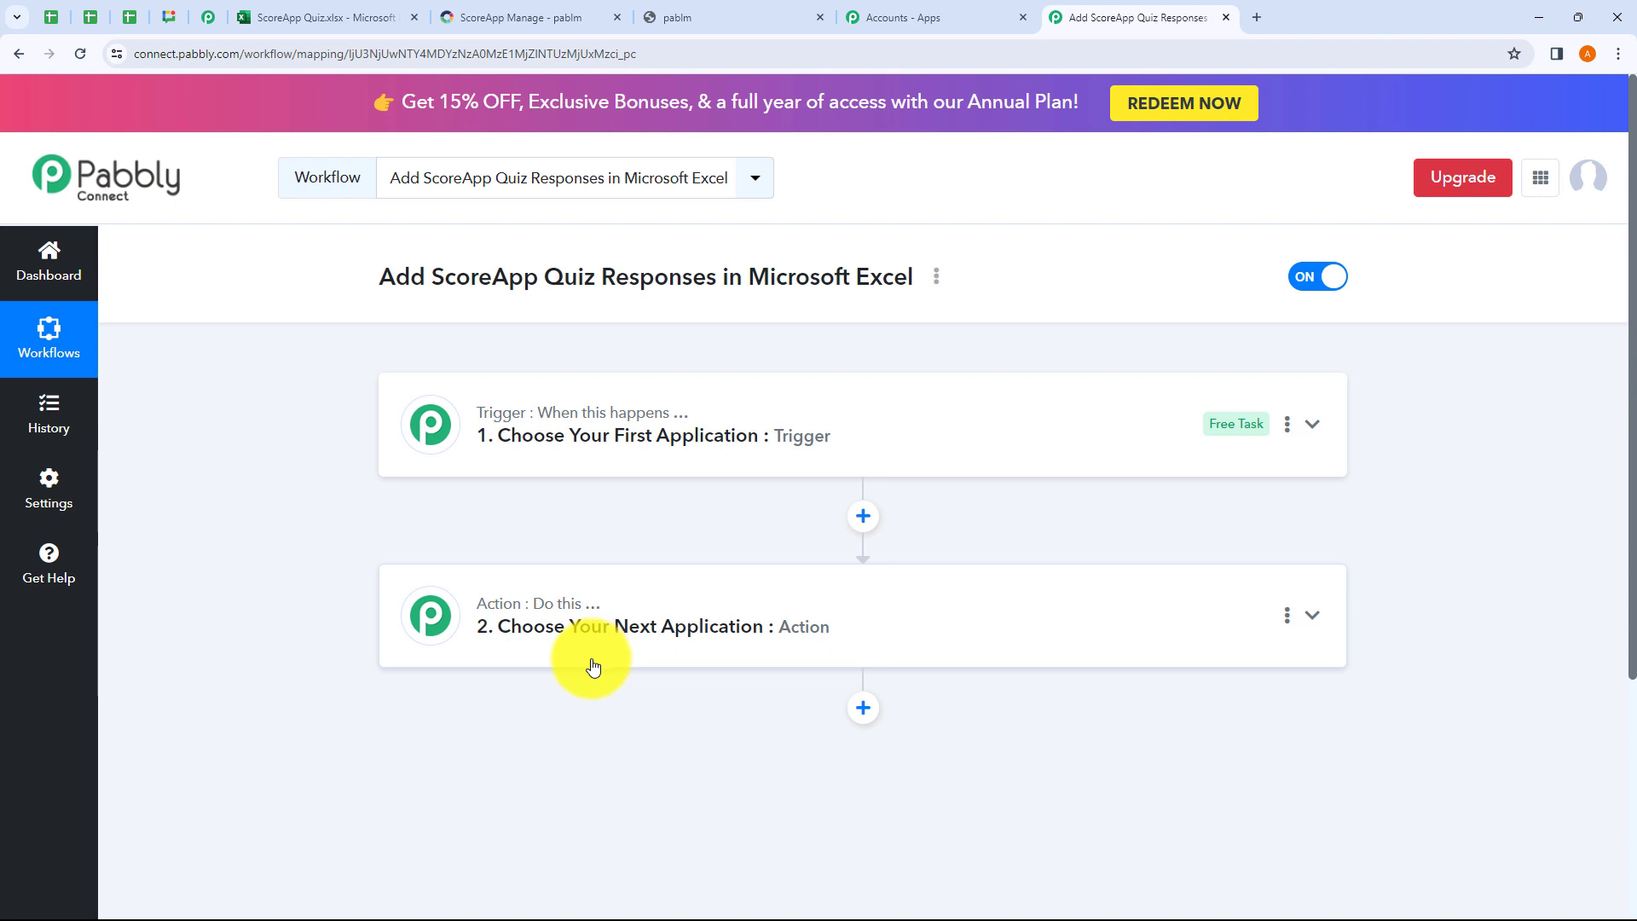
{"action": "left_click", "coordinate": [611, 467]}
{"action": "left_click", "coordinate": [610, 465]}
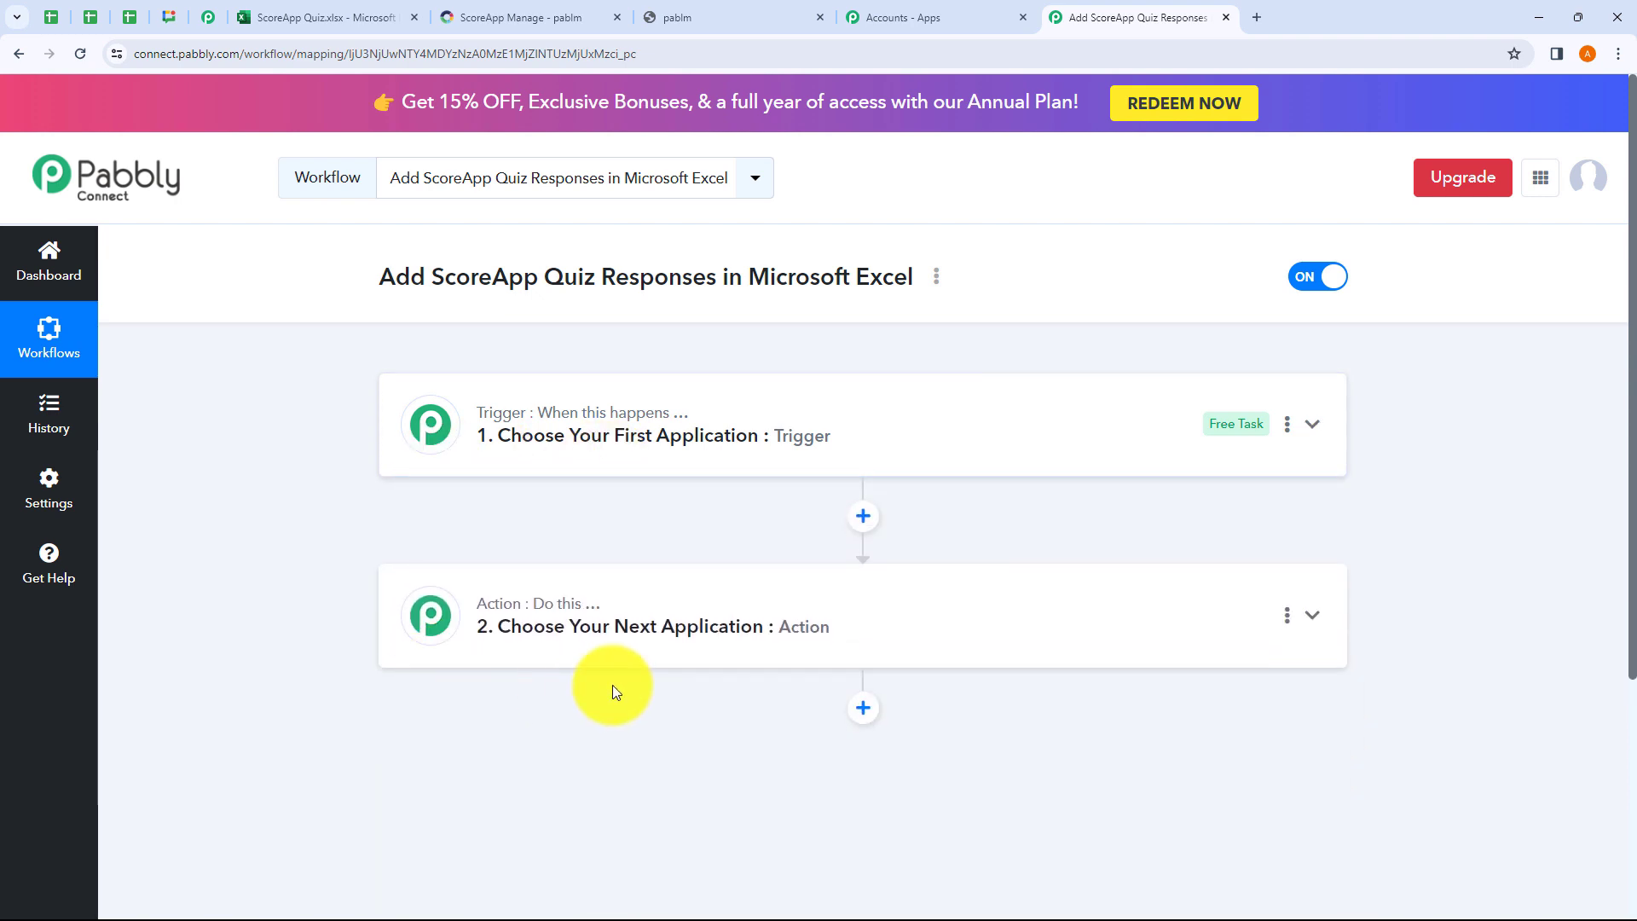
{"action": "left_click", "coordinate": [625, 659]}
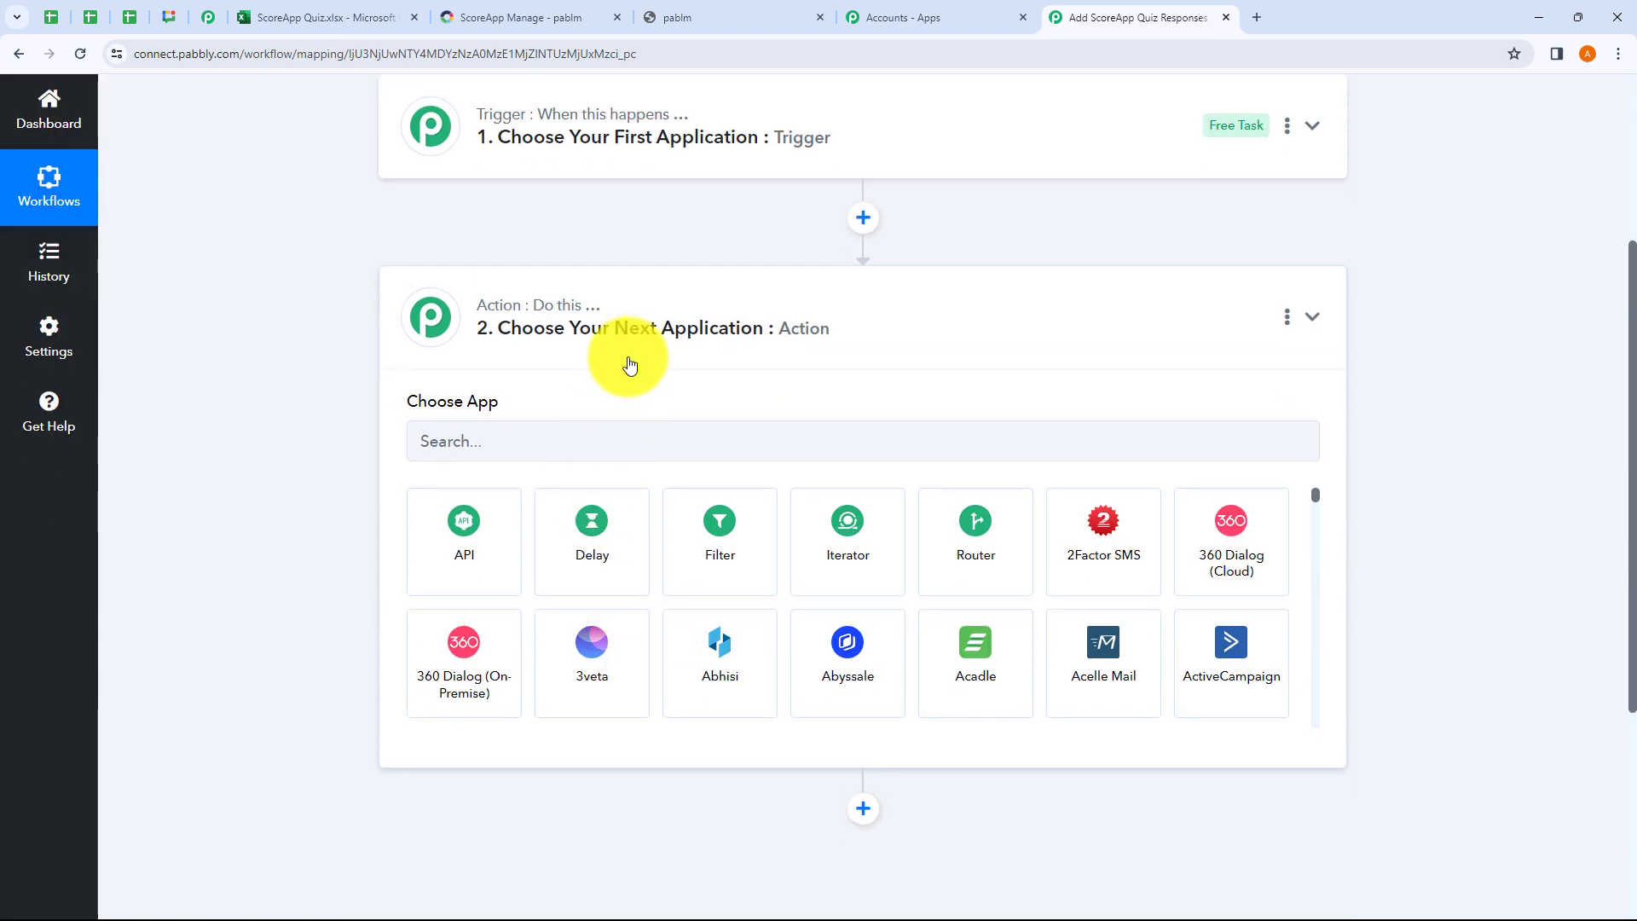
{"action": "left_click", "coordinate": [628, 366]}
{"action": "scroll", "coordinate": [754, 480], "scroll_direction": "up", "scroll_amount": 1}
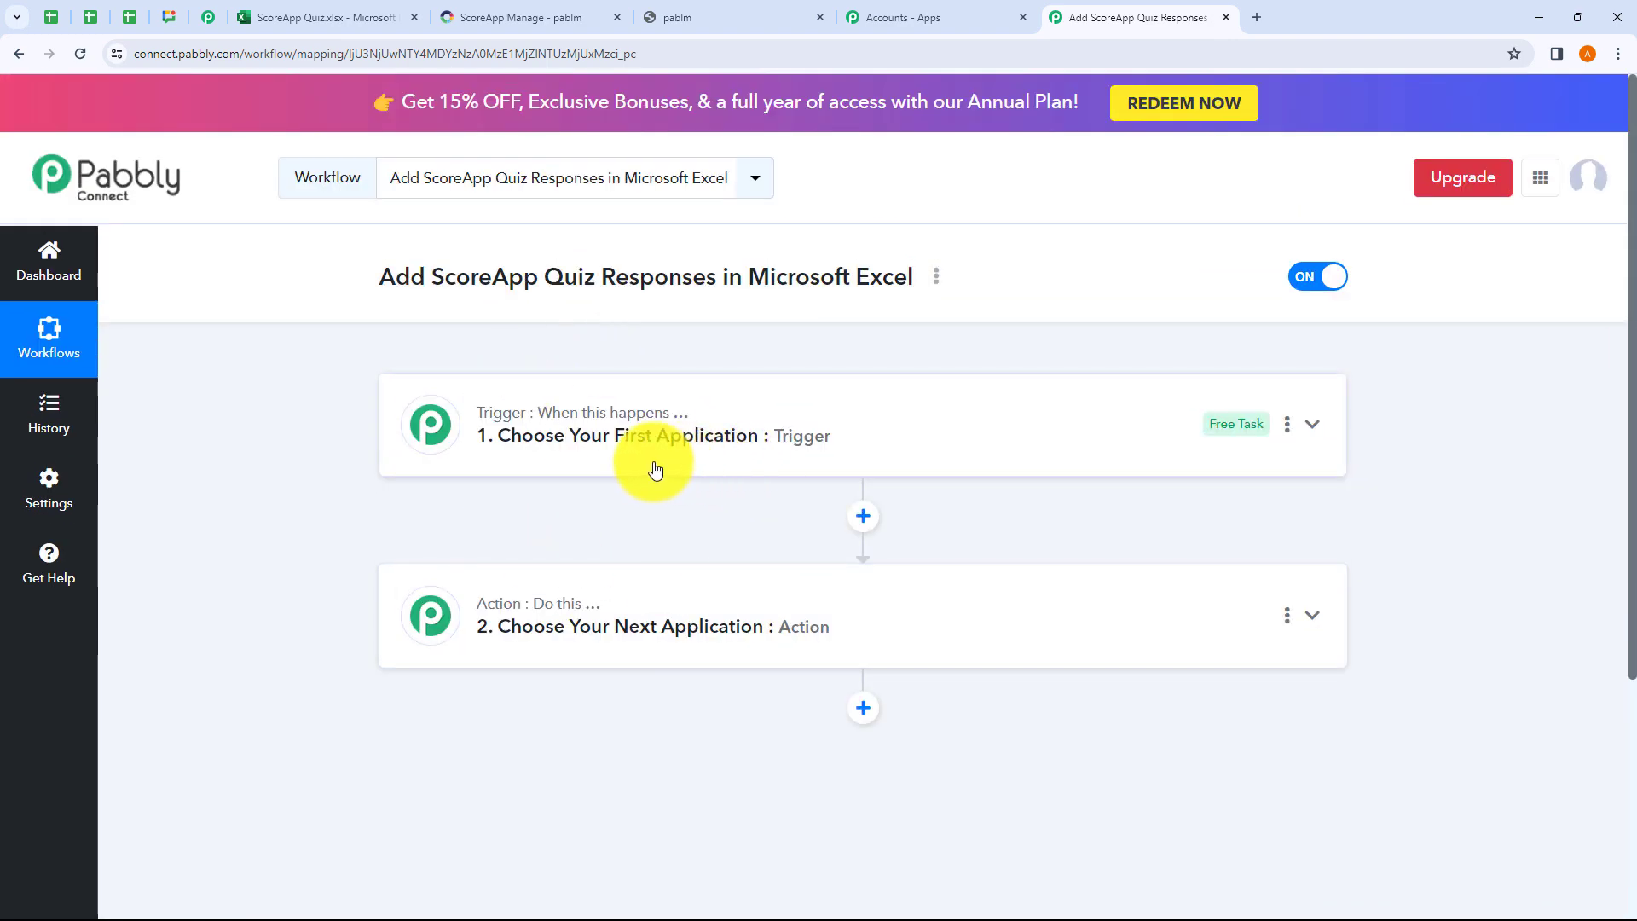
{"action": "left_click", "coordinate": [597, 462]}
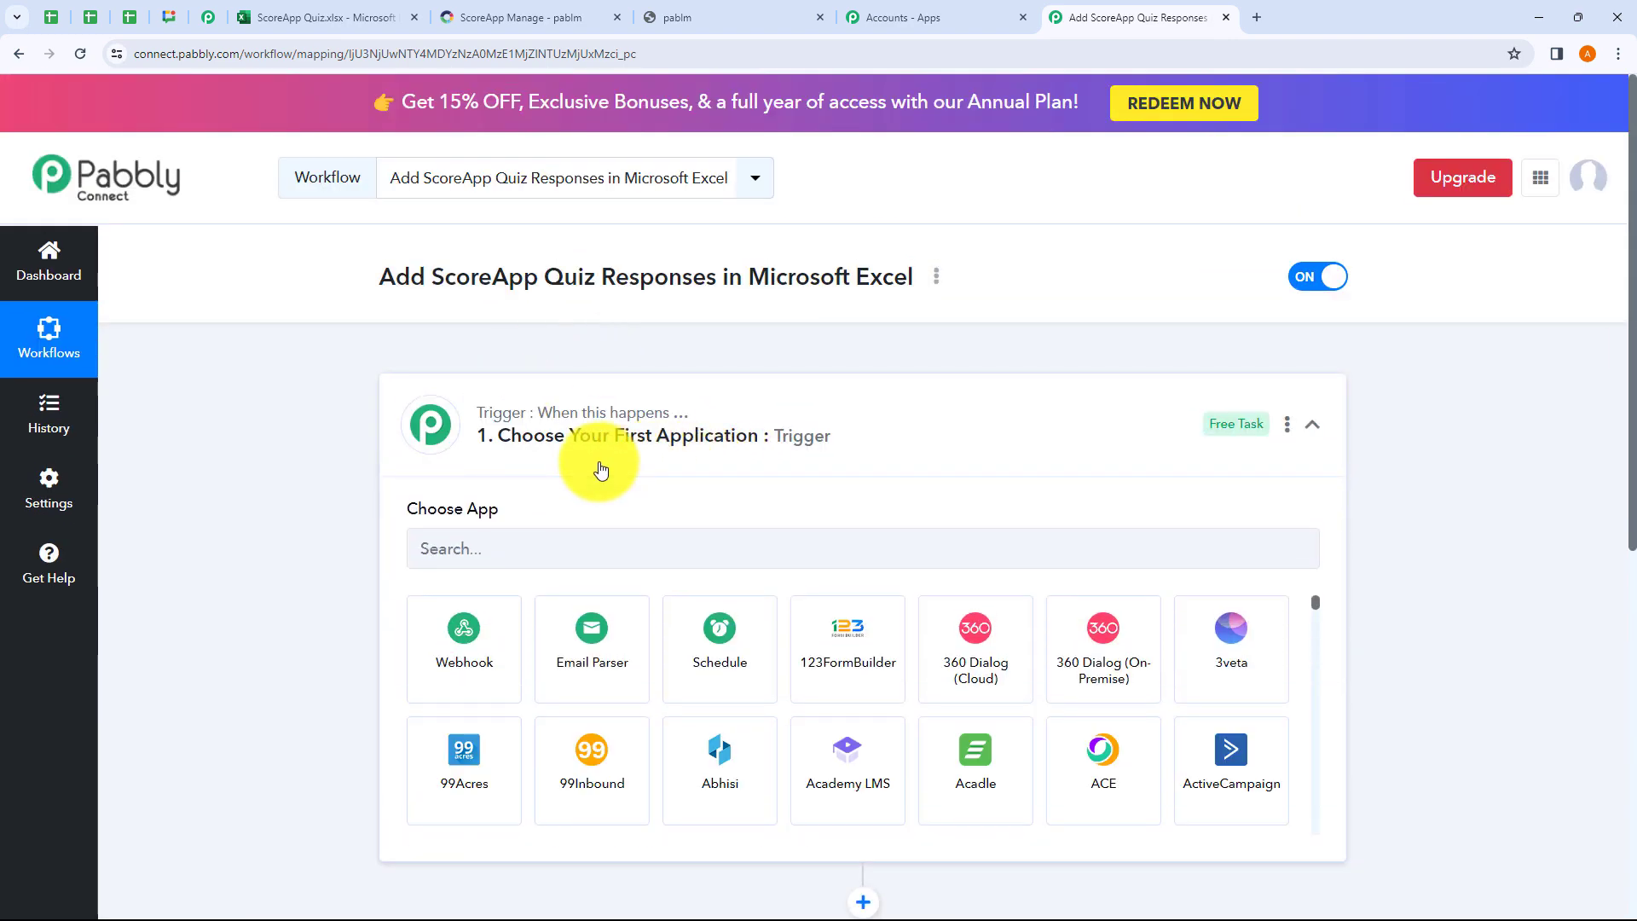
Choose ScoreApp as the trigger app with Quiz Finished as the trigger event
{"action": "left_click", "coordinate": [512, 558]}
{"action": "type", "text": "Sc"}
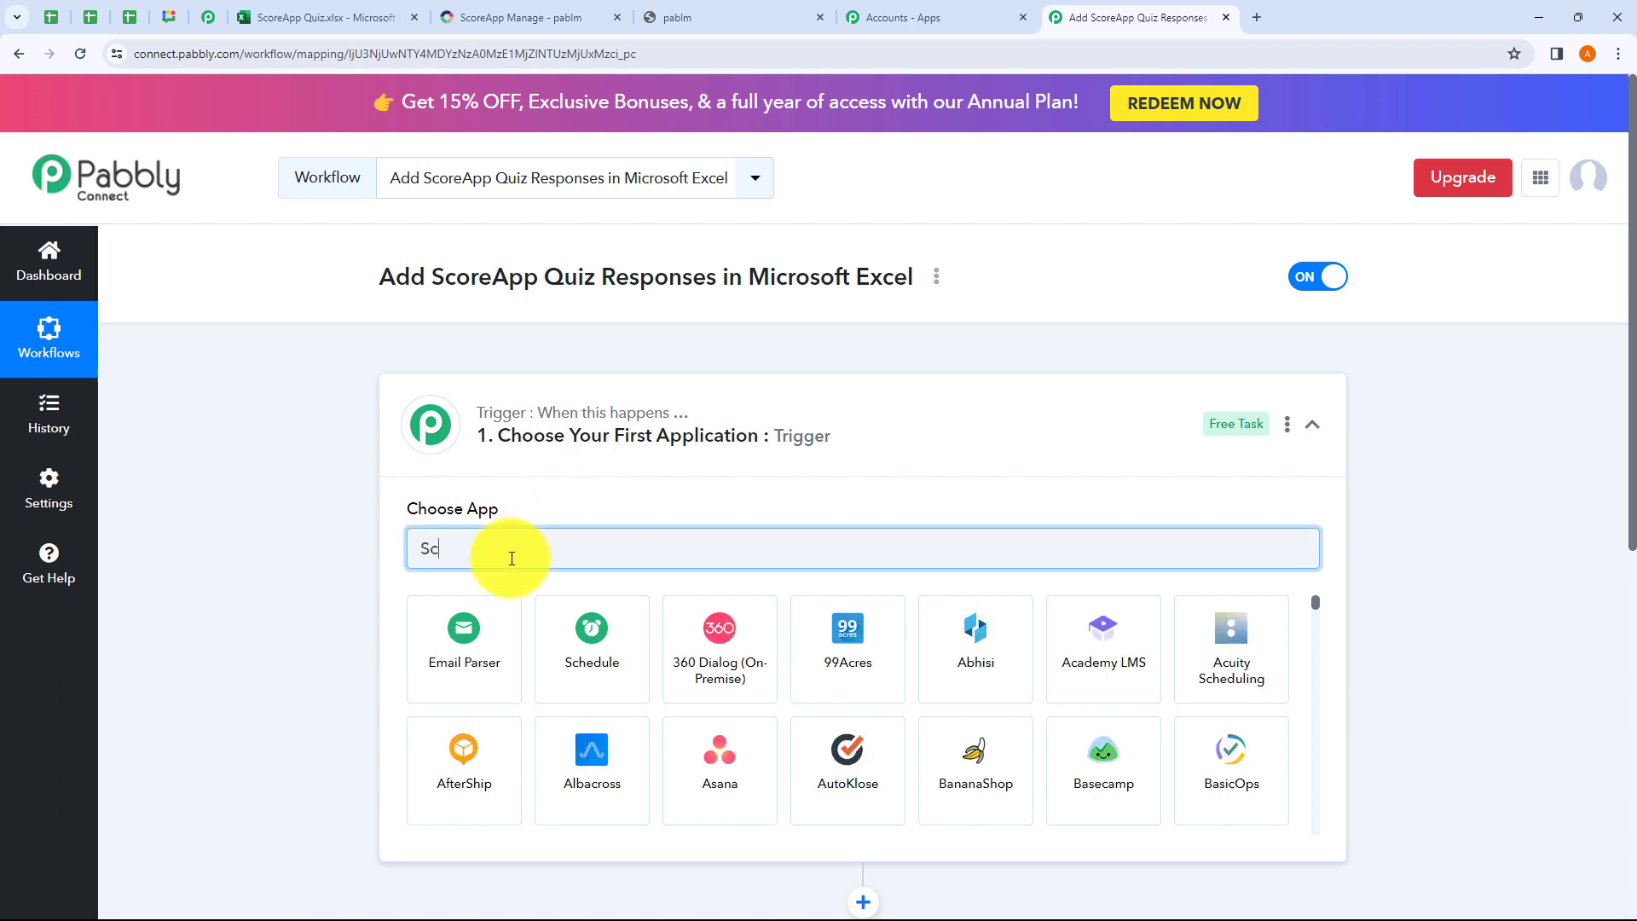
{"action": "type", "text": "oreApp"}
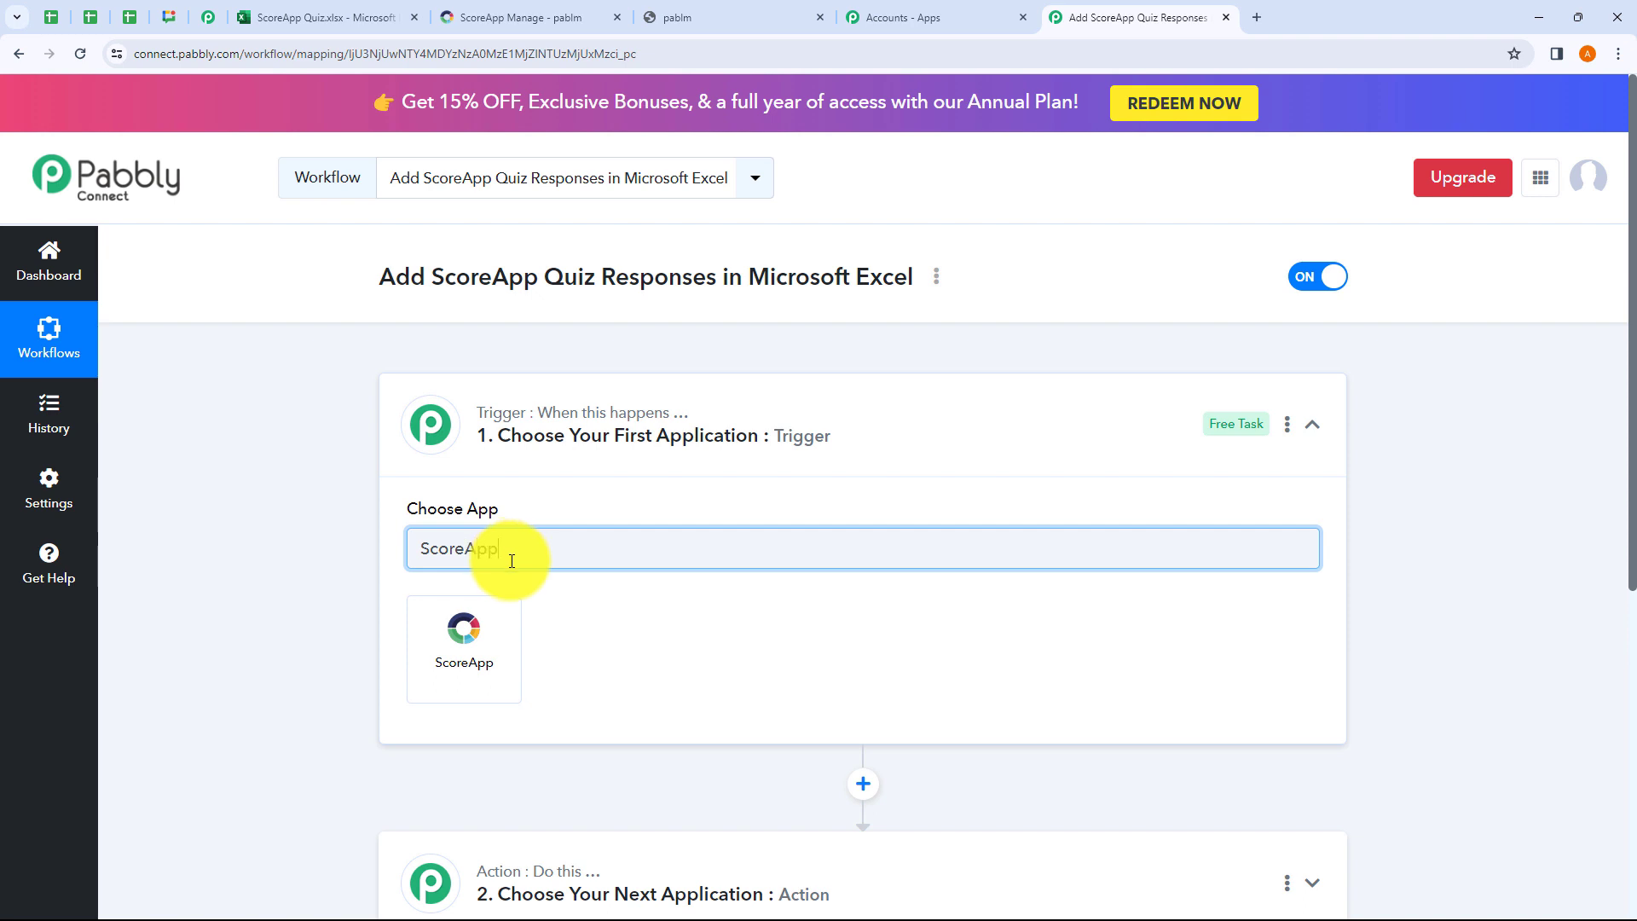
{"action": "left_click", "coordinate": [503, 631]}
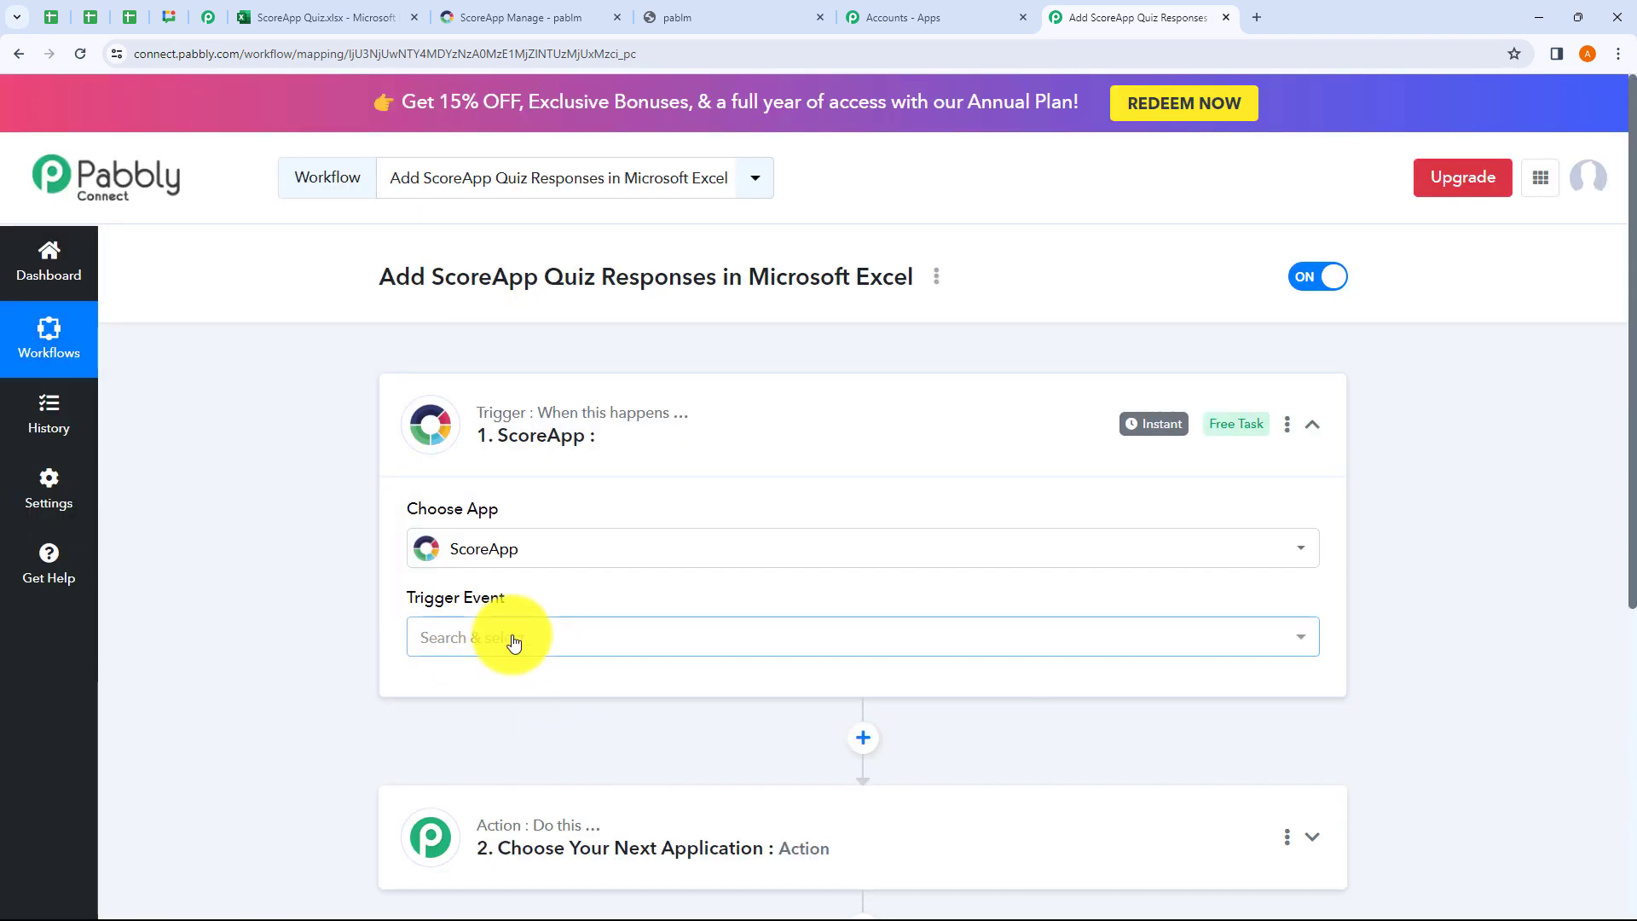
{"action": "left_click", "coordinate": [514, 642]}
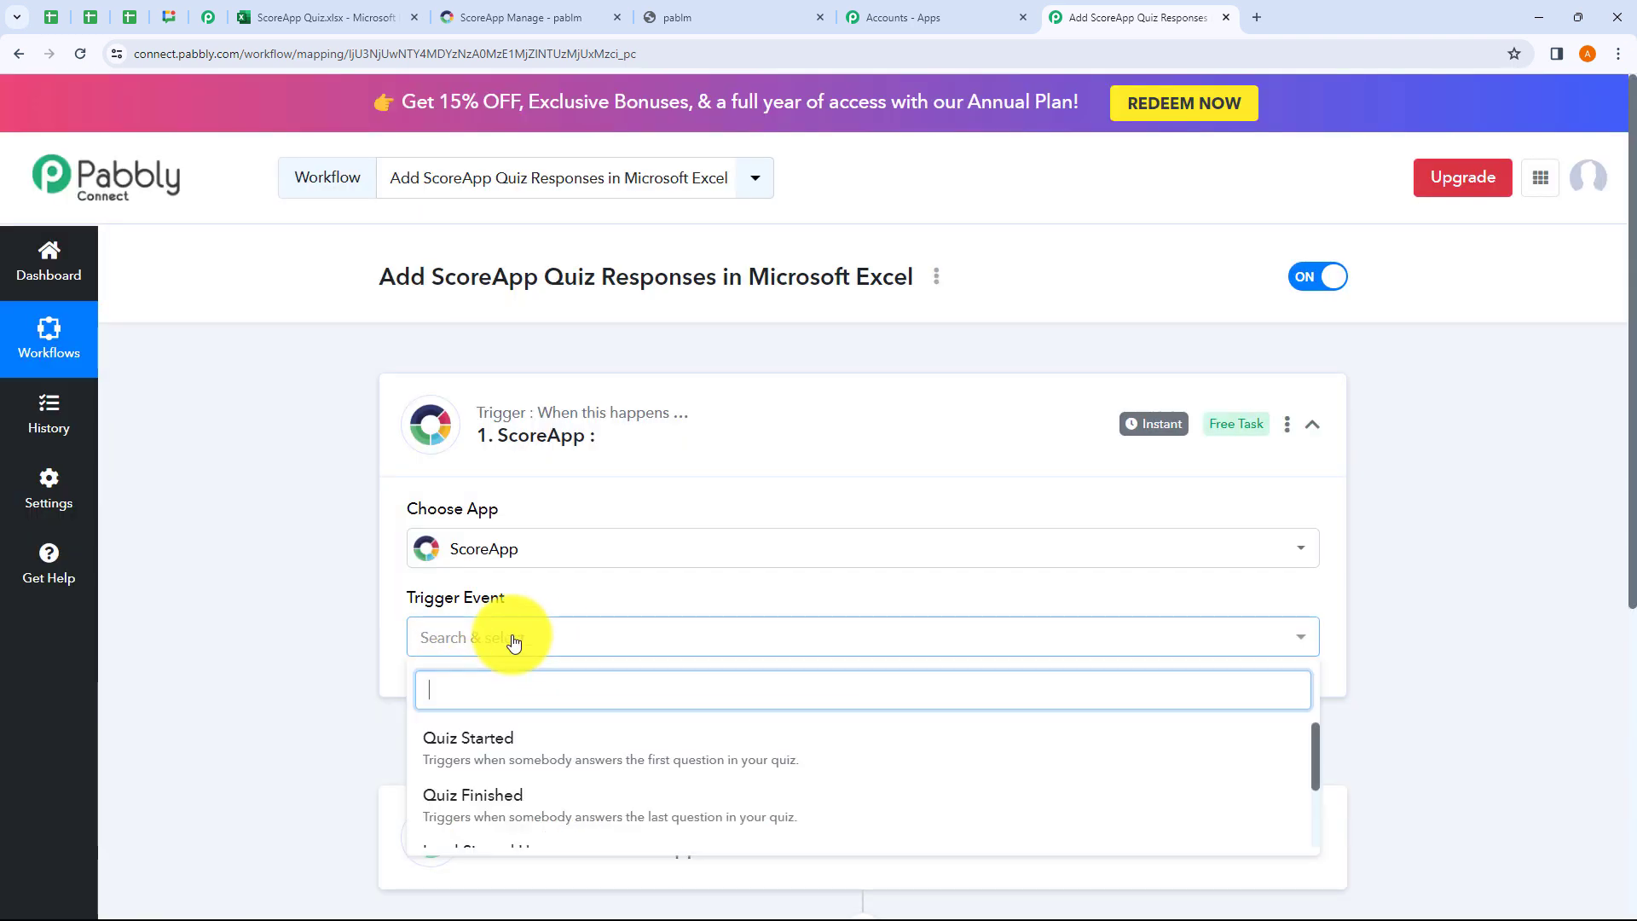
{"action": "left_click", "coordinate": [477, 802]}
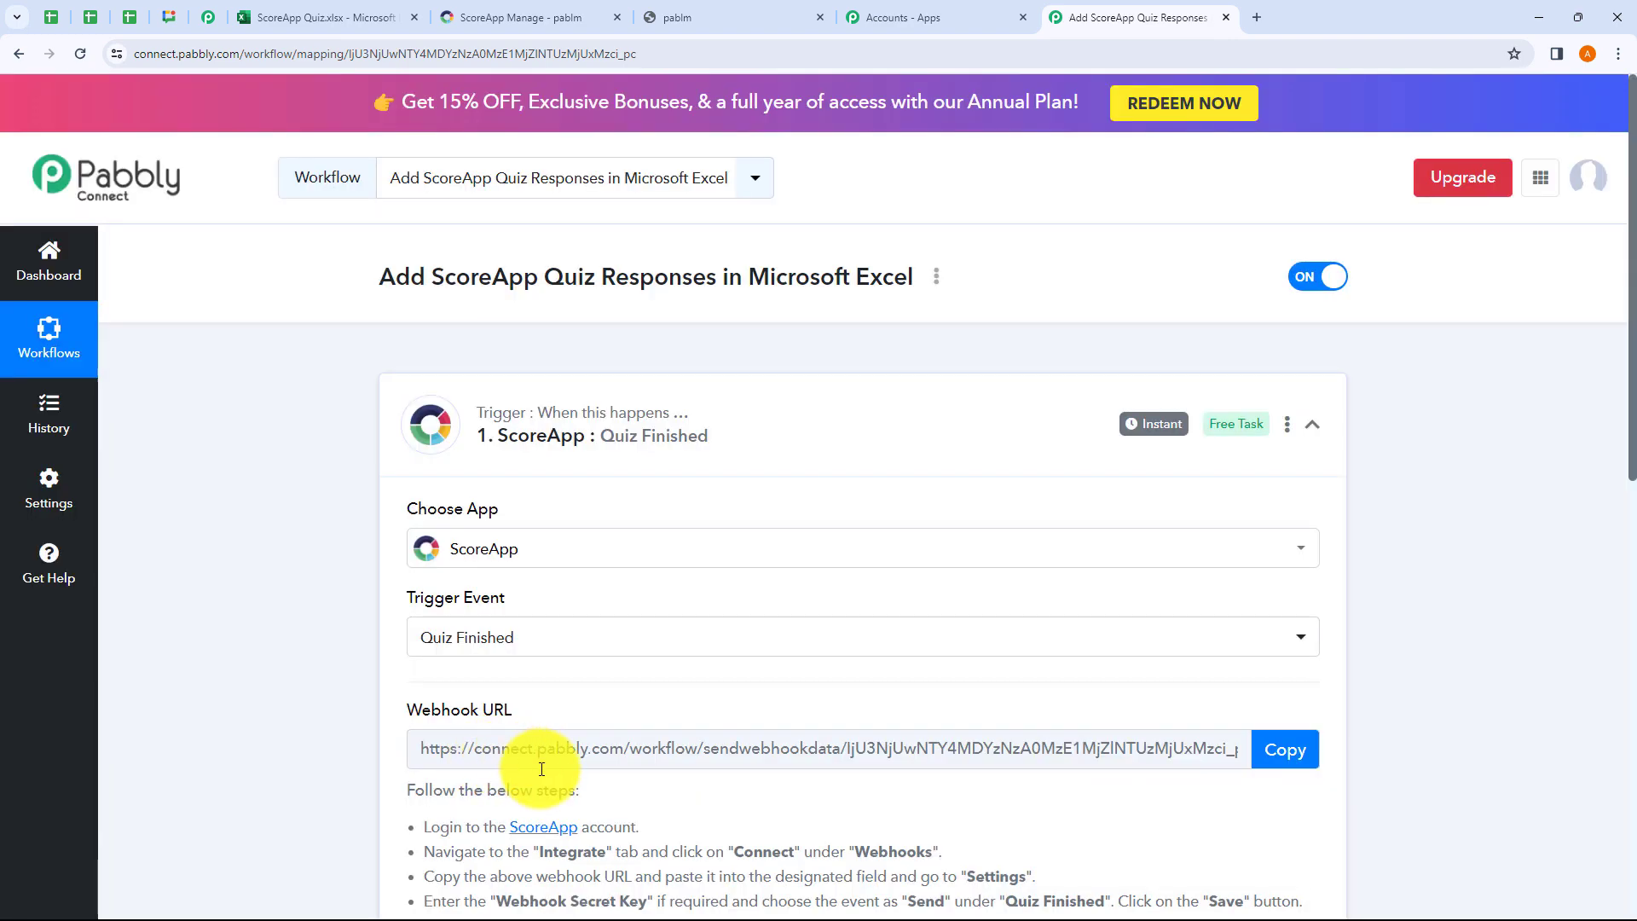
Review the generated webhook URL and its setup instructions
{"action": "scroll", "coordinate": [541, 682], "scroll_direction": "down", "scroll_amount": 2}
{"action": "scroll", "coordinate": [622, 617], "scroll_direction": "down", "scroll_amount": 1}
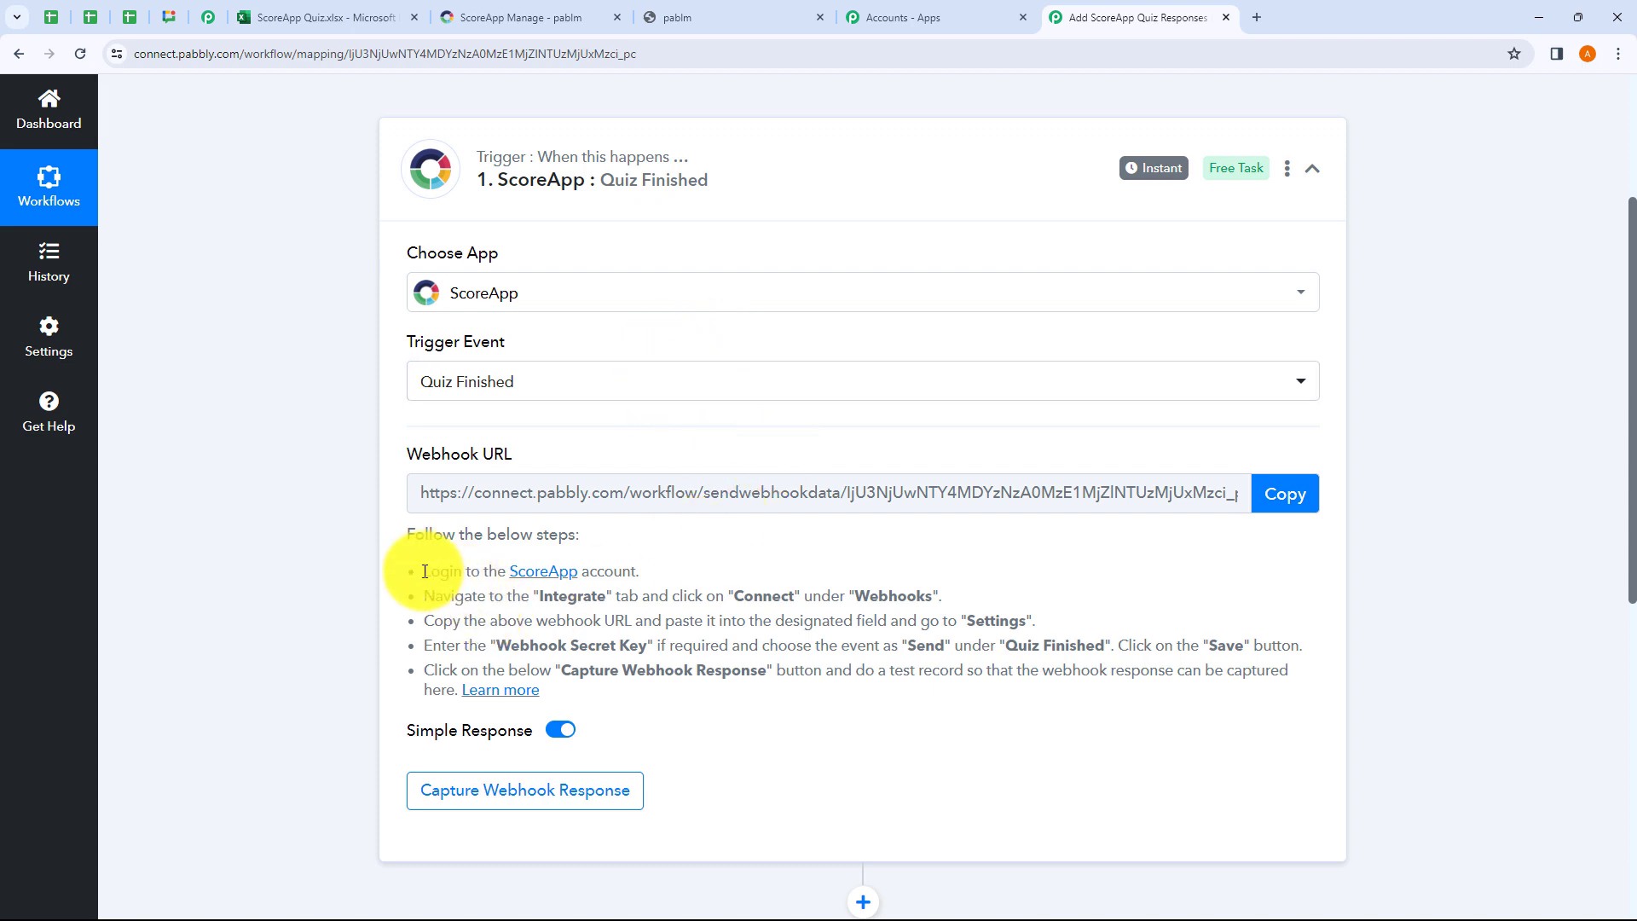
{"action": "left_click_drag", "start_coordinate": [473, 589], "coordinate": [694, 689]}
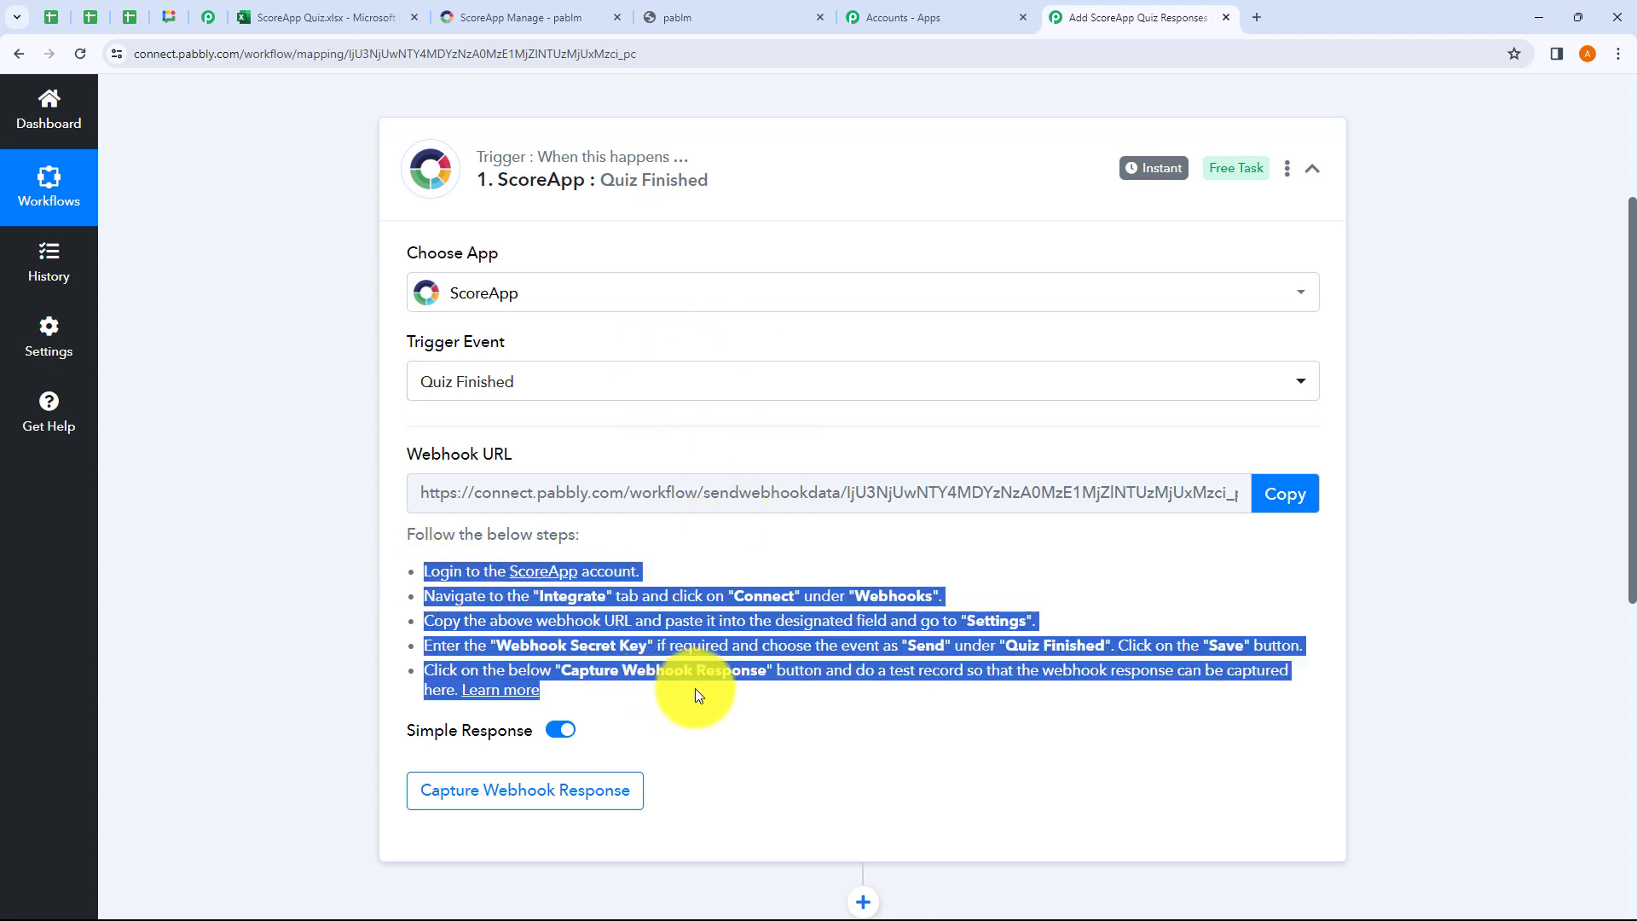
{"action": "left_click", "coordinate": [694, 689]}
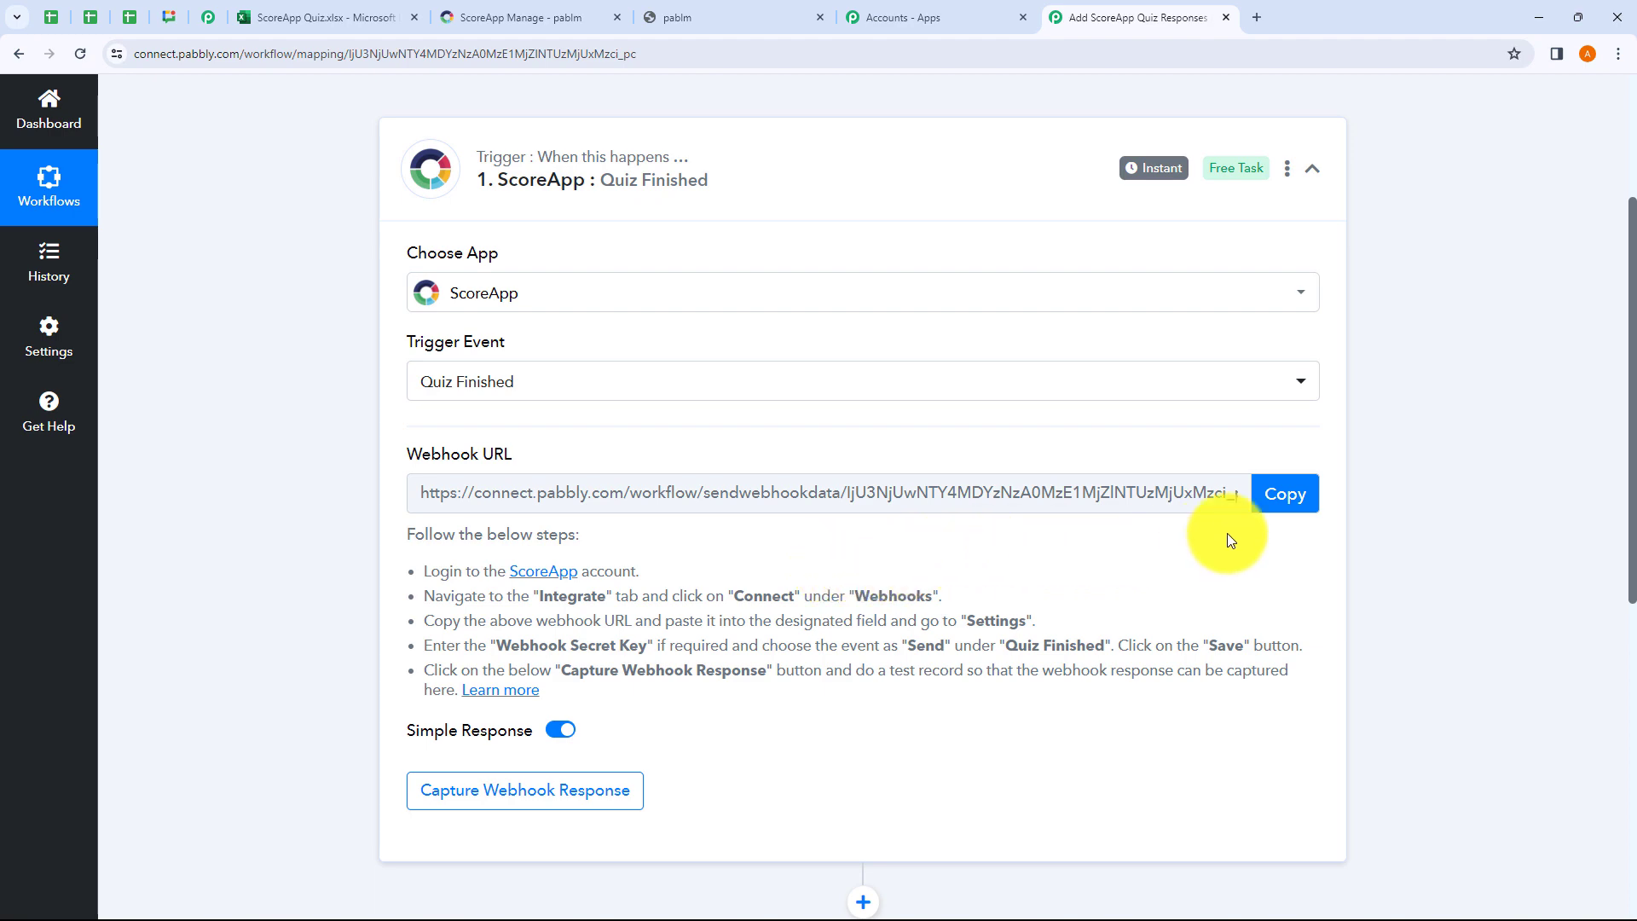
Copy the Pabbly webhook URL and read the note about making a test submission
{"action": "left_click", "coordinate": [1287, 493]}
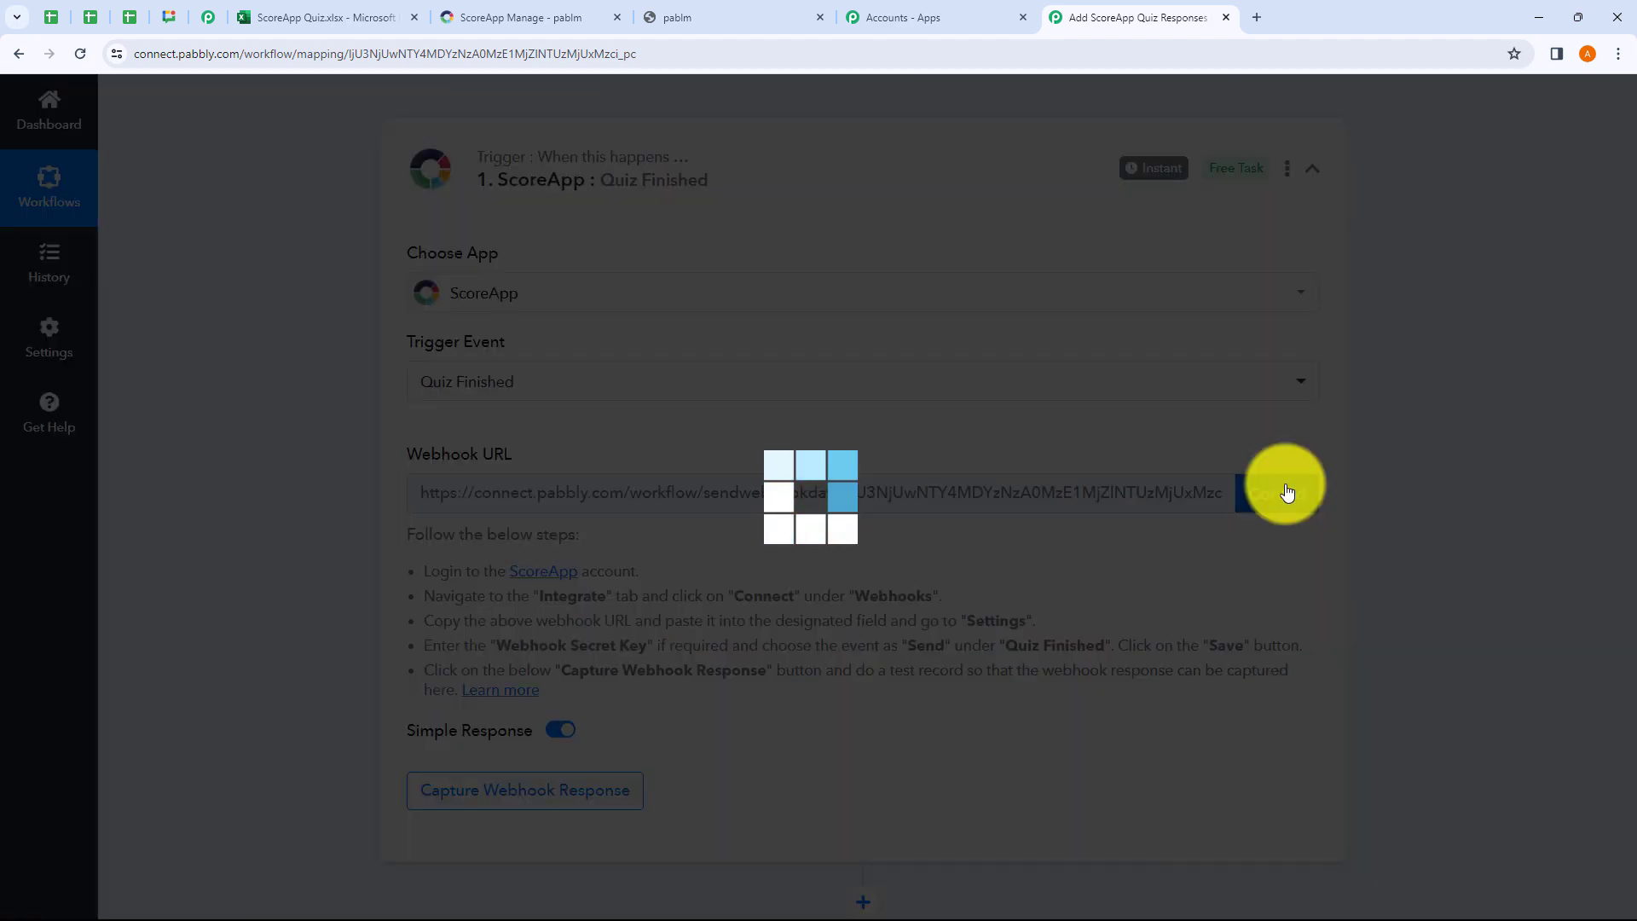
{"action": "scroll", "coordinate": [977, 583], "scroll_direction": "down", "scroll_amount": 3}
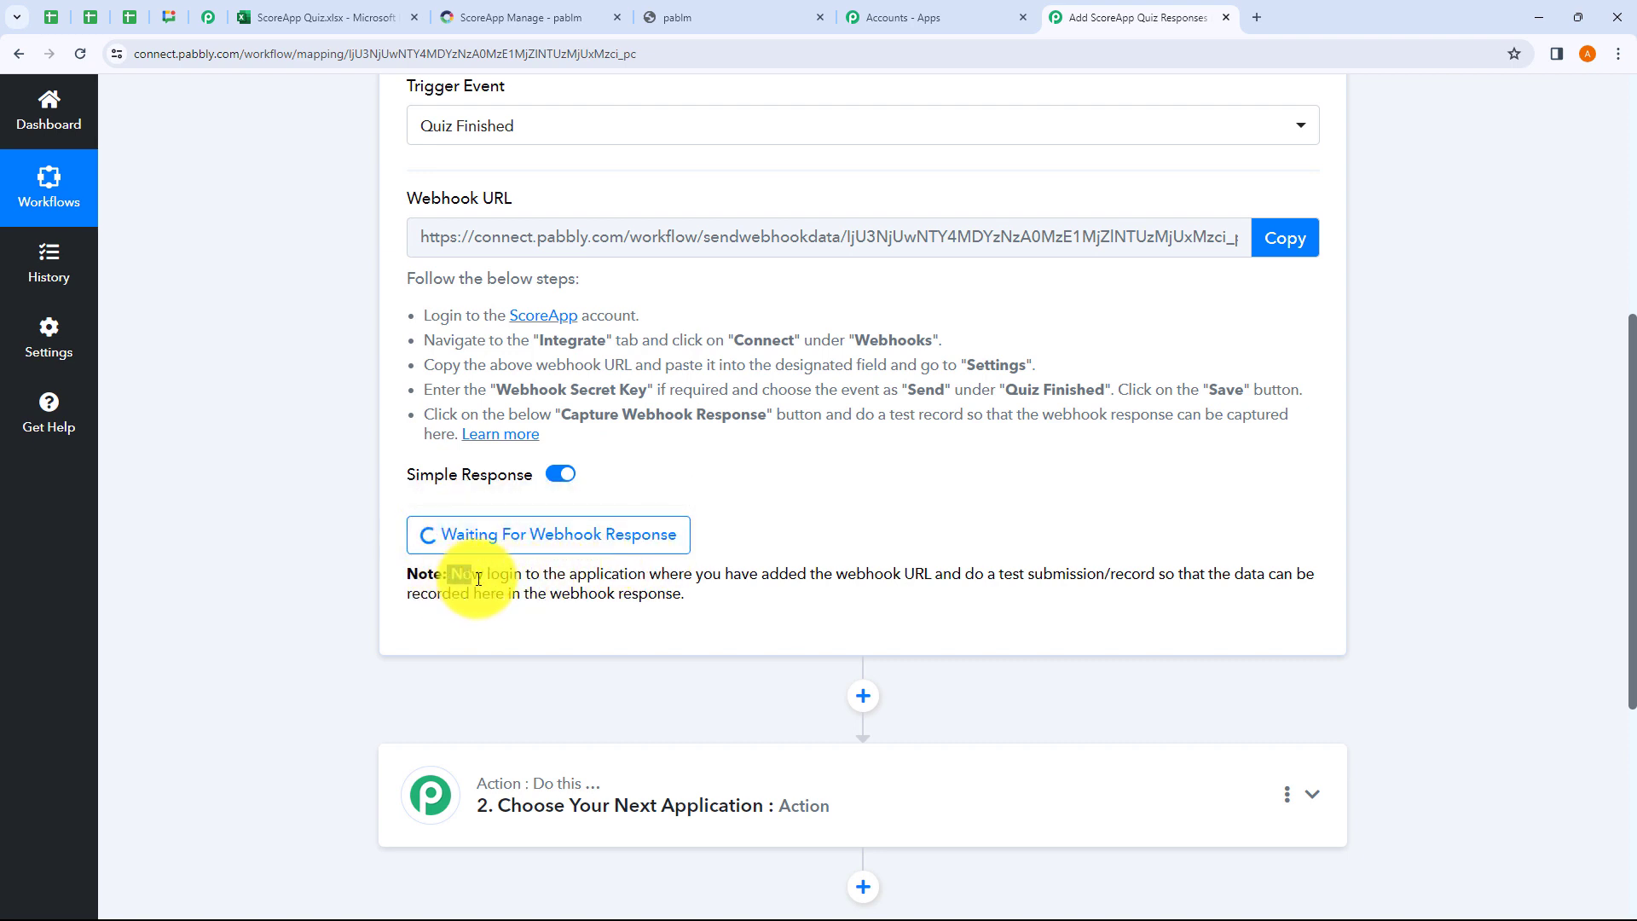
{"action": "left_click_drag", "start_coordinate": [449, 574], "coordinate": [880, 566]}
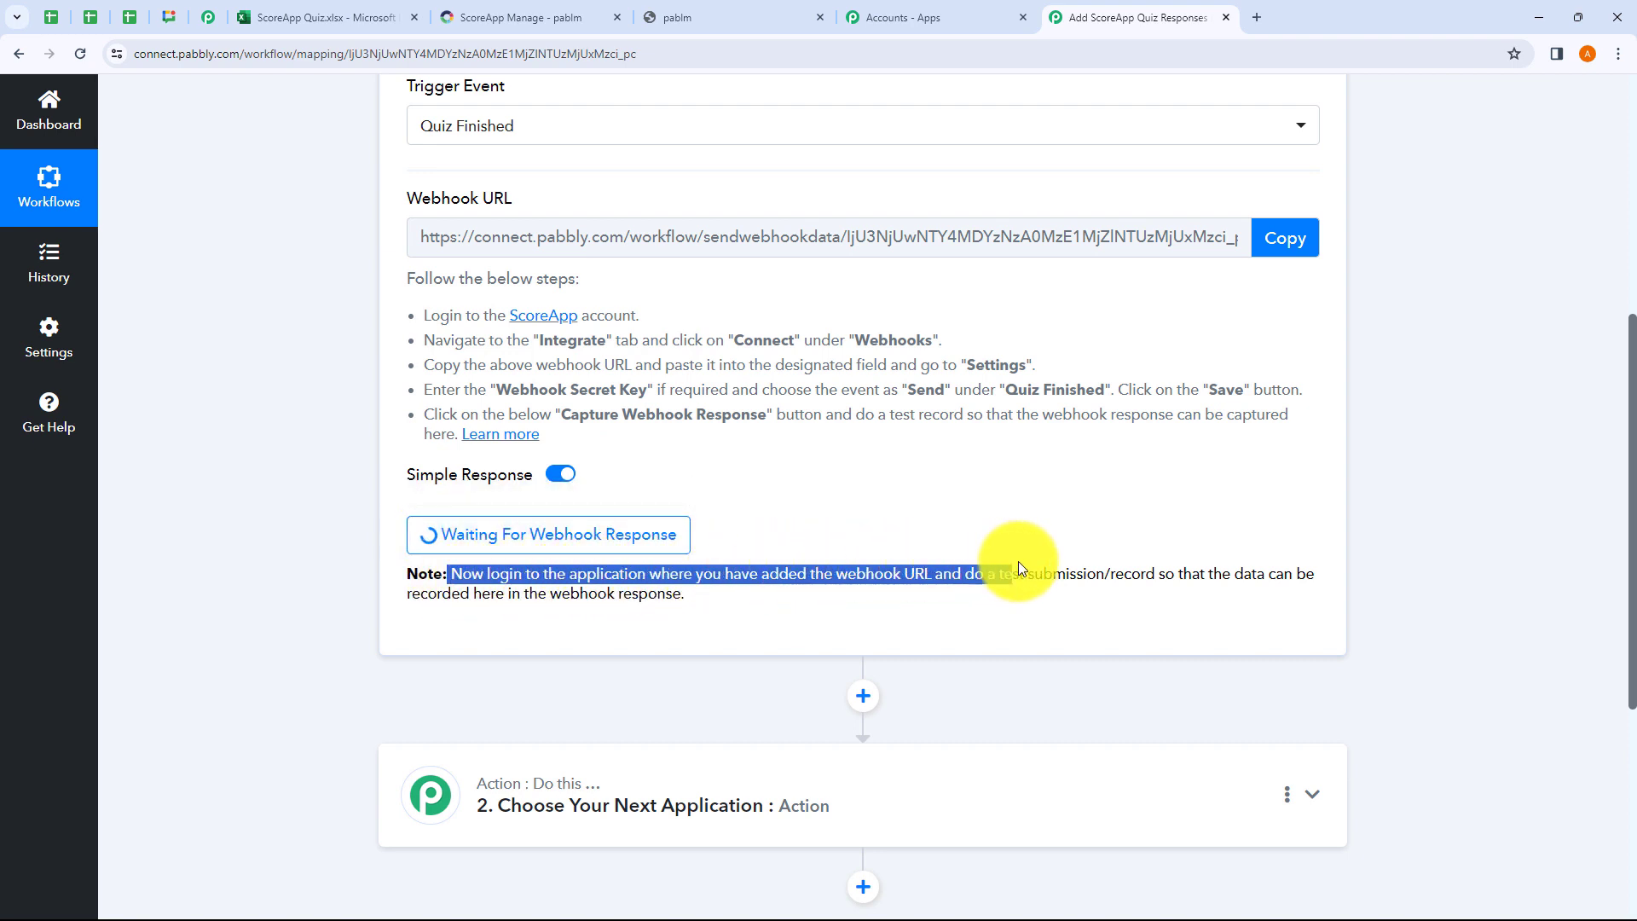
{"action": "left_click_drag", "start_coordinate": [993, 564], "coordinate": [1311, 602]}
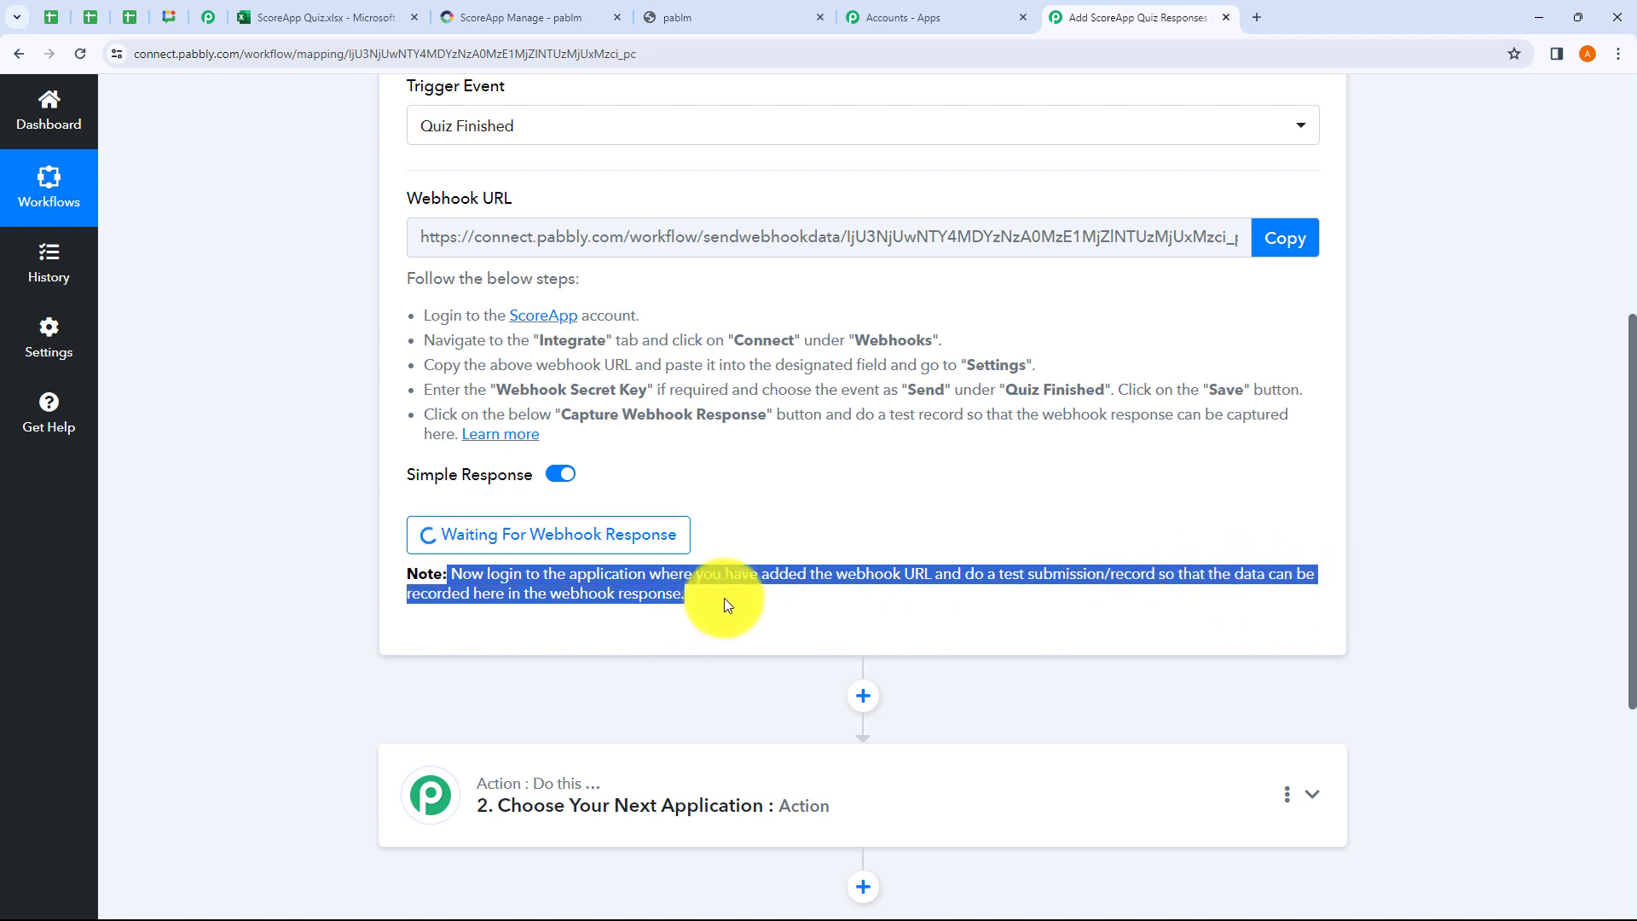
{"action": "left_click", "coordinate": [724, 597]}
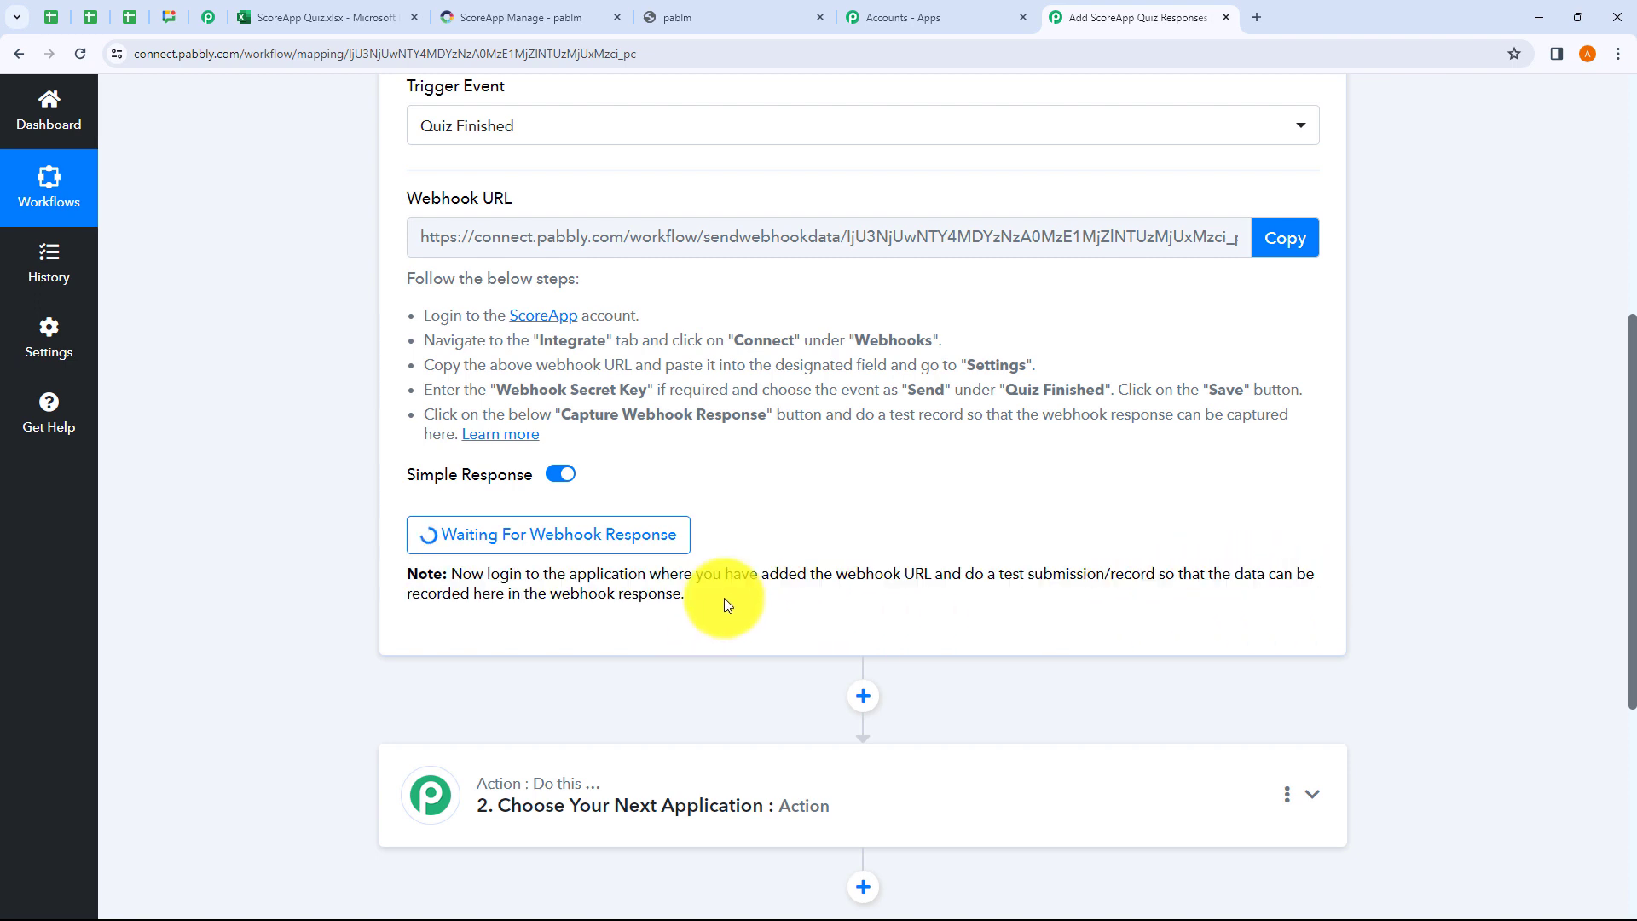
Switch to the ScoreApp management dashboard showing the pablm scorecard
{"action": "scroll", "coordinate": [861, 597], "scroll_direction": "up", "scroll_amount": 2}
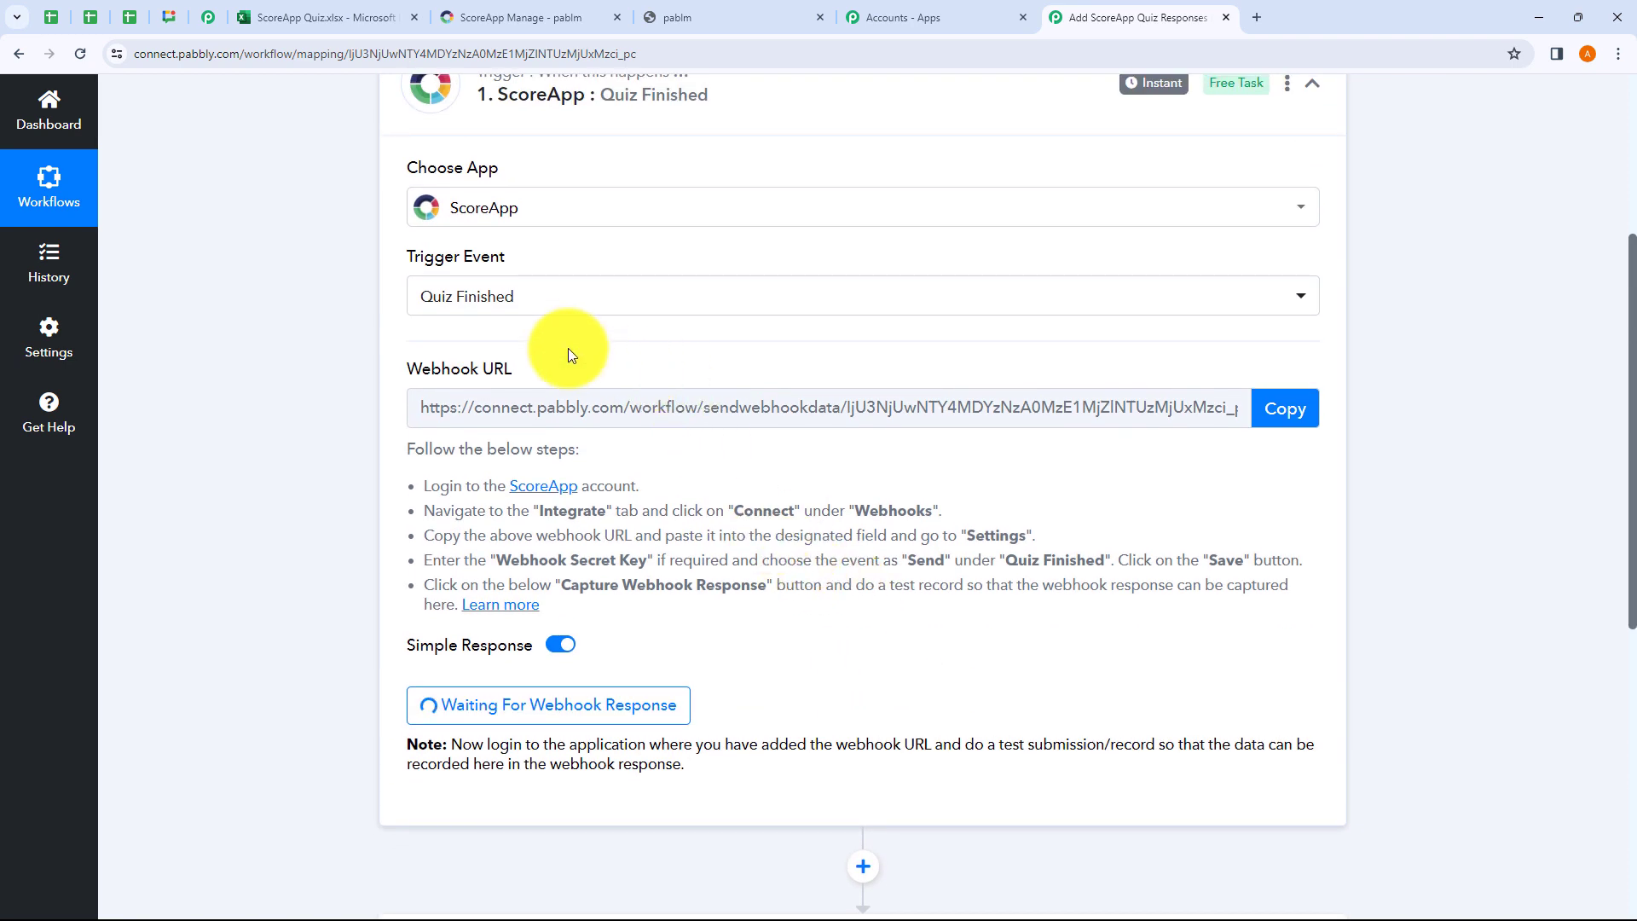
{"action": "scroll", "coordinate": [546, 220], "scroll_direction": "up", "scroll_amount": 1}
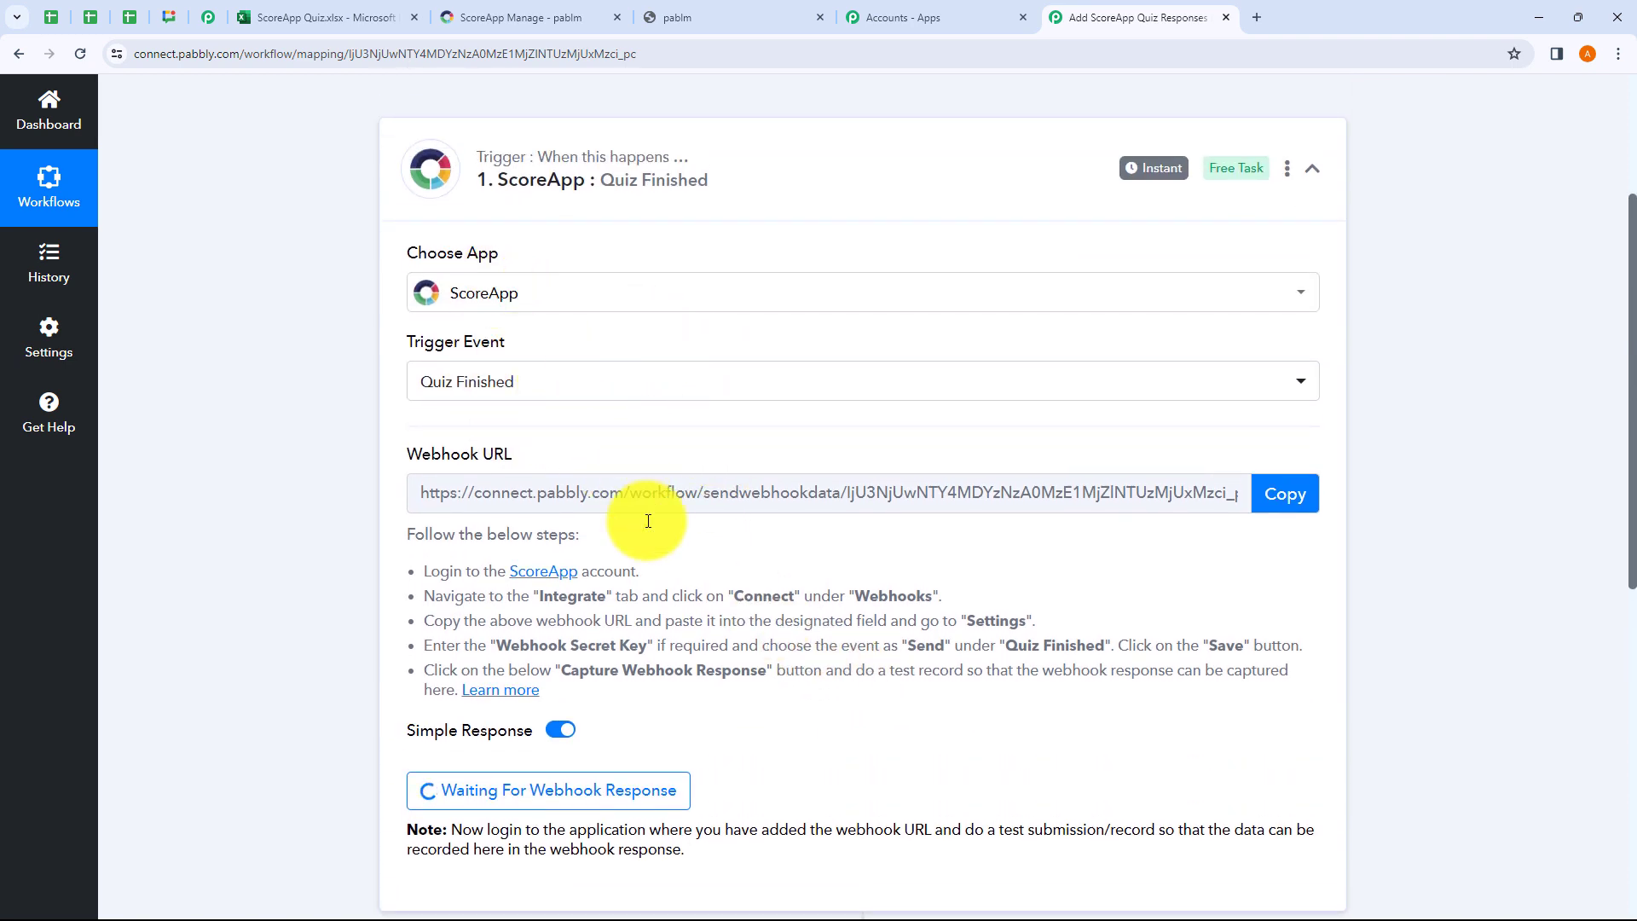
{"action": "scroll", "coordinate": [865, 656], "scroll_direction": "down", "scroll_amount": 1}
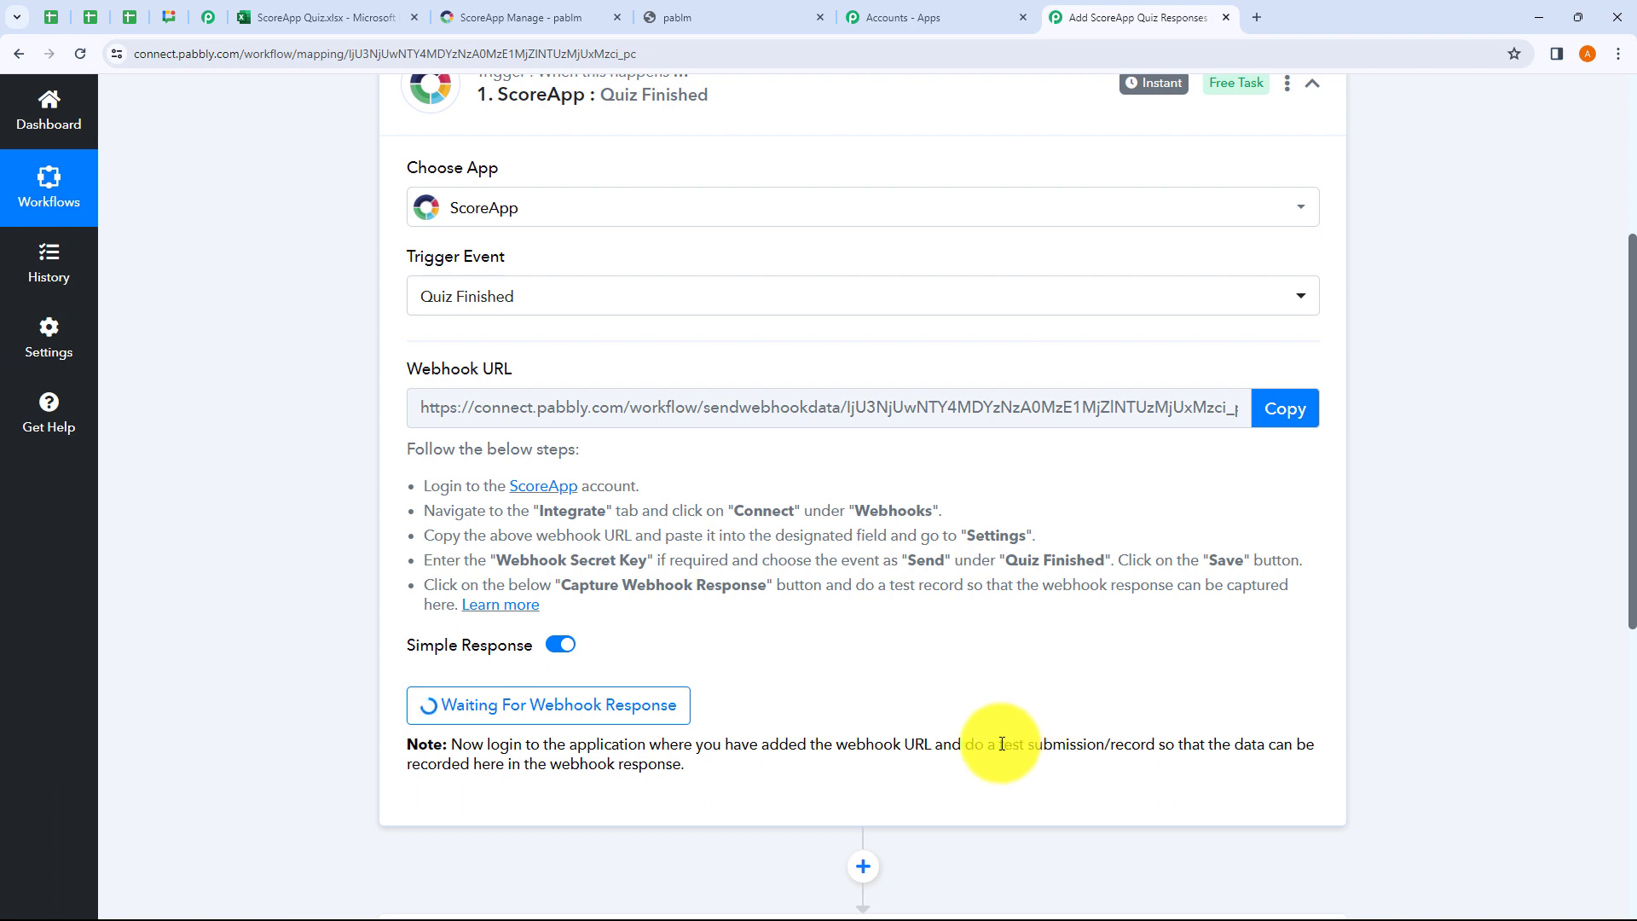
{"action": "left_click_drag", "start_coordinate": [999, 744], "coordinate": [1124, 744]}
{"action": "left_click", "coordinate": [959, 685]}
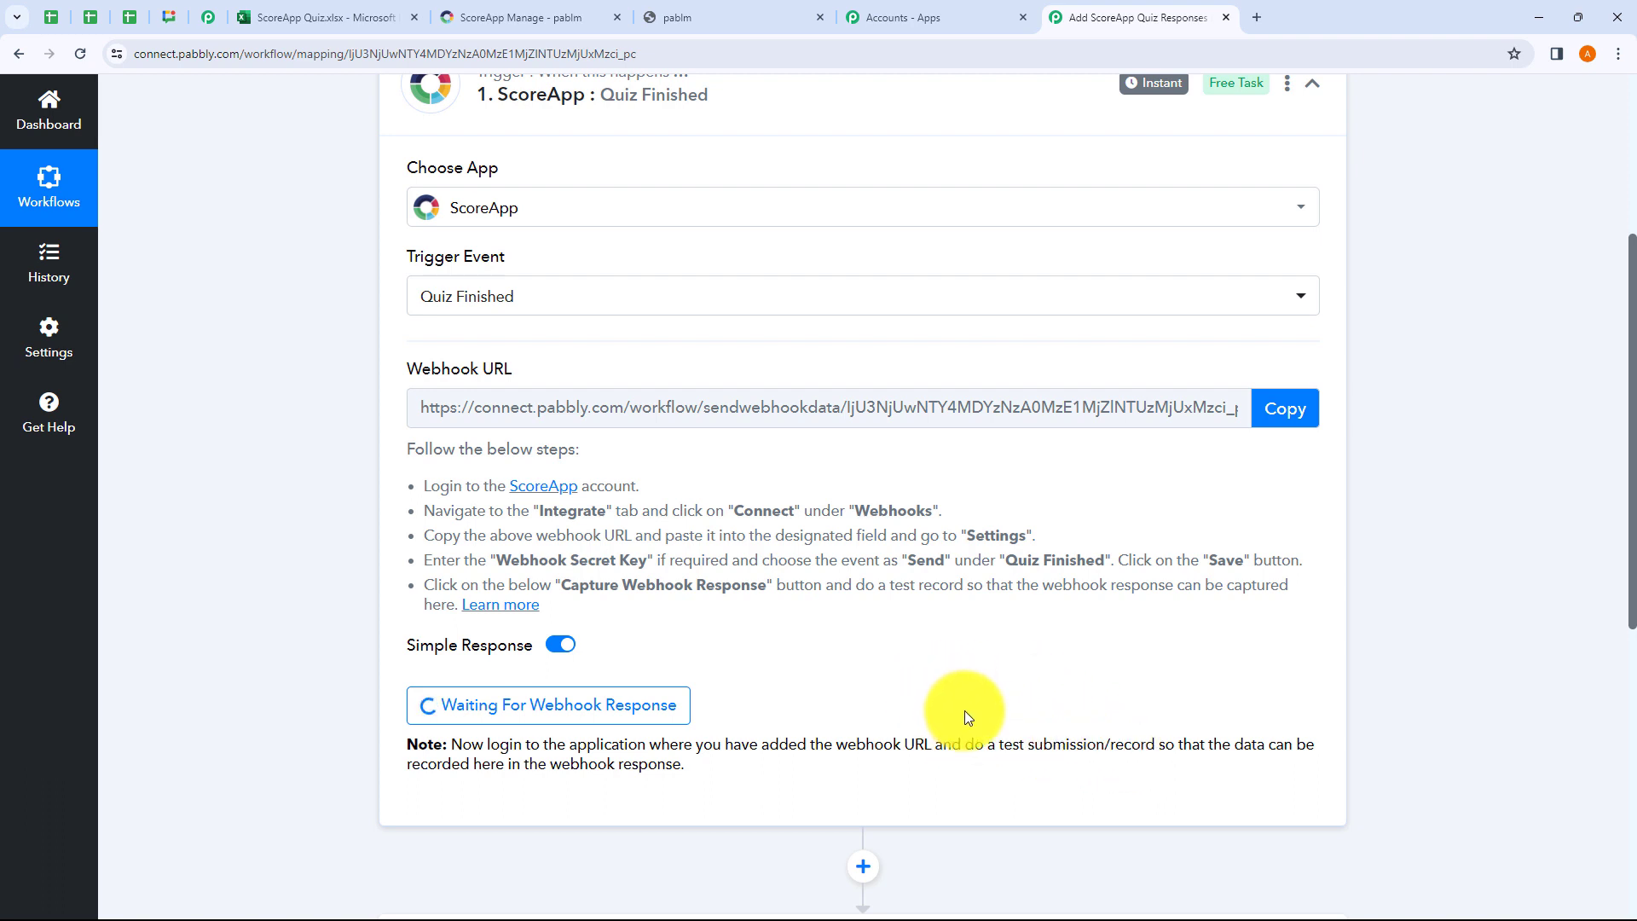
{"action": "left_click", "coordinate": [540, 26]}
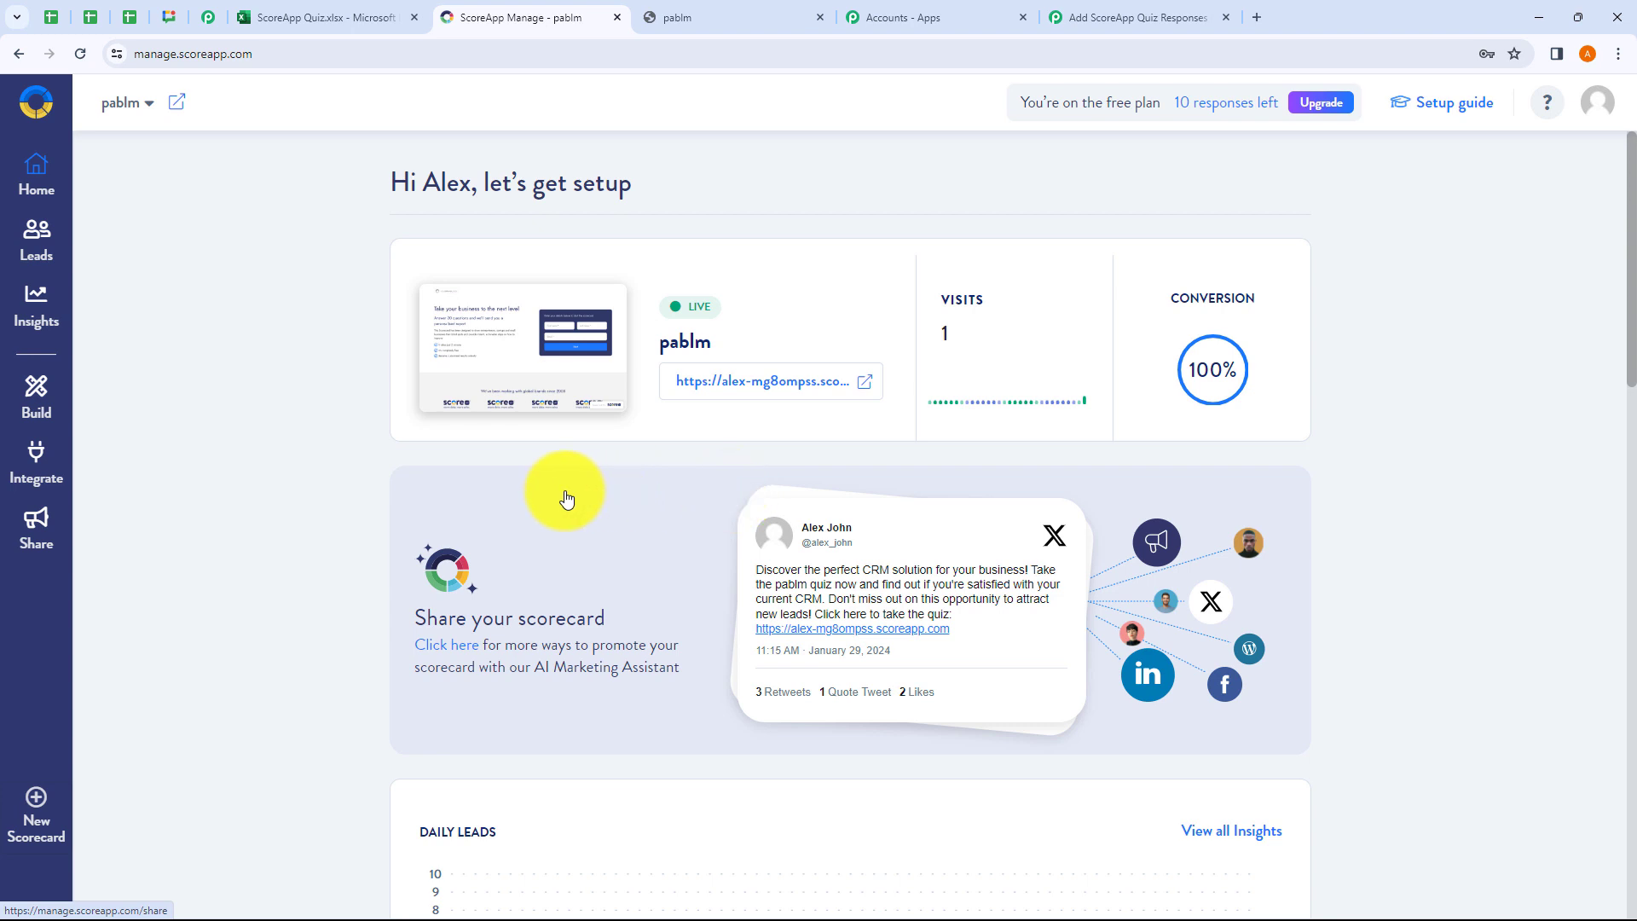
Open ScoreApp's Webhooks connection settings and clear the old Webhook URL
{"action": "left_click", "coordinate": [50, 468]}
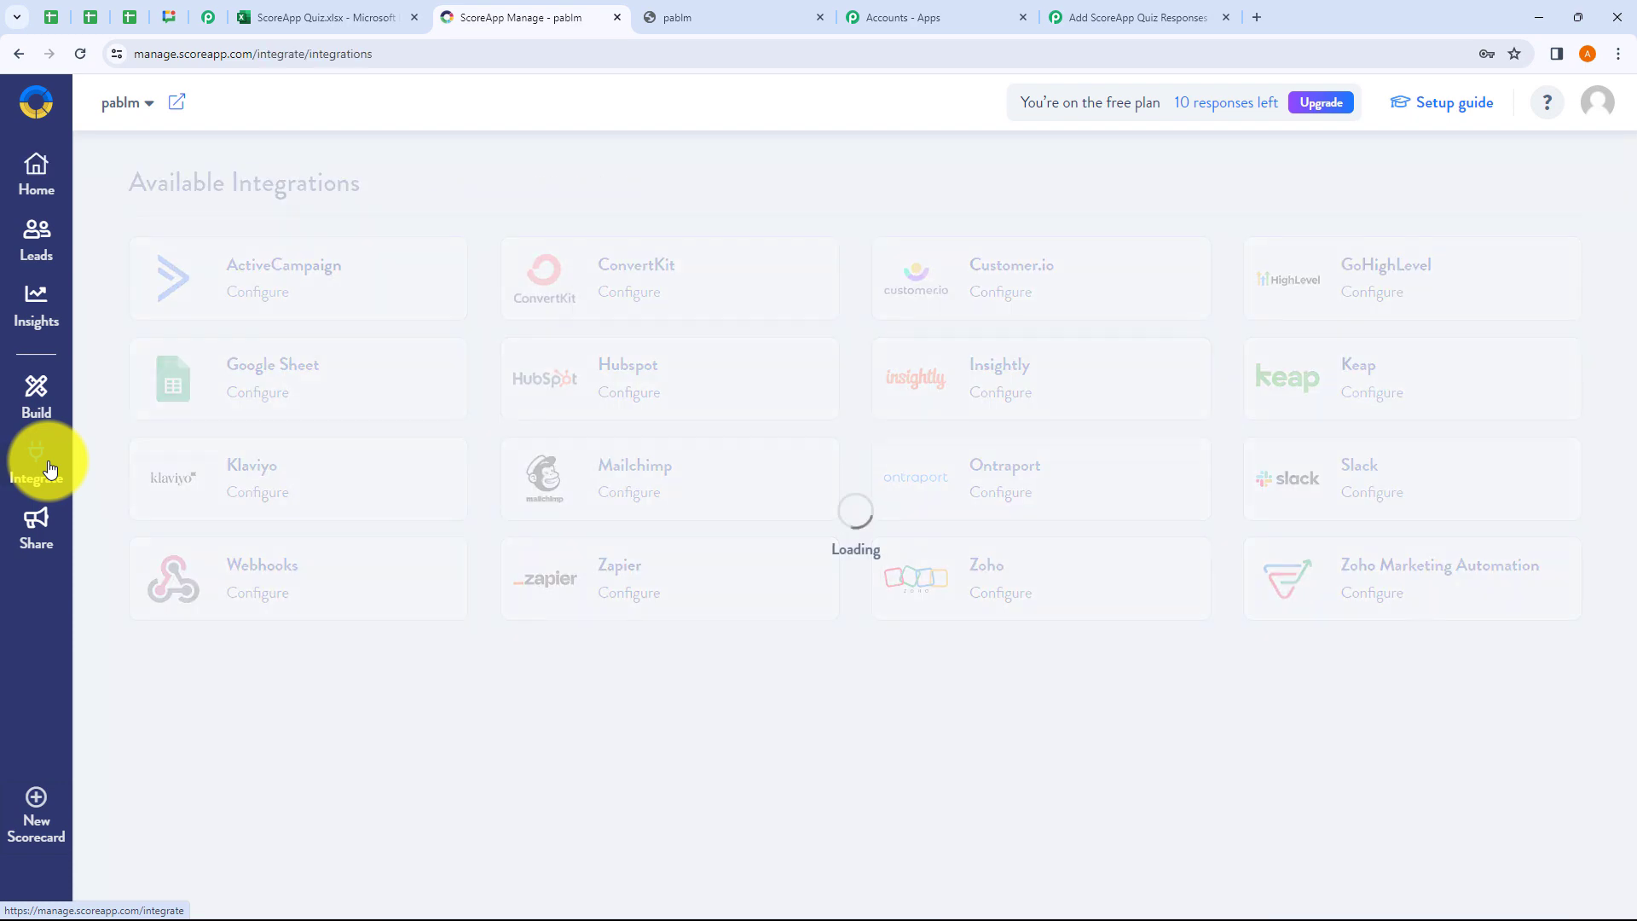
{"action": "left_click", "coordinate": [271, 304]}
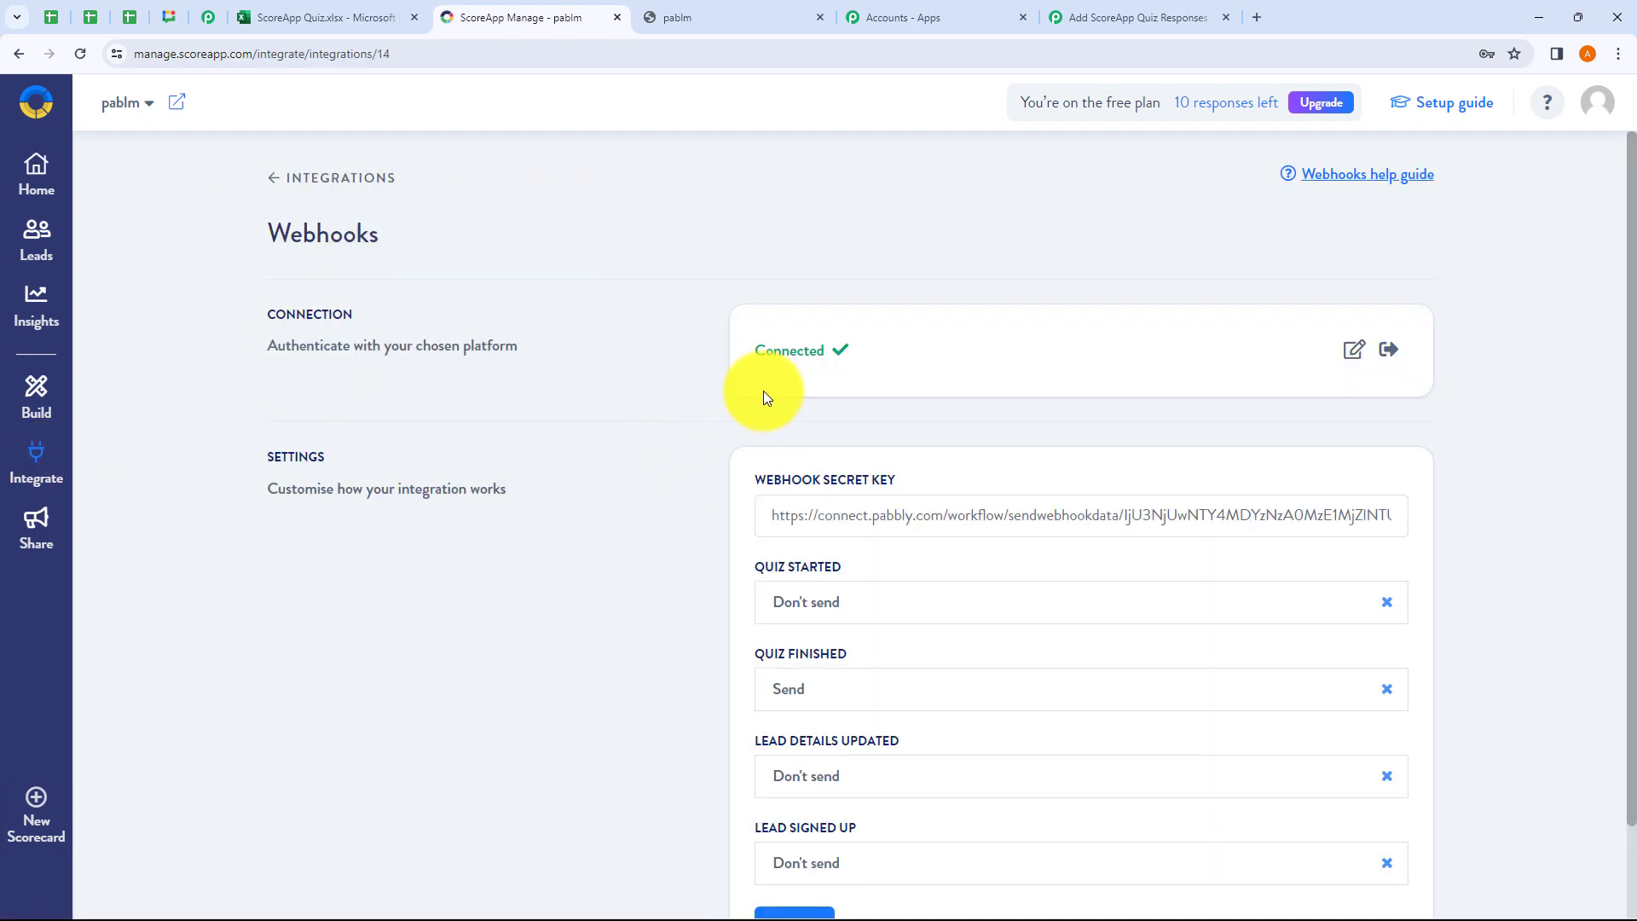
{"action": "left_click", "coordinate": [1354, 349]}
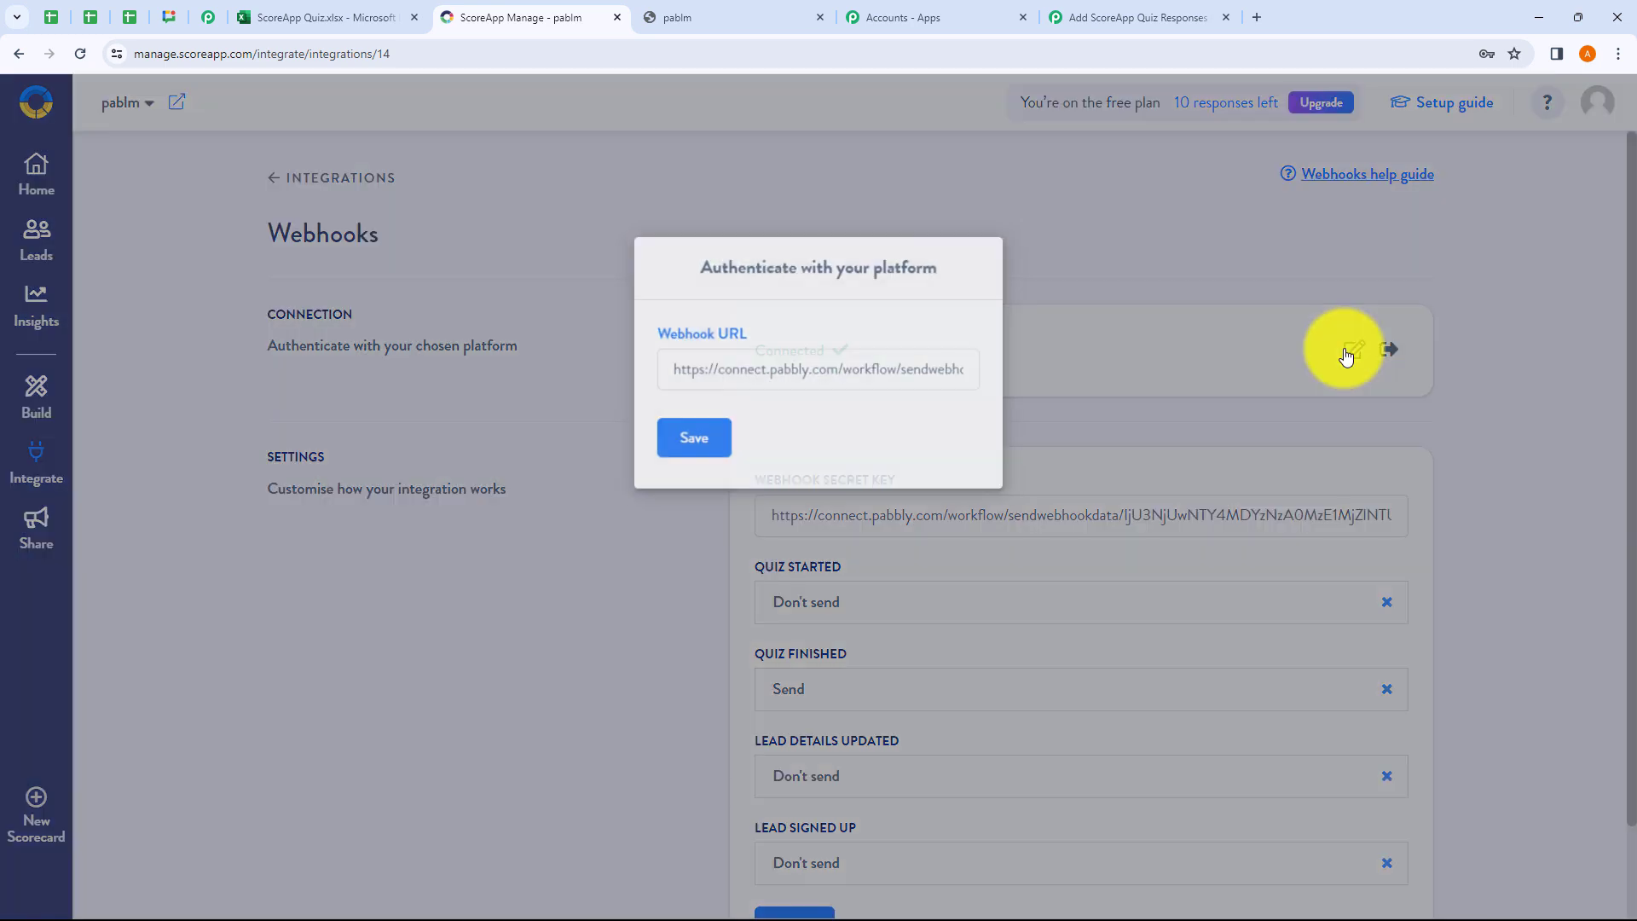
{"action": "left_click_drag", "start_coordinate": [818, 372], "coordinate": [602, 370]}
{"action": "left_click", "coordinate": [705, 375]}
{"action": "key", "text": "End"}
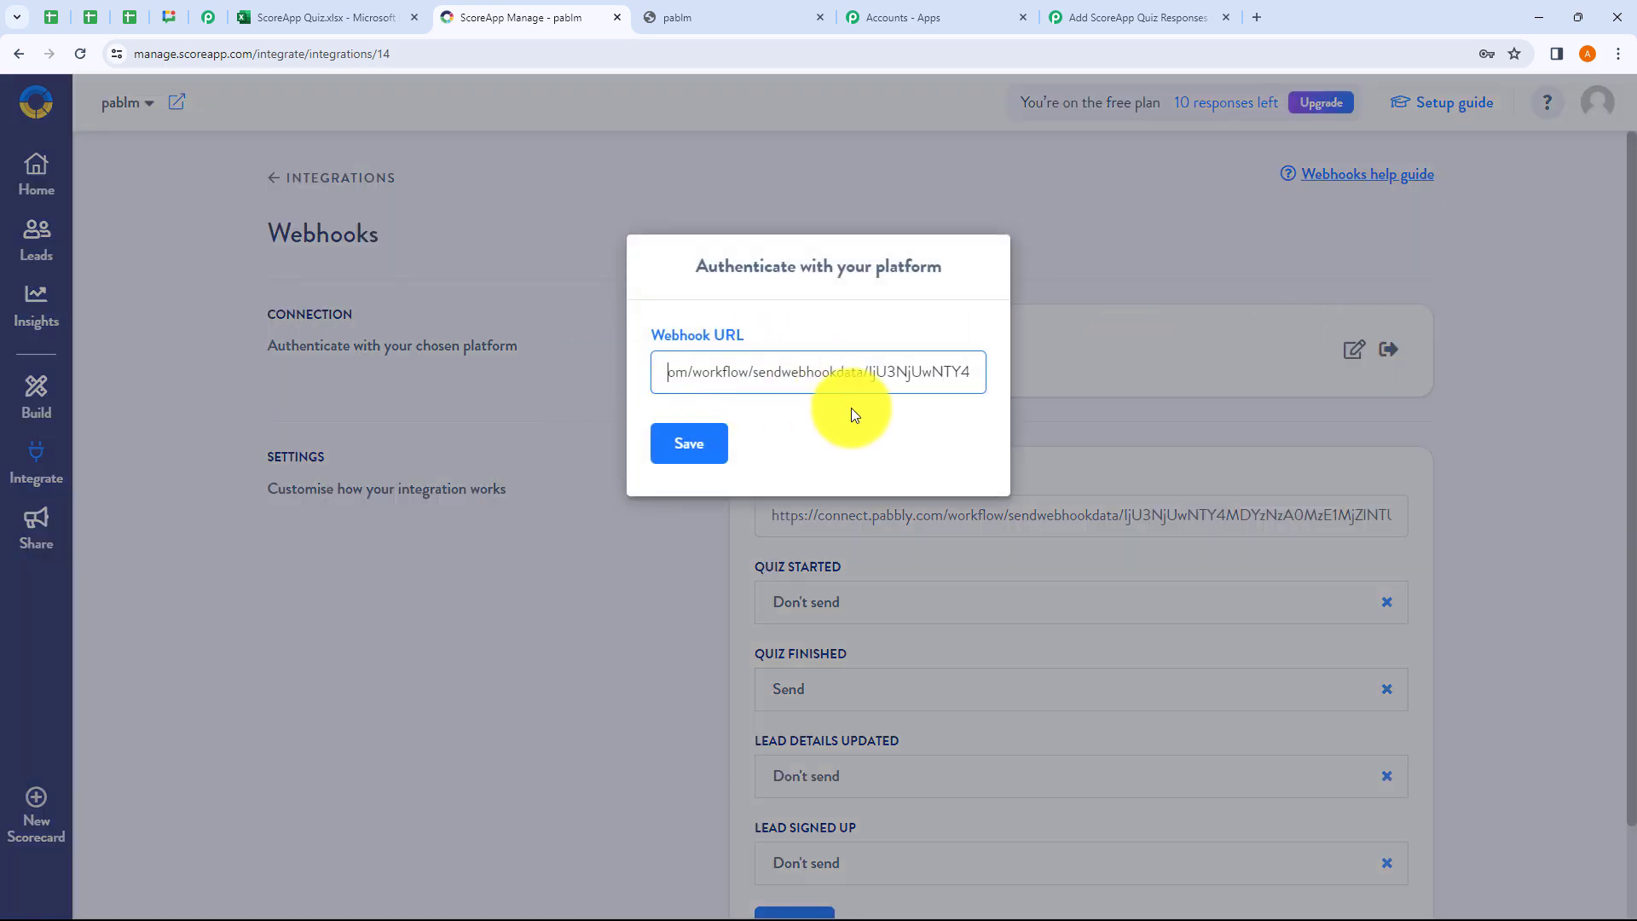
{"action": "left_click_drag", "start_coordinate": [793, 384], "coordinate": [600, 384]}
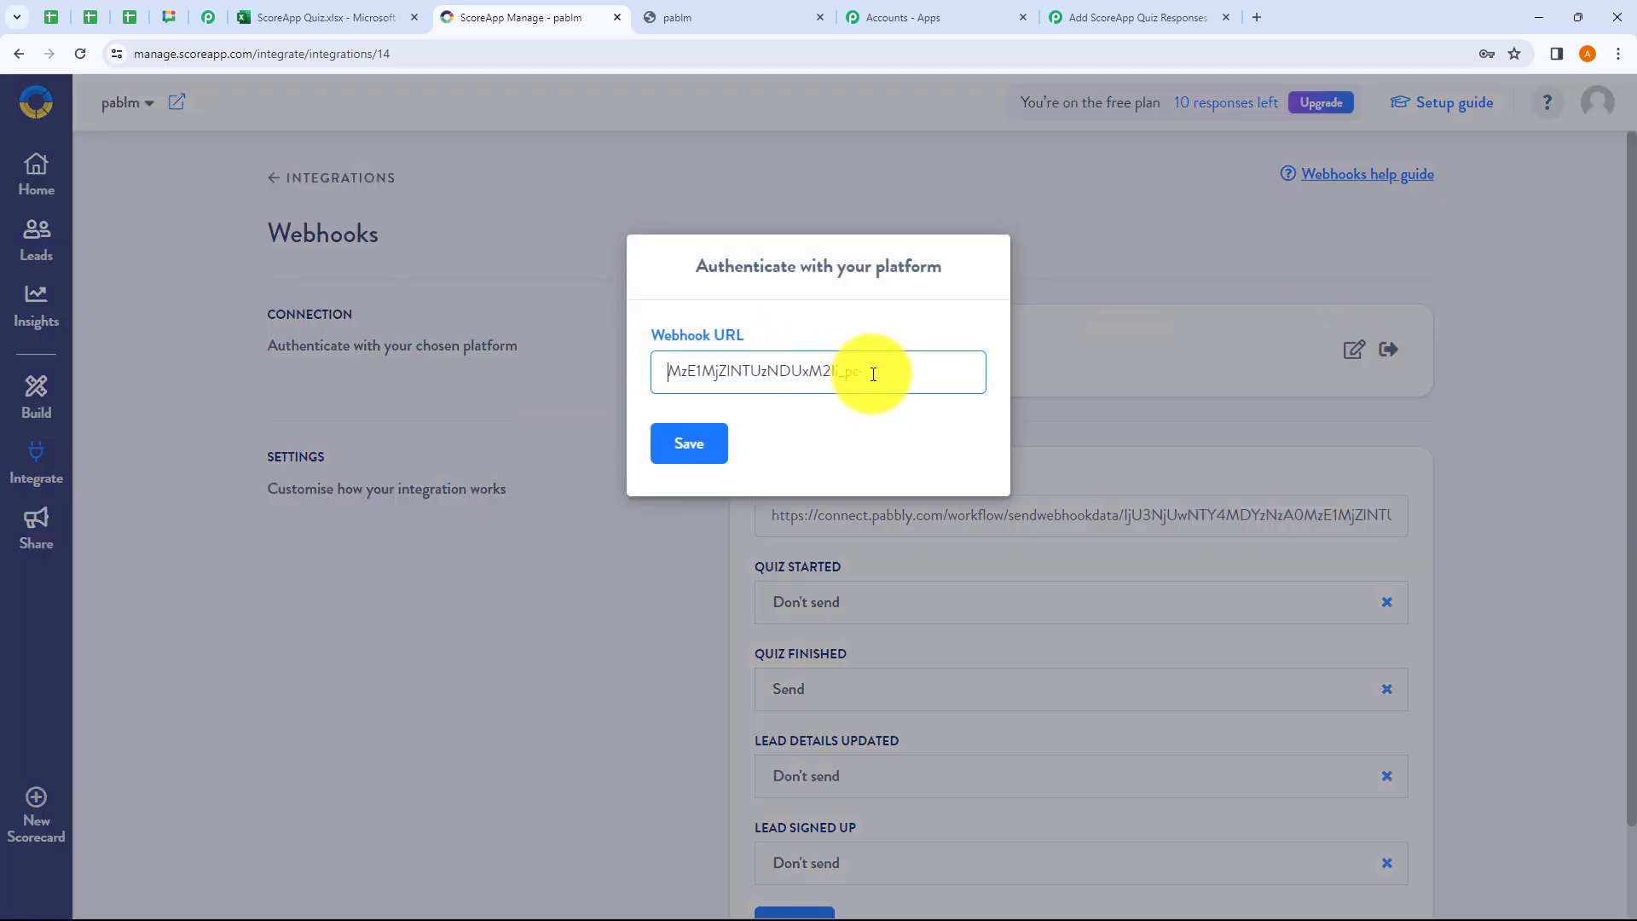
{"action": "key", "text": "ctrl+a"}
{"action": "key", "text": "BackSpace"}
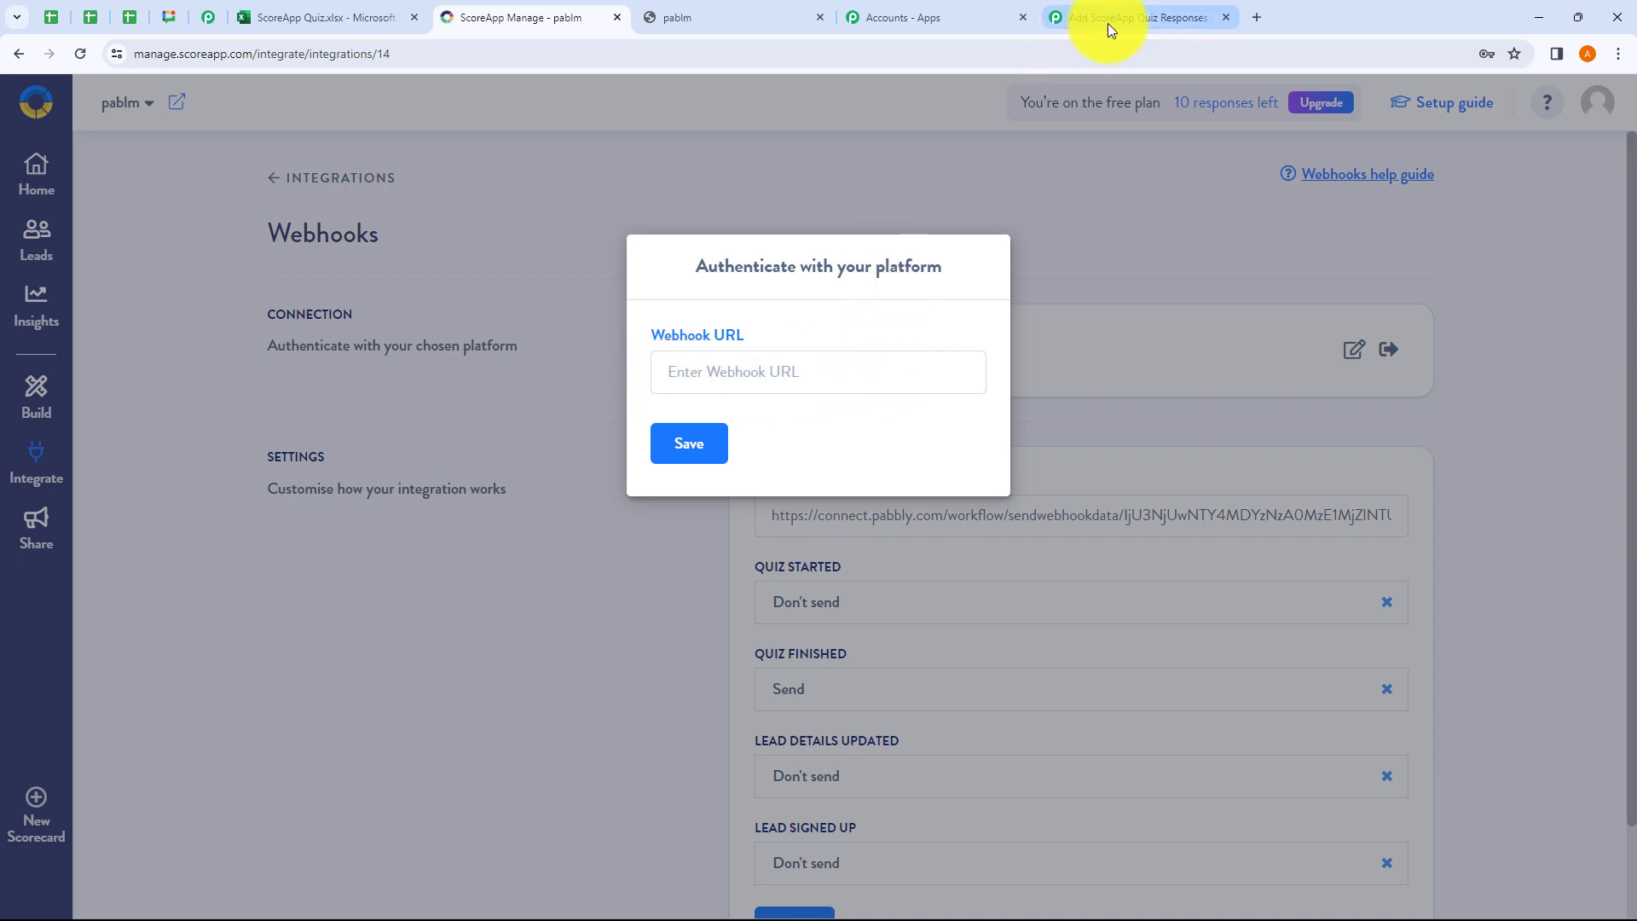
Paste the Pabbly webhook URL into the Webhook URL field and save it
{"action": "left_click", "coordinate": [1108, 19]}
{"action": "left_click", "coordinate": [504, 22]}
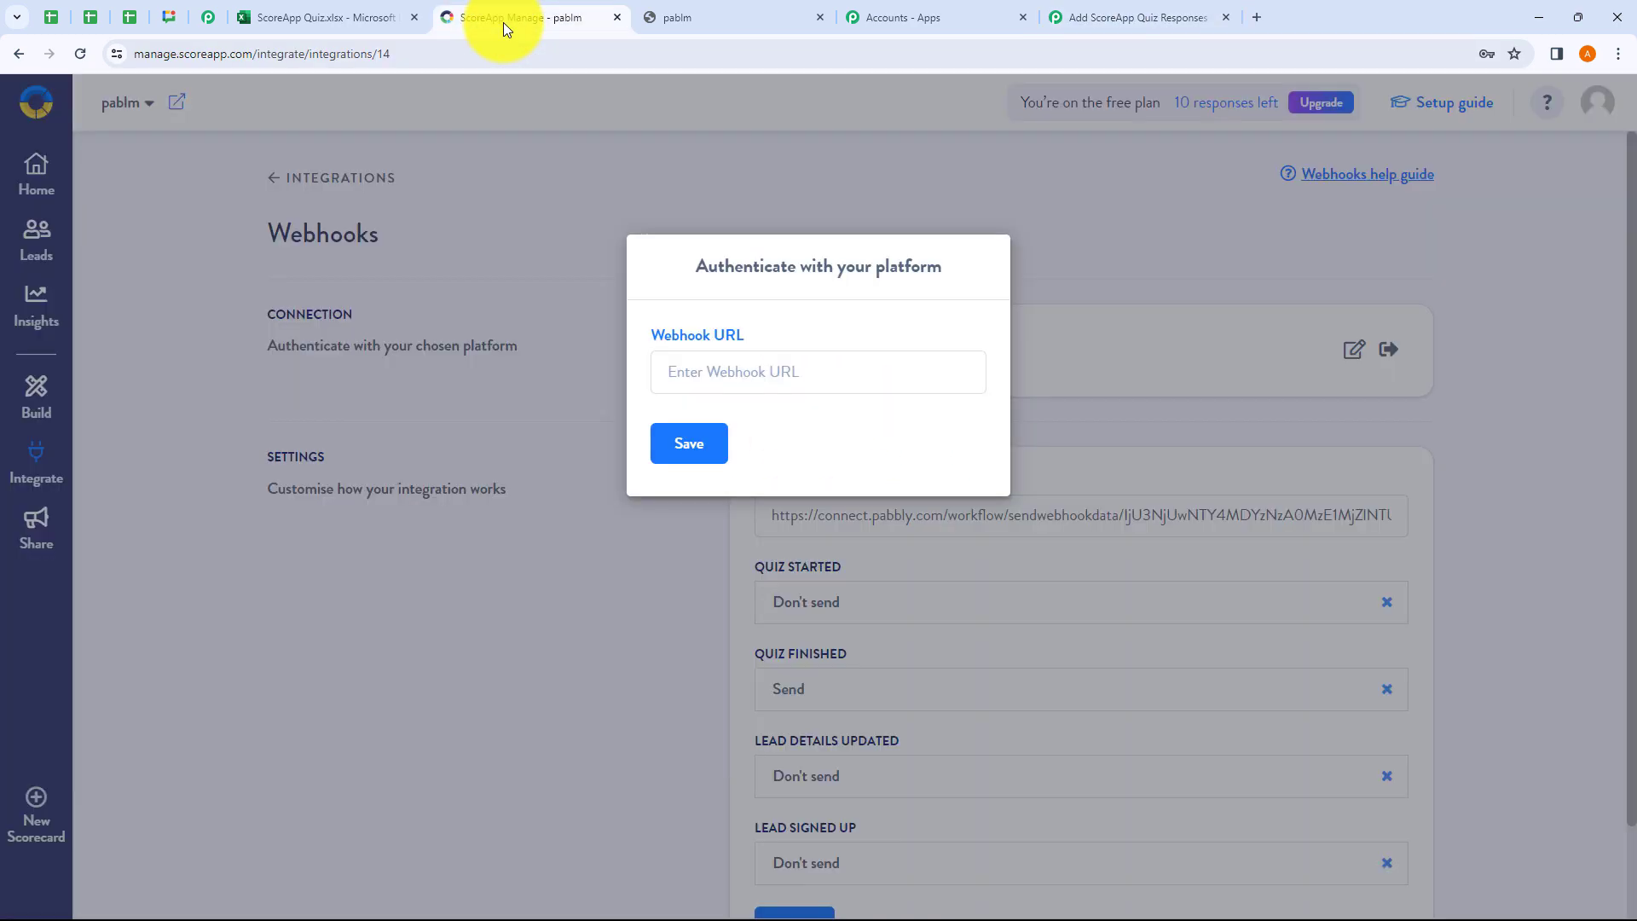
{"action": "left_click", "coordinate": [734, 368]}
{"action": "key", "text": "ctrl+v"}
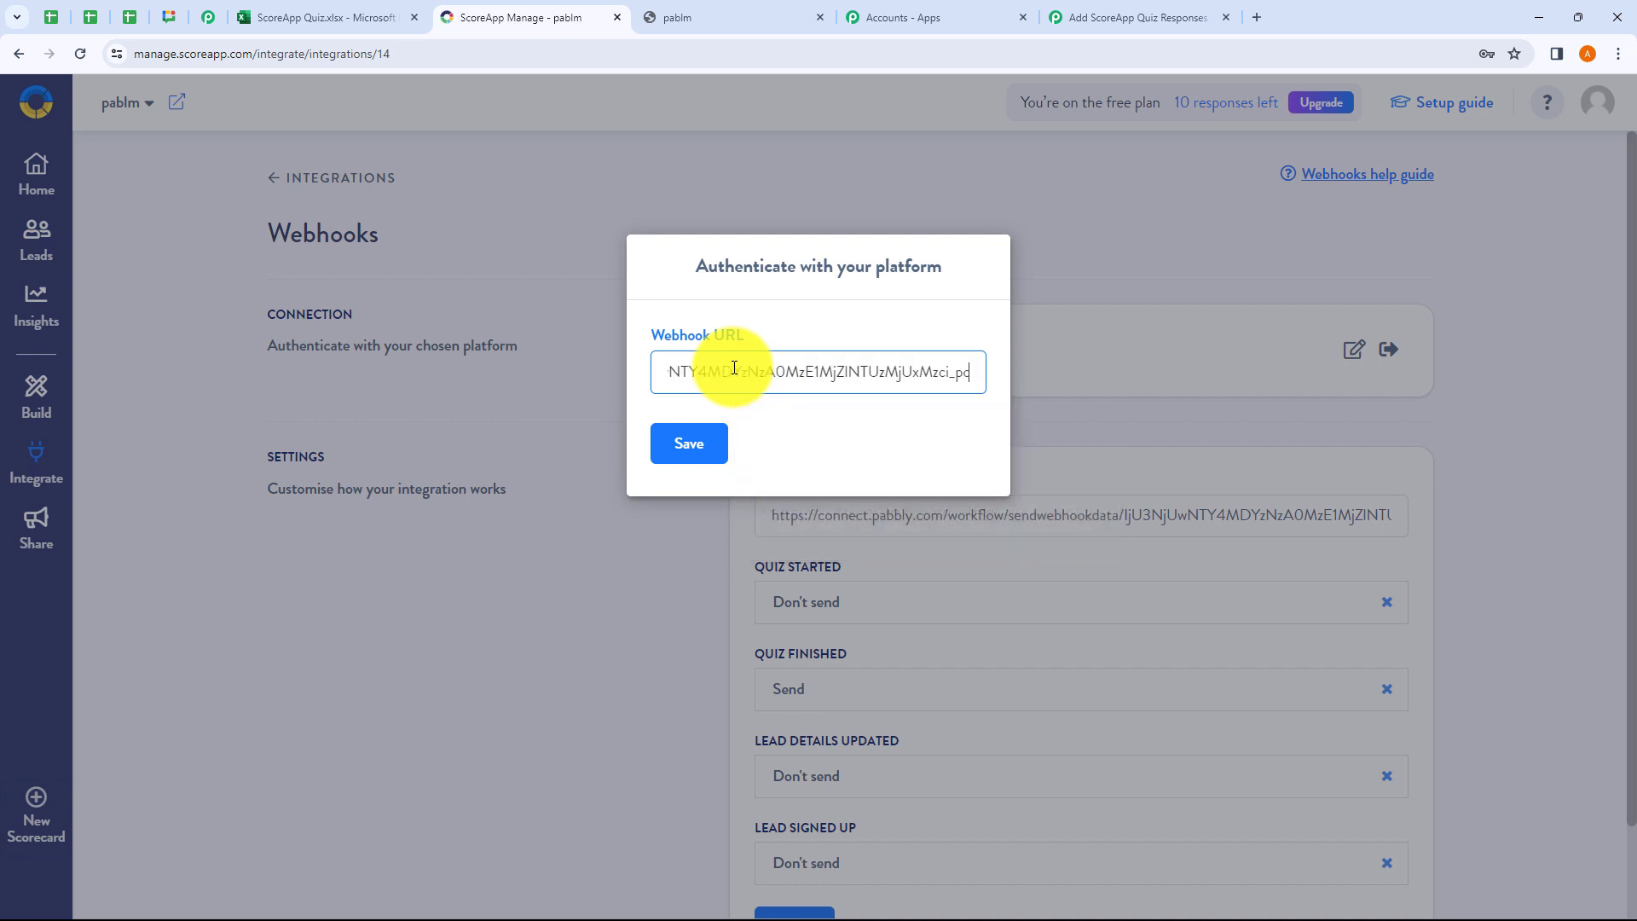
{"action": "left_click", "coordinate": [683, 441]}
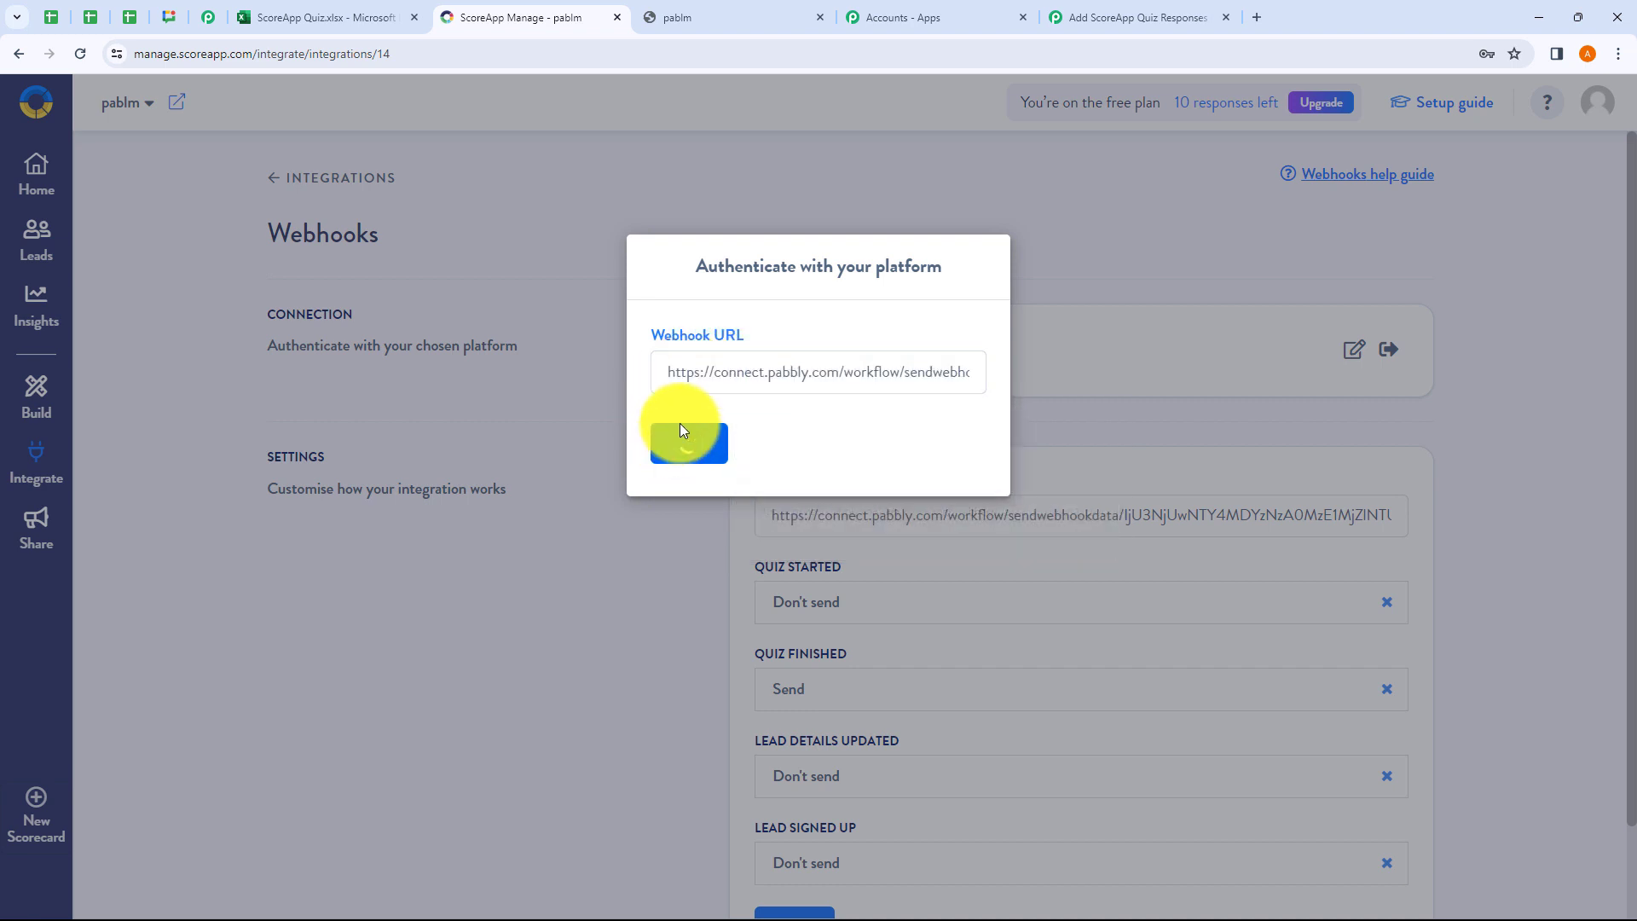
{"action": "left_click", "coordinate": [1022, 17]}
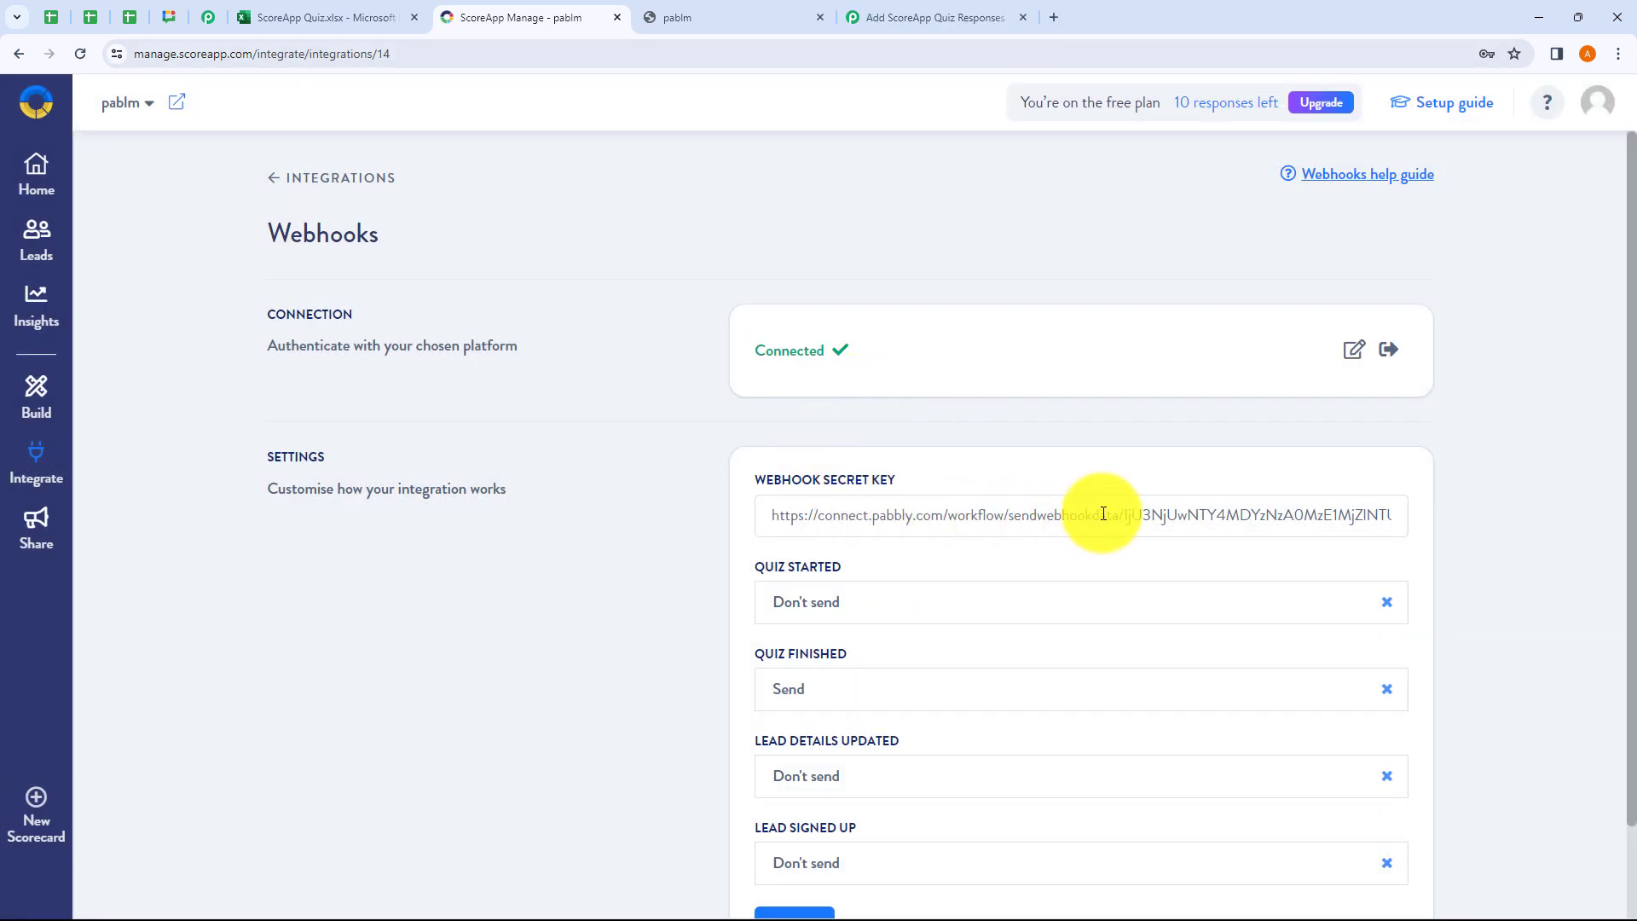
Replace the Webhook Secret Key with the pasted Pabbly webhook URL
{"action": "left_click_drag", "start_coordinate": [1101, 515], "coordinate": [803, 521]}
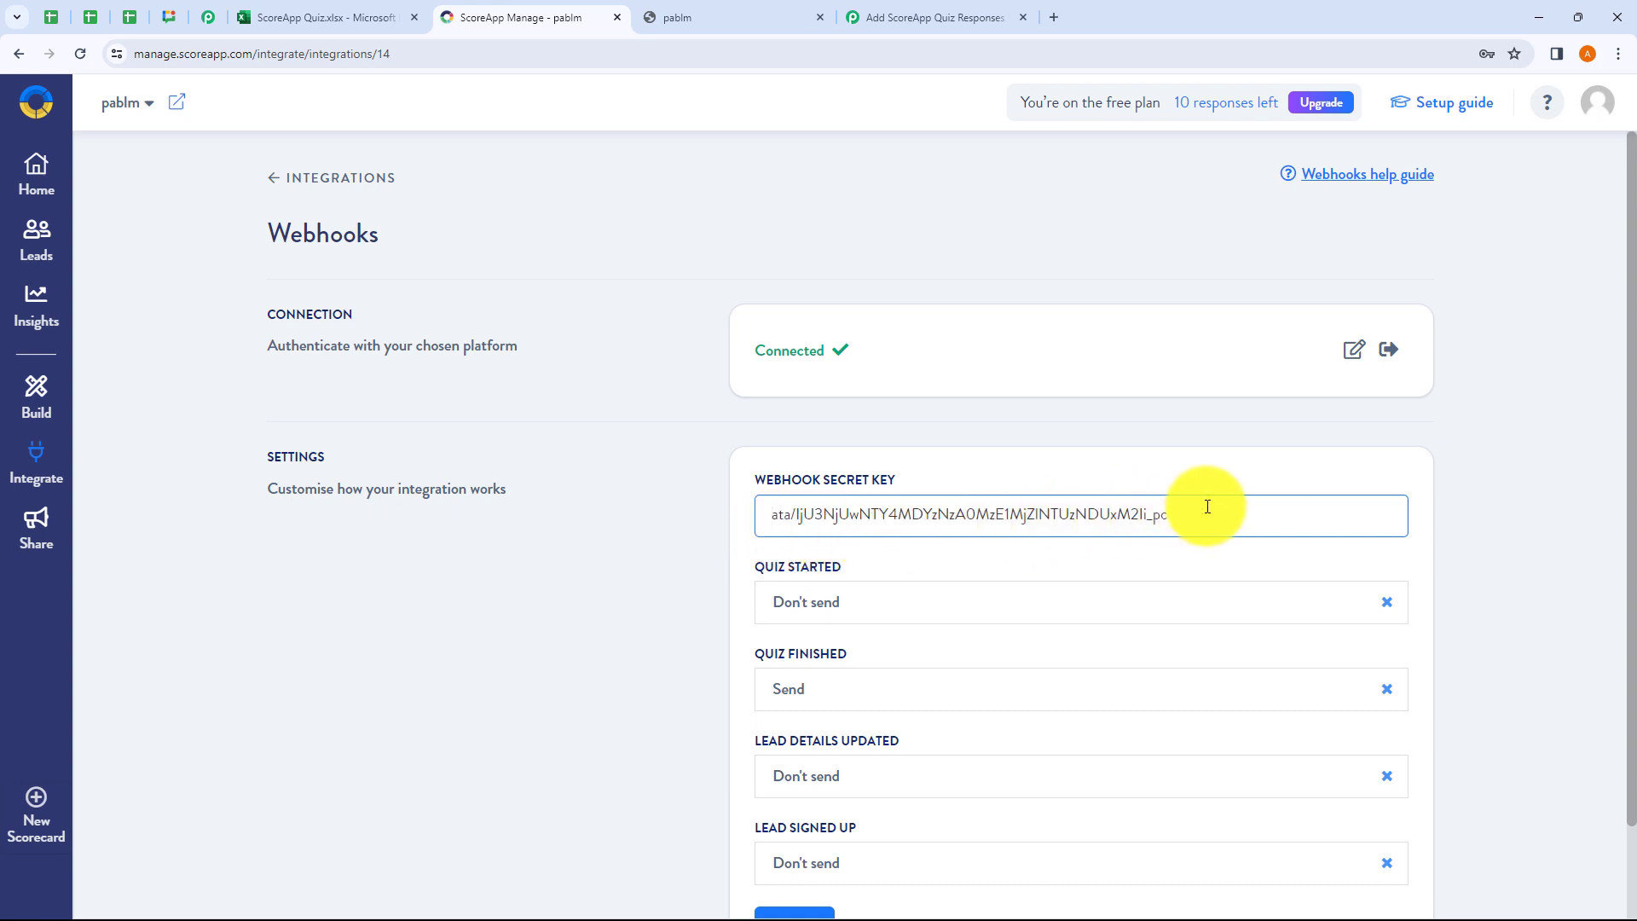
{"action": "left_click_drag", "start_coordinate": [1208, 505], "coordinate": [831, 518]}
{"action": "key", "text": "ctrl+a"}
{"action": "key", "text": "BackSpace"}
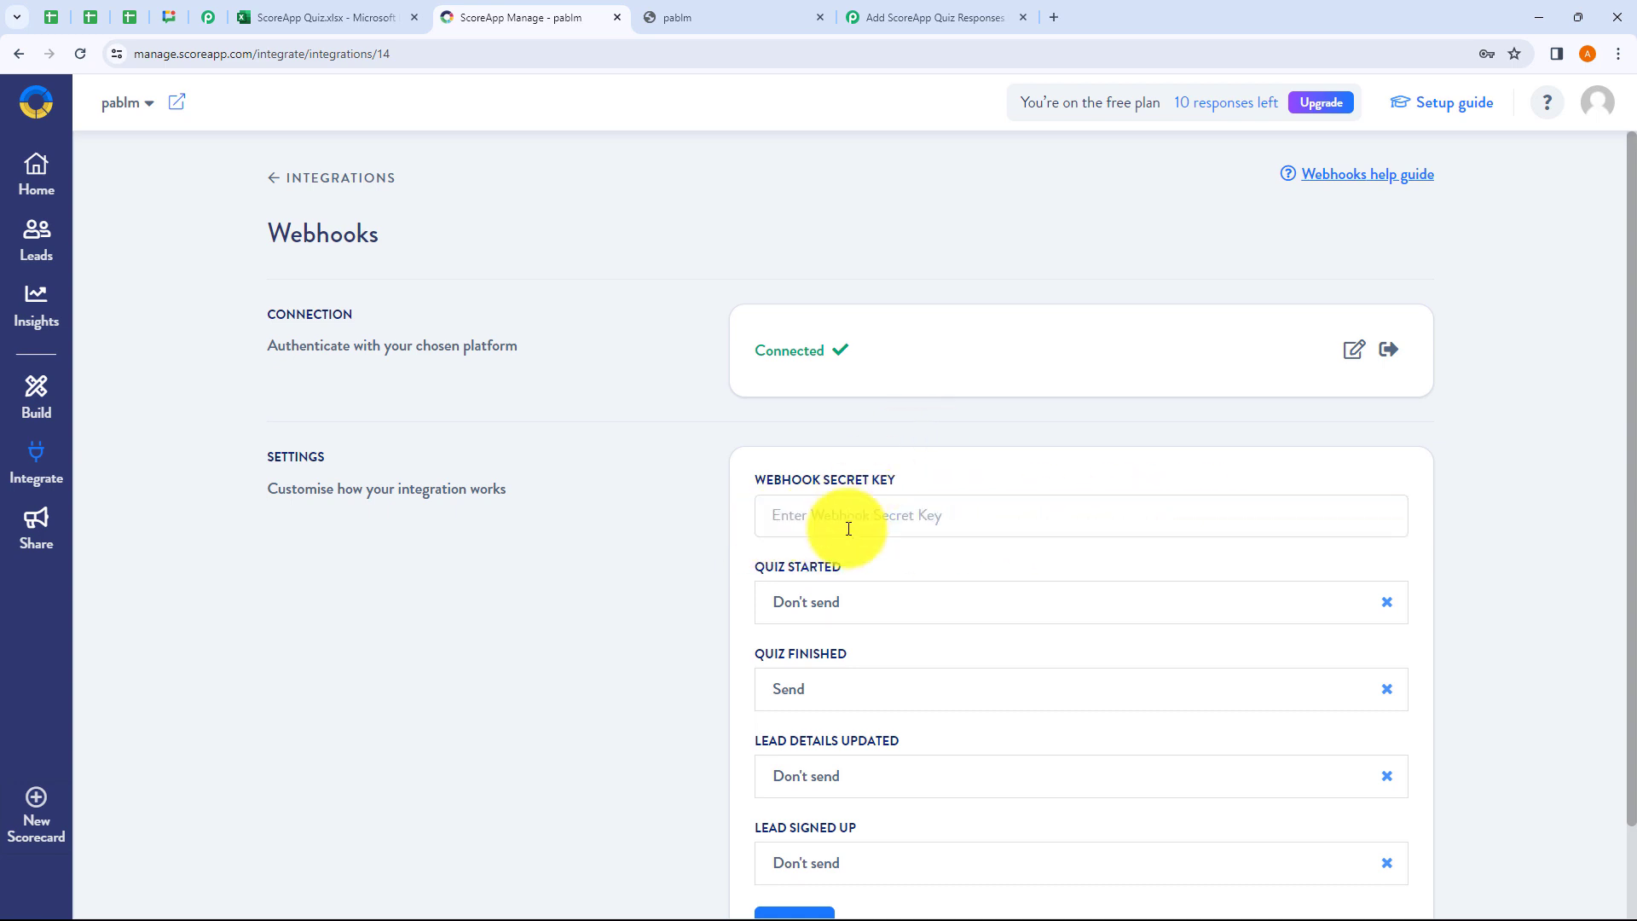
{"action": "left_click", "coordinate": [848, 522]}
{"action": "key", "text": "ctrl+v"}
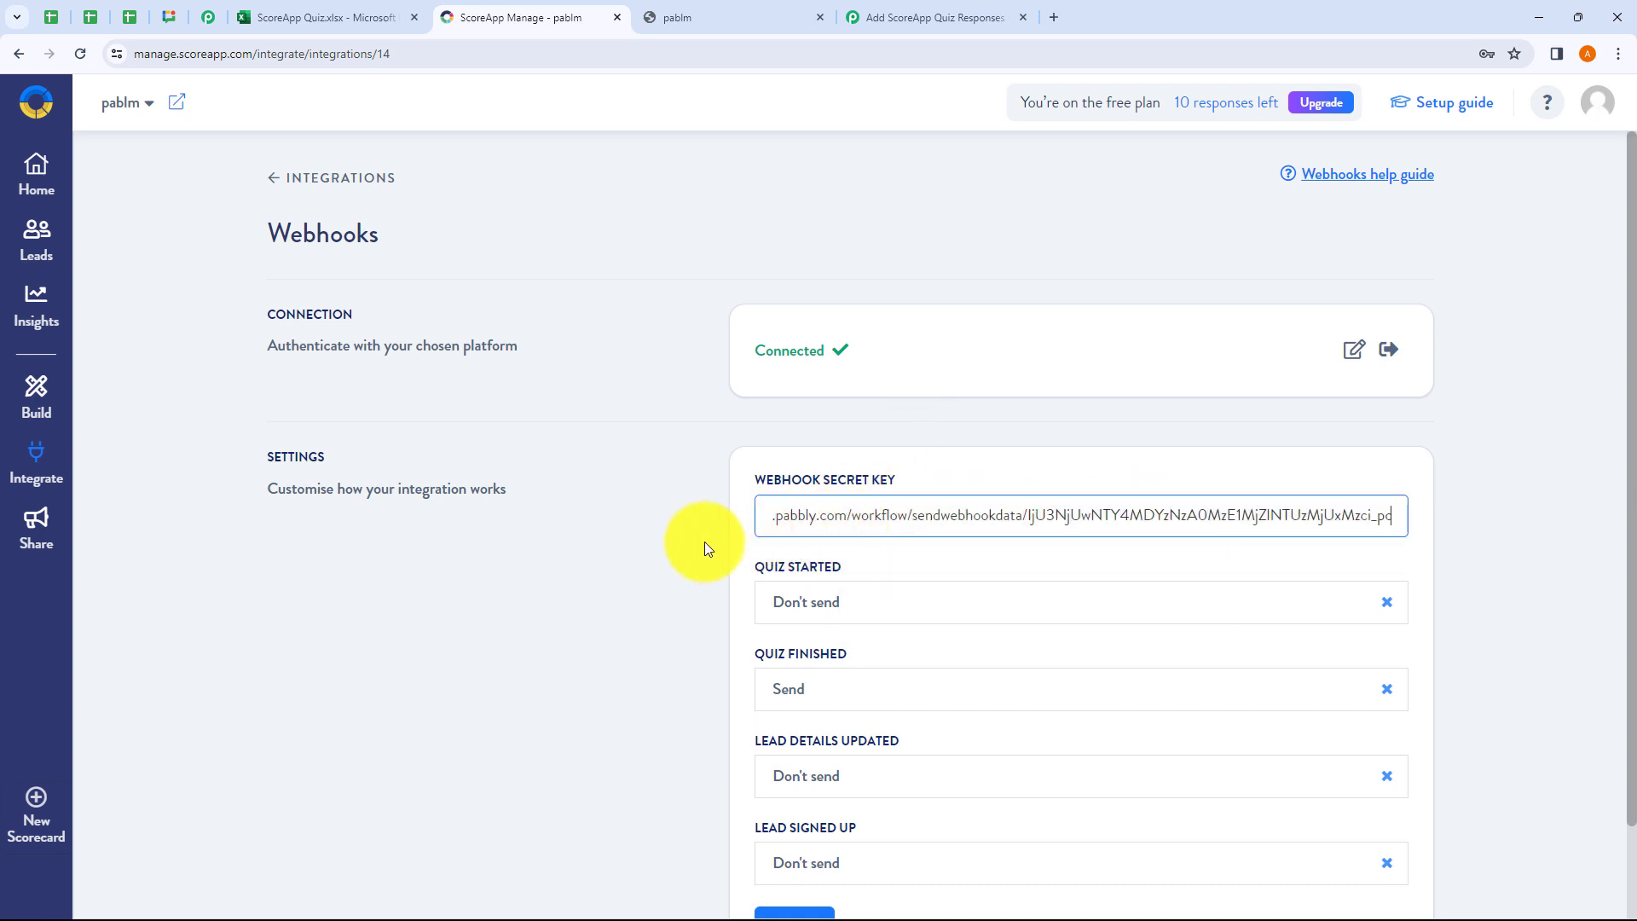
{"action": "left_click", "coordinate": [677, 546]}
Set Quiz Finished to Send and save the webhook settings
{"action": "scroll", "coordinate": [677, 544], "scroll_direction": "down", "scroll_amount": 1}
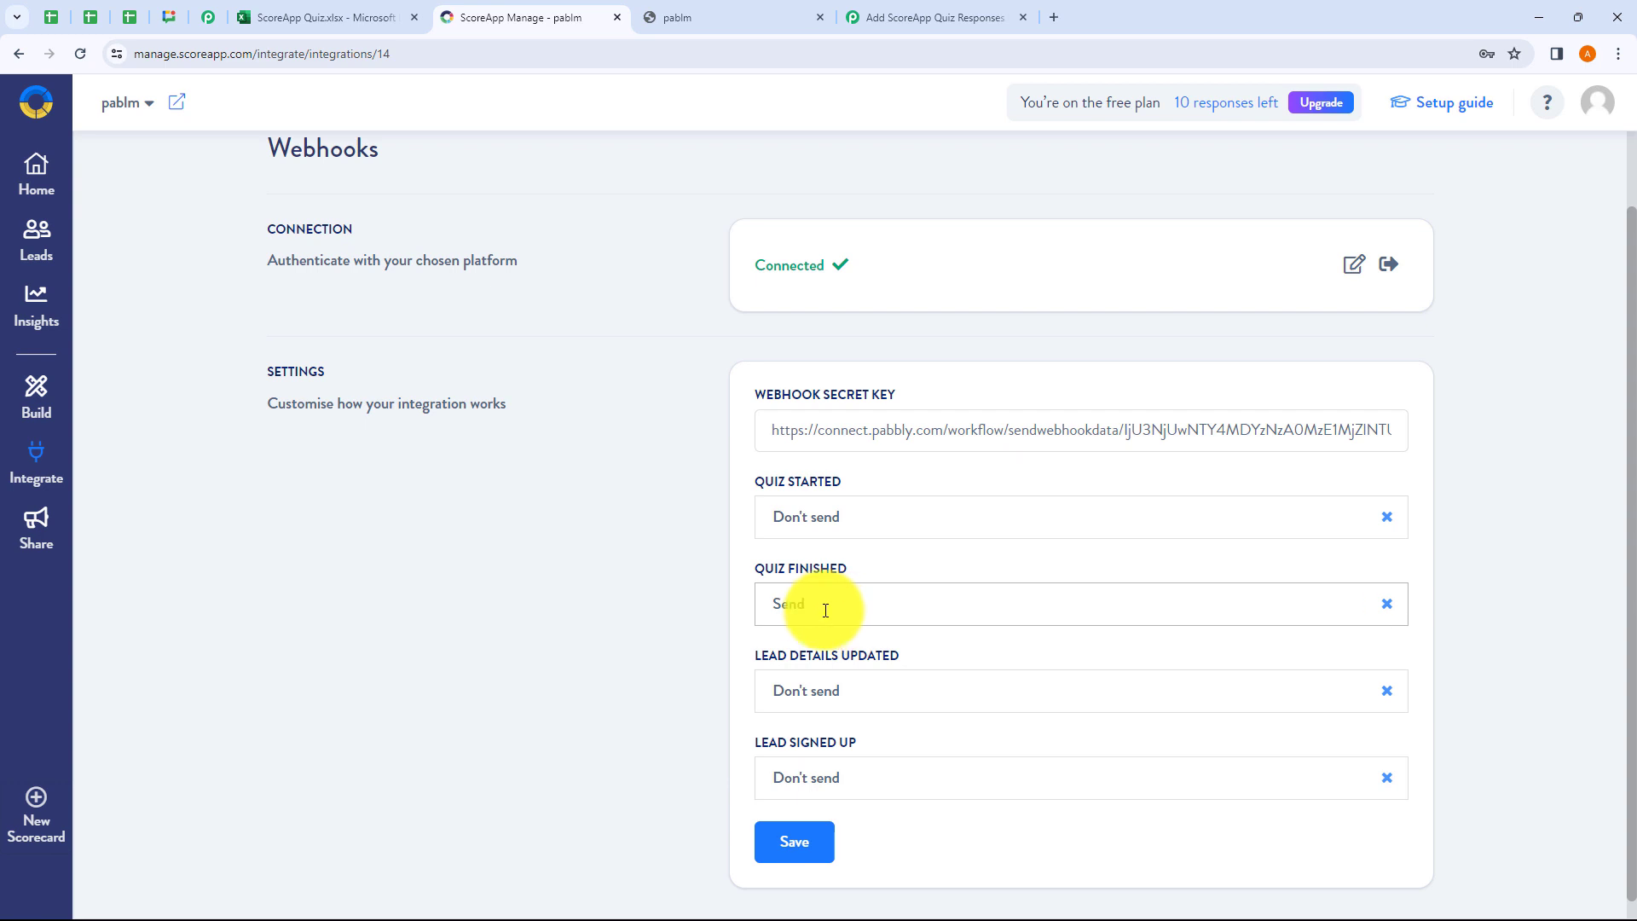
{"action": "left_click", "coordinate": [825, 610]}
{"action": "left_click", "coordinate": [797, 647]}
{"action": "scroll", "coordinate": [829, 613], "scroll_direction": "down", "scroll_amount": 1}
{"action": "left_click", "coordinate": [806, 840]}
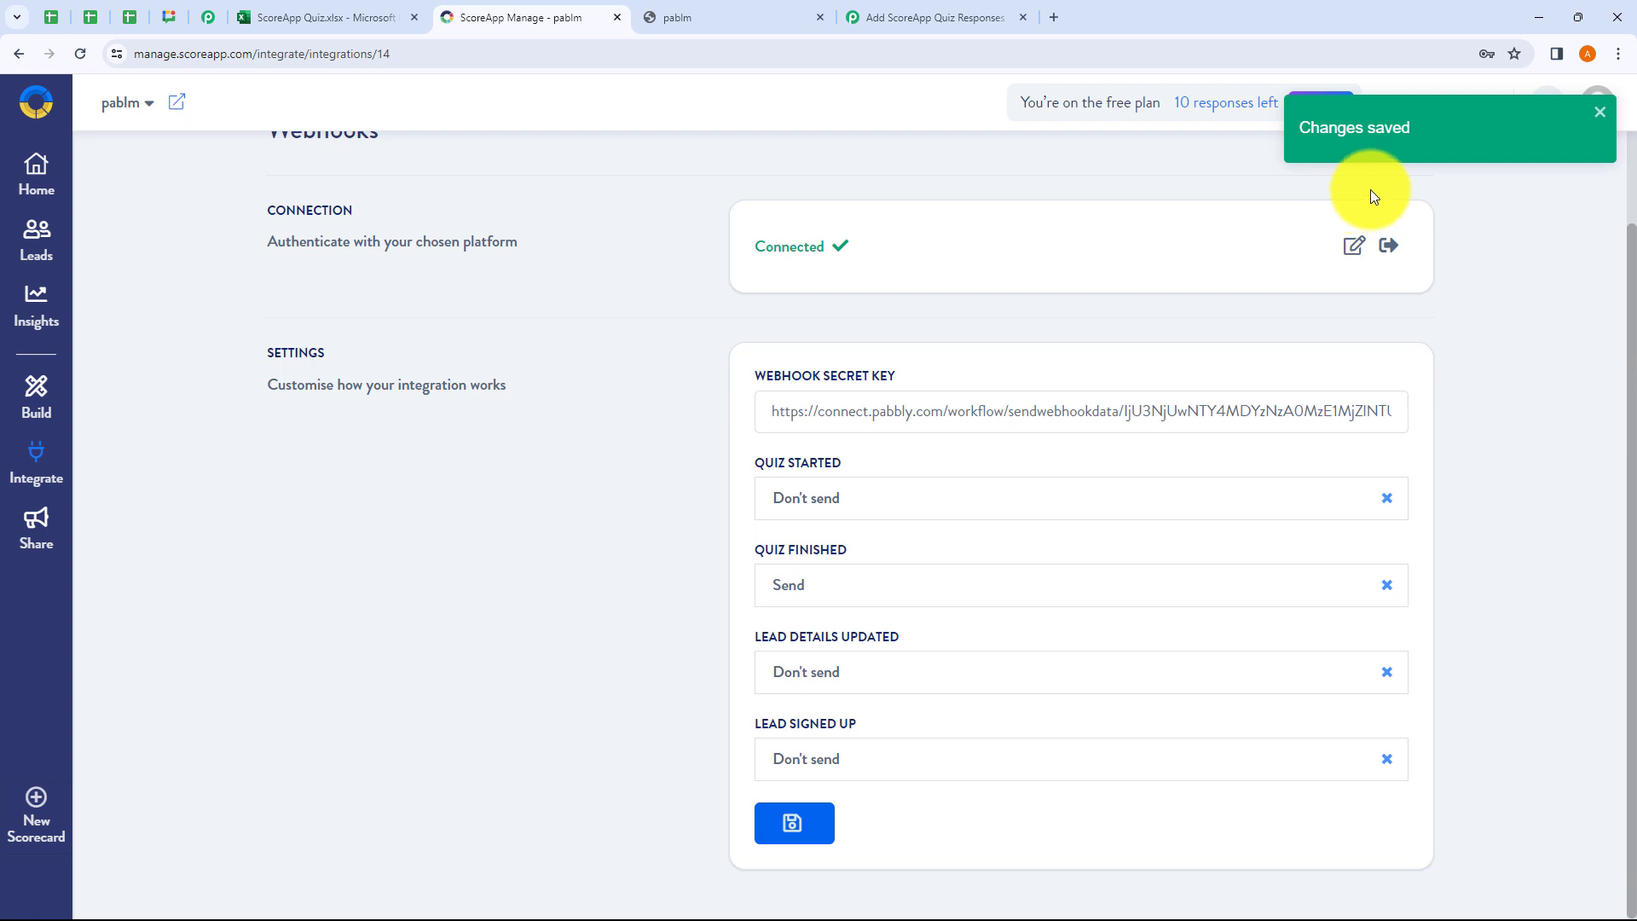
{"action": "left_click", "coordinate": [1592, 119]}
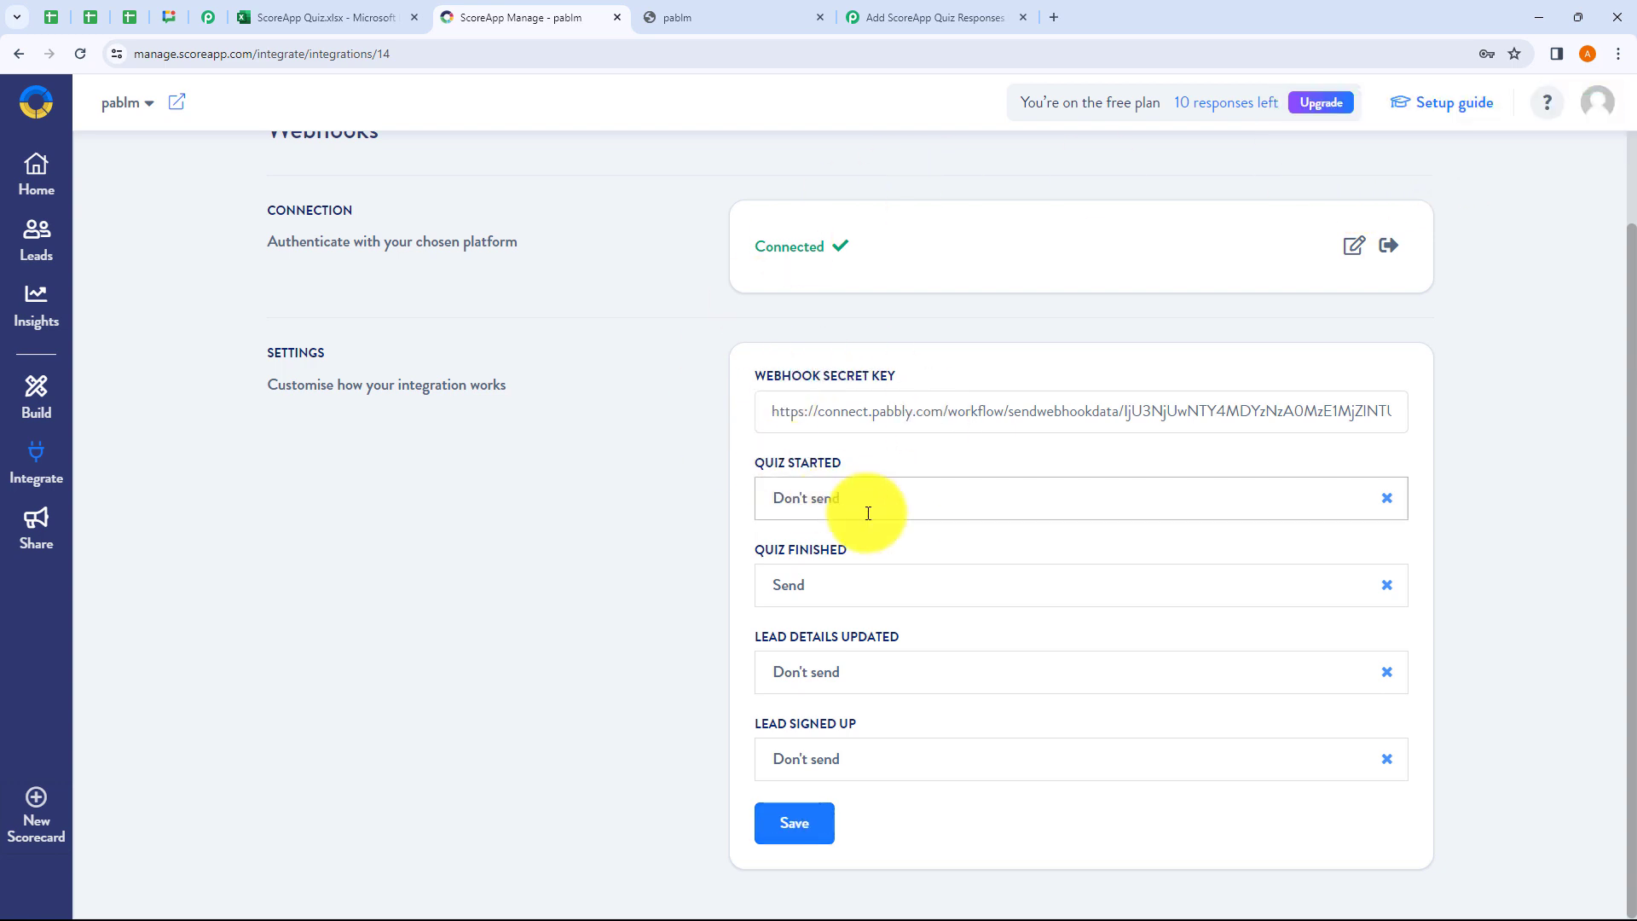
Confirm the Pabbly trigger is still waiting, then bring up the pablm scorecard landing page
{"action": "left_click", "coordinate": [929, 17]}
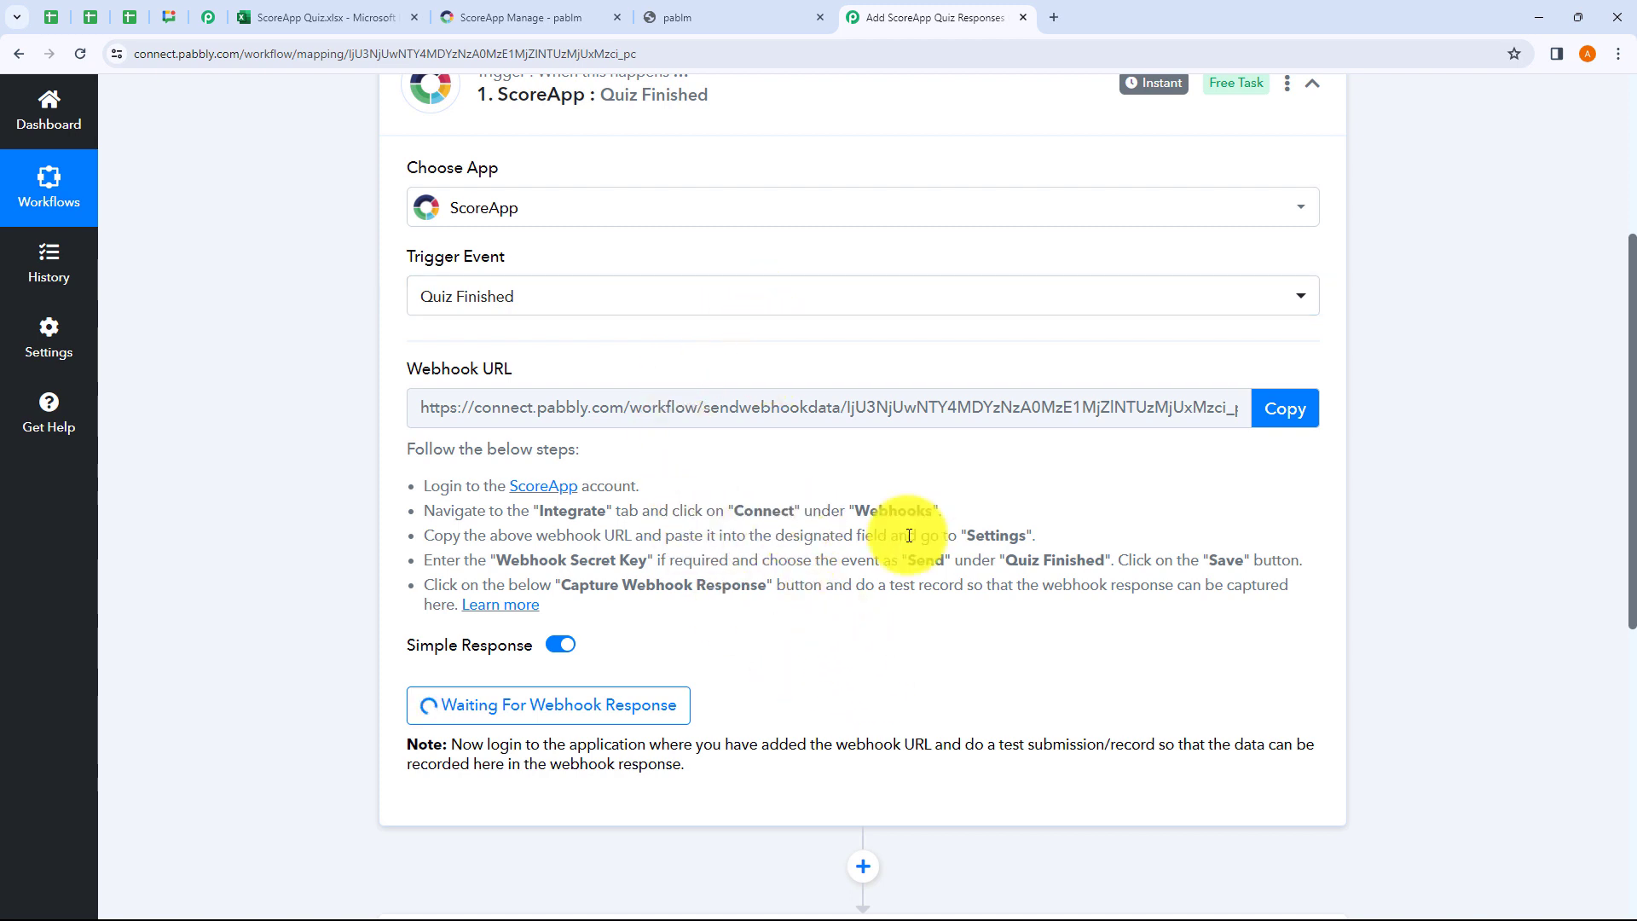
{"action": "left_click", "coordinate": [716, 22]}
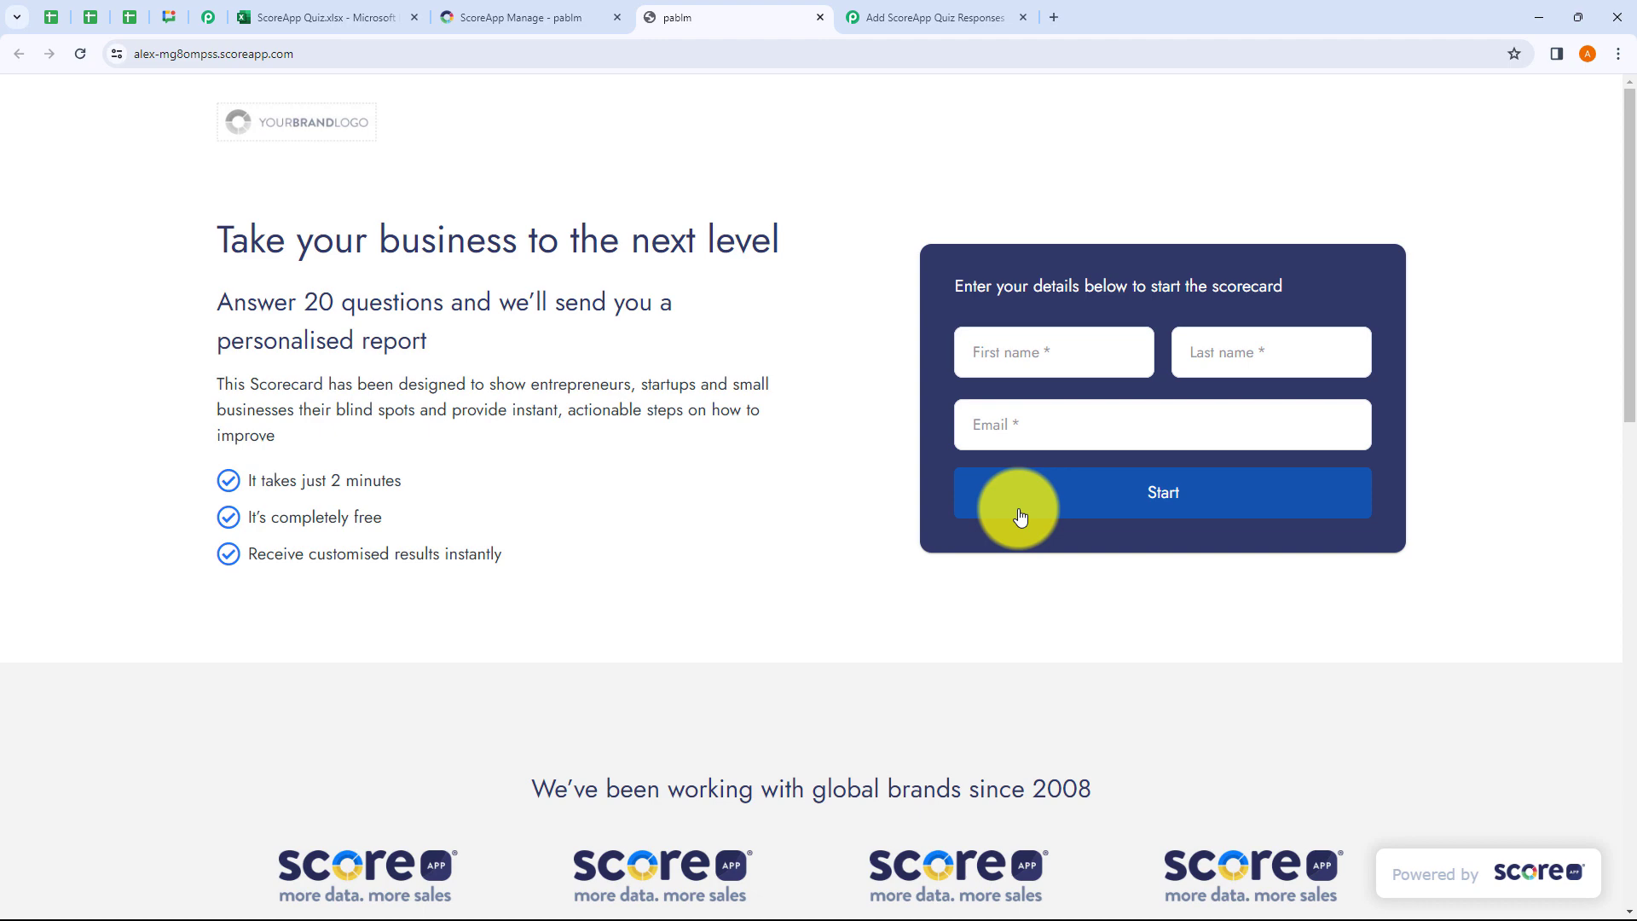
{"action": "left_click", "coordinate": [941, 18]}
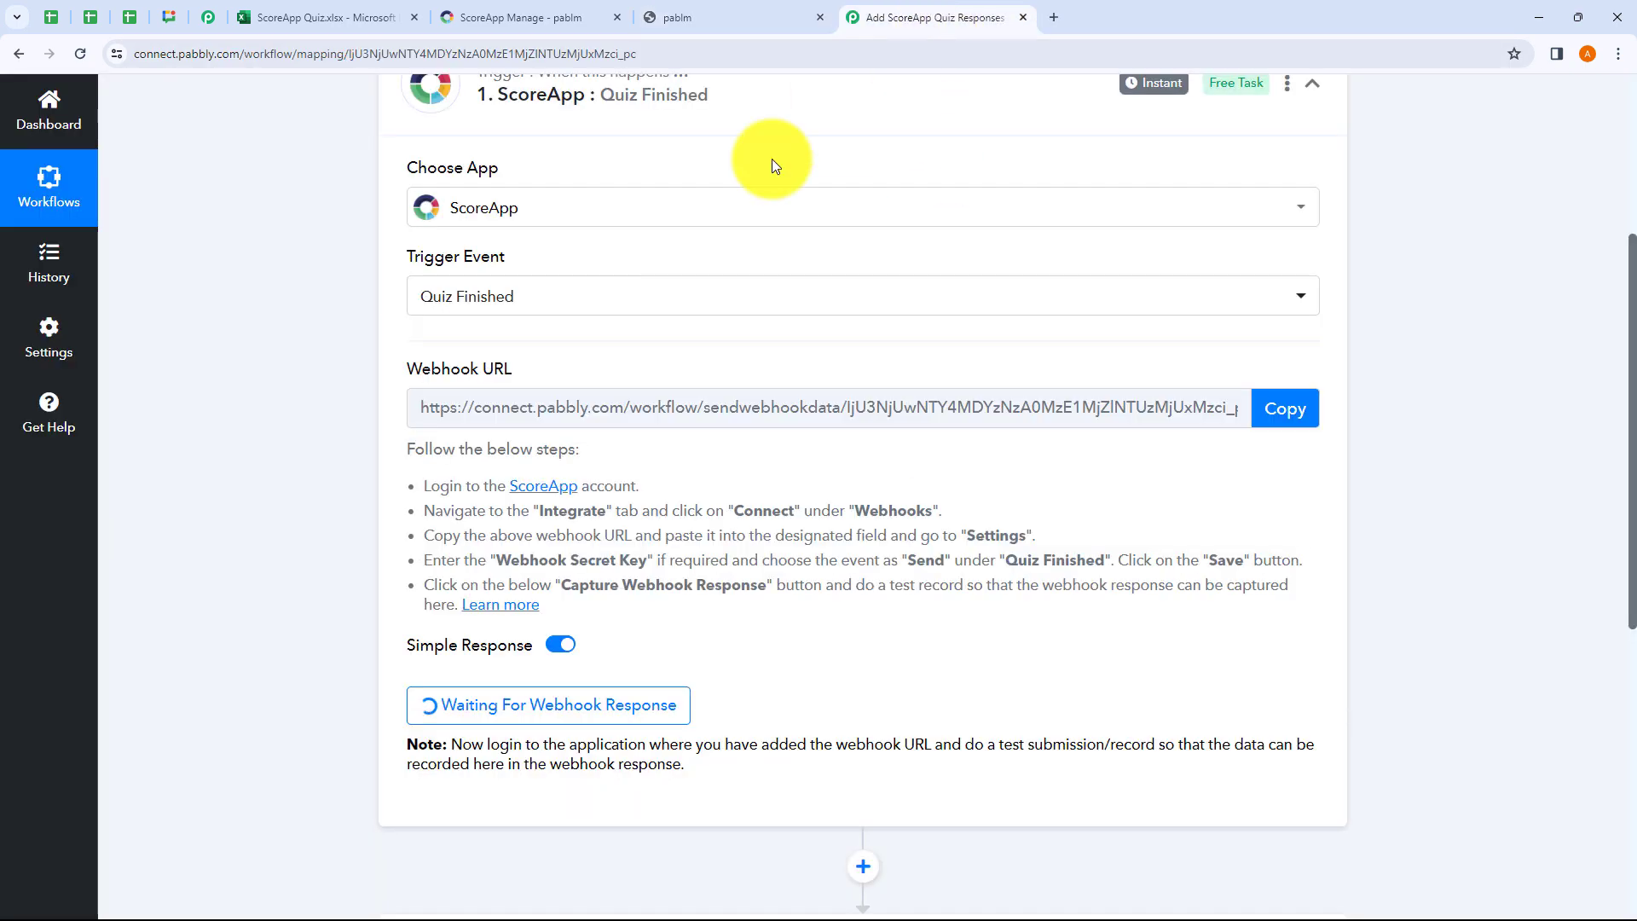
{"action": "left_click", "coordinate": [705, 18]}
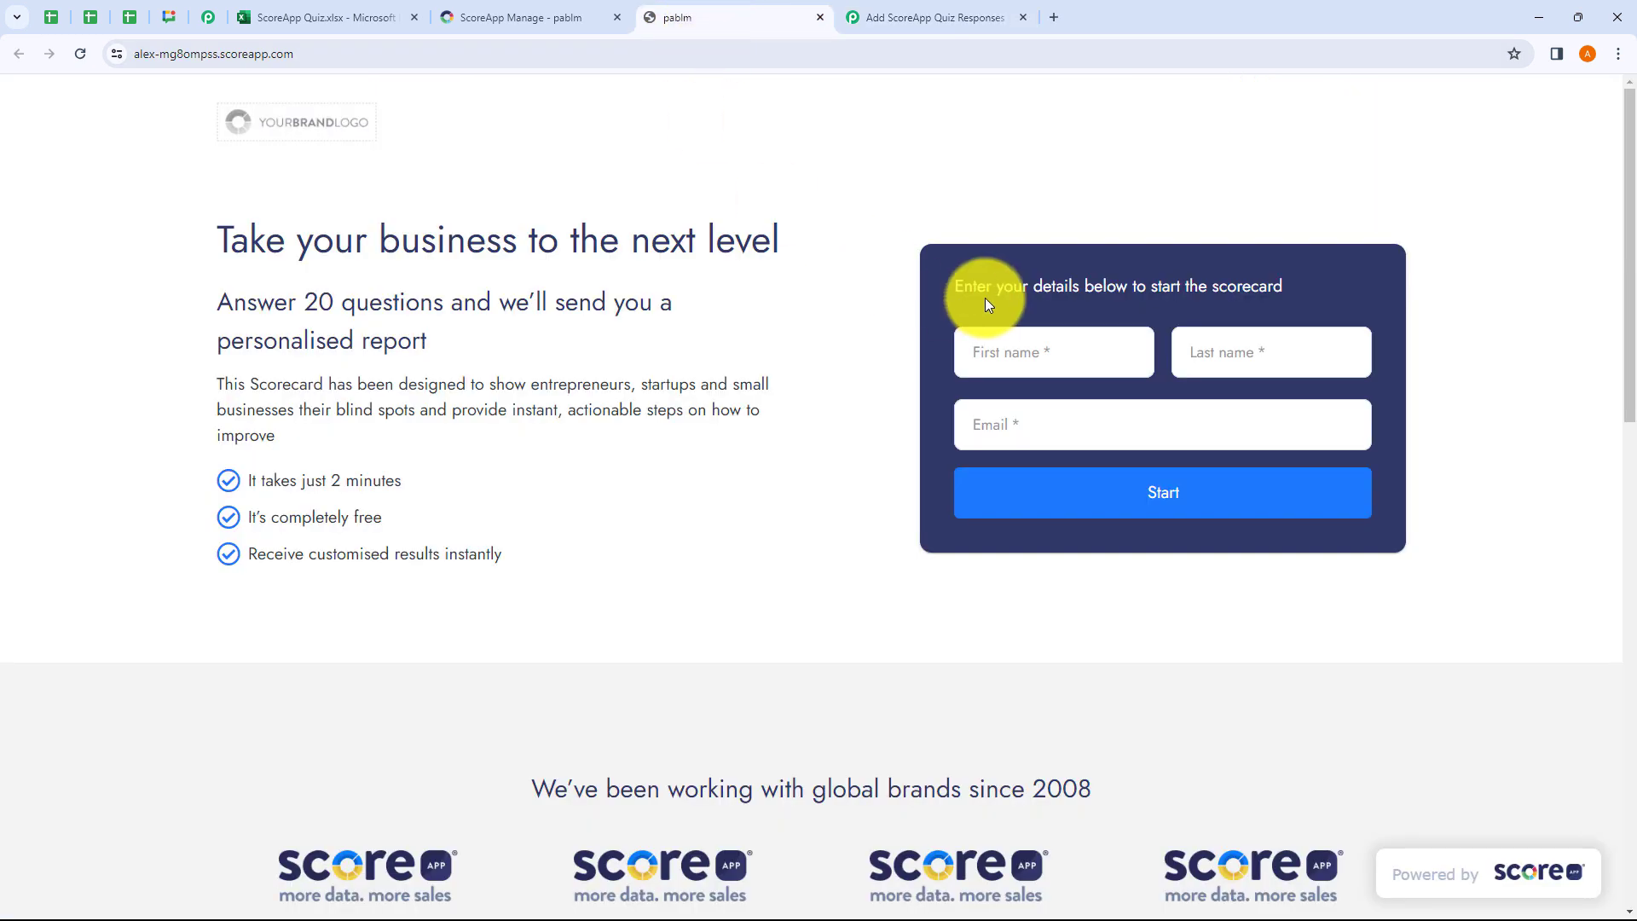
Enter the test respondent's first name, last name and e-mail on the scorecard form
{"action": "left_click", "coordinate": [1002, 361]}
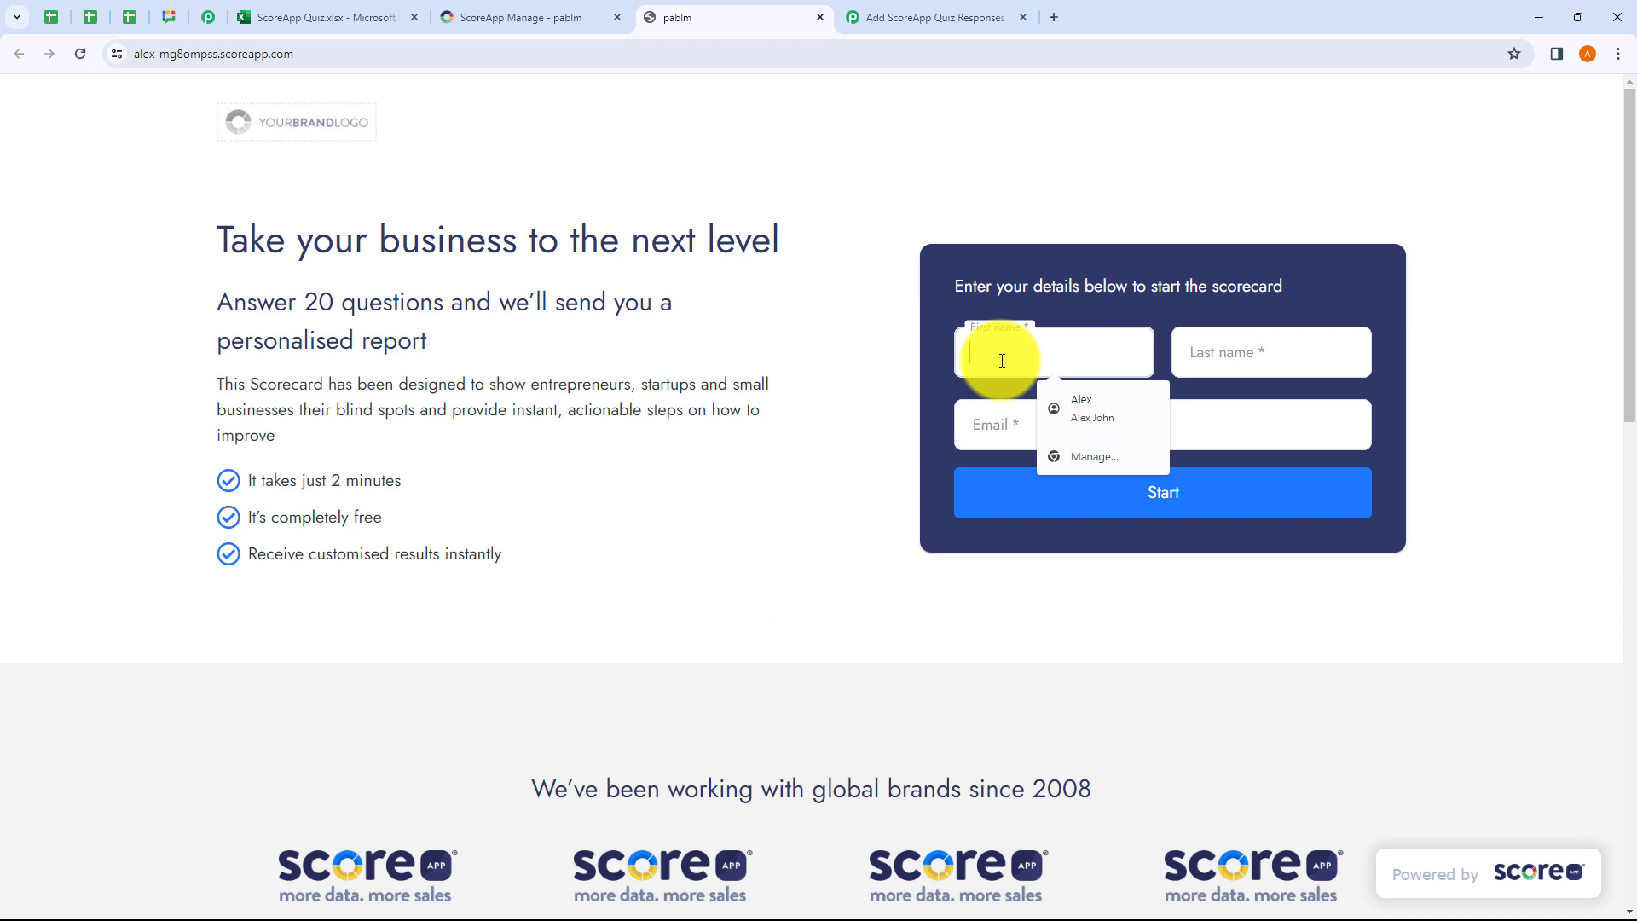
{"action": "type", "text": "Demo"}
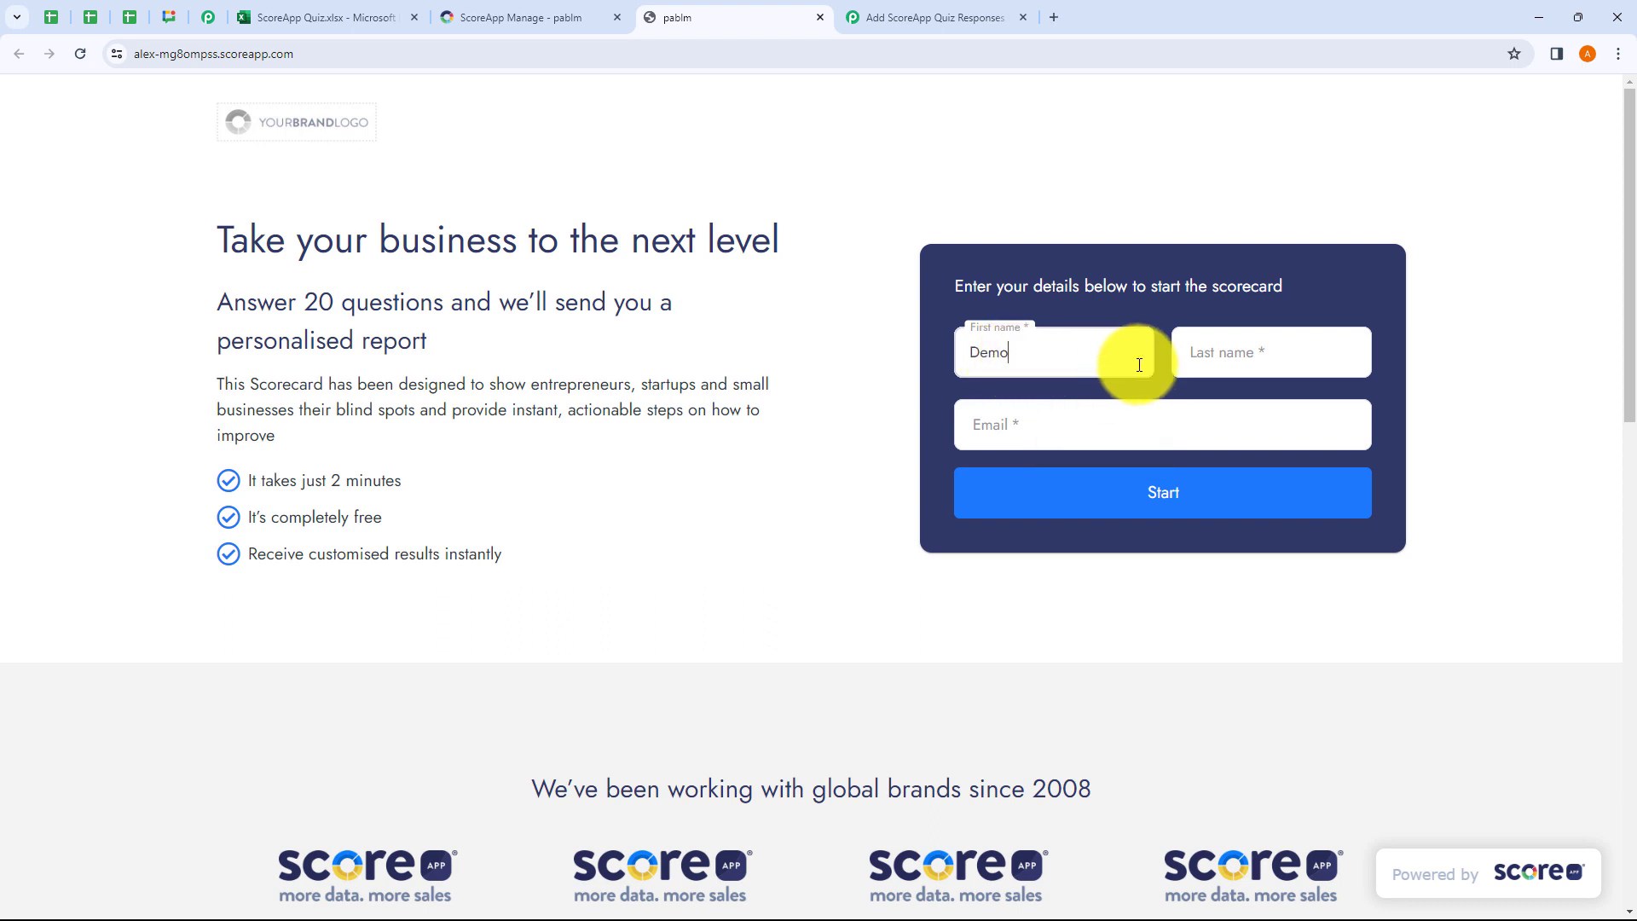
{"action": "left_click", "coordinate": [1187, 357]}
{"action": "type", "text": "User"}
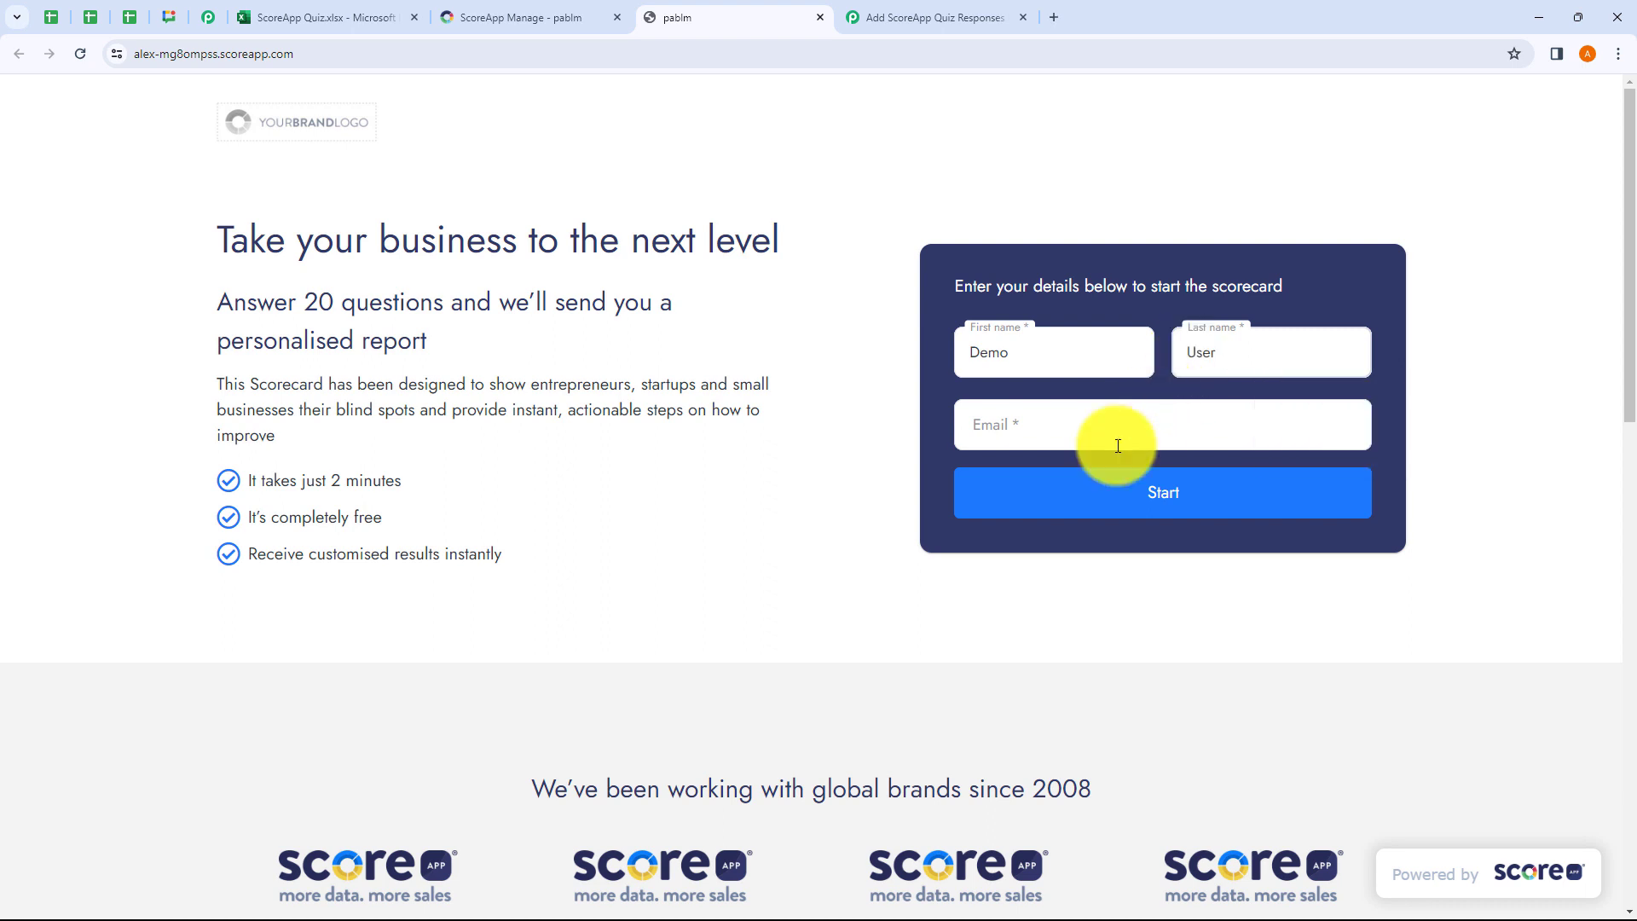
{"action": "left_click", "coordinate": [1064, 430]}
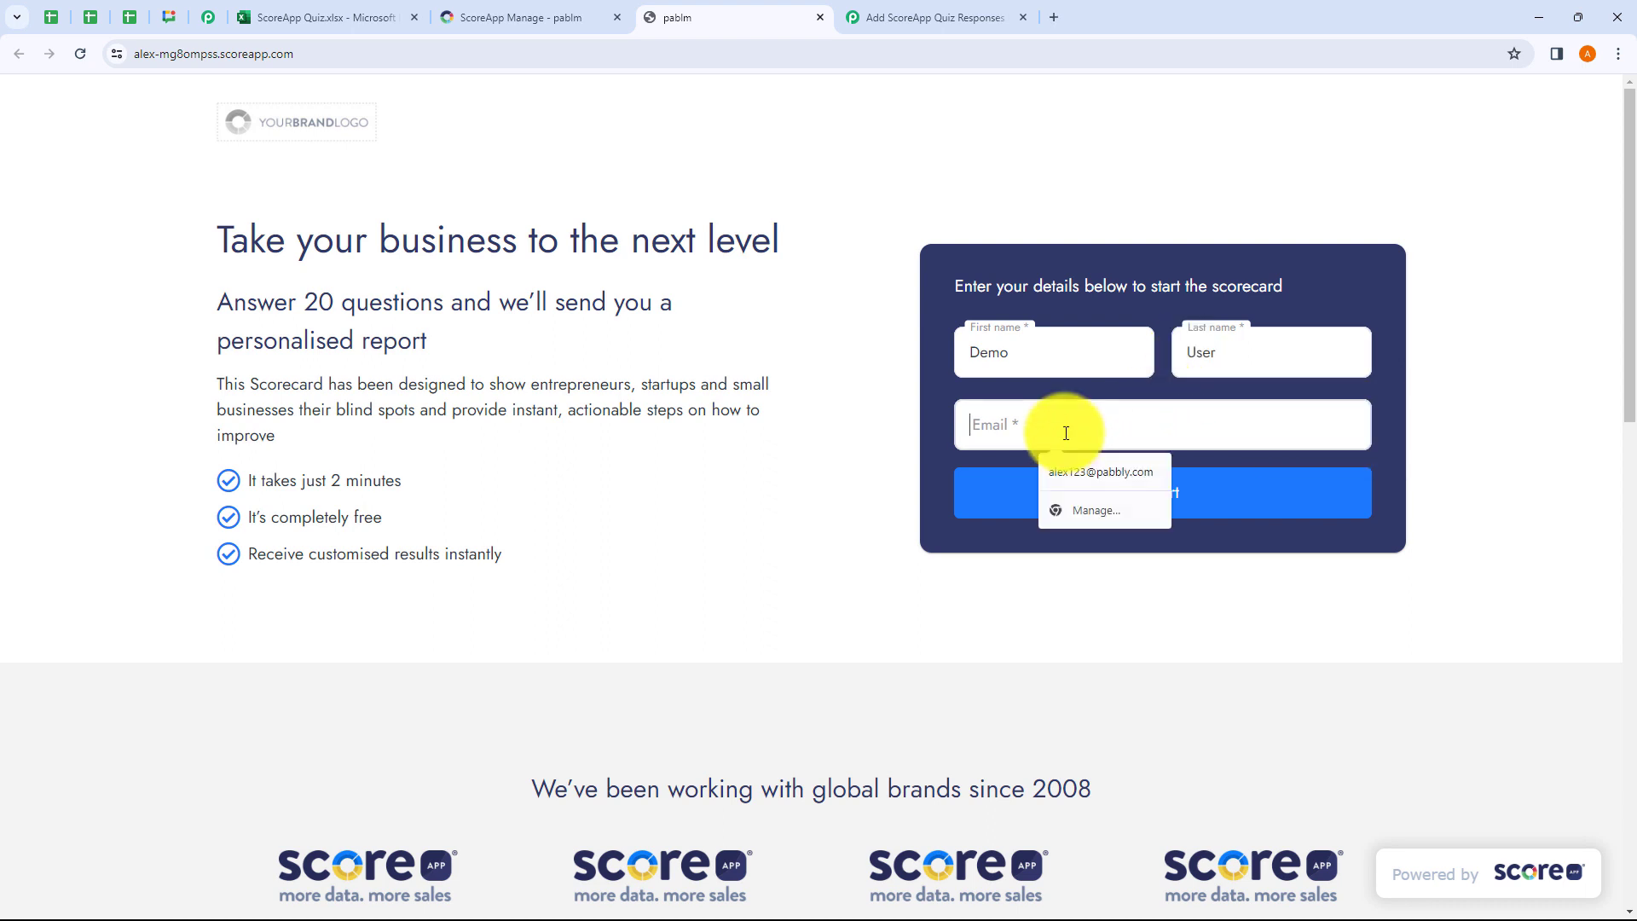
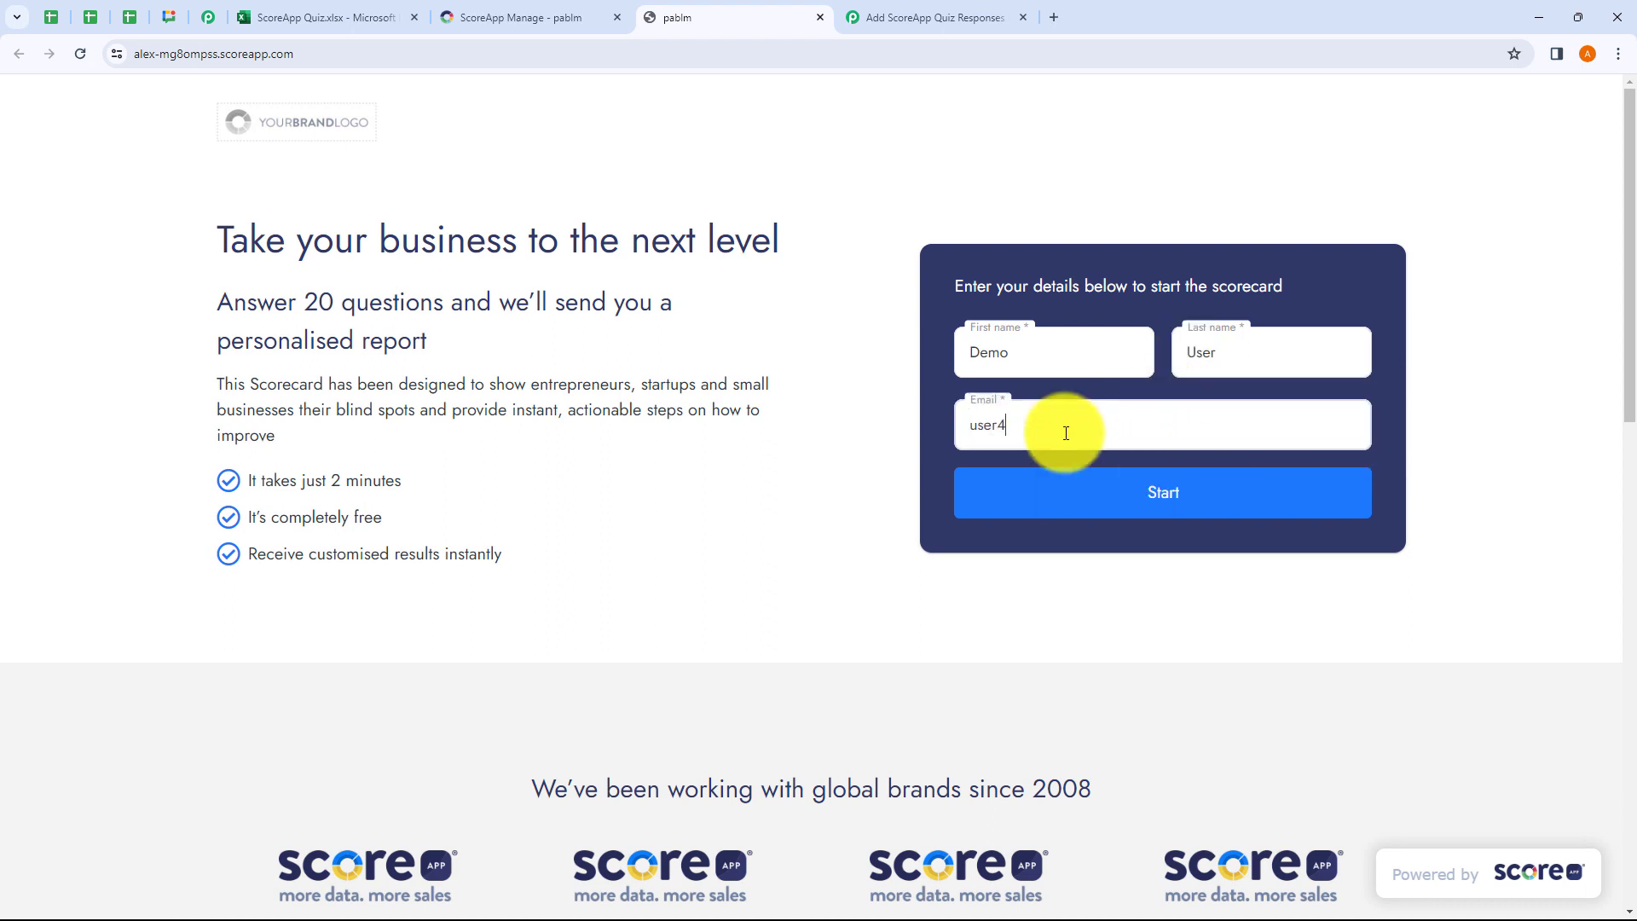
Start the quiz, answering Yes to the CRM question and No to the satisfaction question
{"action": "left_click", "coordinate": [1187, 492]}
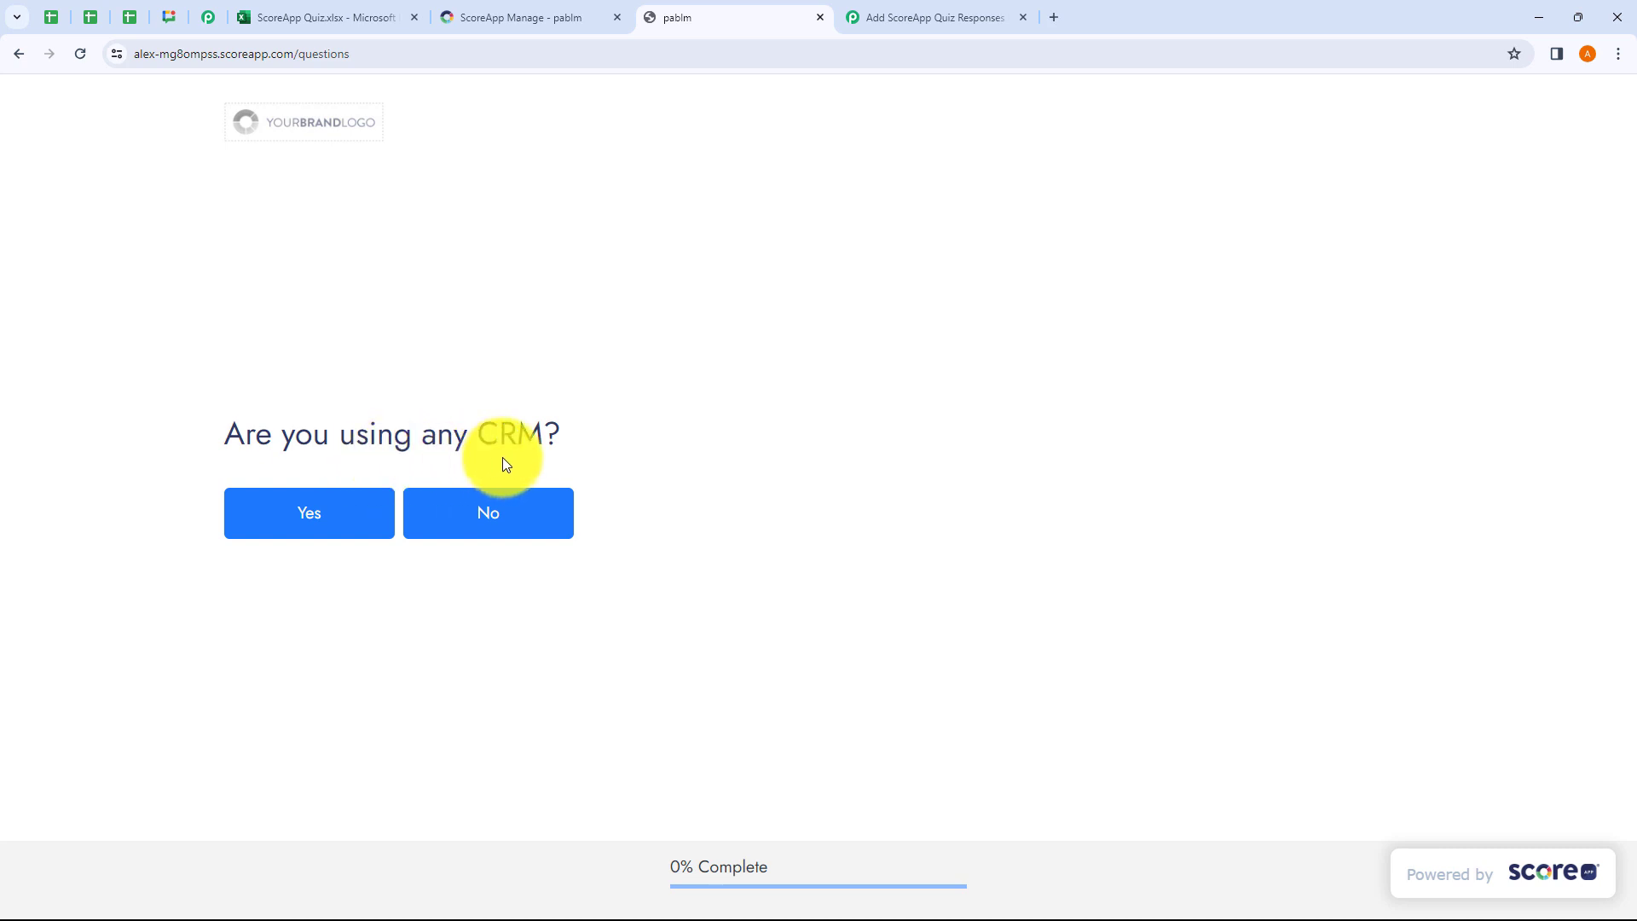
{"action": "left_click", "coordinate": [340, 513]}
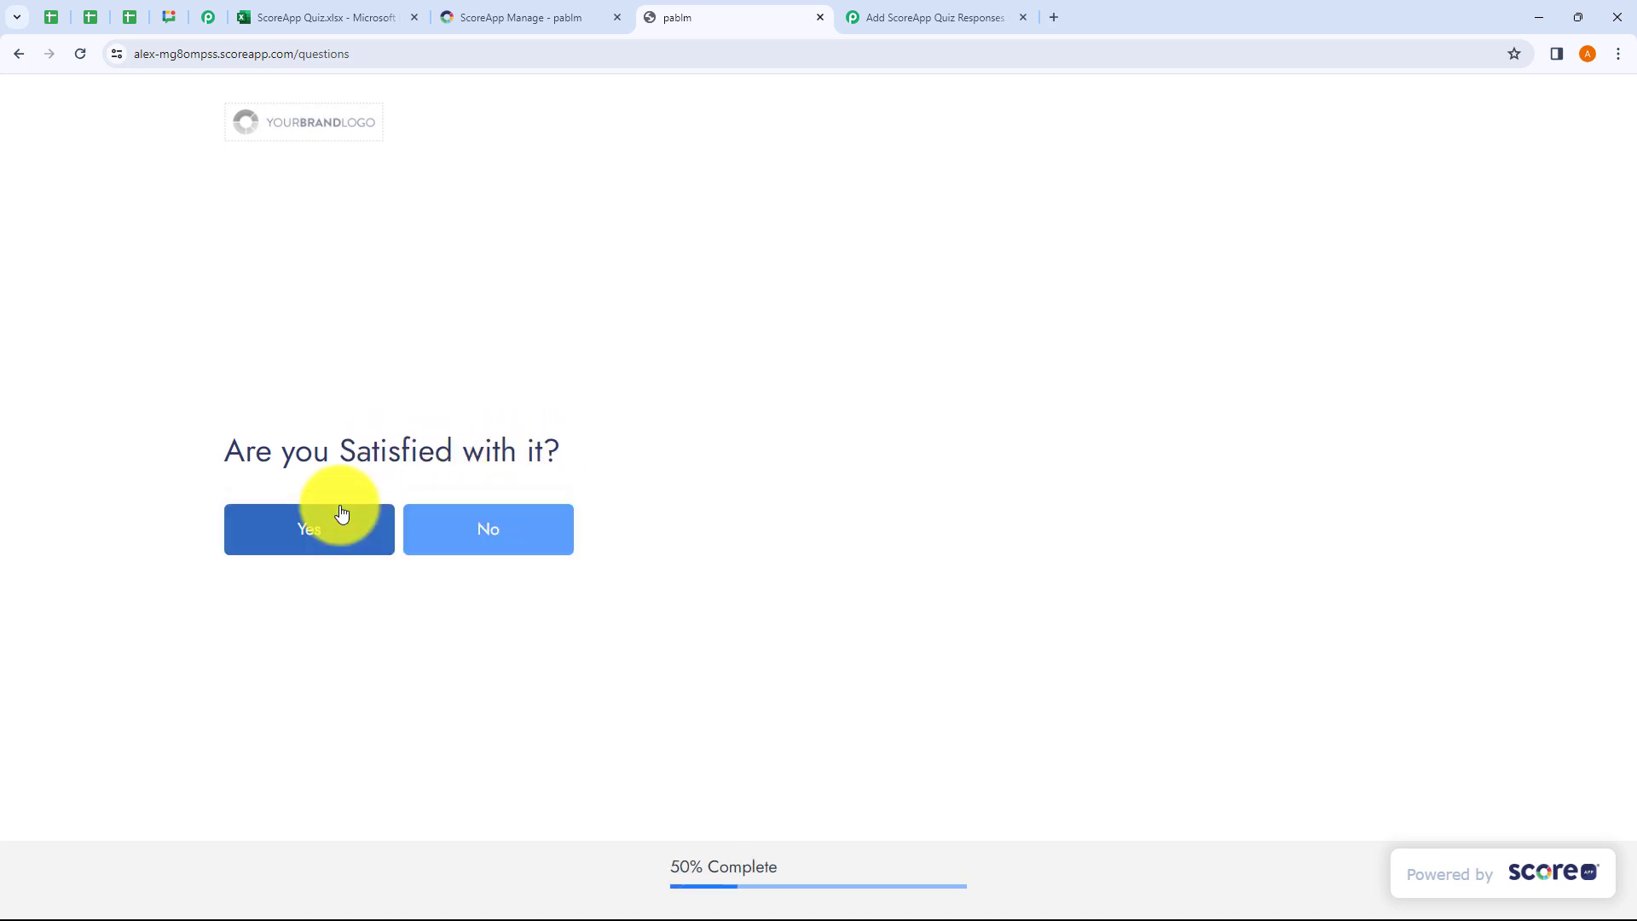
{"action": "left_click", "coordinate": [509, 528]}
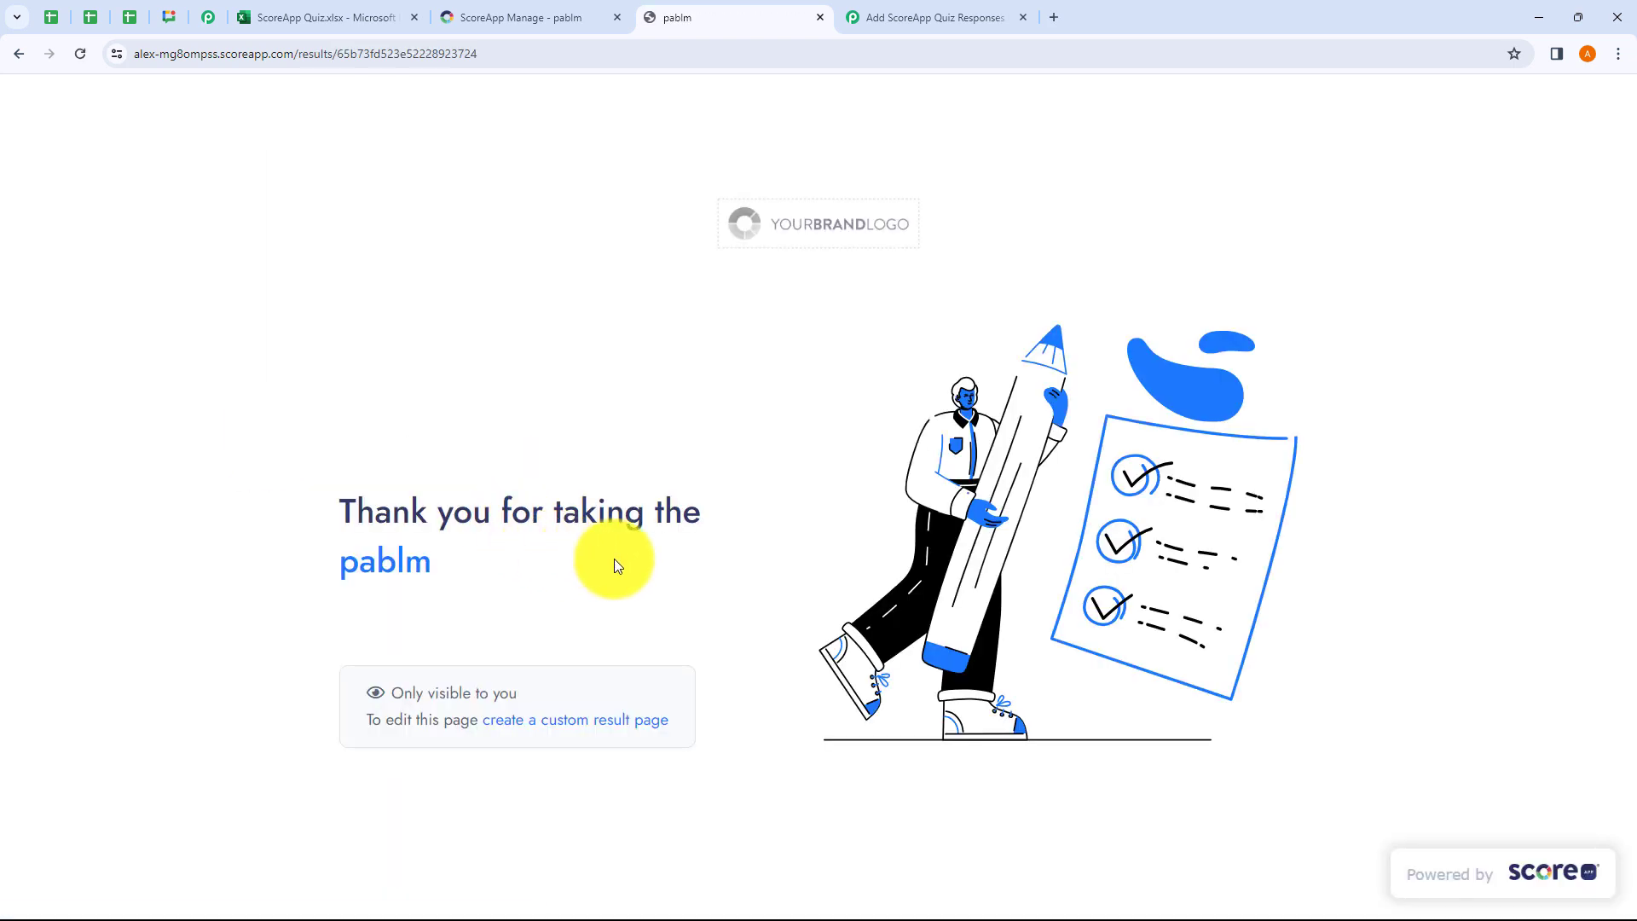
{"action": "left_click", "coordinate": [912, 15]}
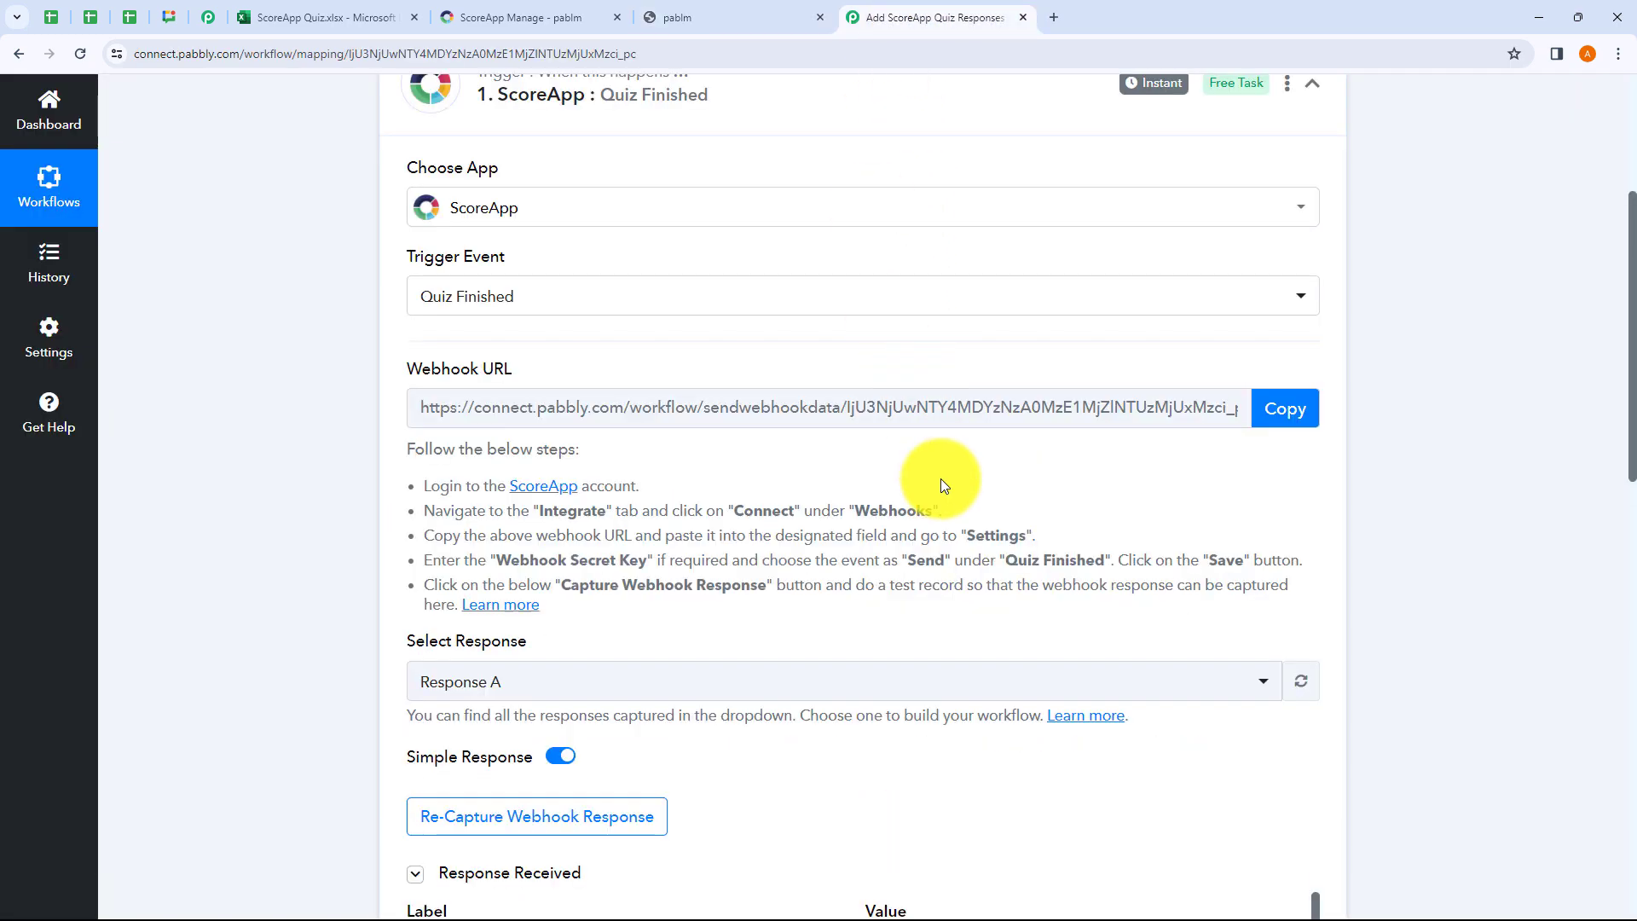
Scroll through the captured response, checking the Finished status and last name values
{"action": "scroll", "coordinate": [940, 479], "scroll_direction": "down", "scroll_amount": 3}
{"action": "scroll", "coordinate": [940, 478], "scroll_direction": "down", "scroll_amount": 2}
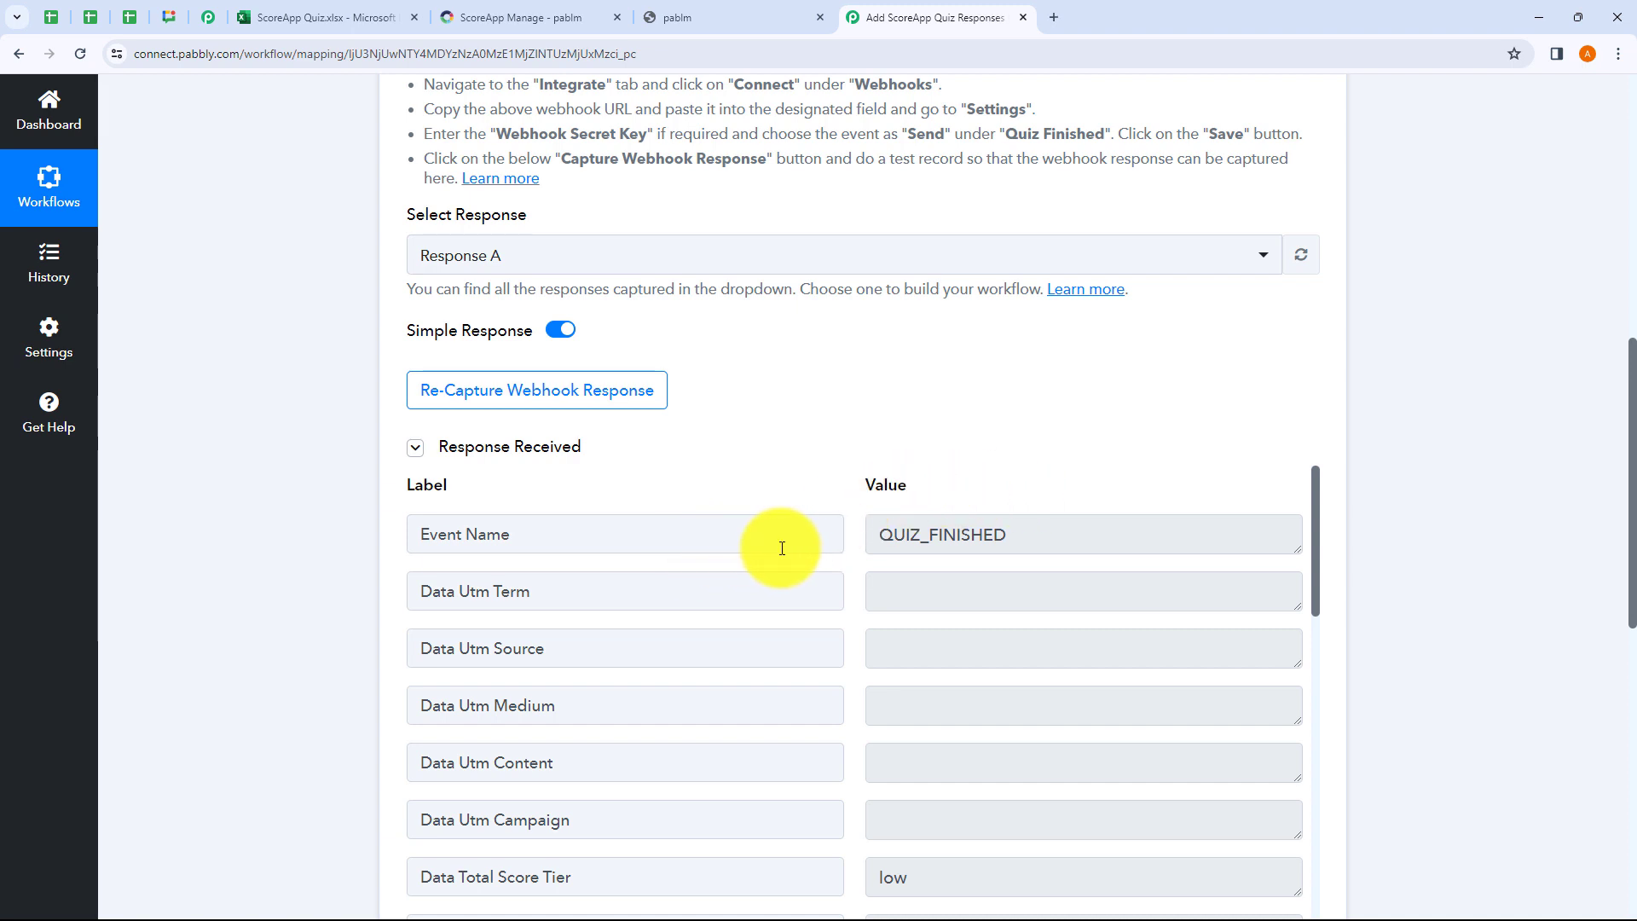
{"action": "scroll", "coordinate": [1006, 606], "scroll_direction": "down", "scroll_amount": 1}
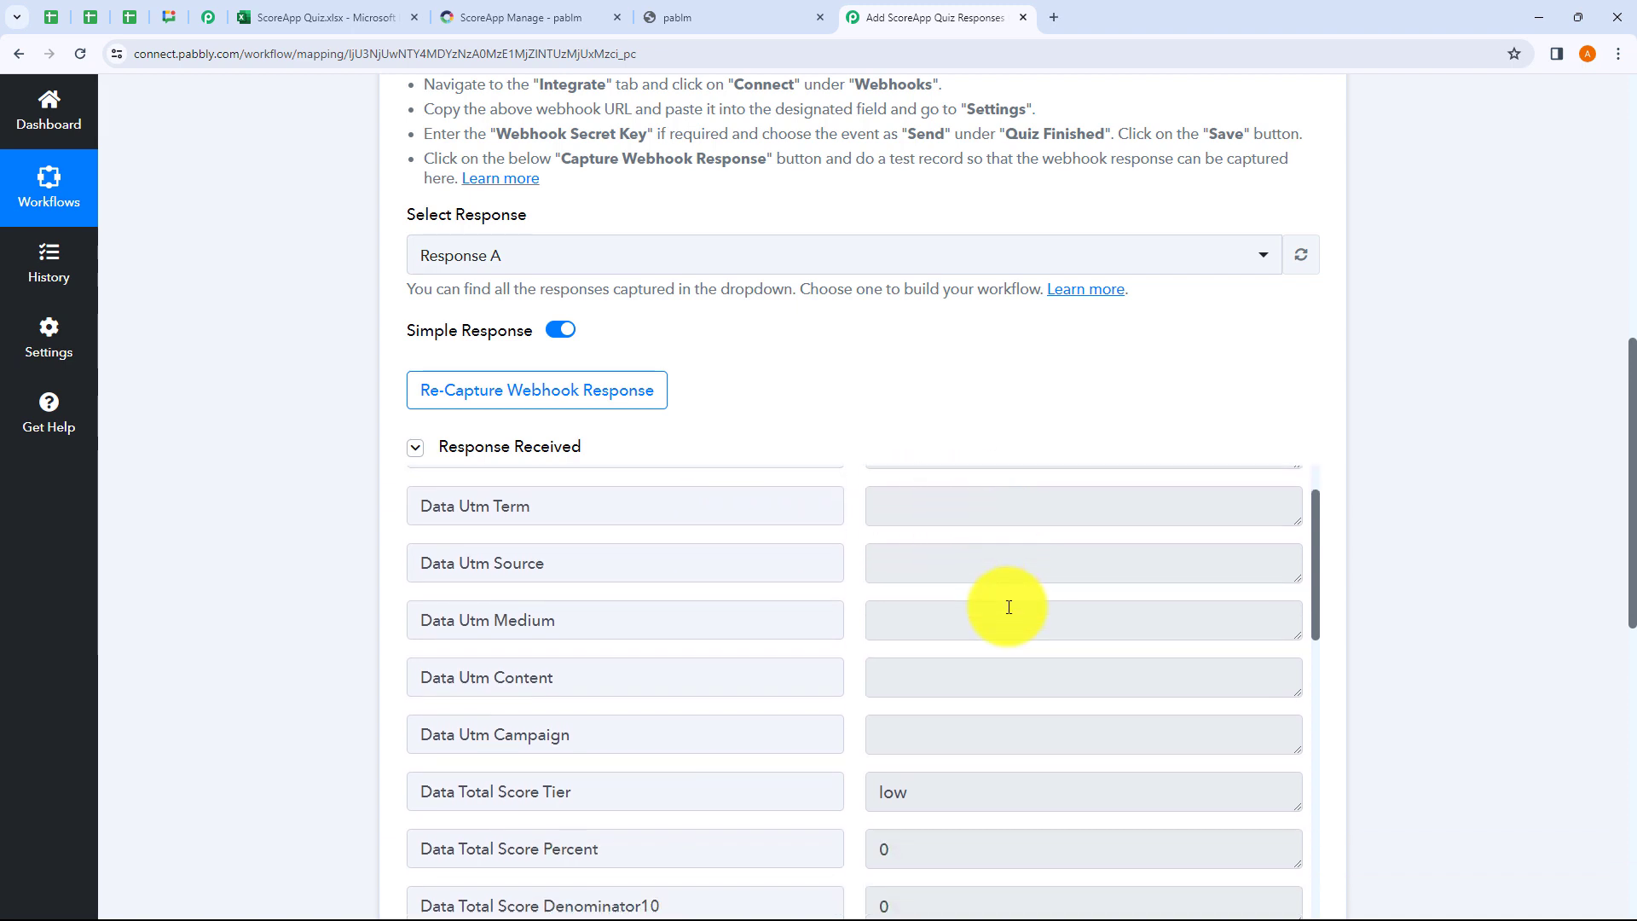
{"action": "scroll", "coordinate": [1006, 606], "scroll_direction": "down", "scroll_amount": 4}
{"action": "scroll", "coordinate": [1009, 607], "scroll_direction": "down", "scroll_amount": 2}
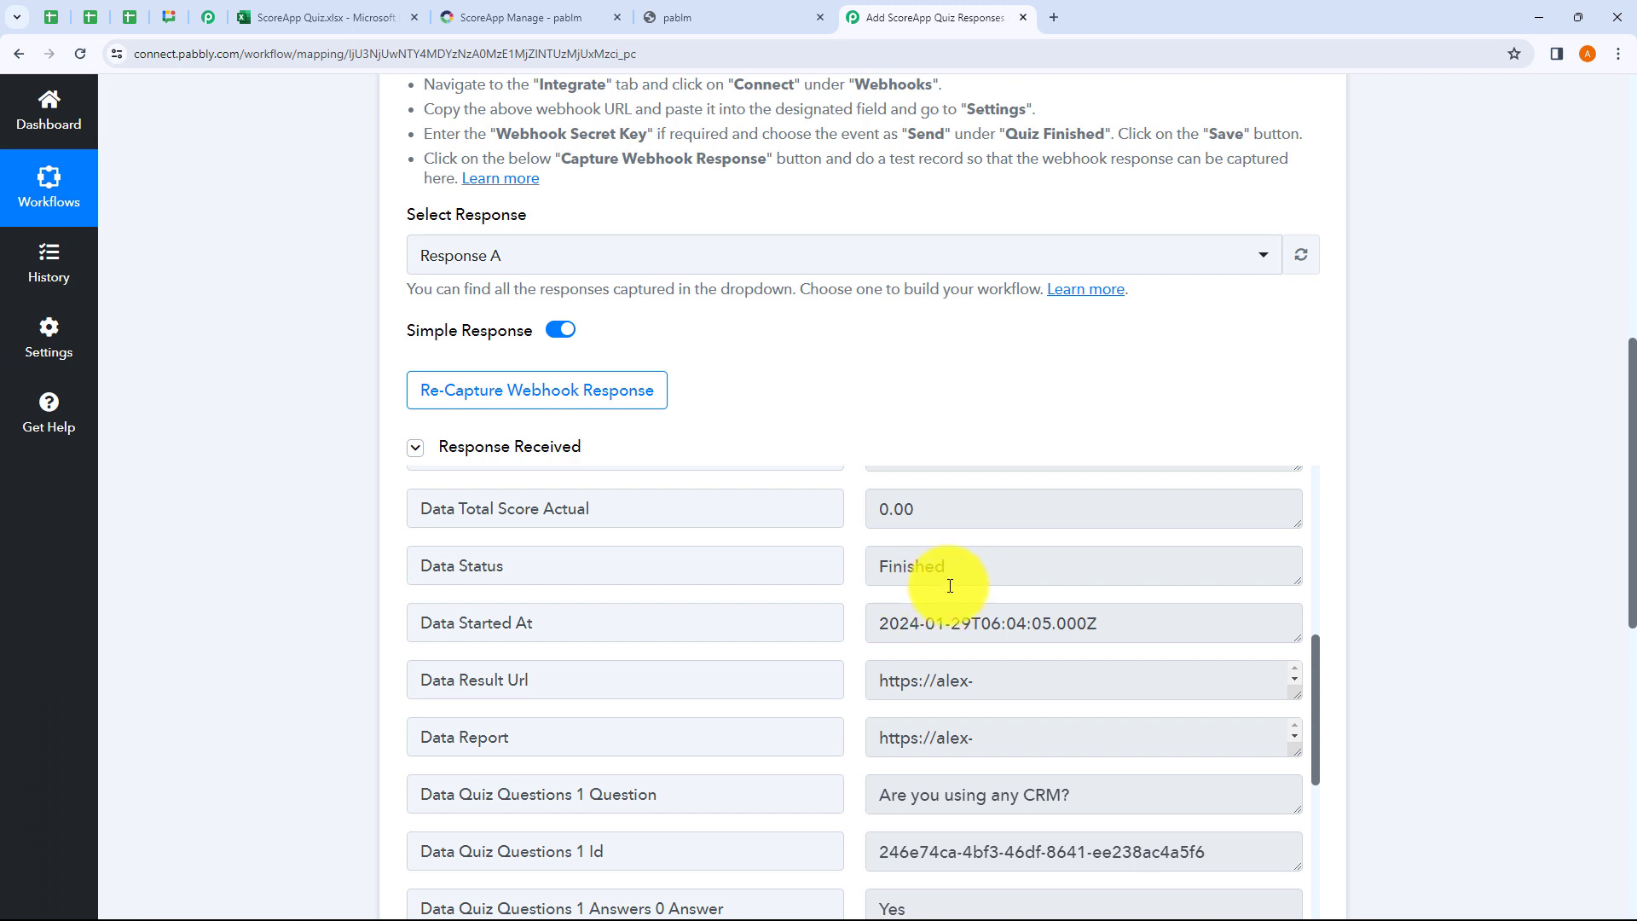
{"action": "left_click_drag", "start_coordinate": [951, 572], "coordinate": [847, 580]}
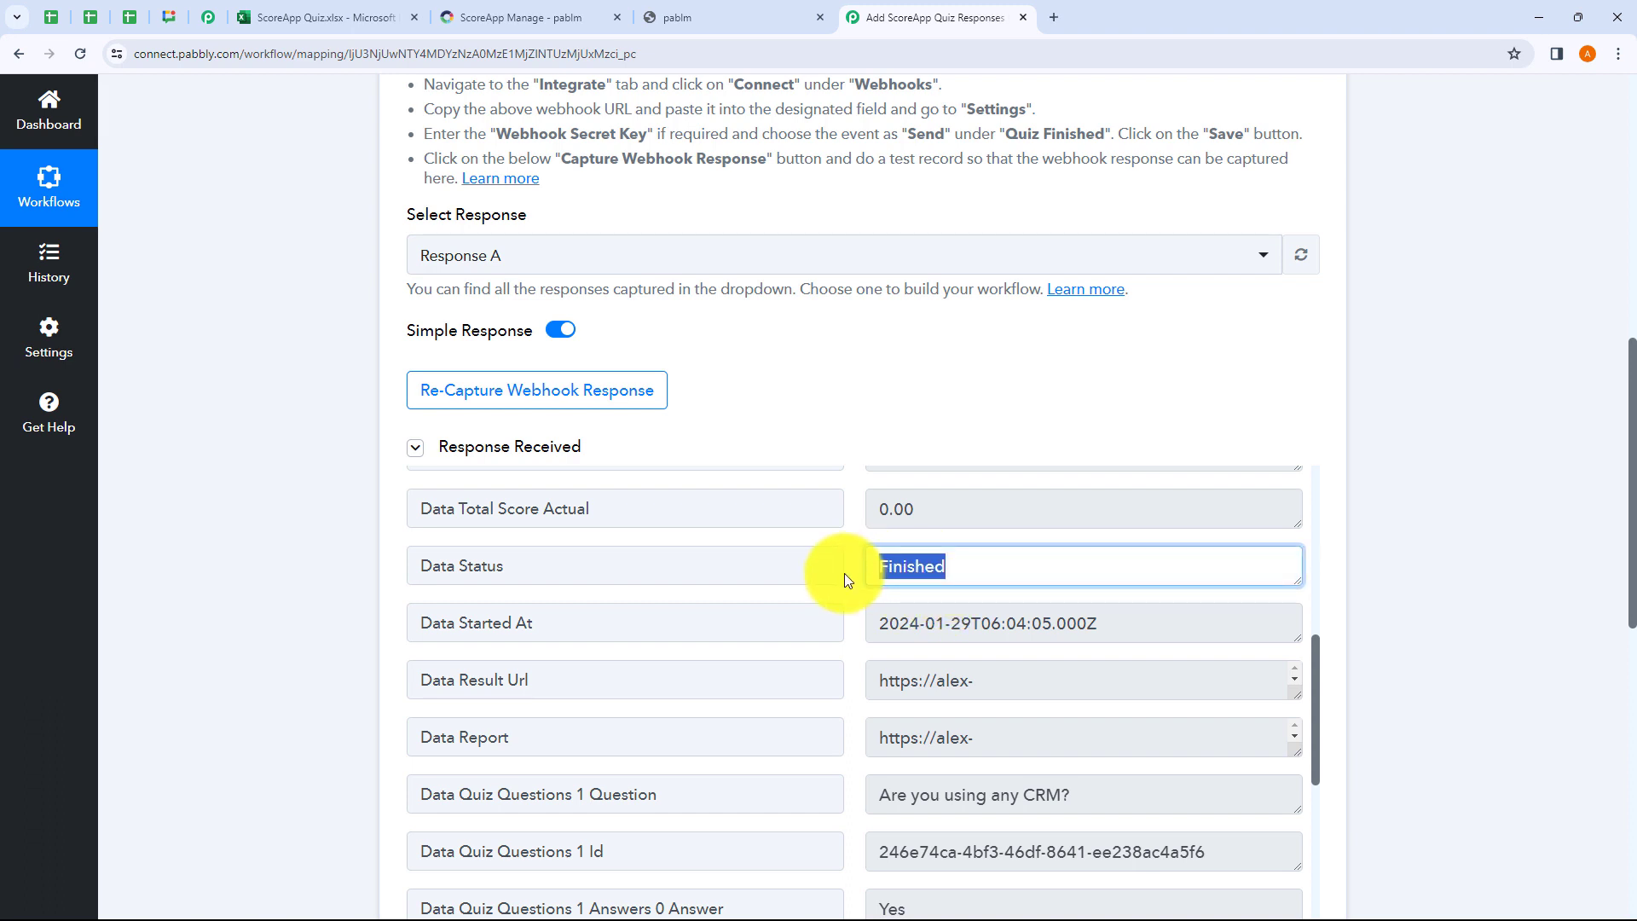
{"action": "scroll", "coordinate": [979, 592], "scroll_direction": "down", "scroll_amount": 1}
{"action": "scroll", "coordinate": [979, 592], "scroll_direction": "down", "scroll_amount": 1}
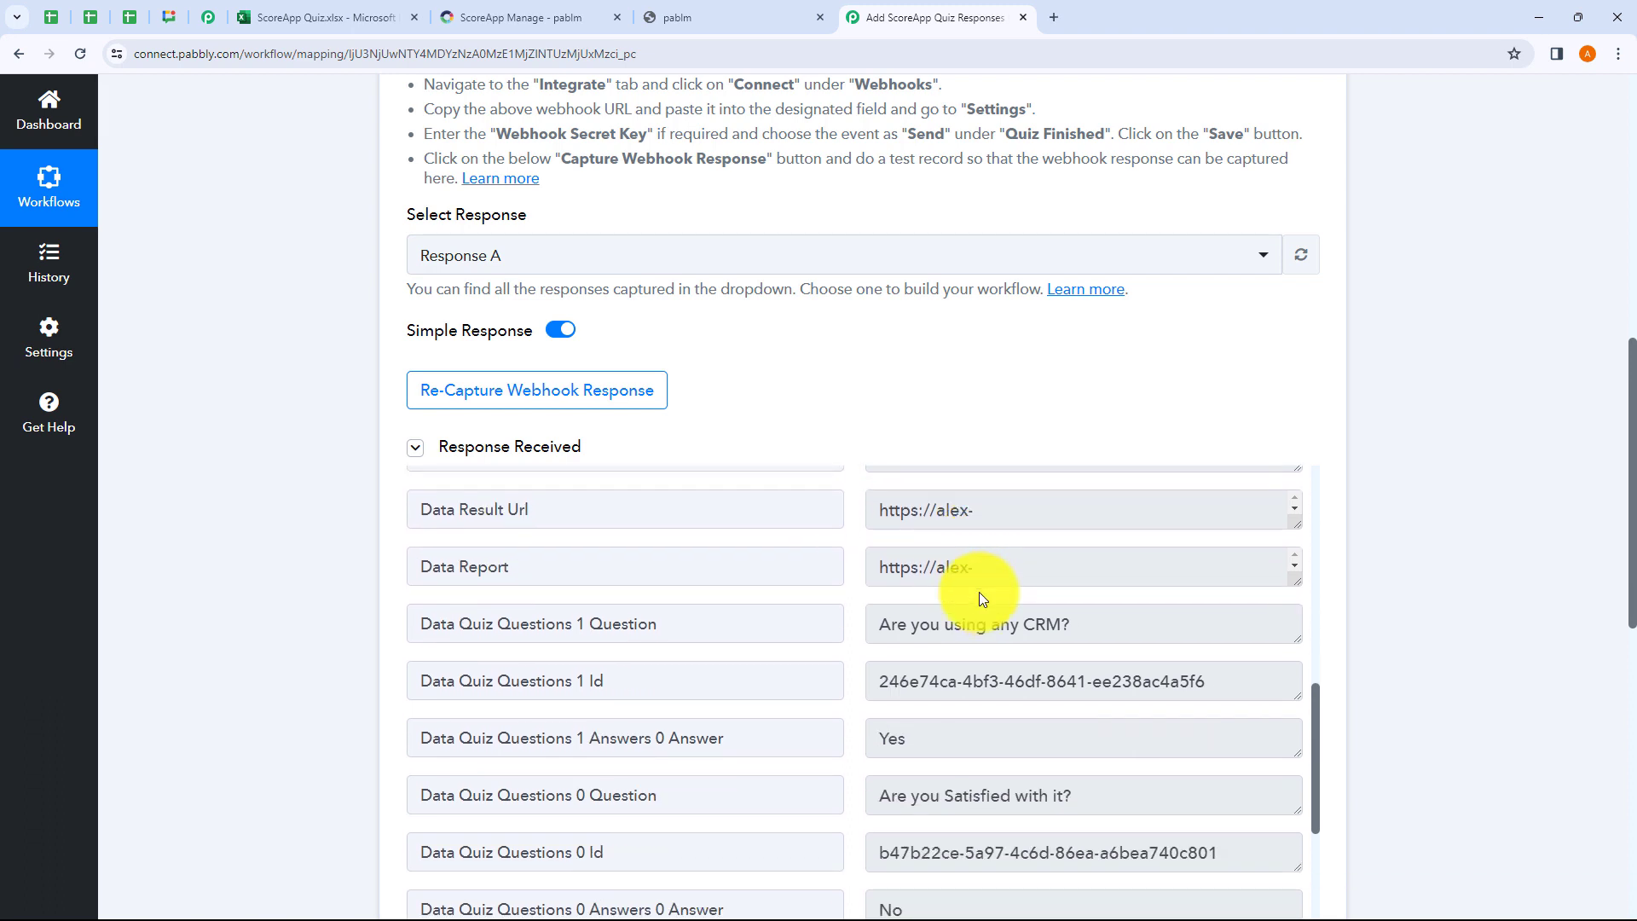
{"action": "scroll", "coordinate": [979, 592], "scroll_direction": "down", "scroll_amount": 1}
{"action": "scroll", "coordinate": [979, 592], "scroll_direction": "down", "scroll_amount": 2}
{"action": "scroll", "coordinate": [979, 592], "scroll_direction": "down", "scroll_amount": 2}
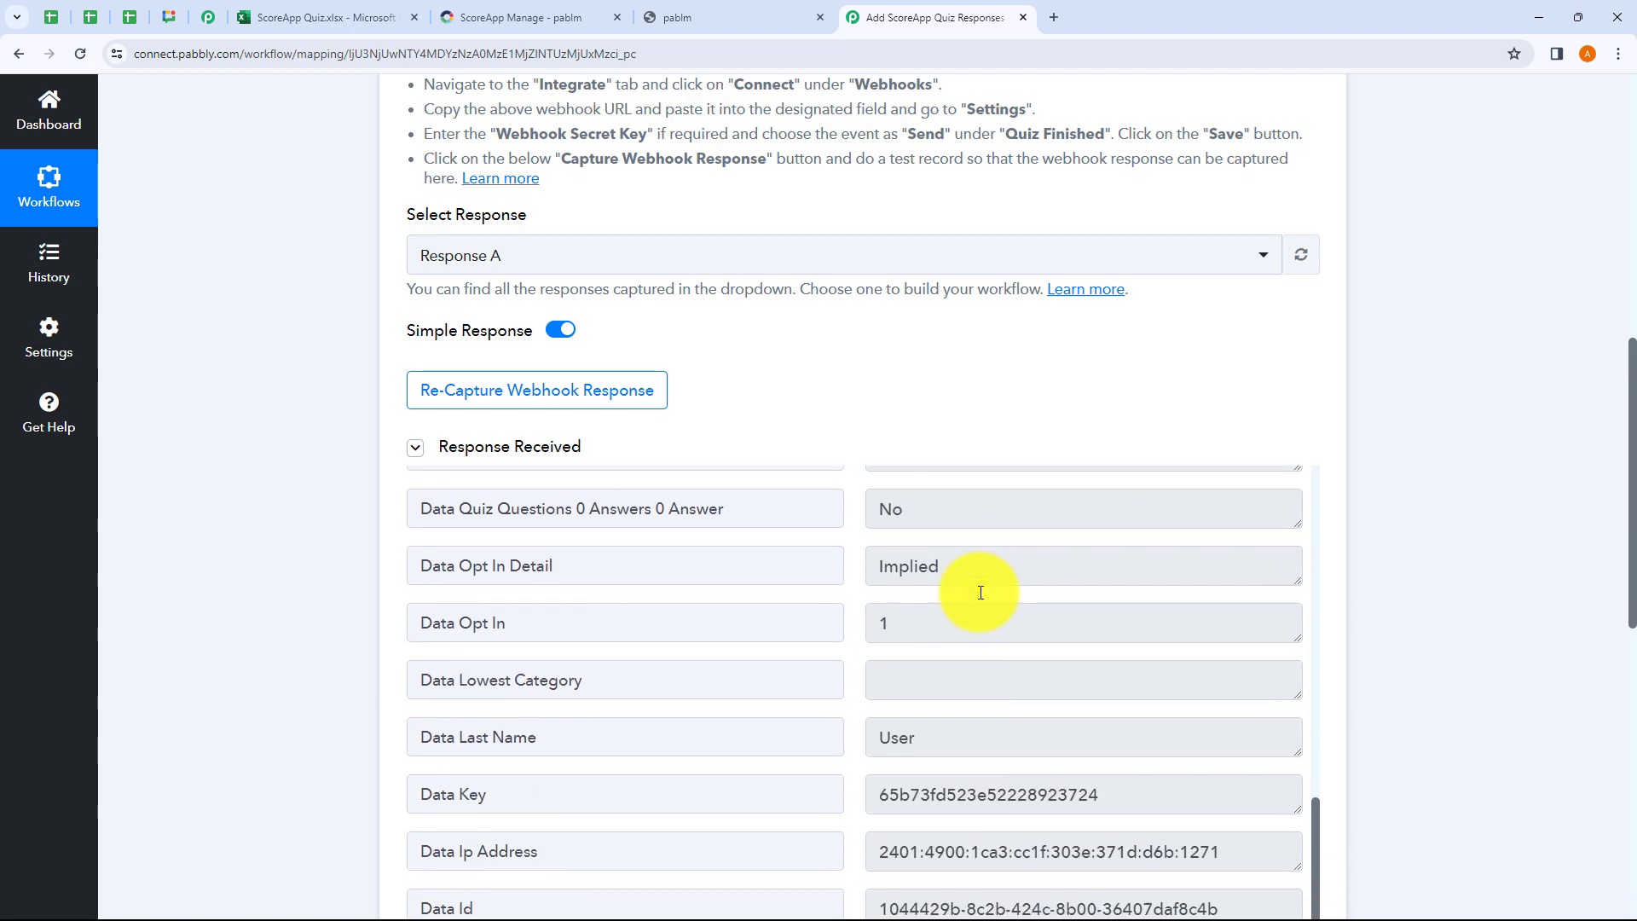
{"action": "scroll", "coordinate": [979, 592], "scroll_direction": "down", "scroll_amount": 1}
{"action": "scroll", "coordinate": [981, 593], "scroll_direction": "down", "scroll_amount": 1}
{"action": "left_click_drag", "start_coordinate": [944, 848], "coordinate": [871, 848]}
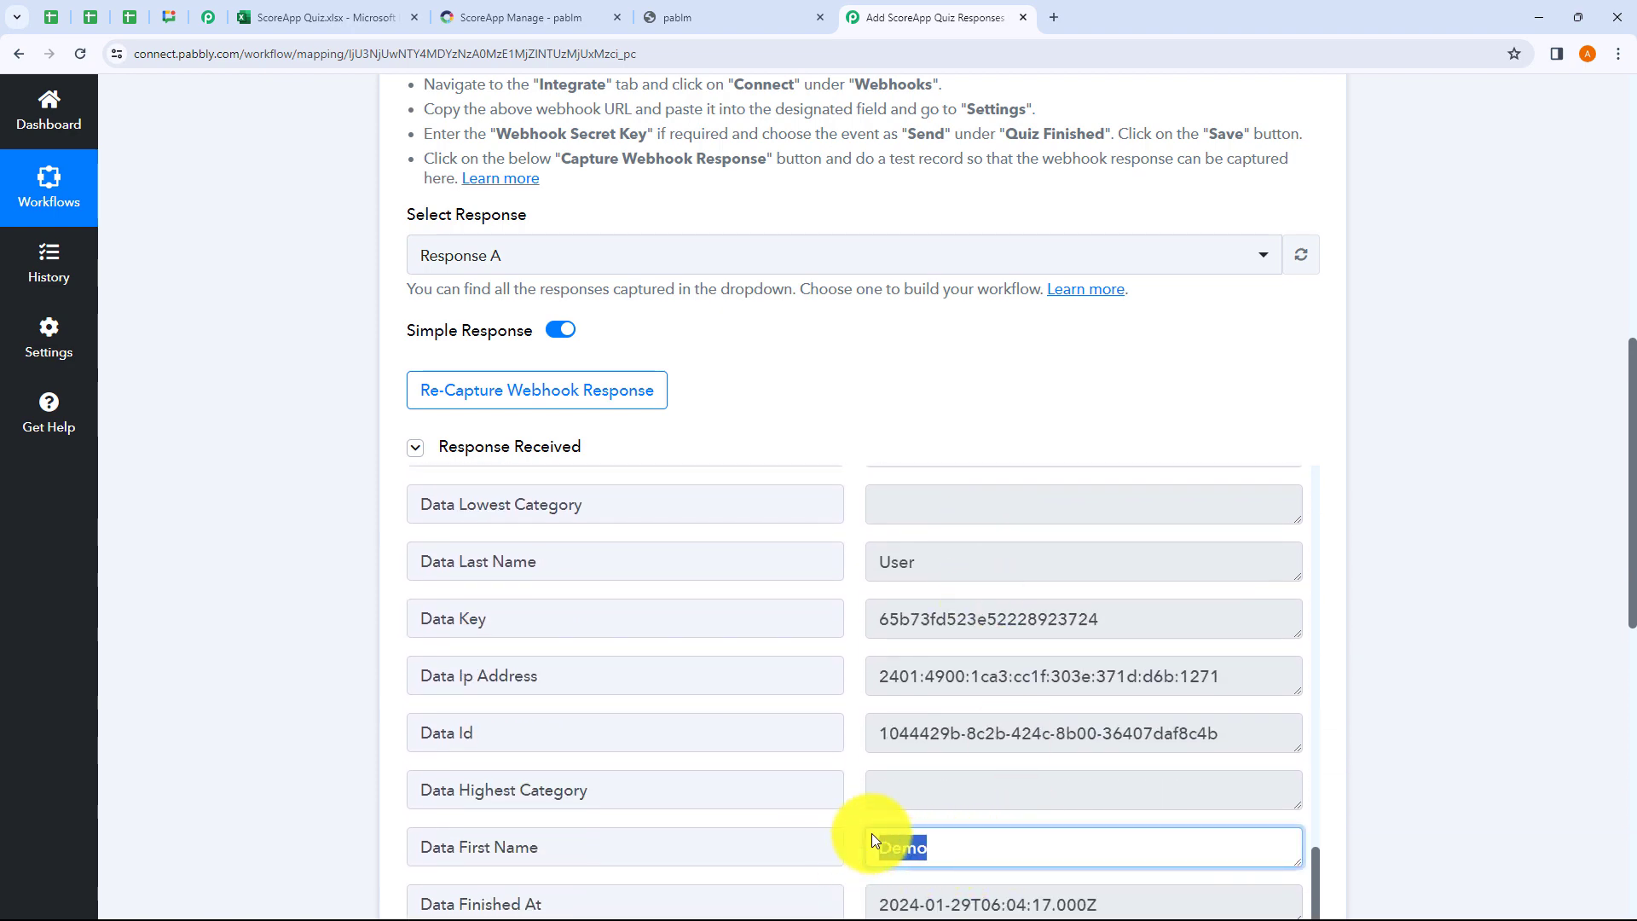
{"action": "double_click", "coordinate": [940, 569]}
Scroll back up and collapse the ScoreApp Quiz Finished trigger step
{"action": "scroll", "coordinate": [964, 608], "scroll_direction": "up", "scroll_amount": 2}
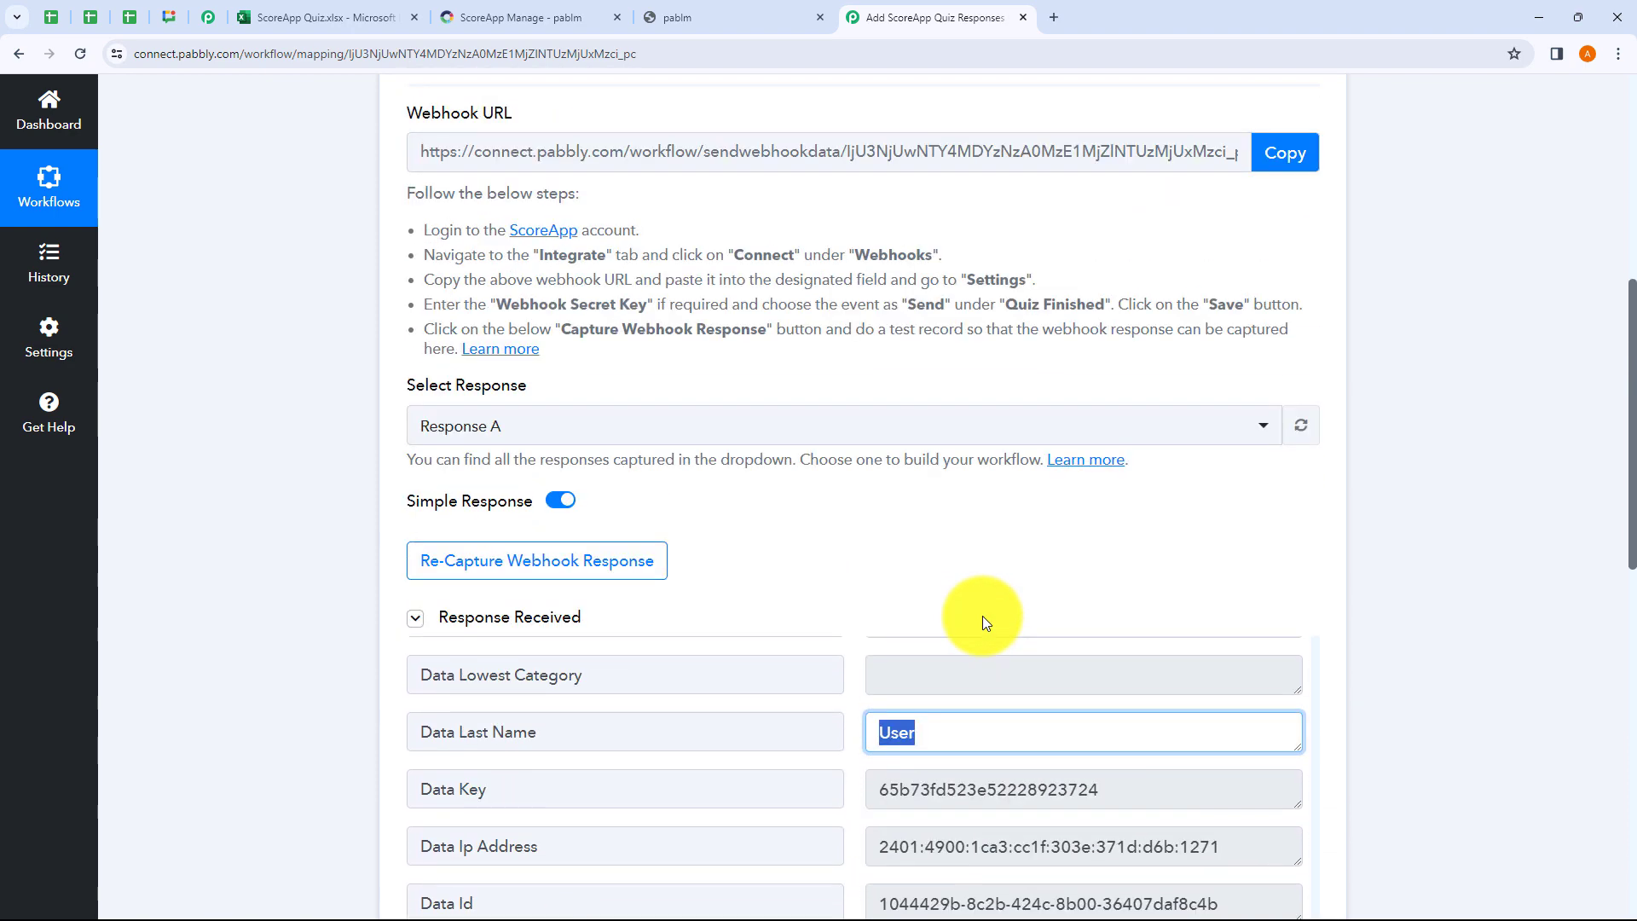
{"action": "scroll", "coordinate": [1088, 744], "scroll_direction": "up", "scroll_amount": 3}
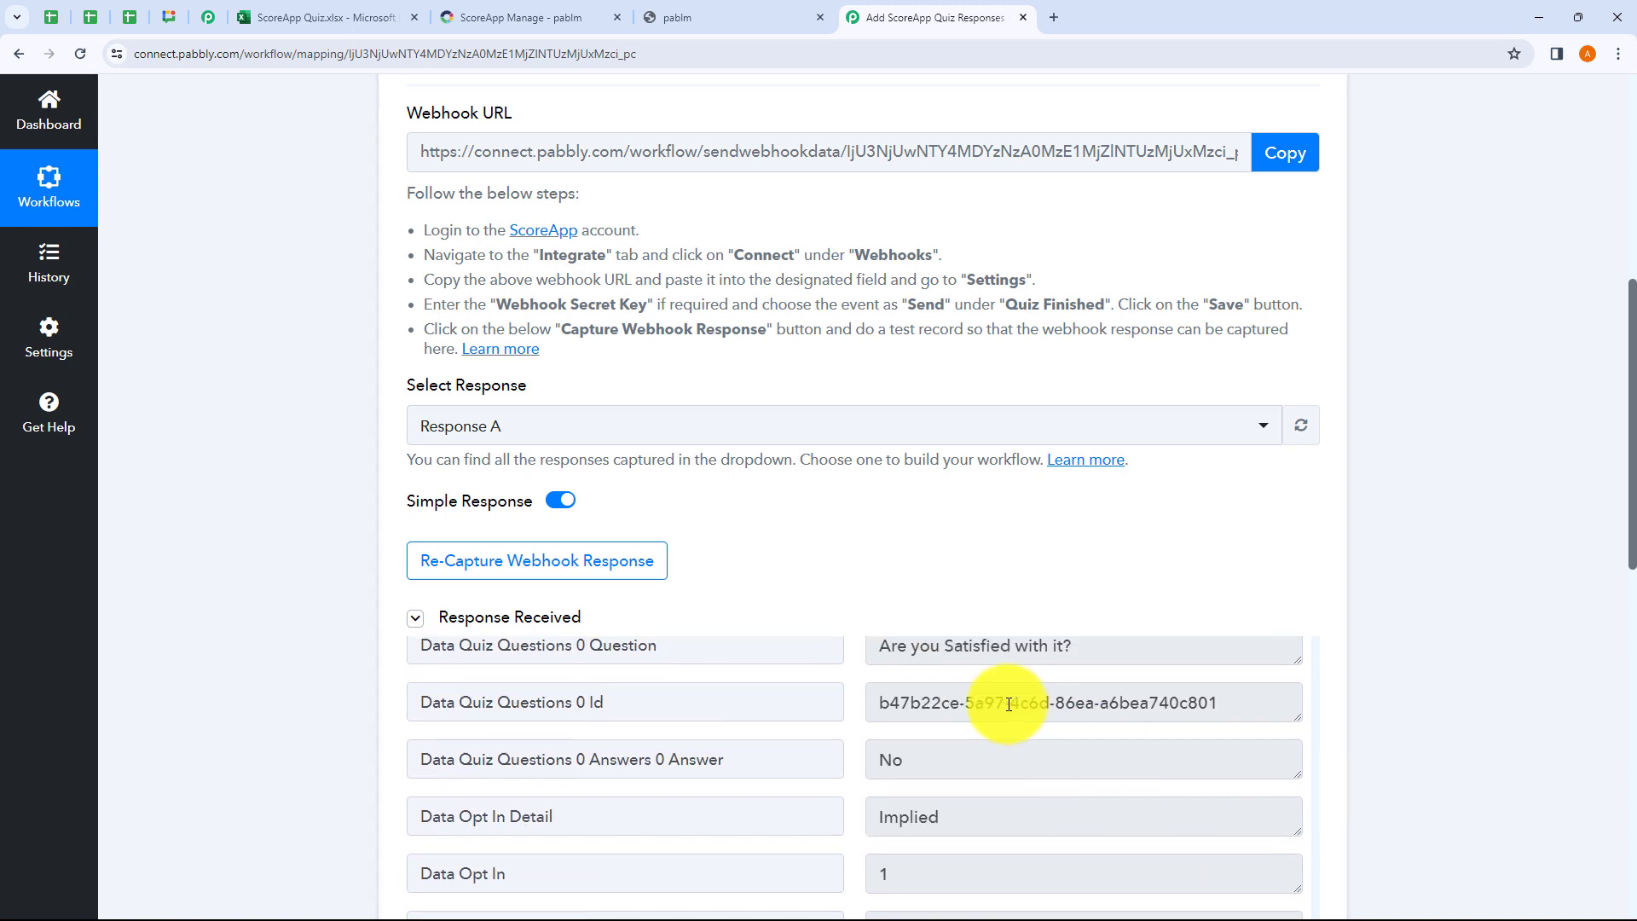
{"action": "scroll", "coordinate": [953, 747], "scroll_direction": "up", "scroll_amount": 3}
{"action": "scroll", "coordinate": [974, 810], "scroll_direction": "down", "scroll_amount": 1}
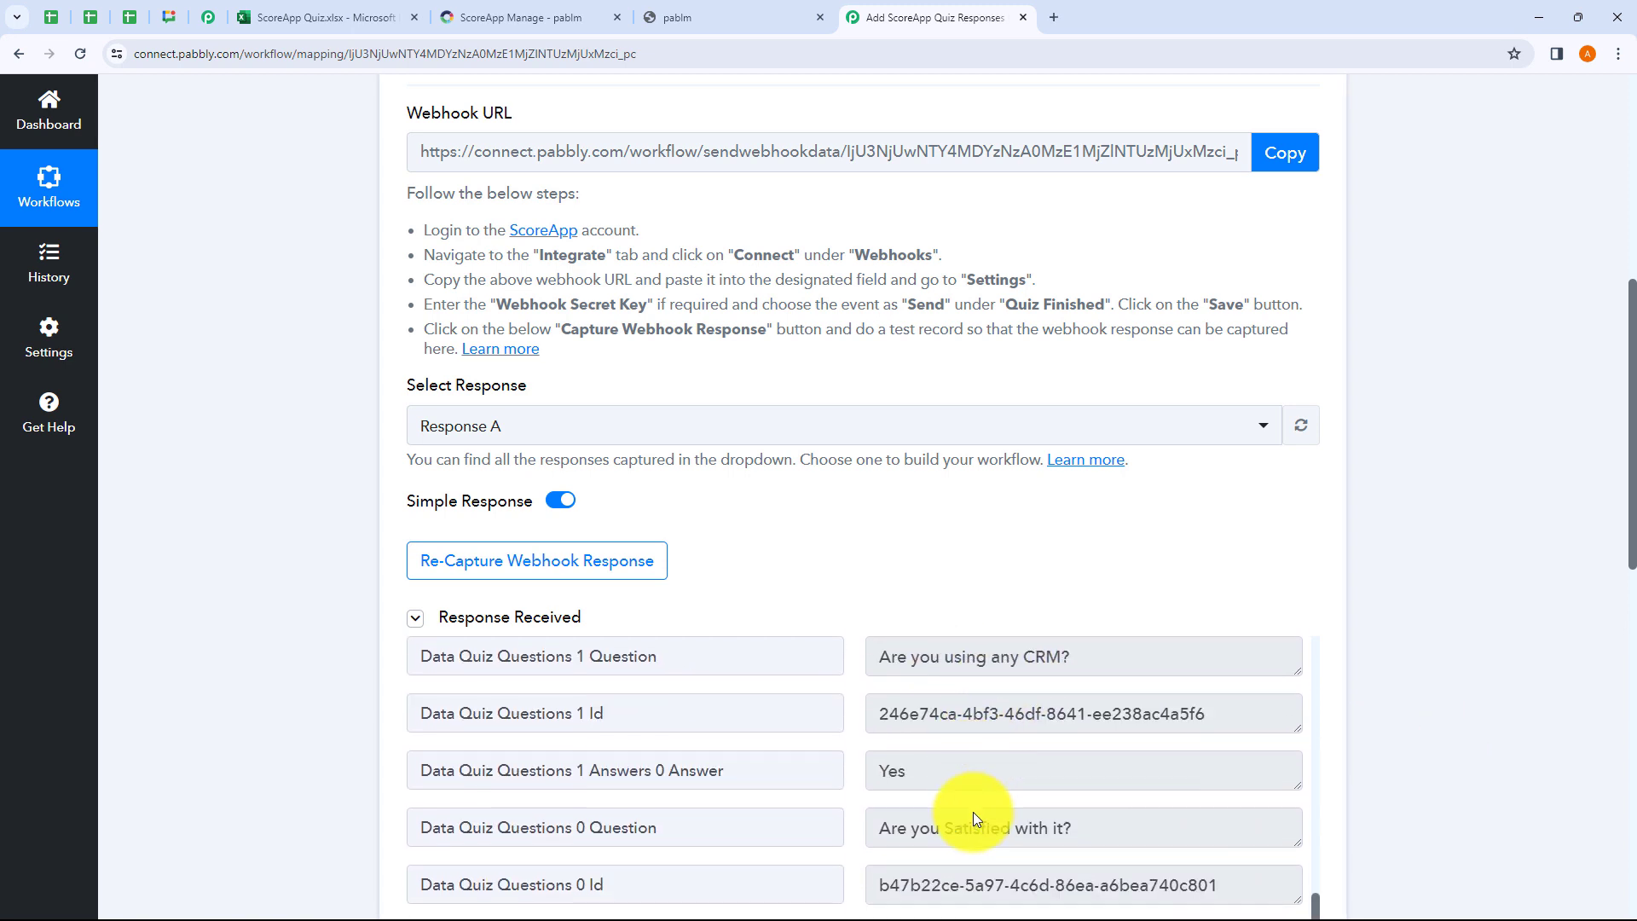
{"action": "scroll", "coordinate": [974, 812], "scroll_direction": "down", "scroll_amount": 2}
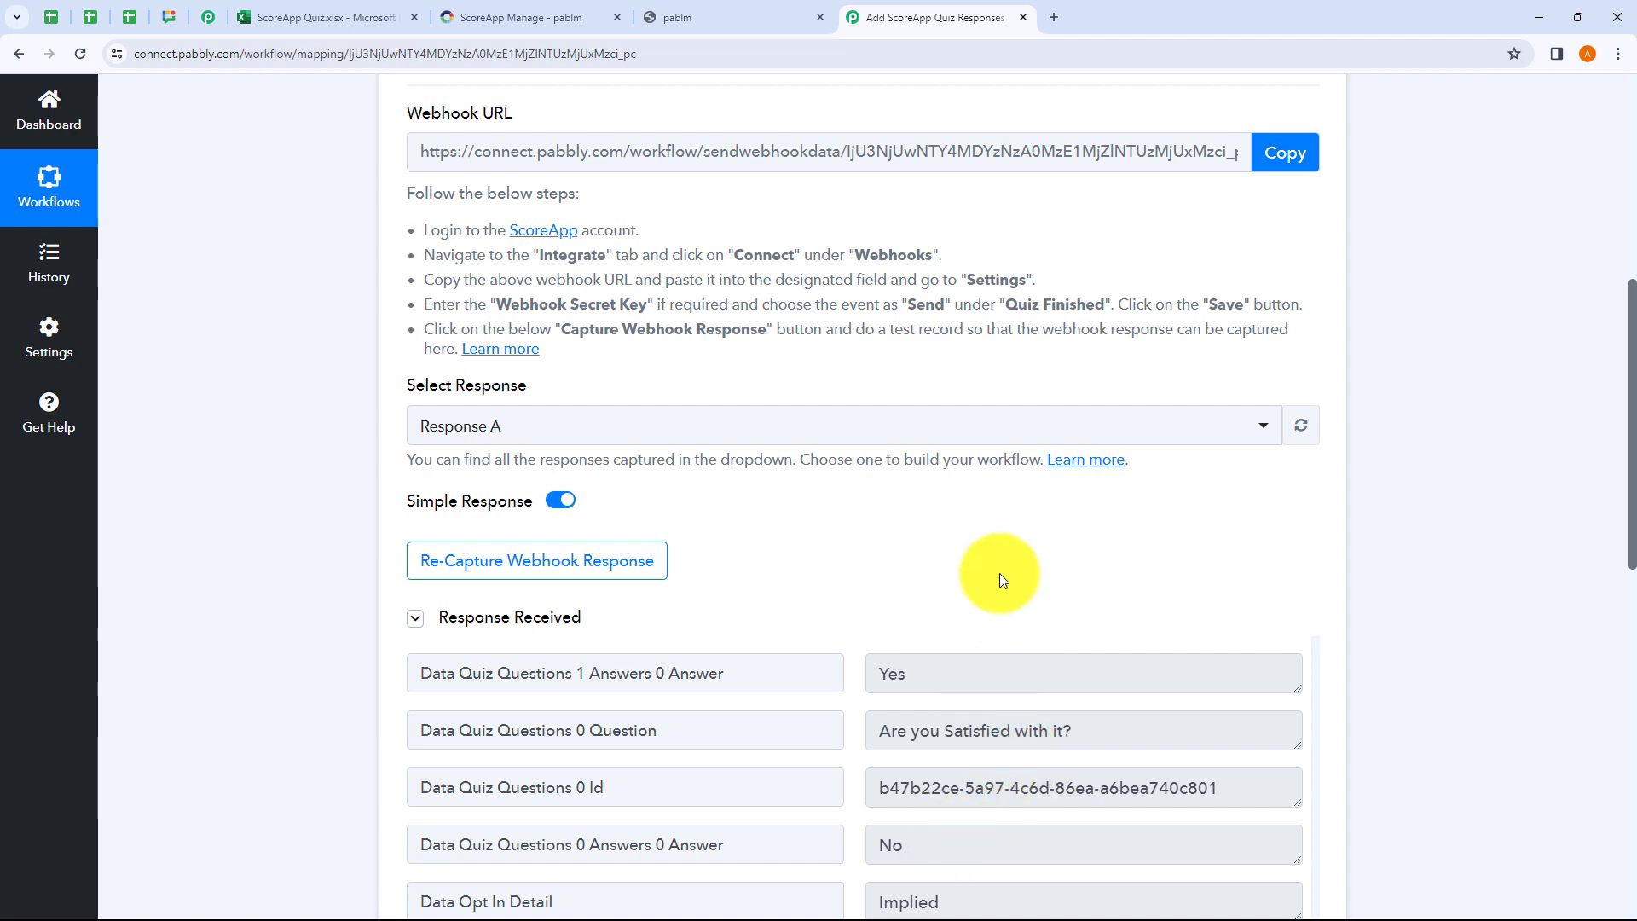
{"action": "scroll", "coordinate": [1000, 573], "scroll_direction": "up", "scroll_amount": 3}
{"action": "scroll", "coordinate": [994, 577], "scroll_direction": "up", "scroll_amount": 4}
{"action": "left_click", "coordinate": [871, 431]}
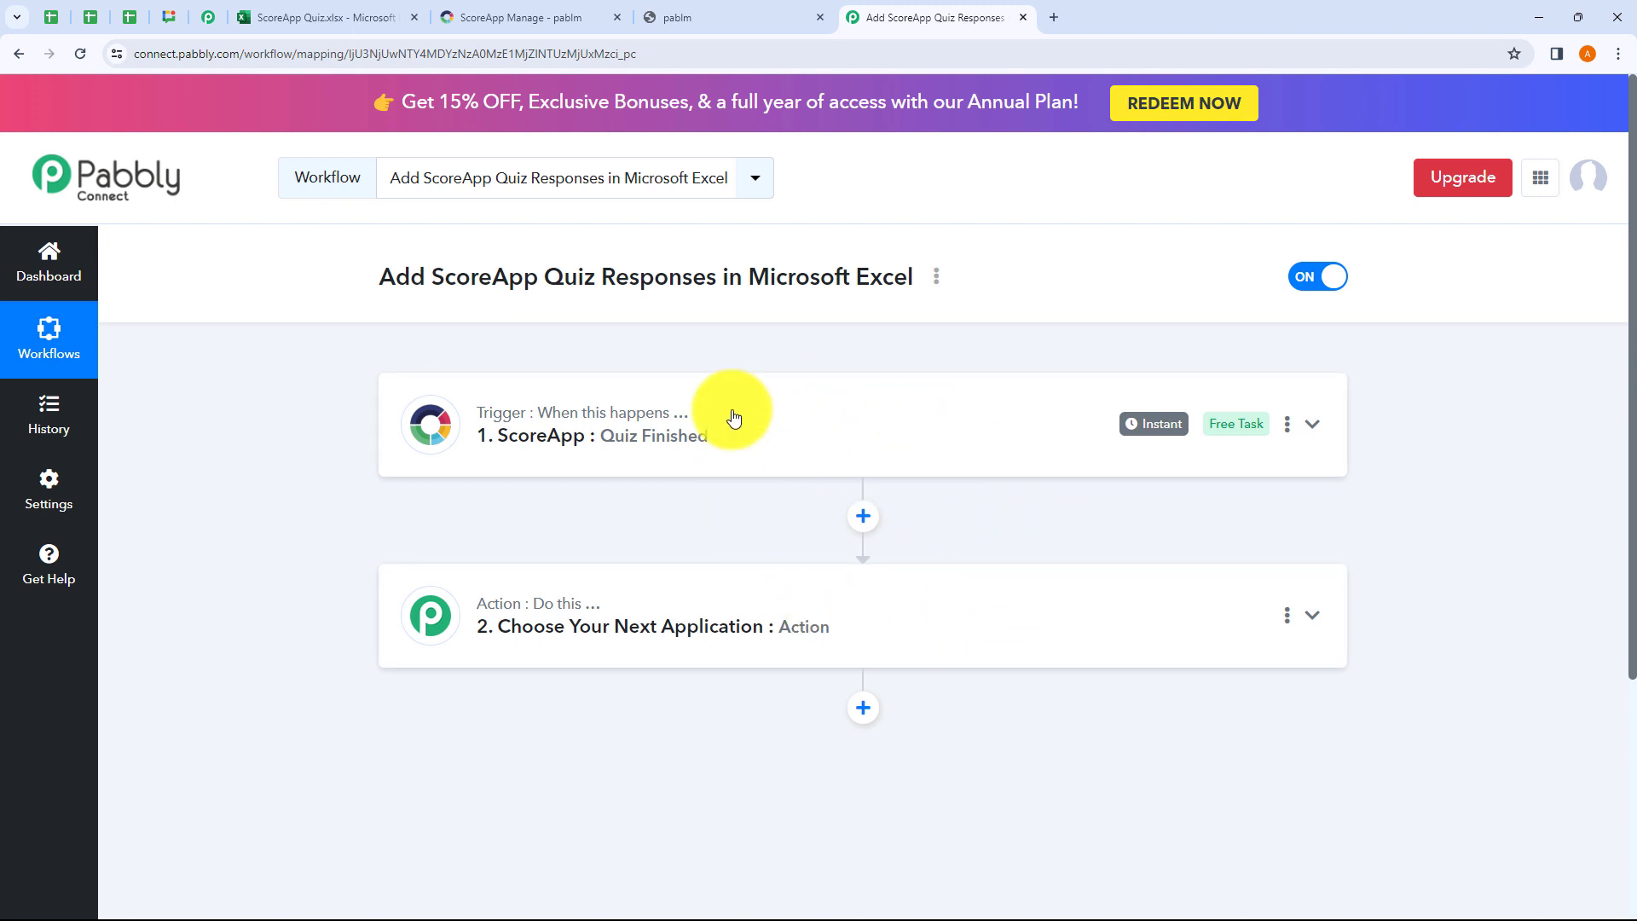
Highlight the workflow name in the editor header to point it out
{"action": "left_click_drag", "start_coordinate": [392, 272], "coordinate": [749, 305]}
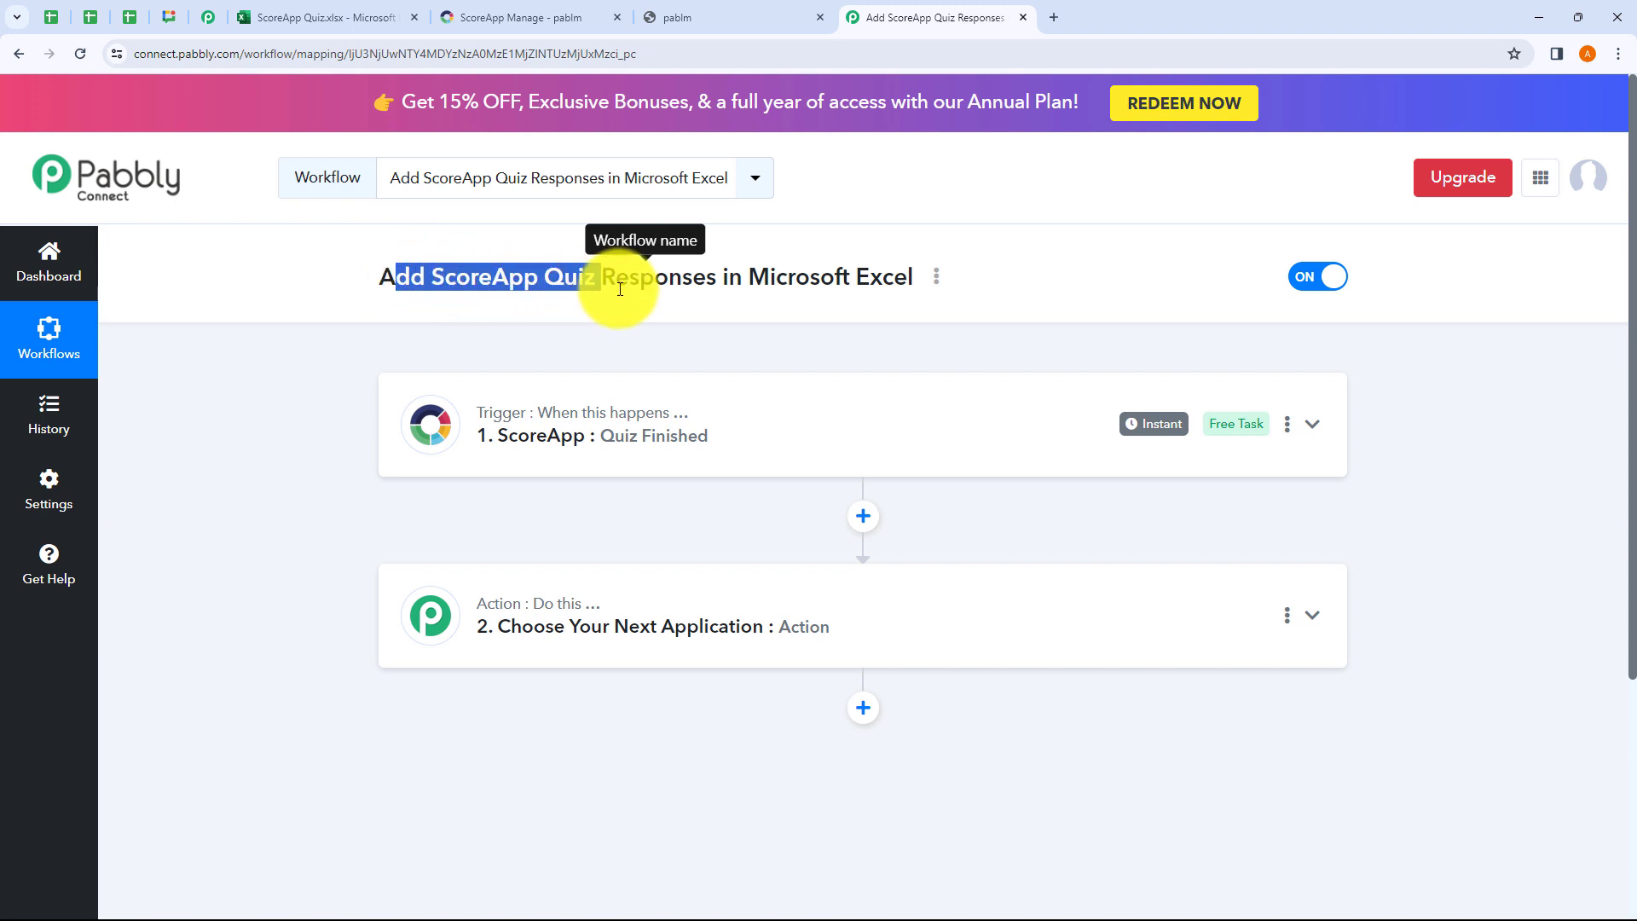
{"action": "left_click", "coordinate": [803, 331]}
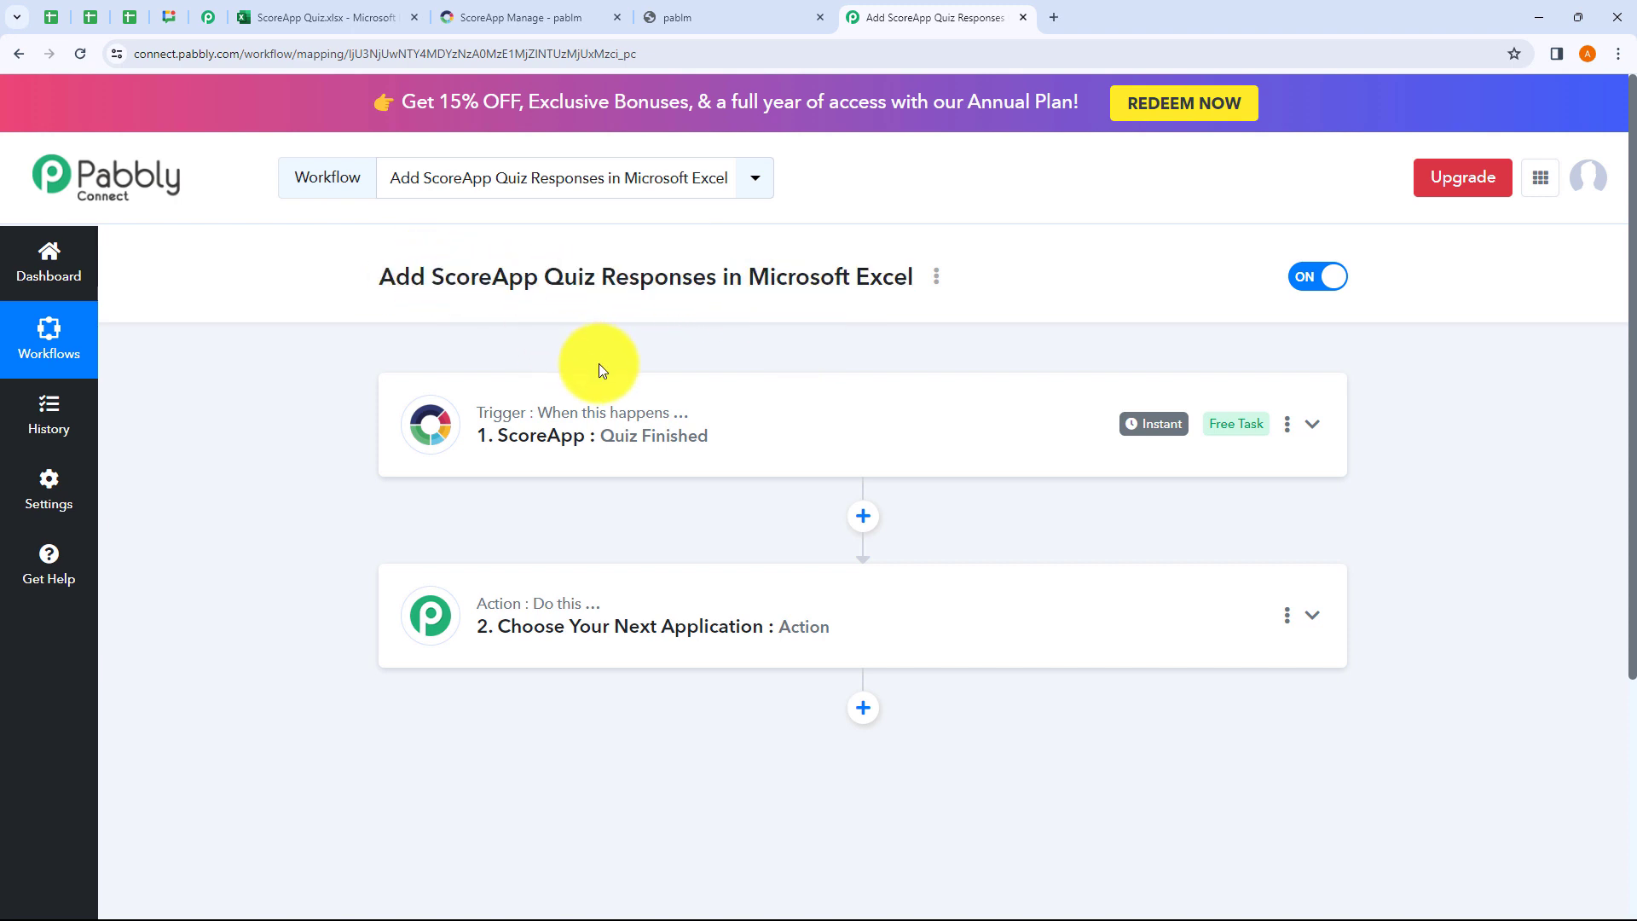
{"action": "left_click_drag", "start_coordinate": [456, 281], "coordinate": [573, 284]}
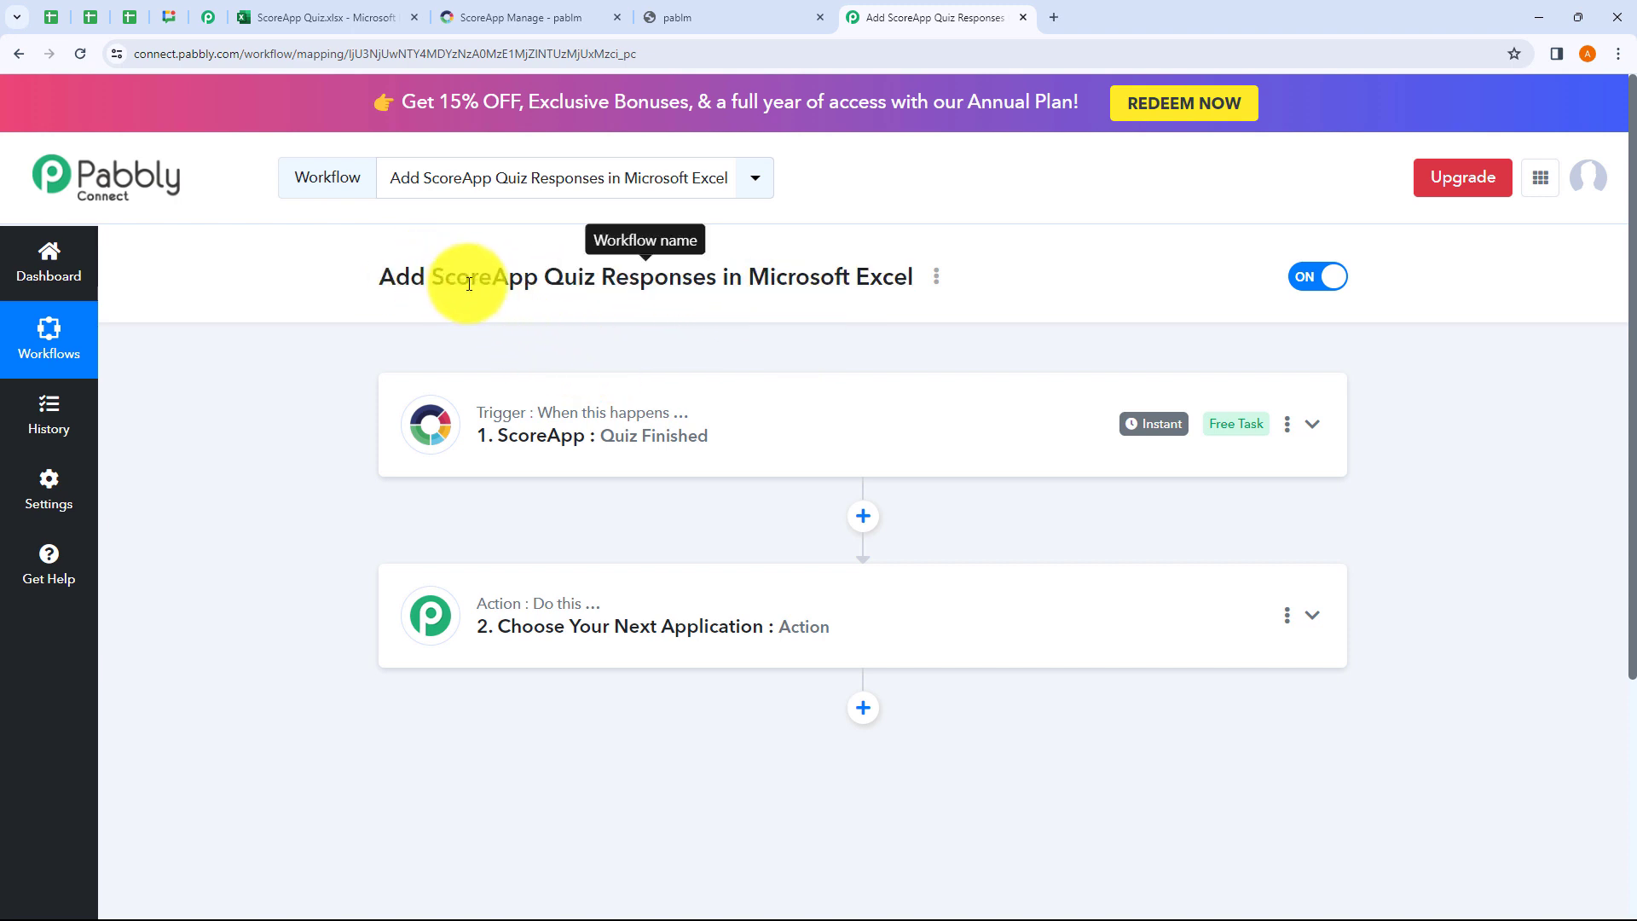
{"action": "left_click", "coordinate": [624, 339]}
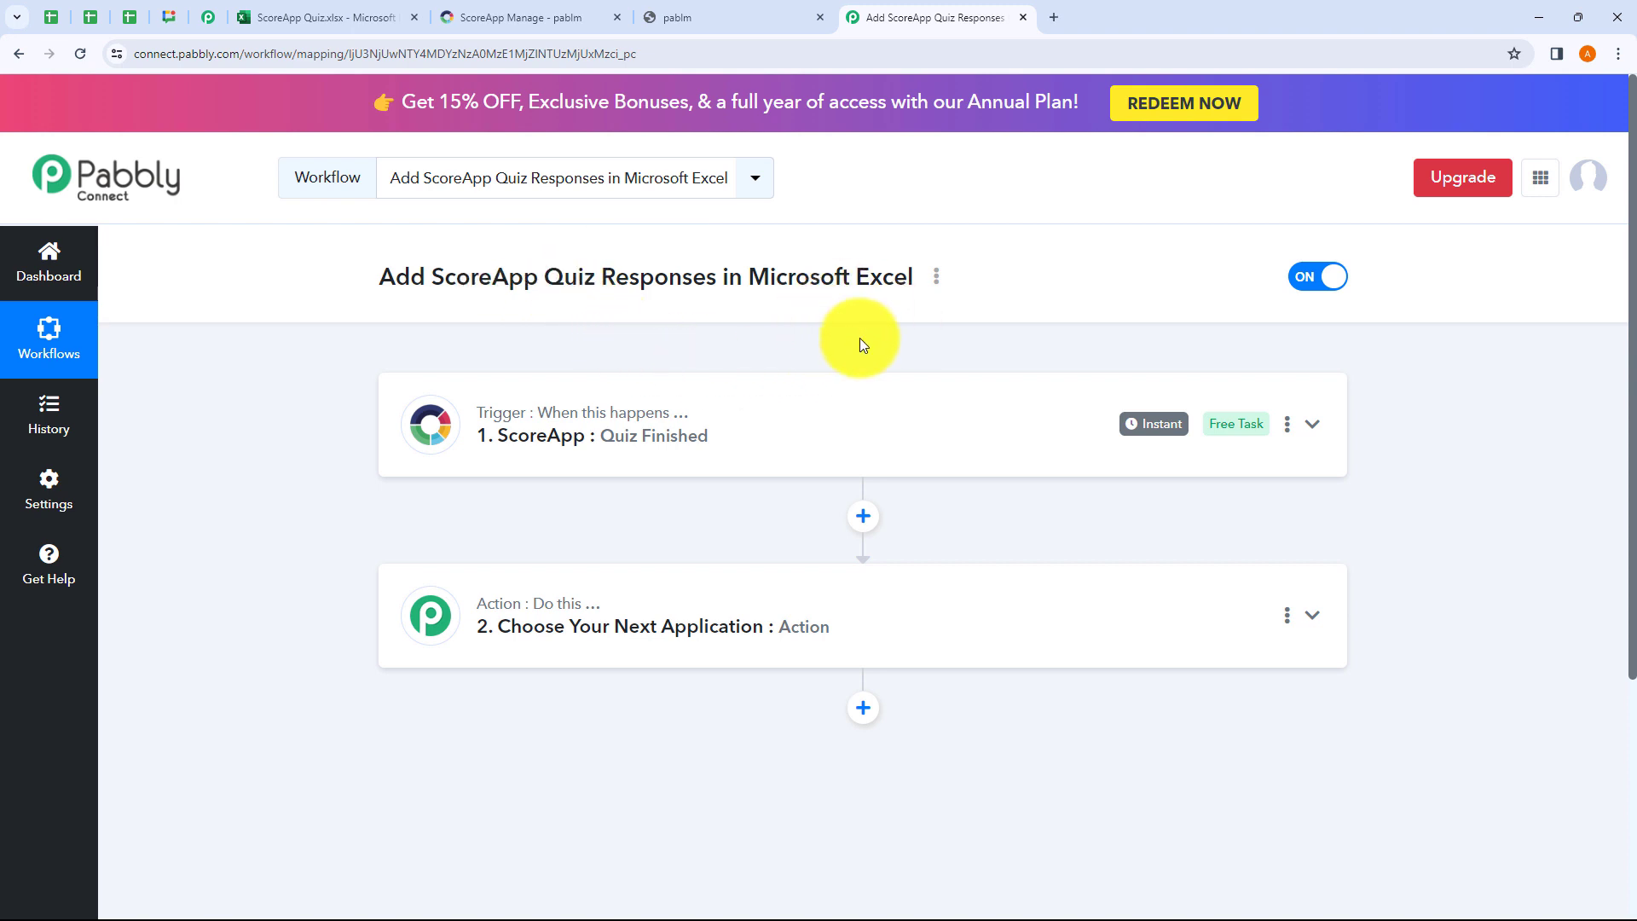
Set the action to Microsoft Excel's Add Row To Worksheet and start connecting the Excel account
{"action": "left_click", "coordinate": [628, 622]}
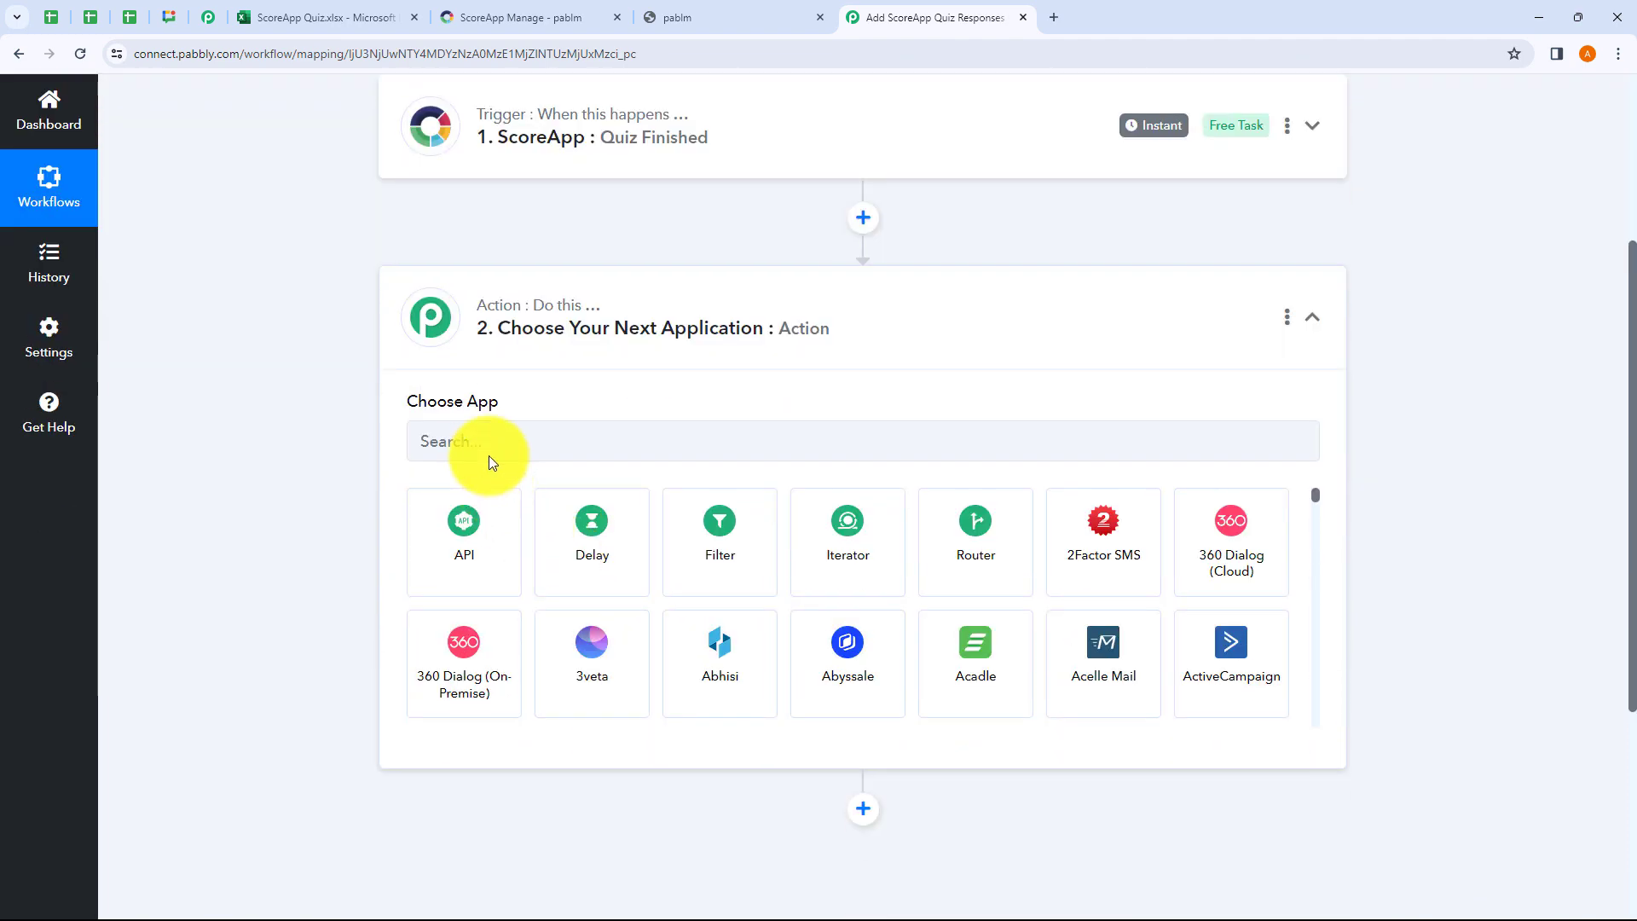
{"action": "left_click", "coordinate": [478, 441]}
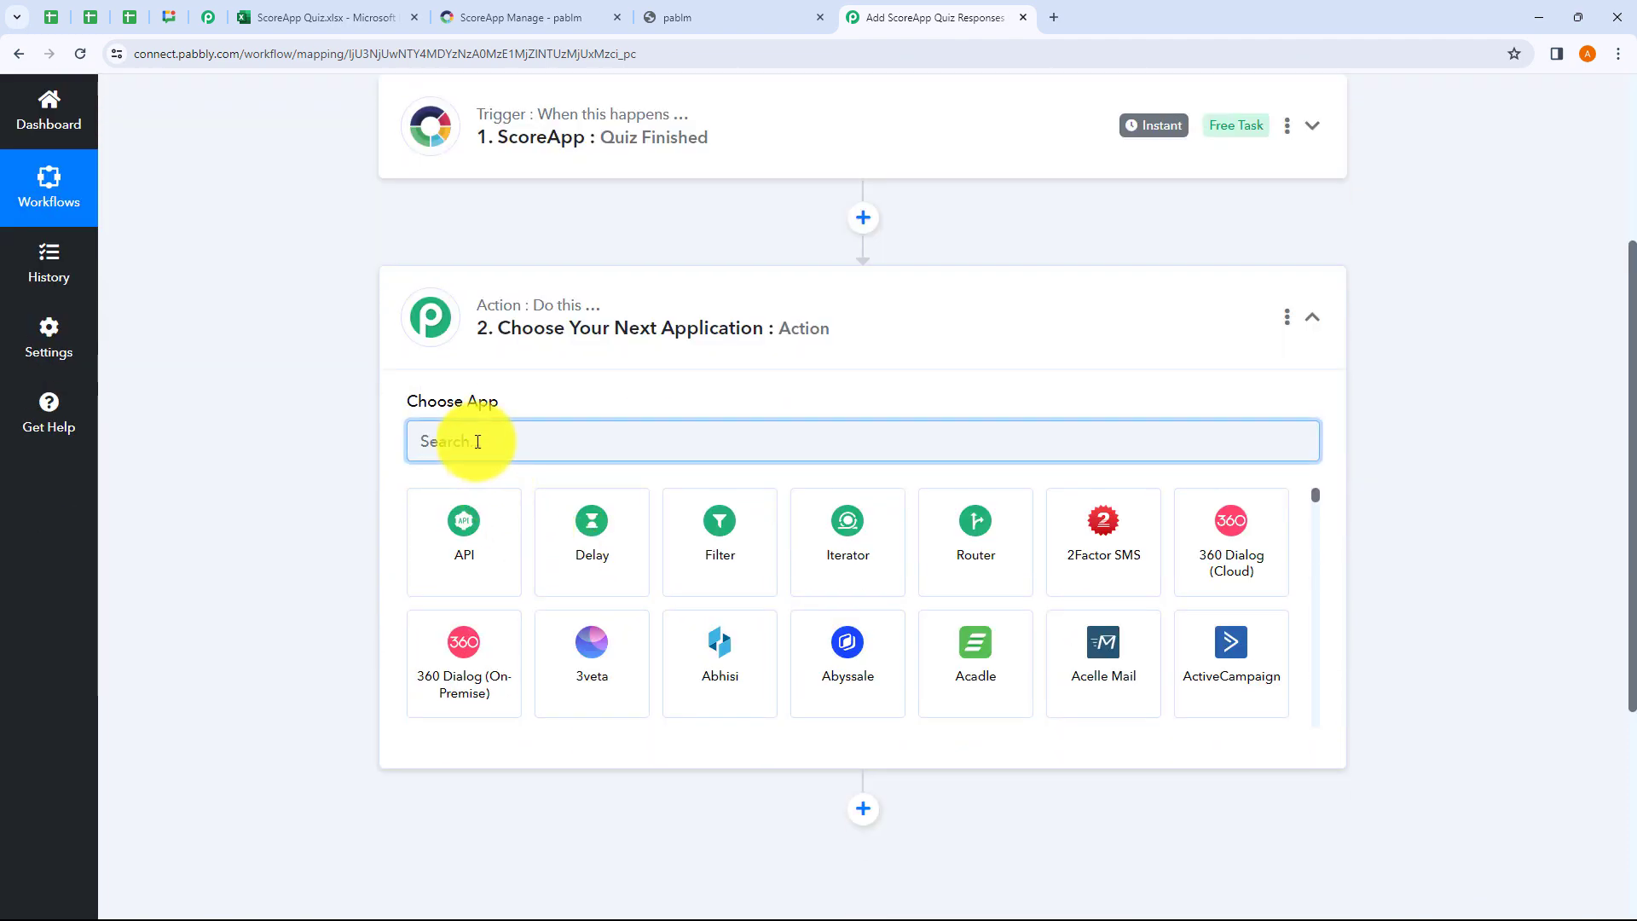
{"action": "type", "text": "Mi"}
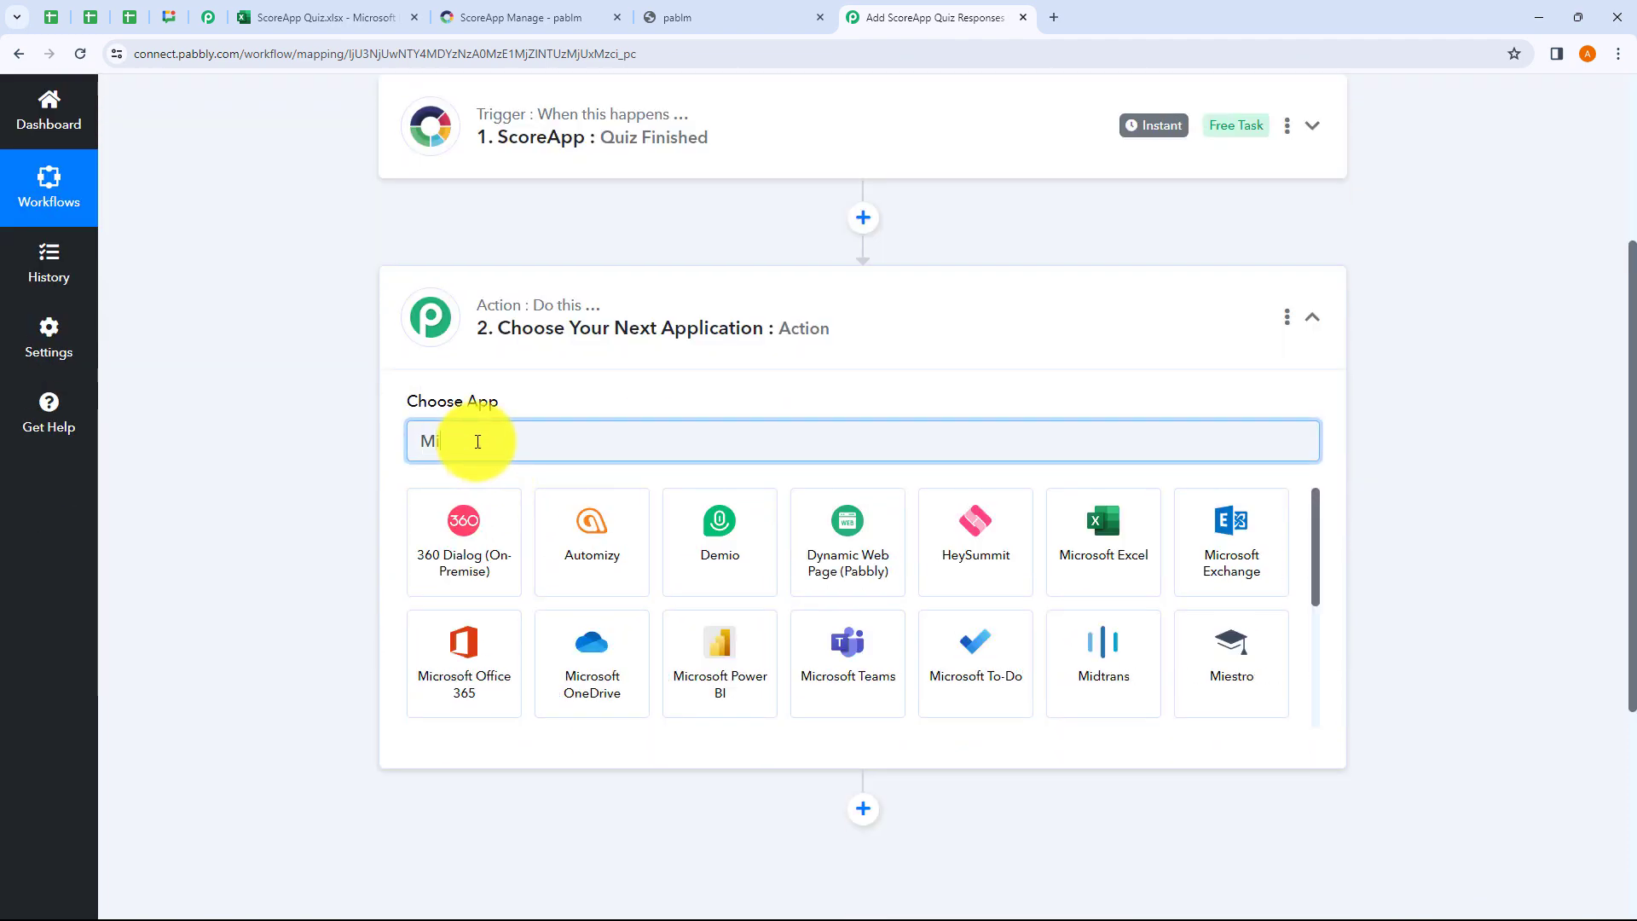
{"action": "type", "text": "cros"}
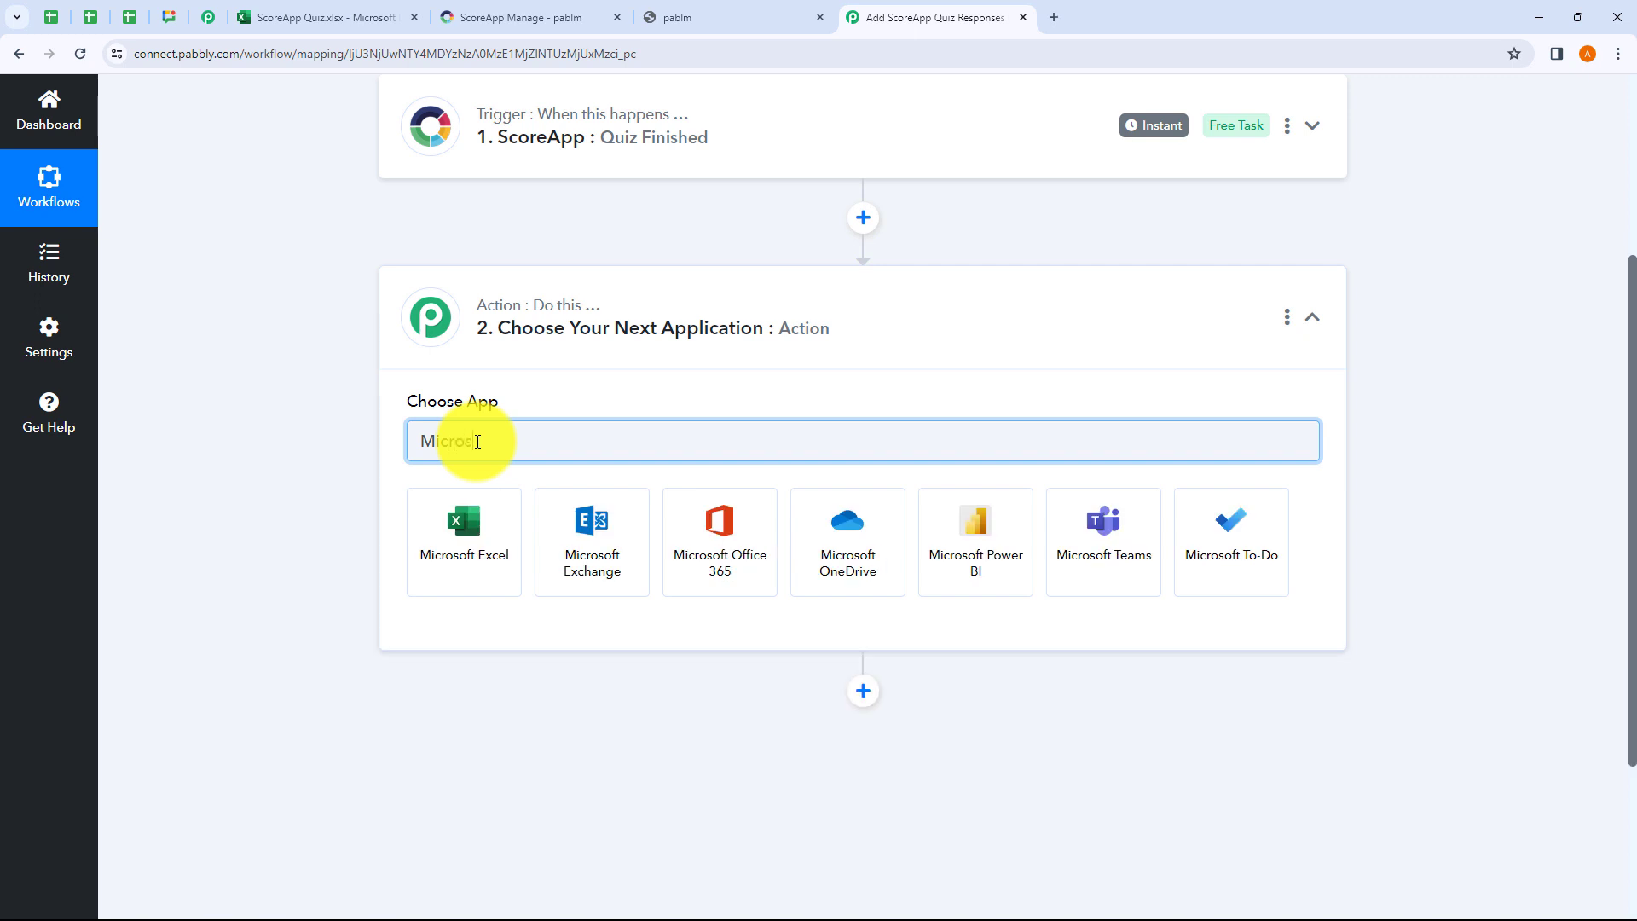
{"action": "type", "text": "oft"}
{"action": "left_click", "coordinate": [457, 520]}
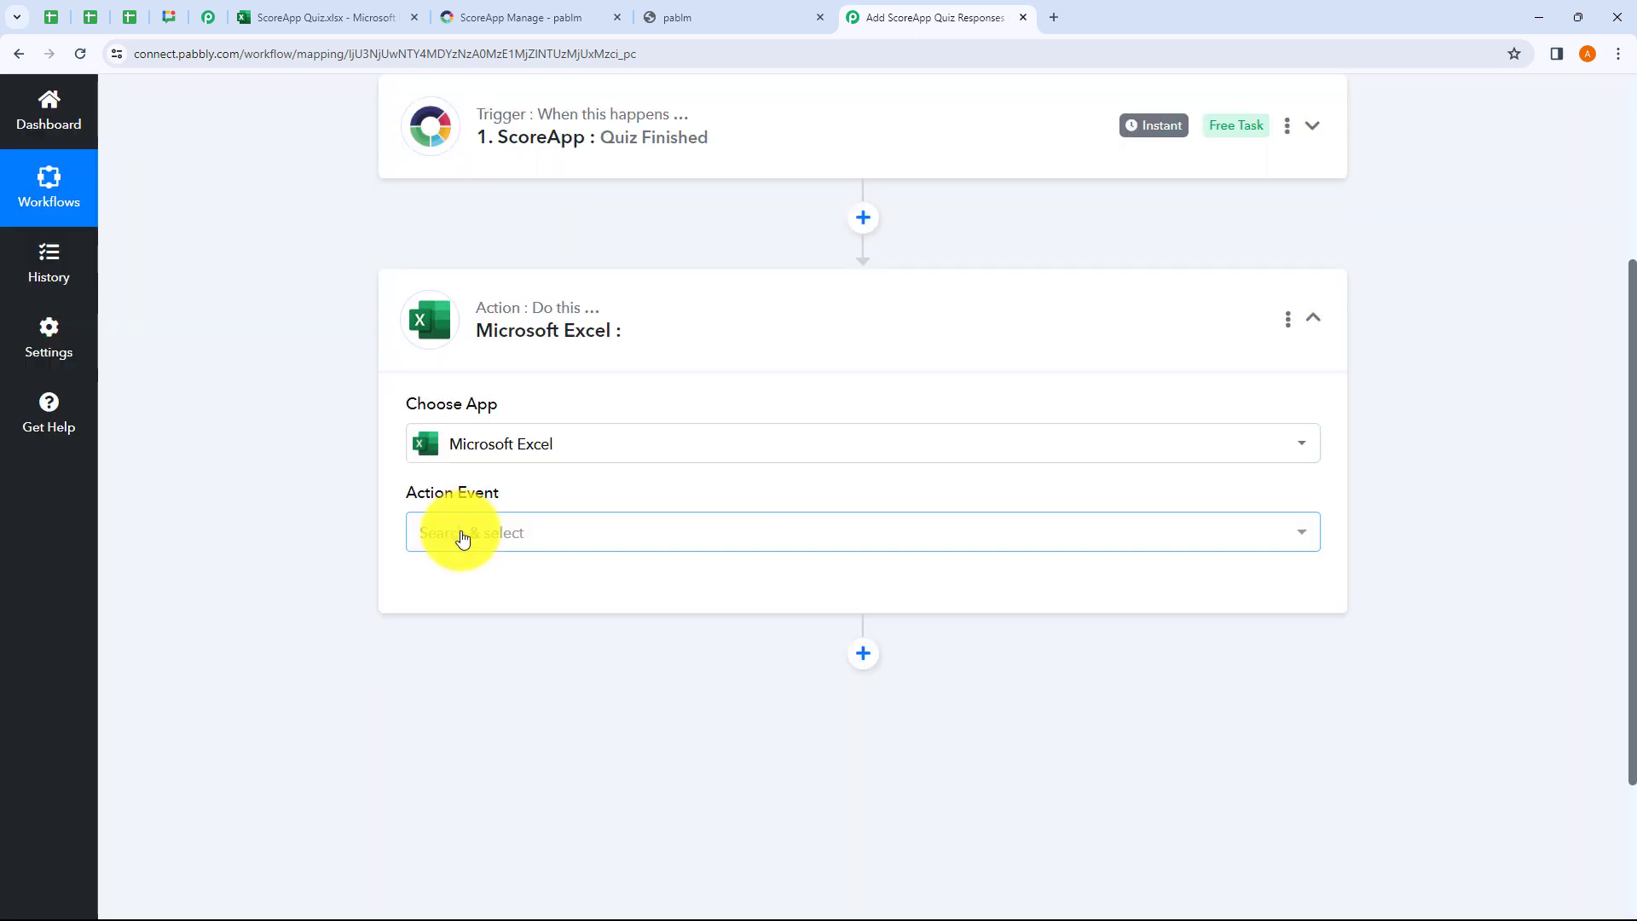
{"action": "left_click", "coordinate": [461, 537]}
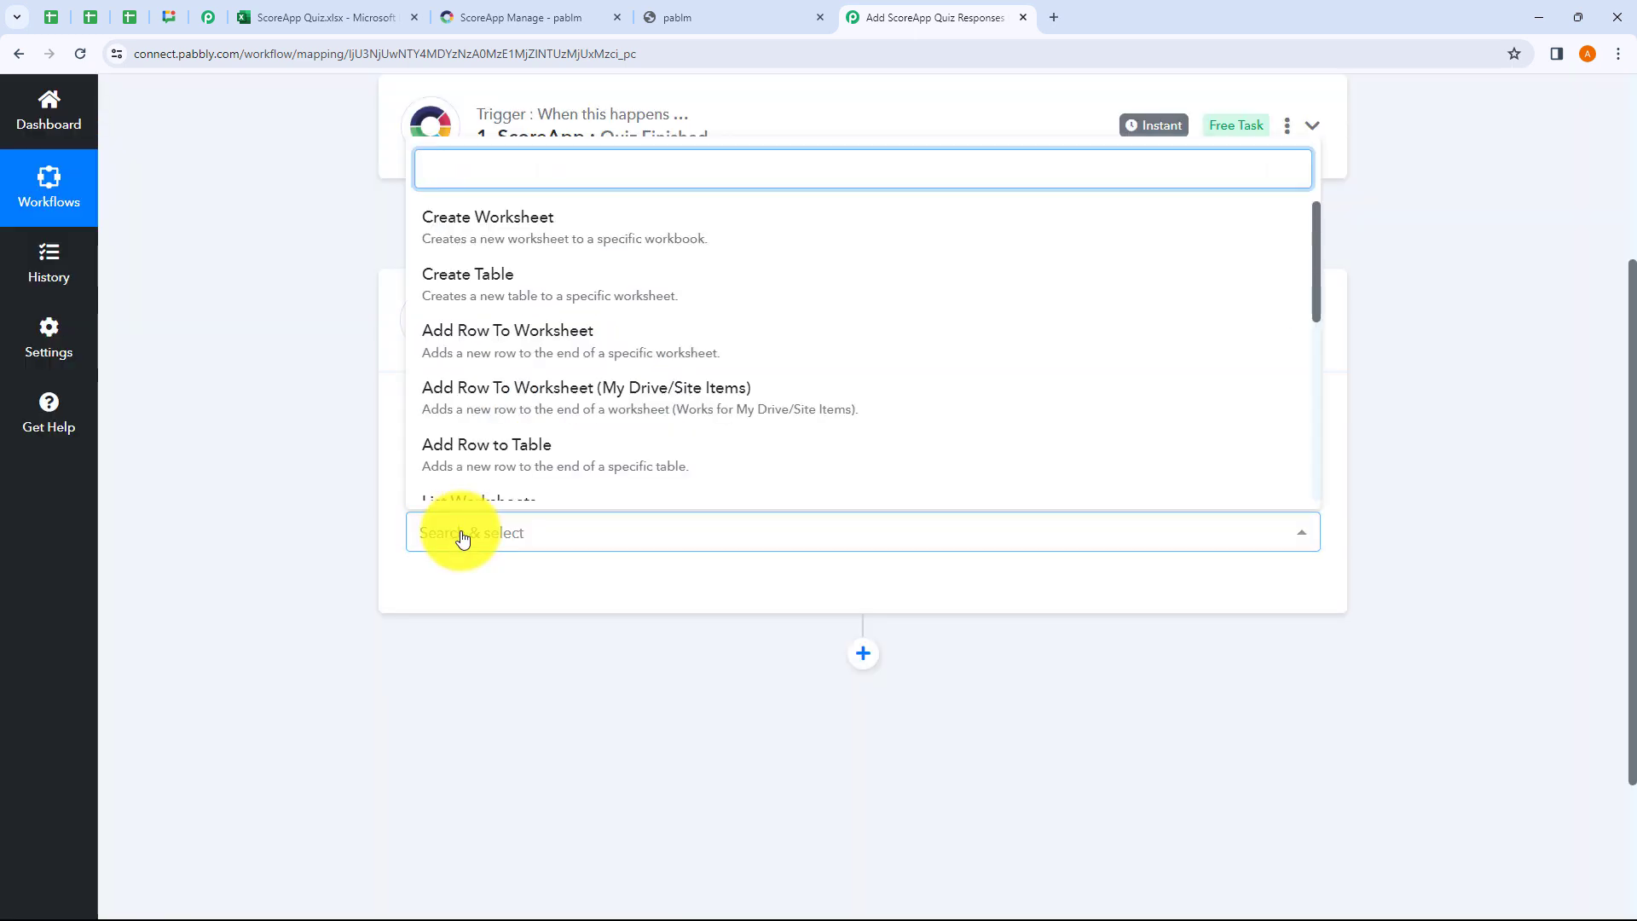
{"action": "left_click", "coordinate": [491, 337]}
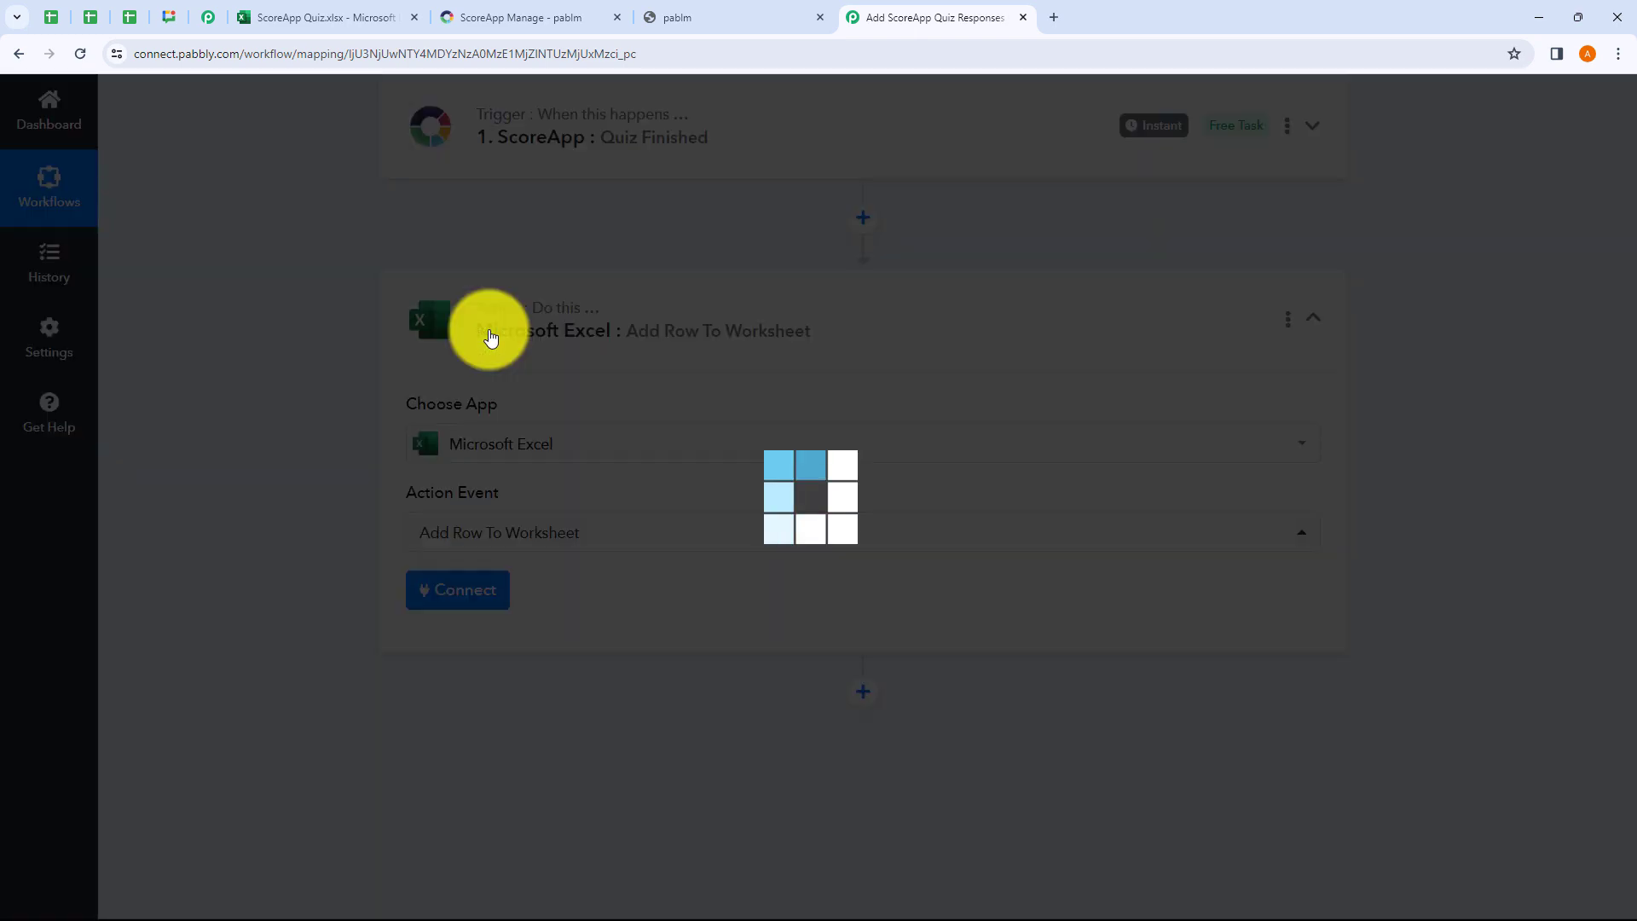
{"action": "left_click", "coordinate": [441, 580]}
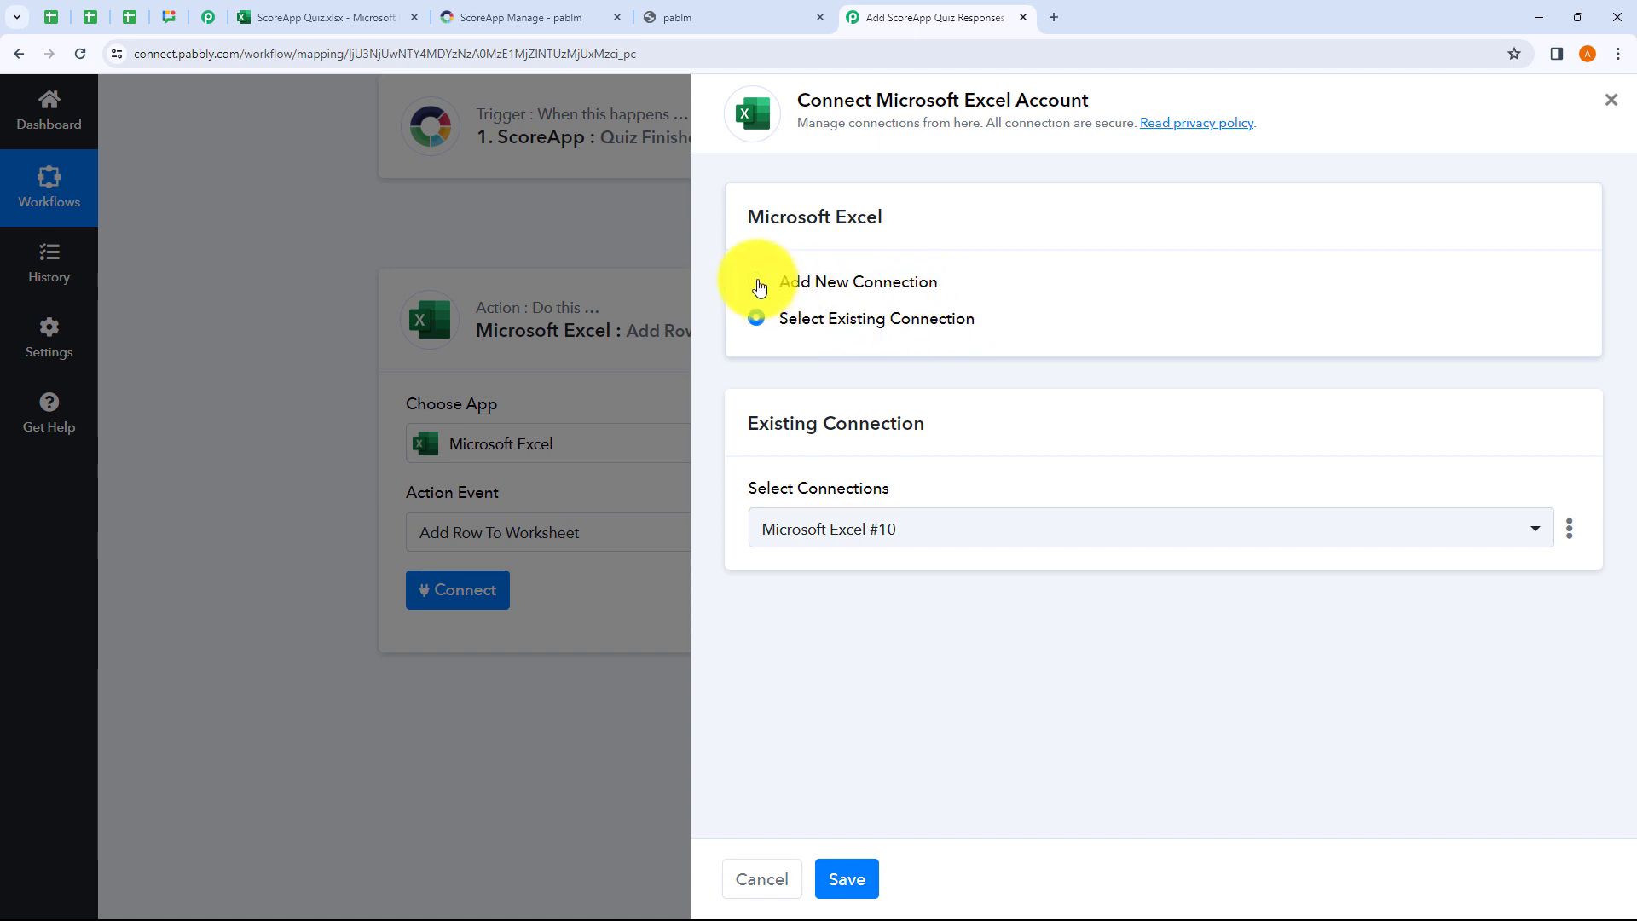
Keep the existing Microsoft Excel #10 connection for the Excel action and save it
{"action": "left_click", "coordinate": [757, 282]}
{"action": "left_click", "coordinate": [755, 323]}
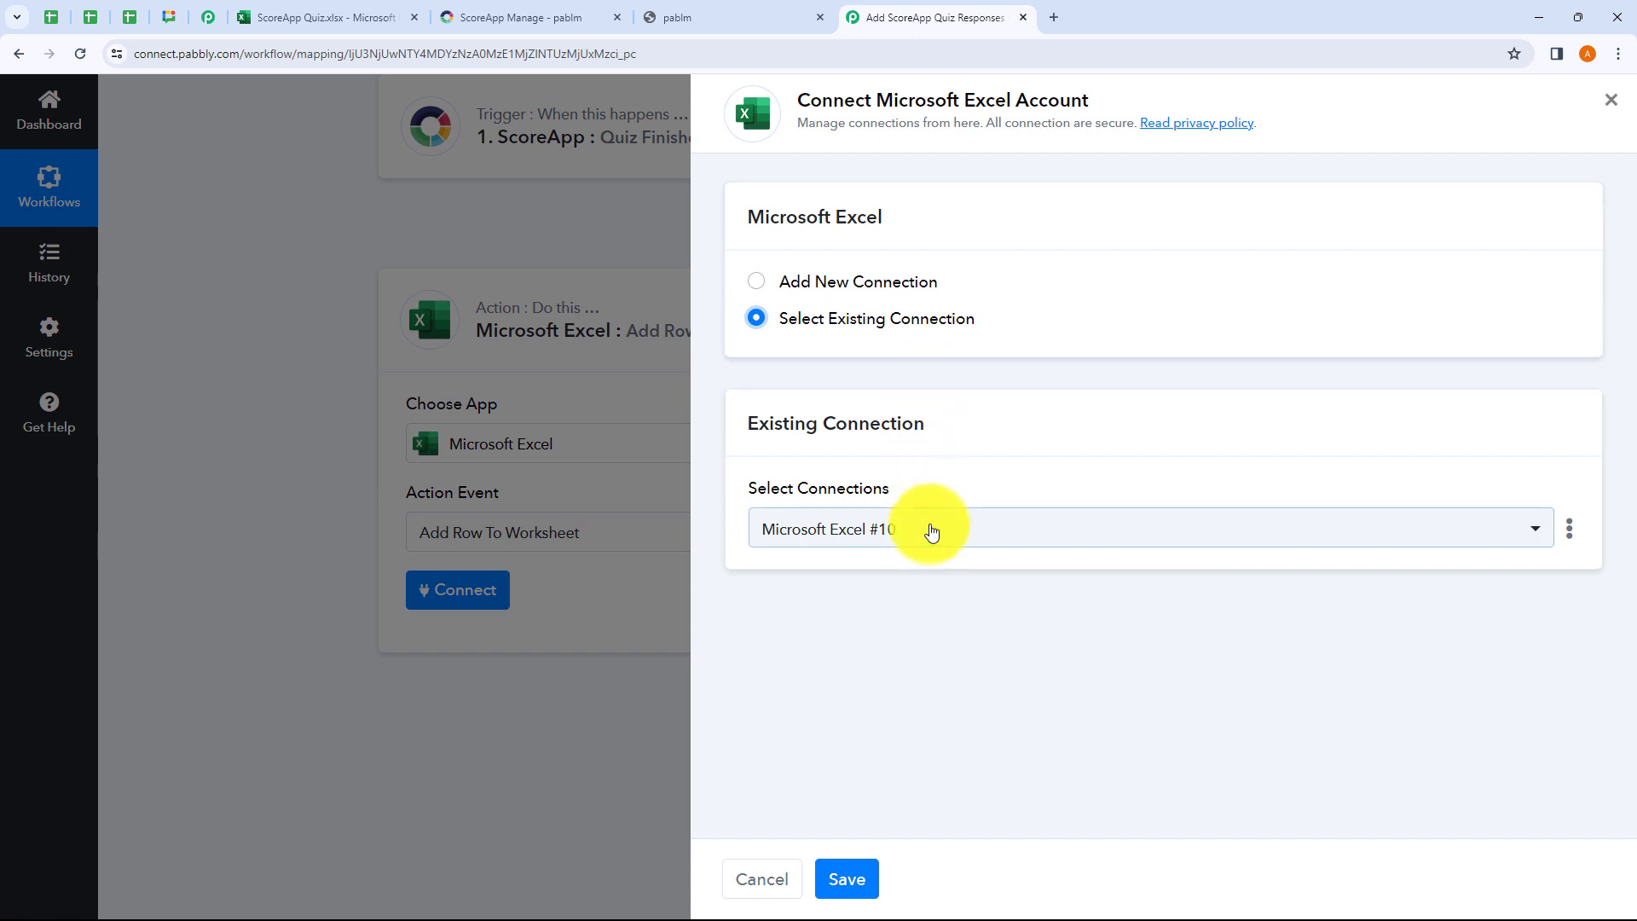
{"action": "left_click", "coordinate": [929, 529]}
{"action": "left_click", "coordinate": [722, 598]}
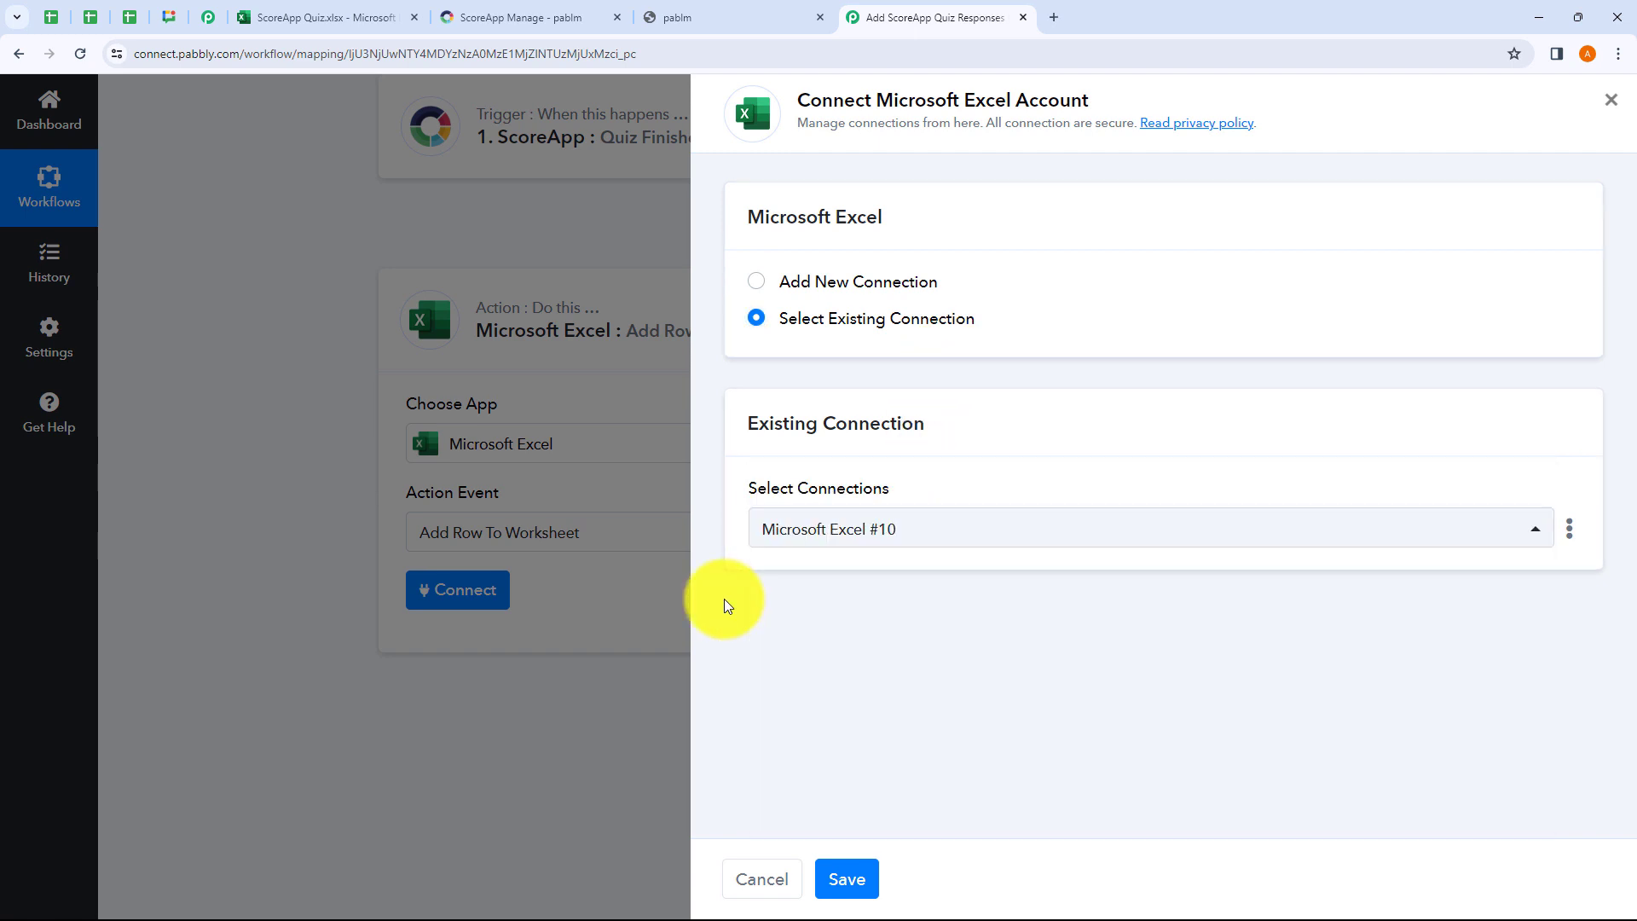
{"action": "left_click", "coordinate": [758, 284]}
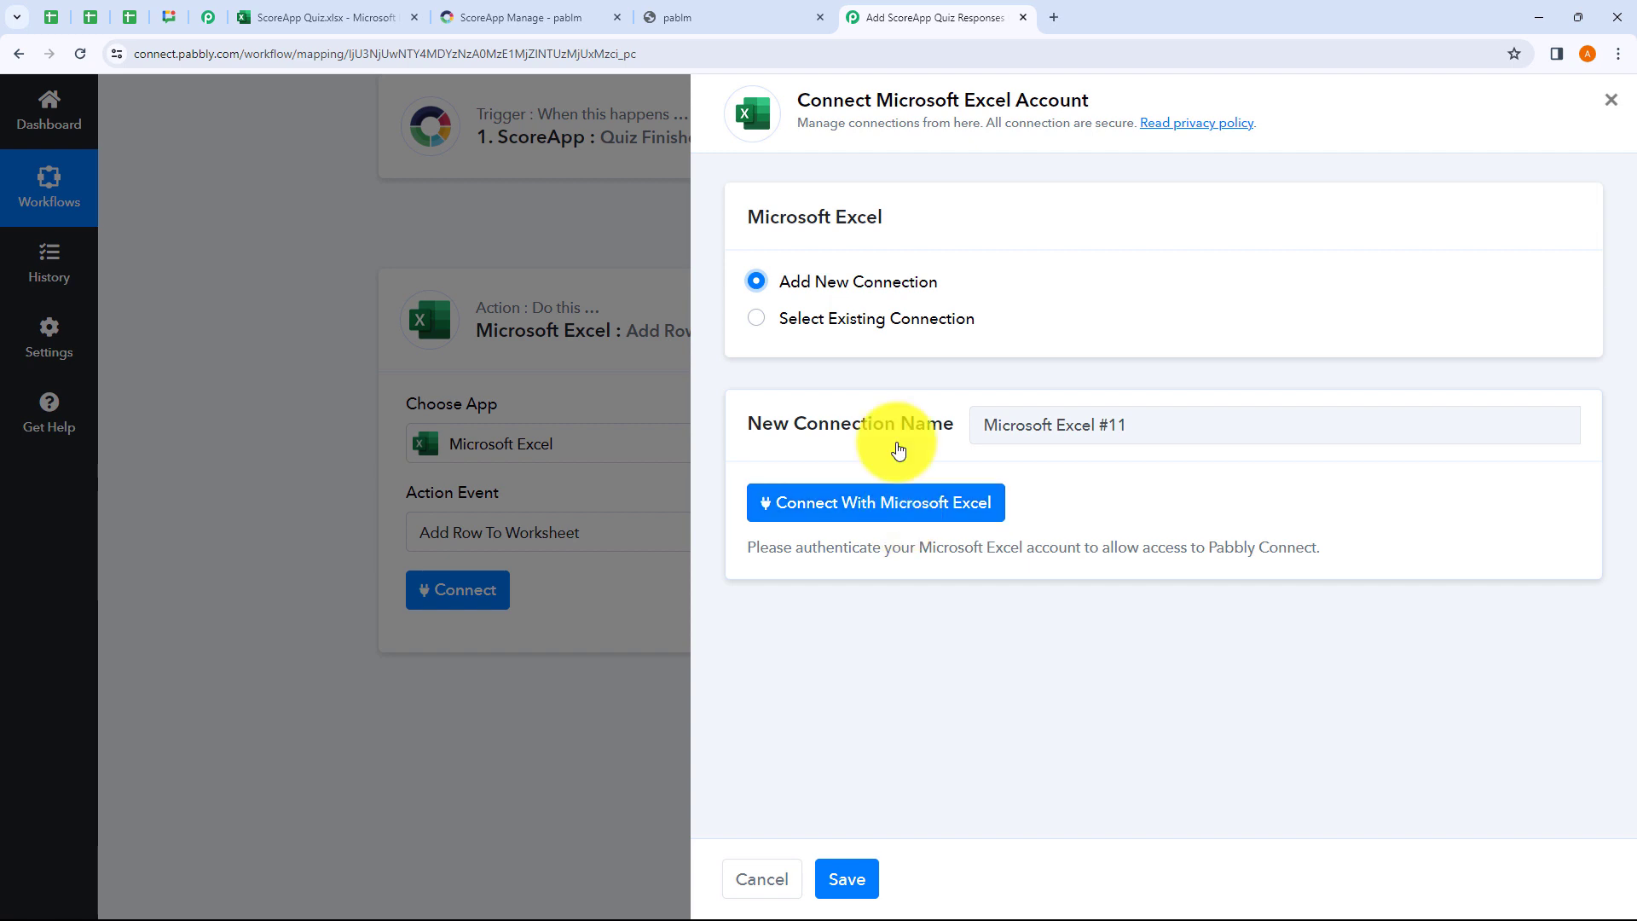
{"action": "left_click", "coordinate": [749, 319]}
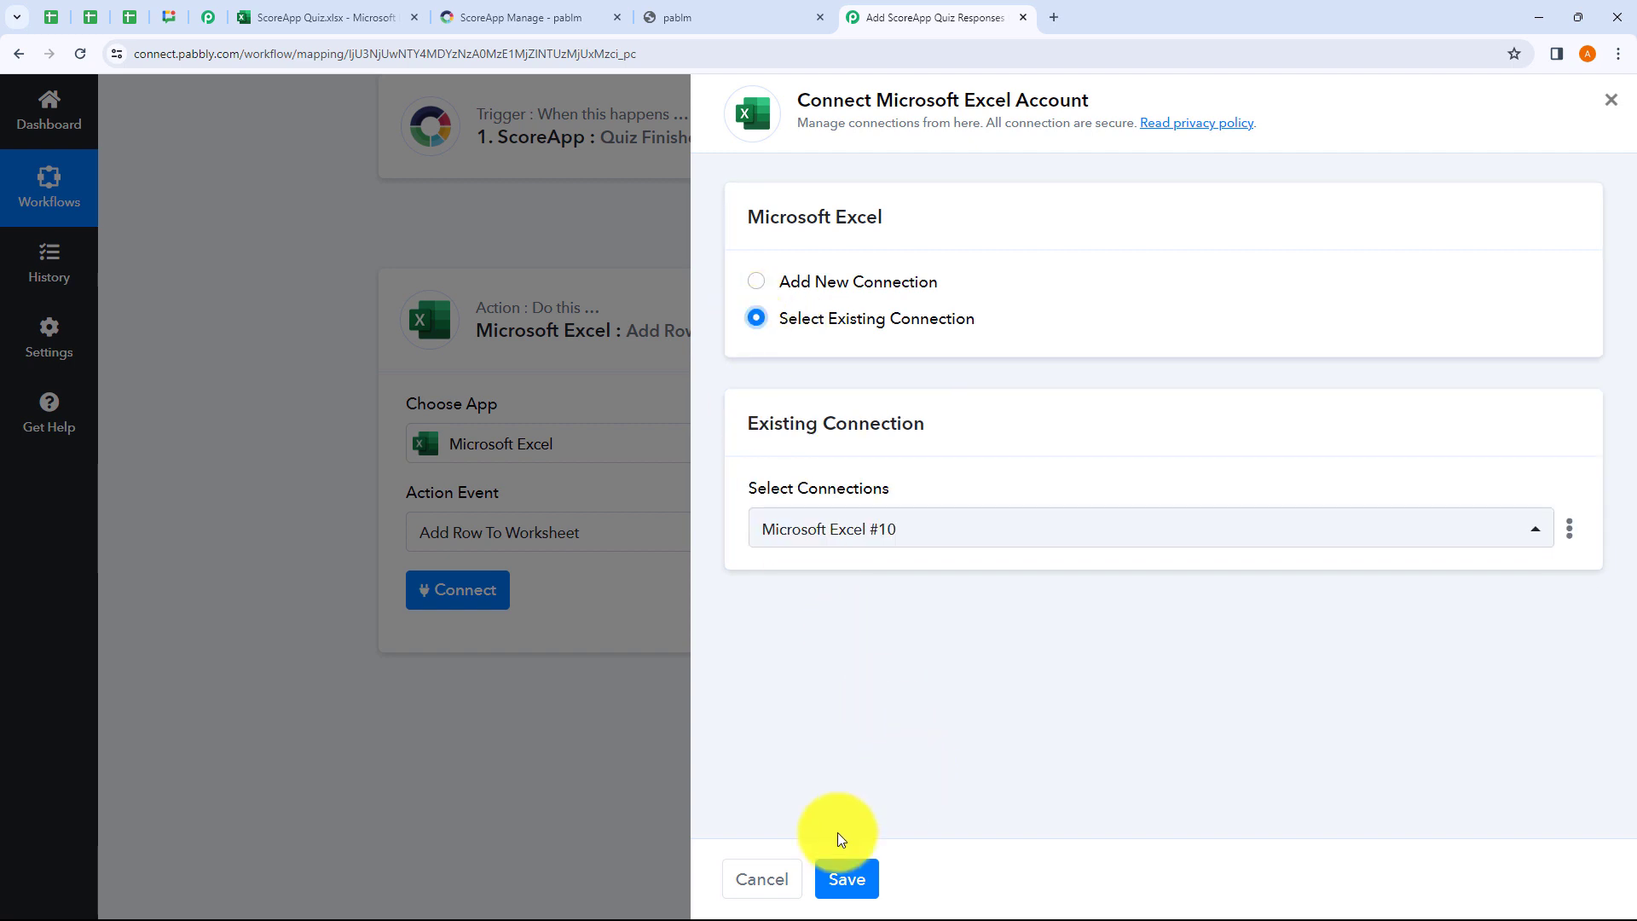
{"action": "left_click", "coordinate": [842, 881]}
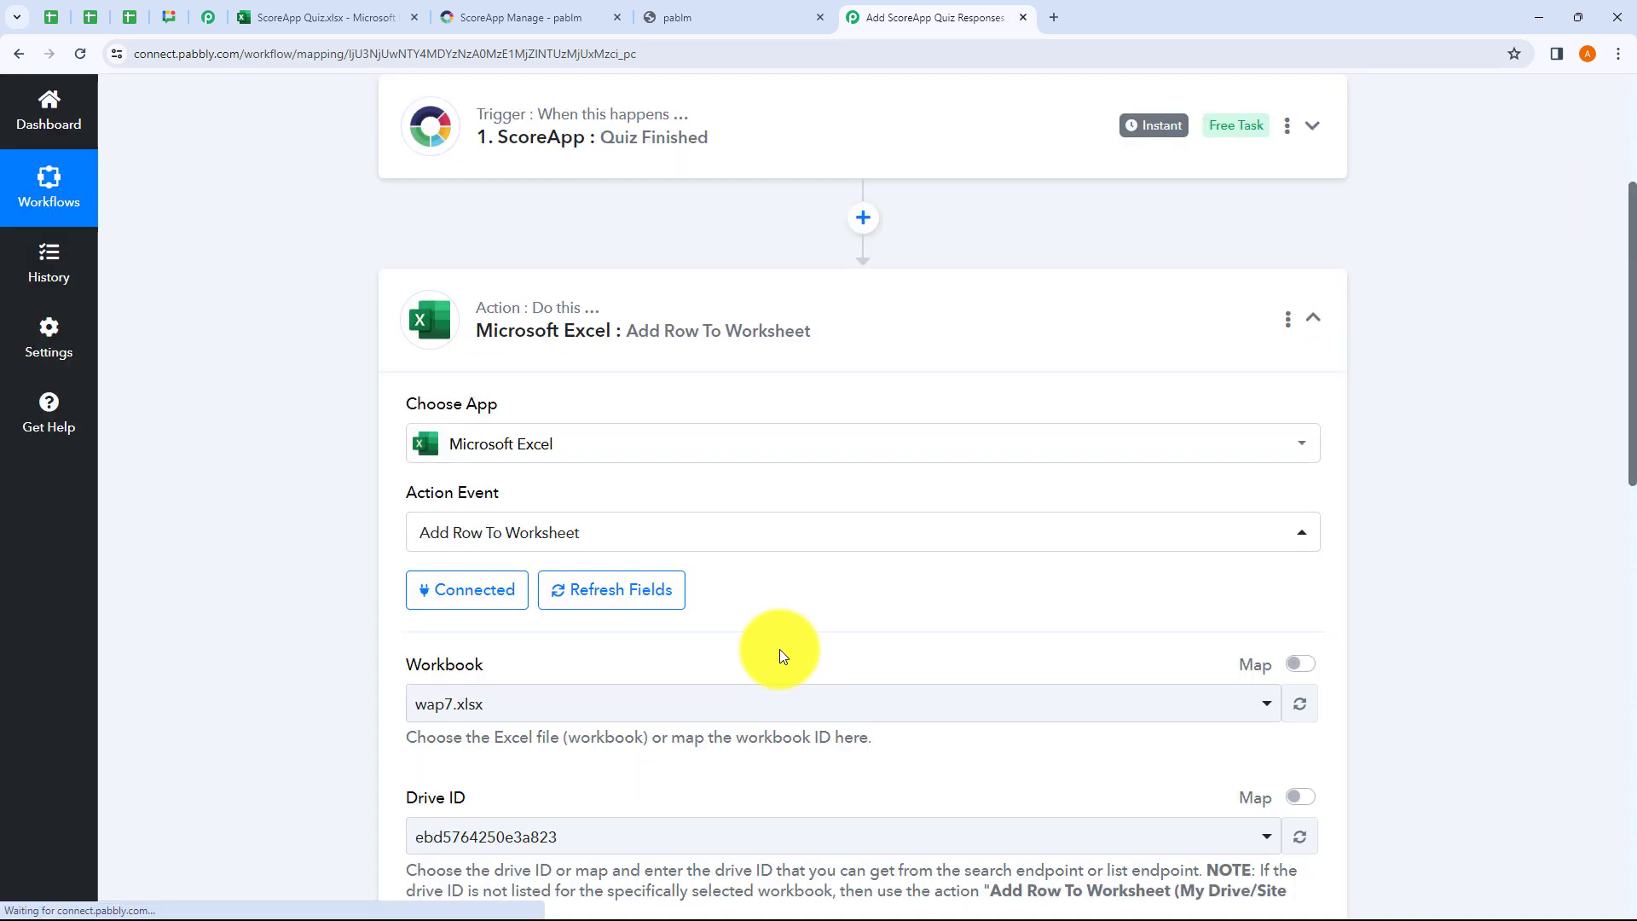
Review the Excel action fields and workbook list, then view the ScoreApp Quiz workbook's headers
{"action": "scroll", "coordinate": [770, 561], "scroll_direction": "down", "scroll_amount": 1}
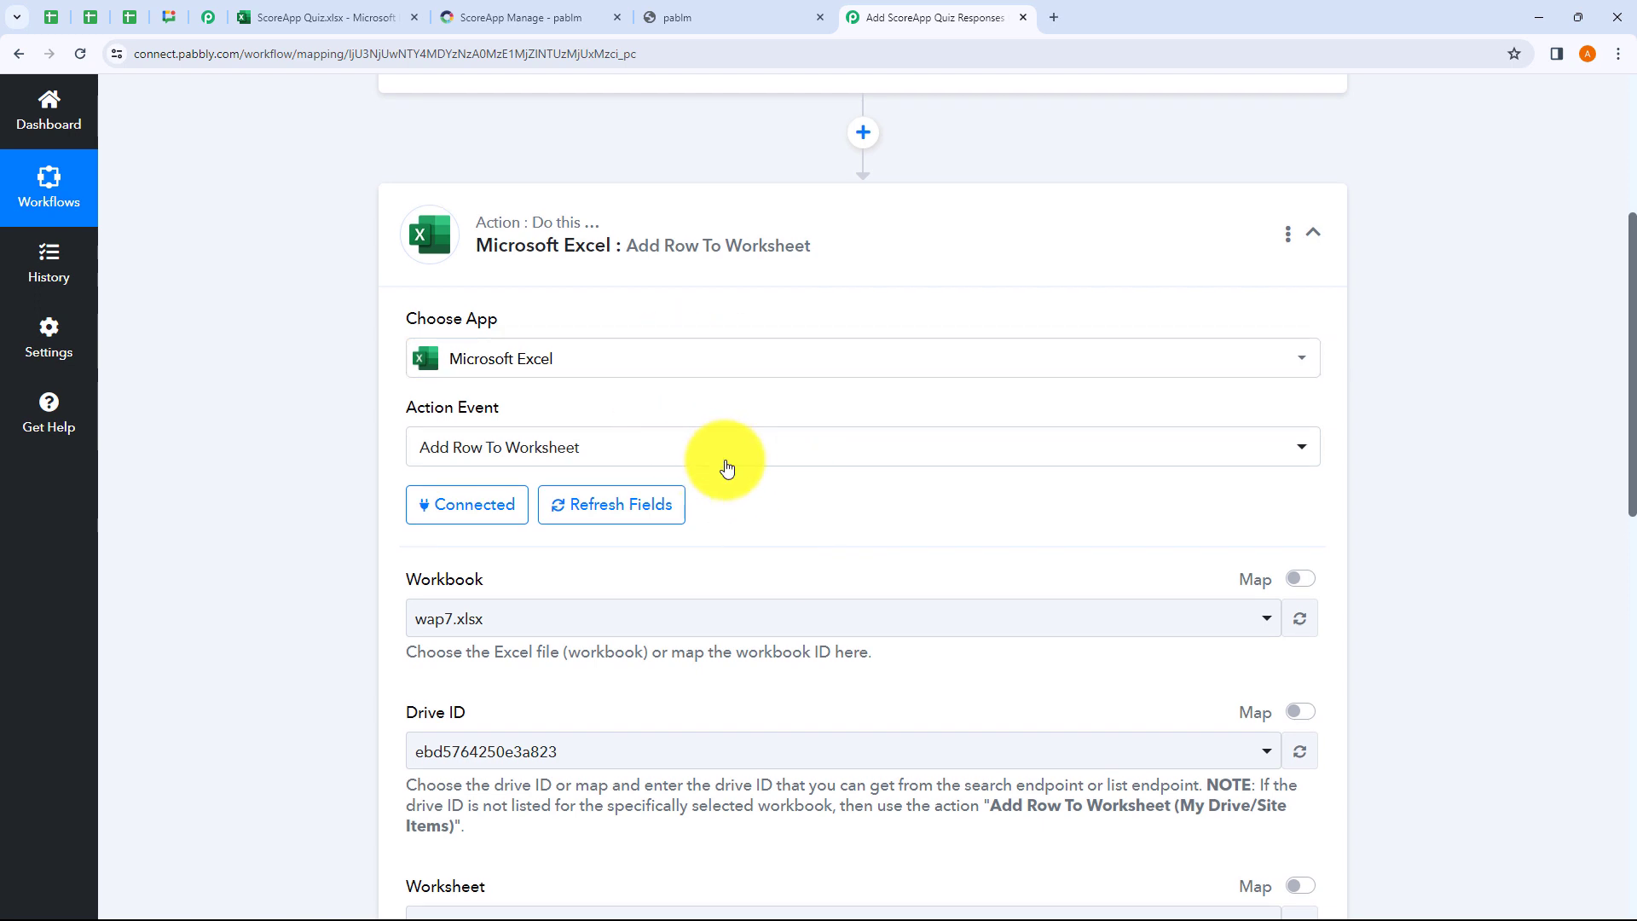
{"action": "scroll", "coordinate": [770, 457], "scroll_direction": "down", "scroll_amount": 1}
{"action": "scroll", "coordinate": [769, 457], "scroll_direction": "down", "scroll_amount": 1}
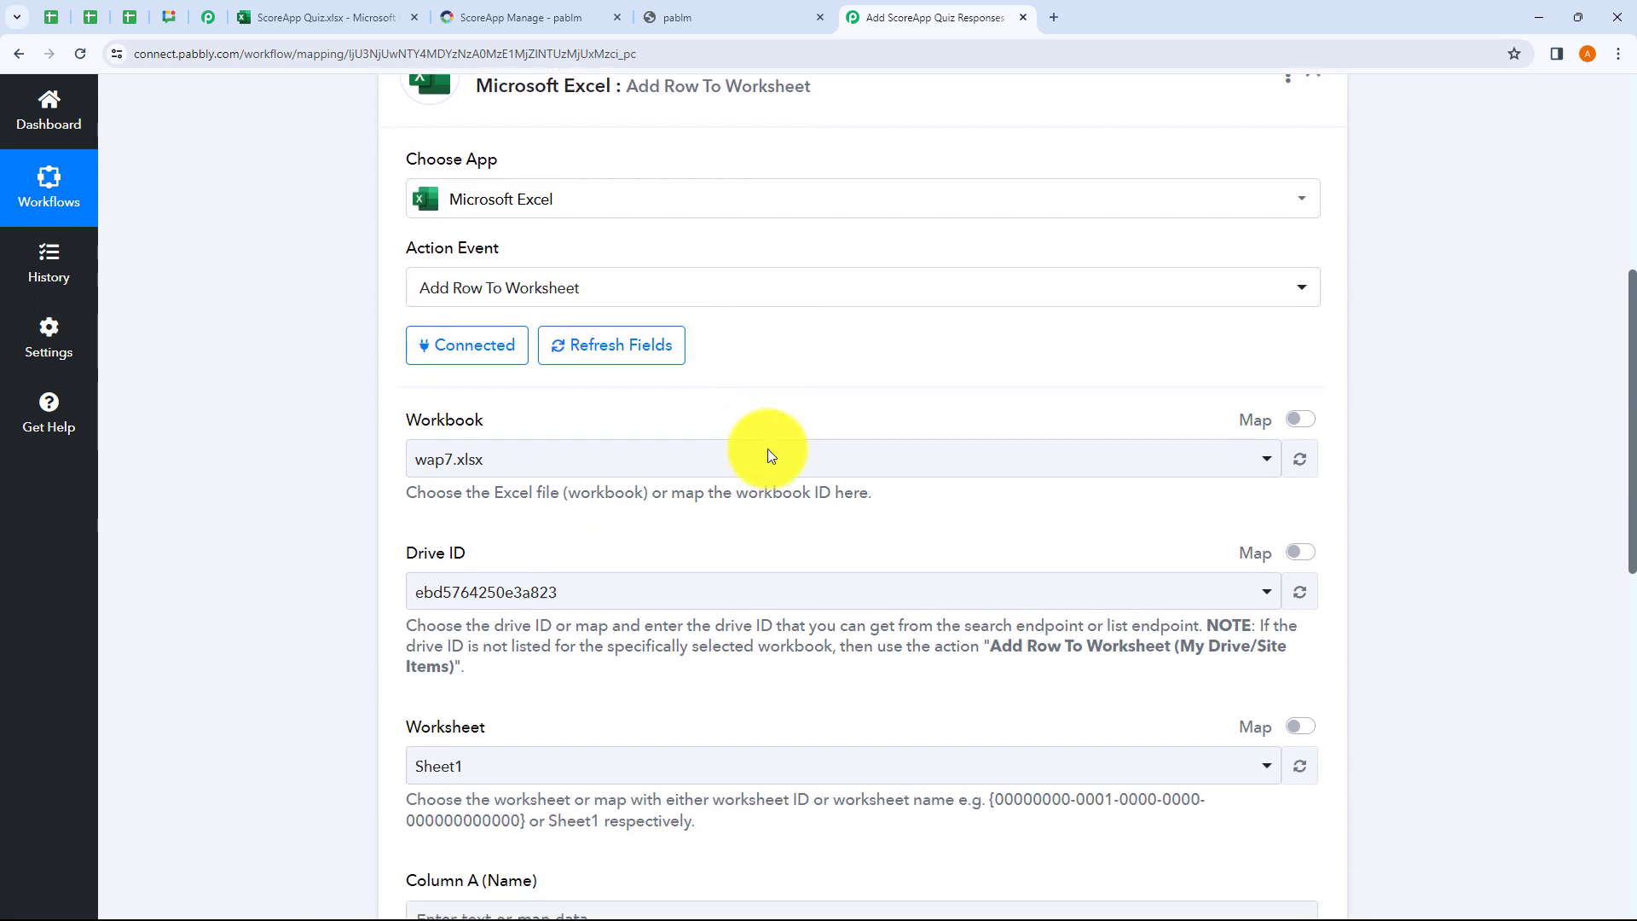
{"action": "scroll", "coordinate": [770, 457], "scroll_direction": "down", "scroll_amount": 1}
{"action": "scroll", "coordinate": [770, 457], "scroll_direction": "down", "scroll_amount": 1}
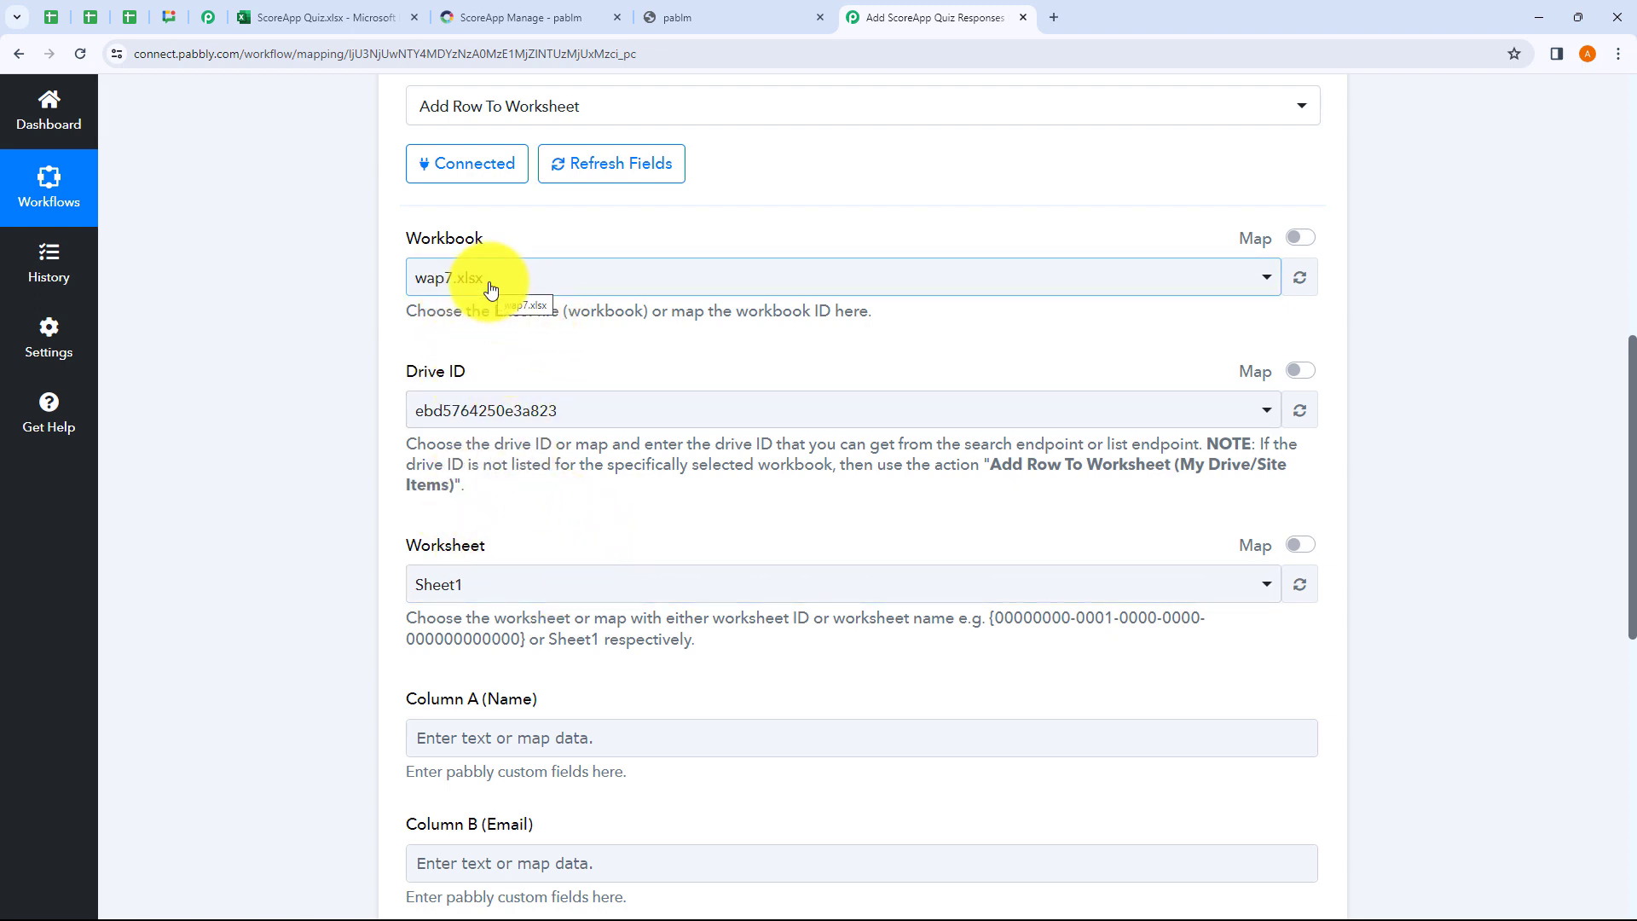
{"action": "scroll", "coordinate": [573, 499], "scroll_direction": "down", "scroll_amount": 2}
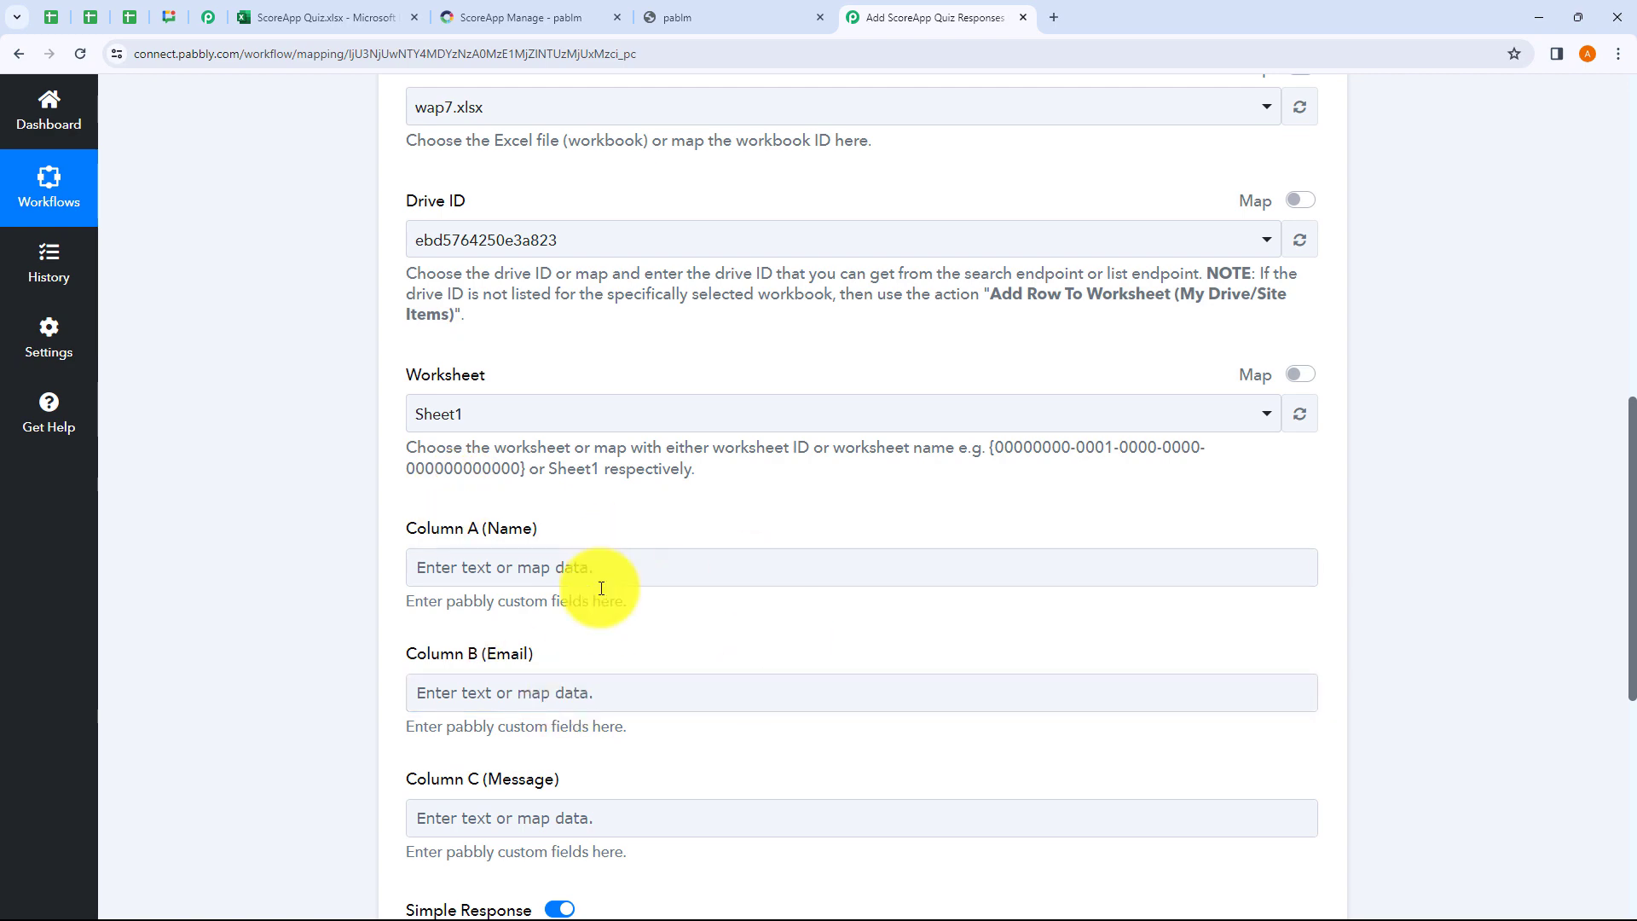
{"action": "scroll", "coordinate": [699, 596], "scroll_direction": "up", "scroll_amount": 3}
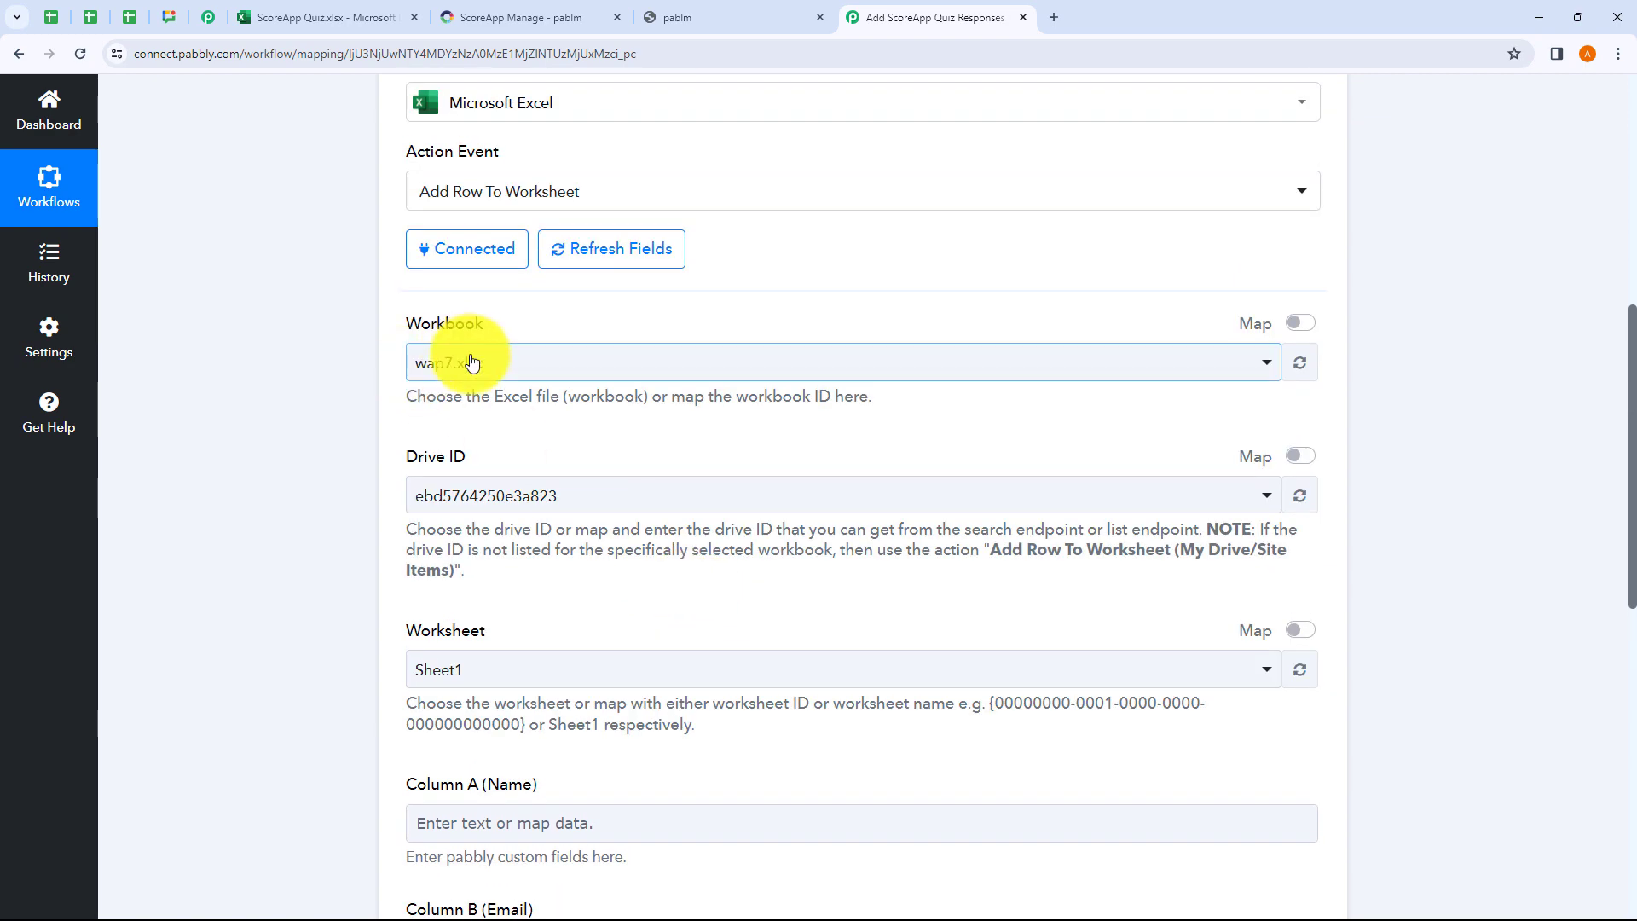
{"action": "left_click", "coordinate": [471, 362]}
{"action": "left_click", "coordinate": [274, 24]}
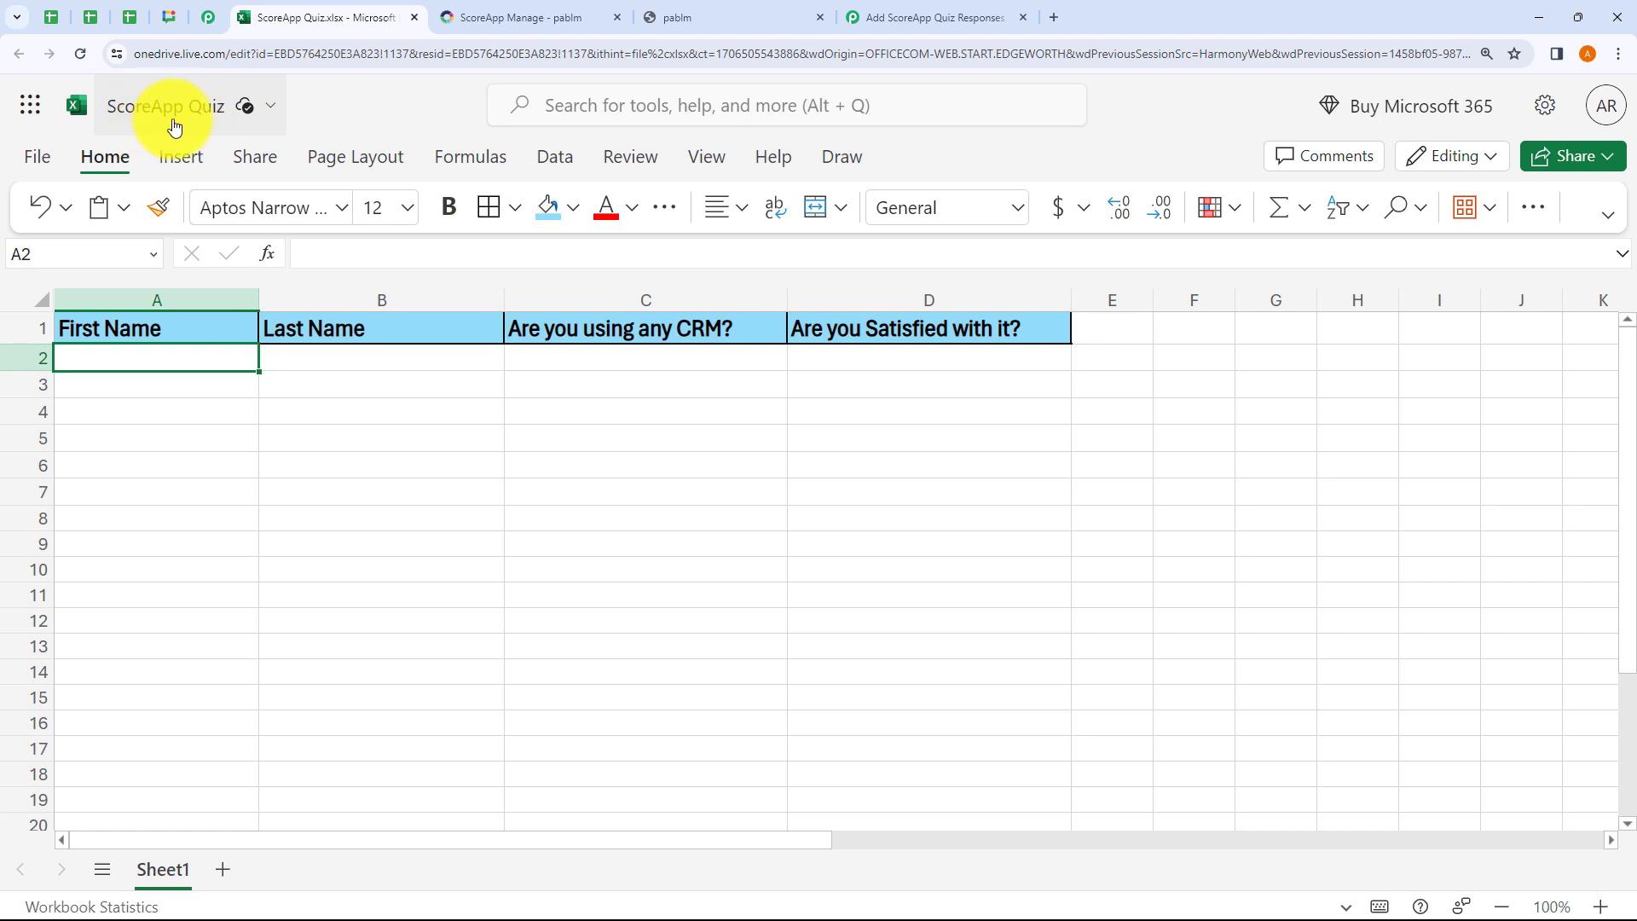
Set the Excel step's workbook to ScoreApp Quiz.xlsx and its worksheet to Sheet1
{"action": "left_click", "coordinate": [899, 24]}
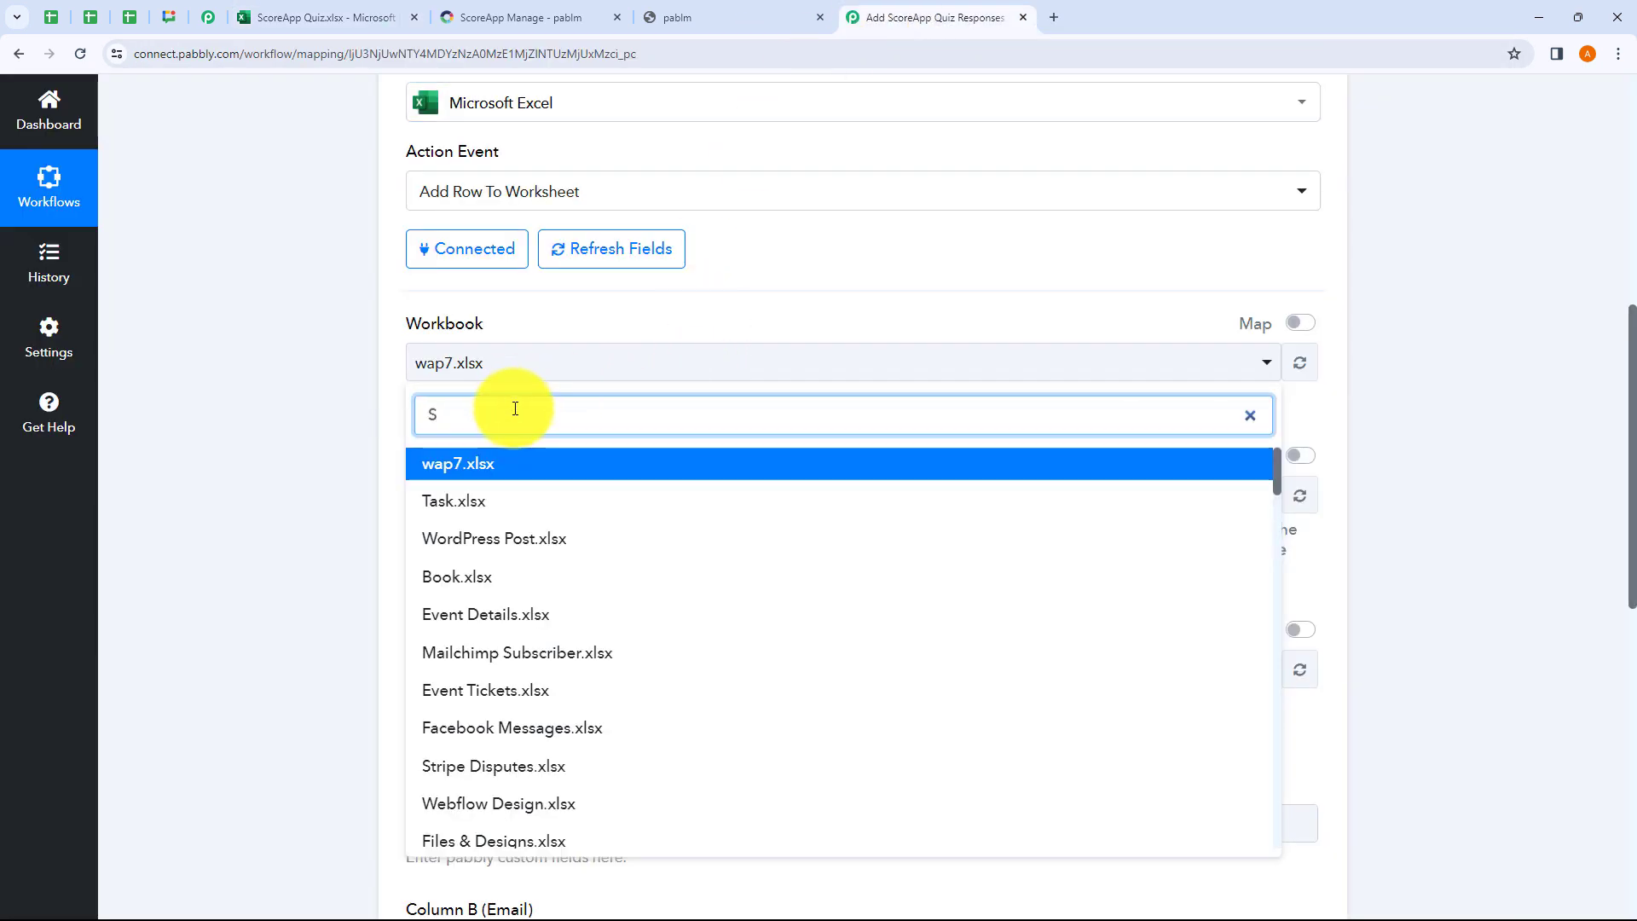
{"action": "type", "text": "coreApp"}
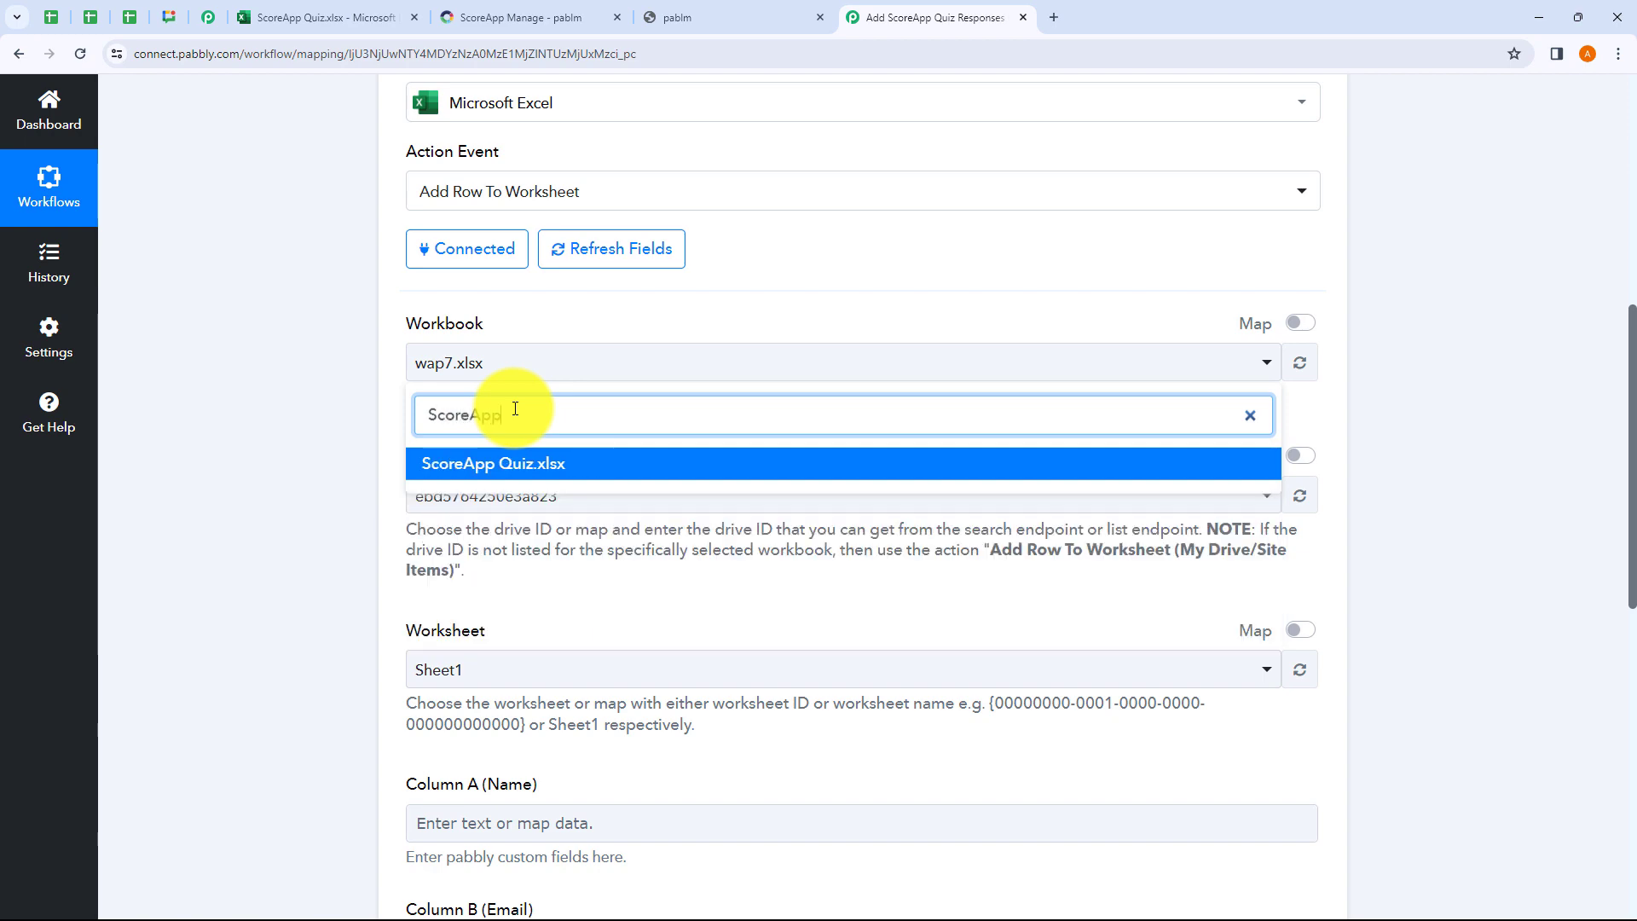
{"action": "left_click", "coordinate": [519, 463]}
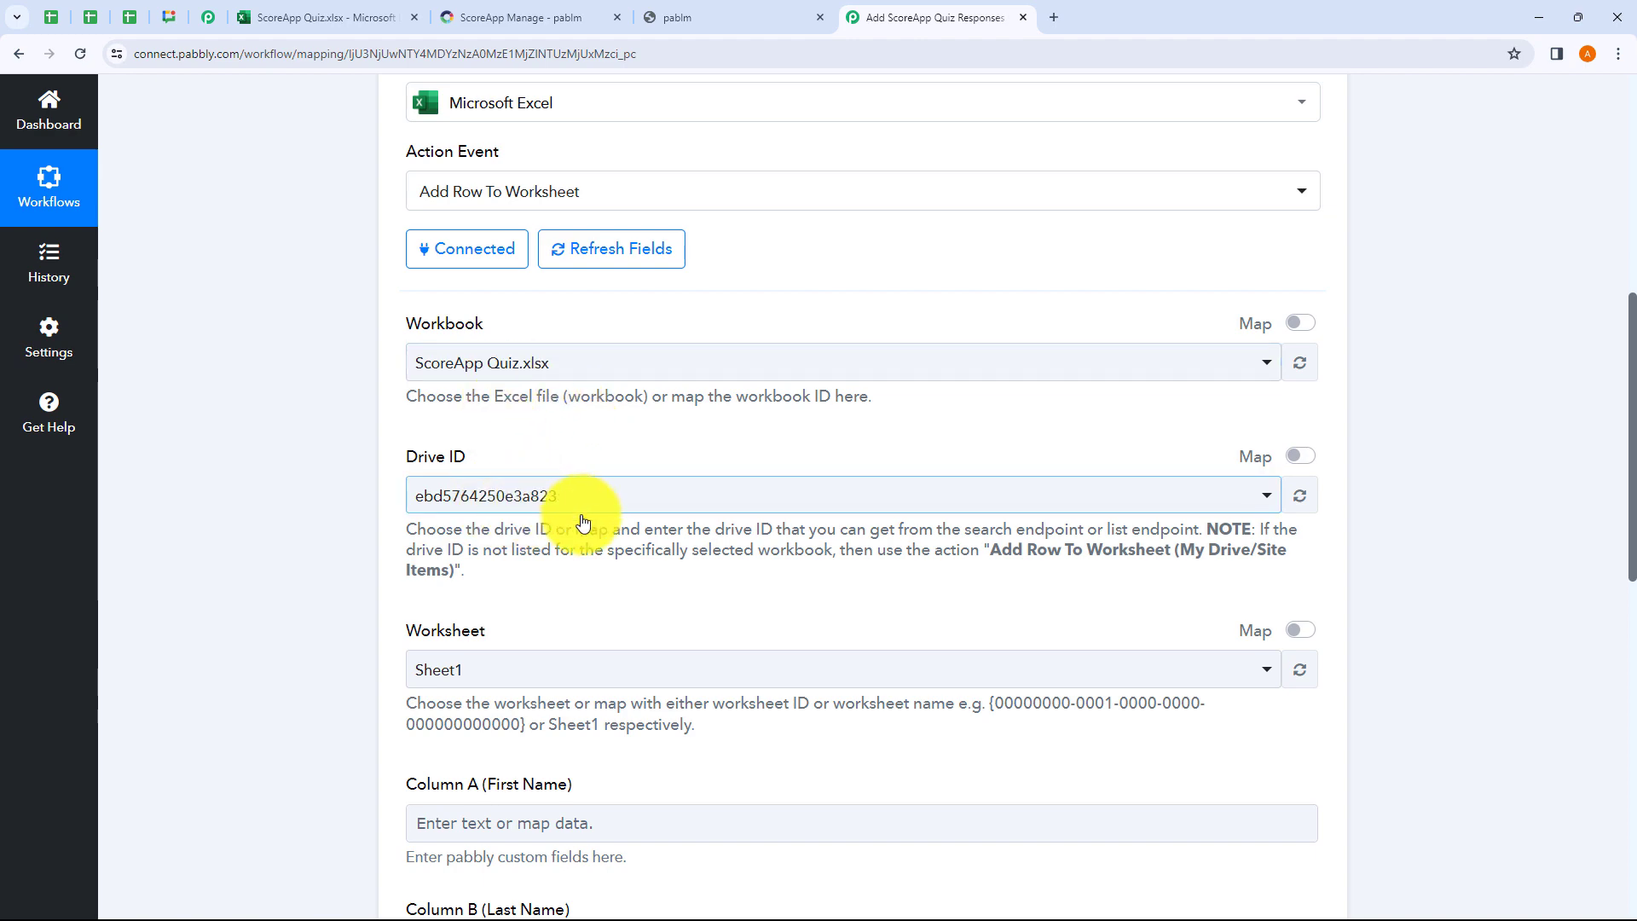
{"action": "scroll", "coordinate": [595, 522], "scroll_direction": "down", "scroll_amount": 3}
{"action": "left_click", "coordinate": [530, 414]}
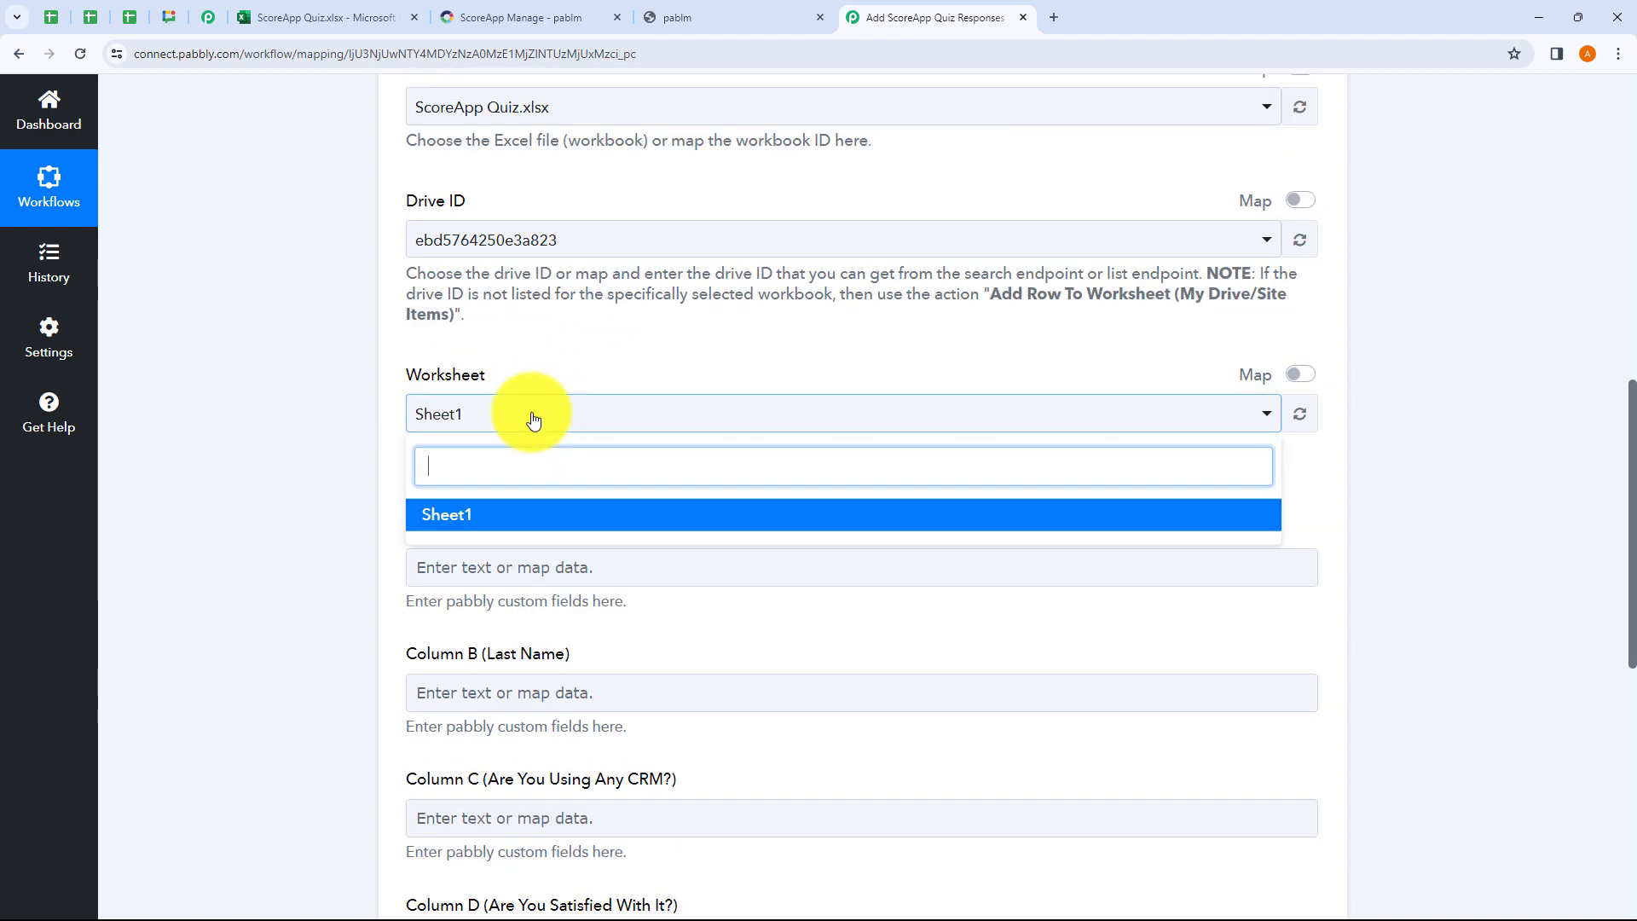
{"action": "left_click", "coordinate": [278, 366]}
Check Sheet1 in the Excel tab, then open the data choices for Column A
{"action": "left_click", "coordinate": [333, 17]}
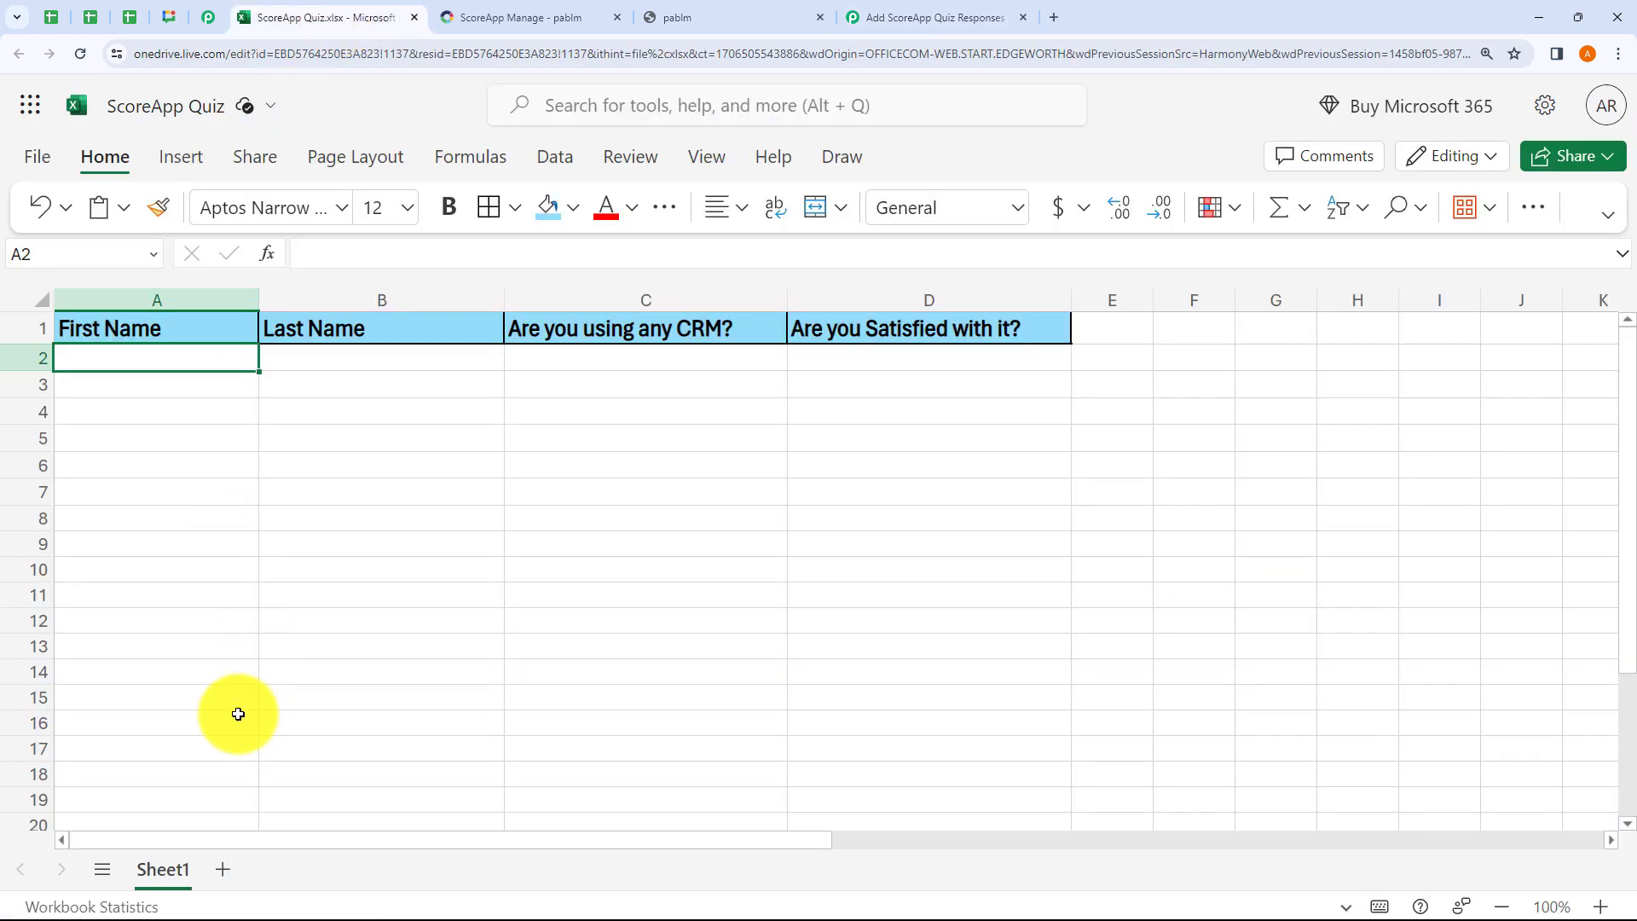
{"action": "left_click", "coordinate": [862, 19]}
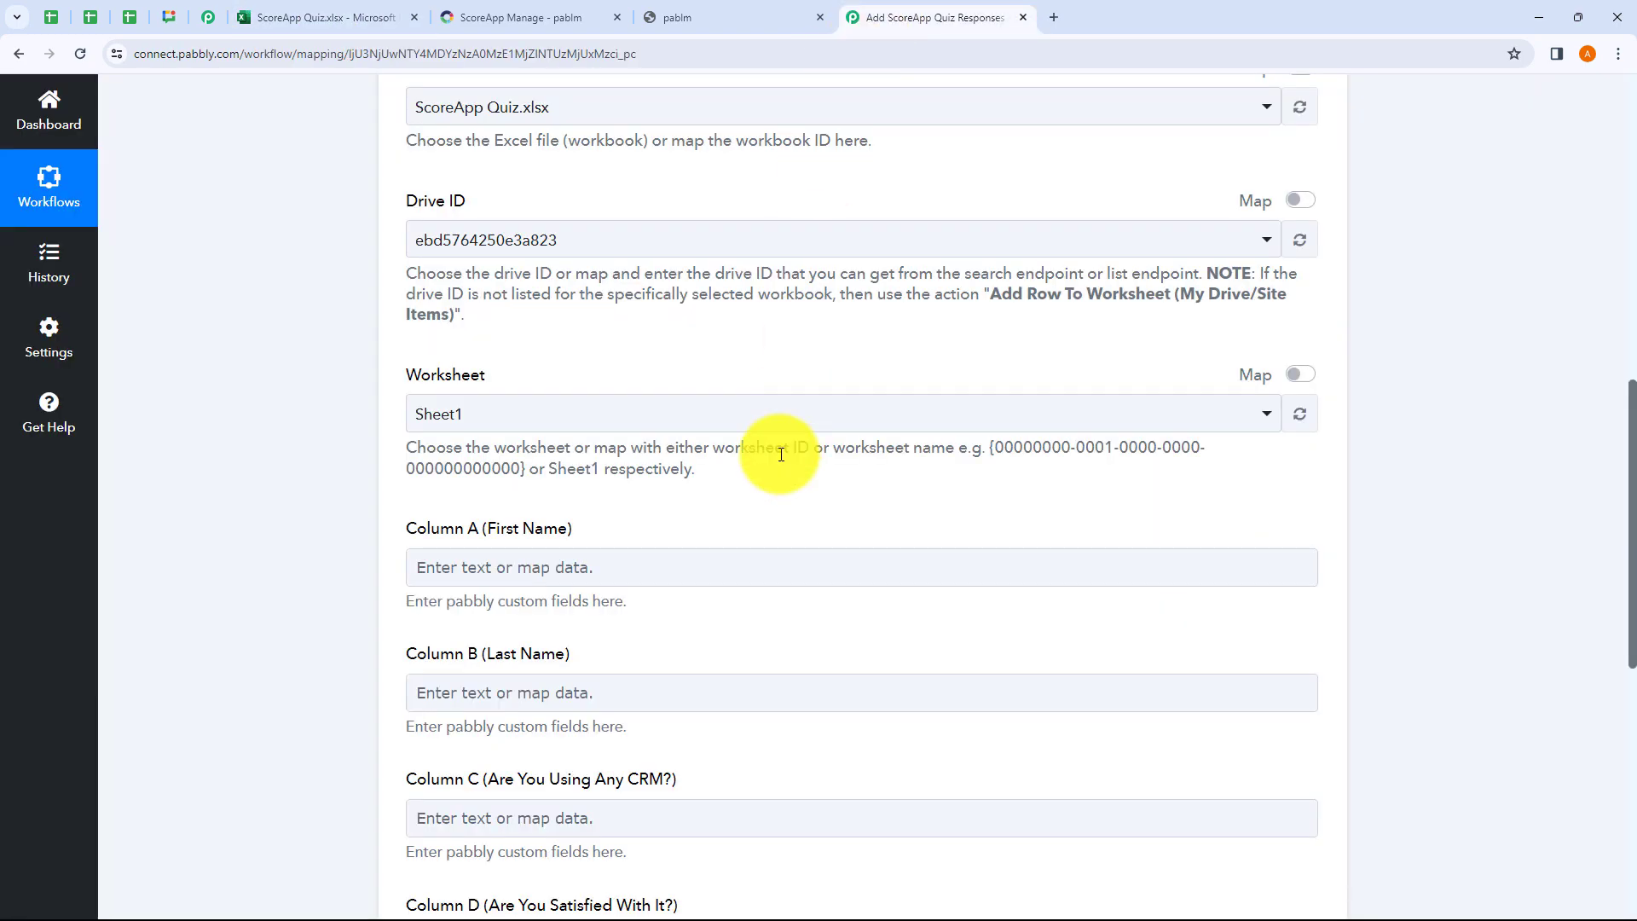
{"action": "scroll", "coordinate": [782, 455], "scroll_direction": "down", "scroll_amount": 1}
{"action": "scroll", "coordinate": [779, 451], "scroll_direction": "down", "scroll_amount": 2}
{"action": "left_click", "coordinate": [500, 322]}
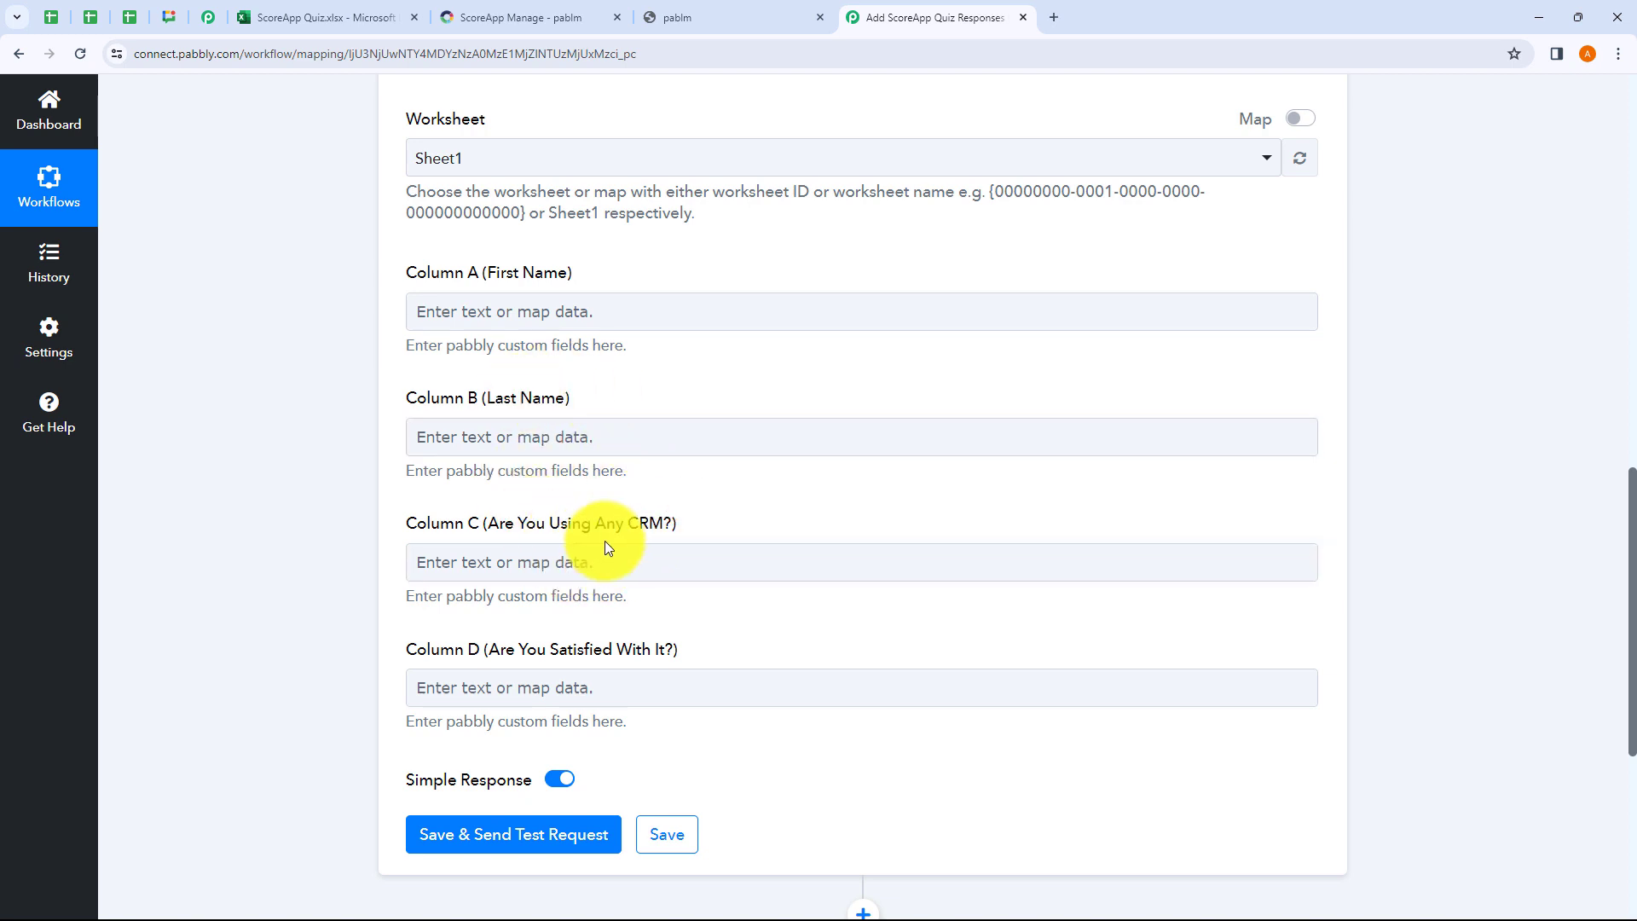
{"action": "left_click", "coordinate": [567, 312]}
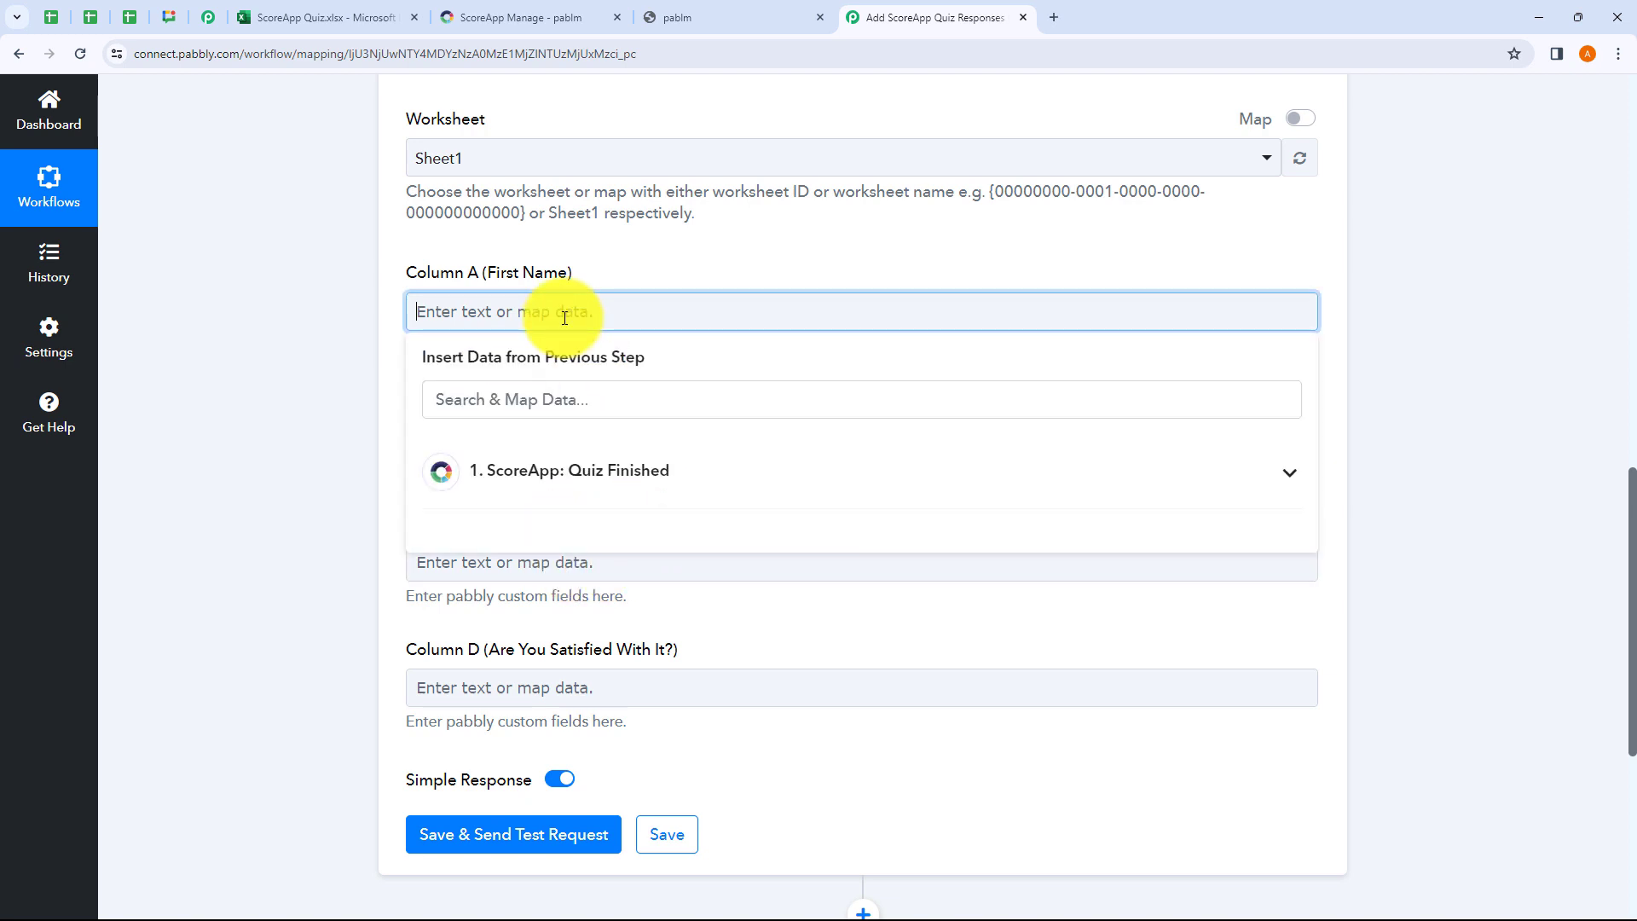
Map the quiz taker's first name from ScoreApp Quiz Finished into Column A
{"action": "left_click", "coordinate": [603, 485]}
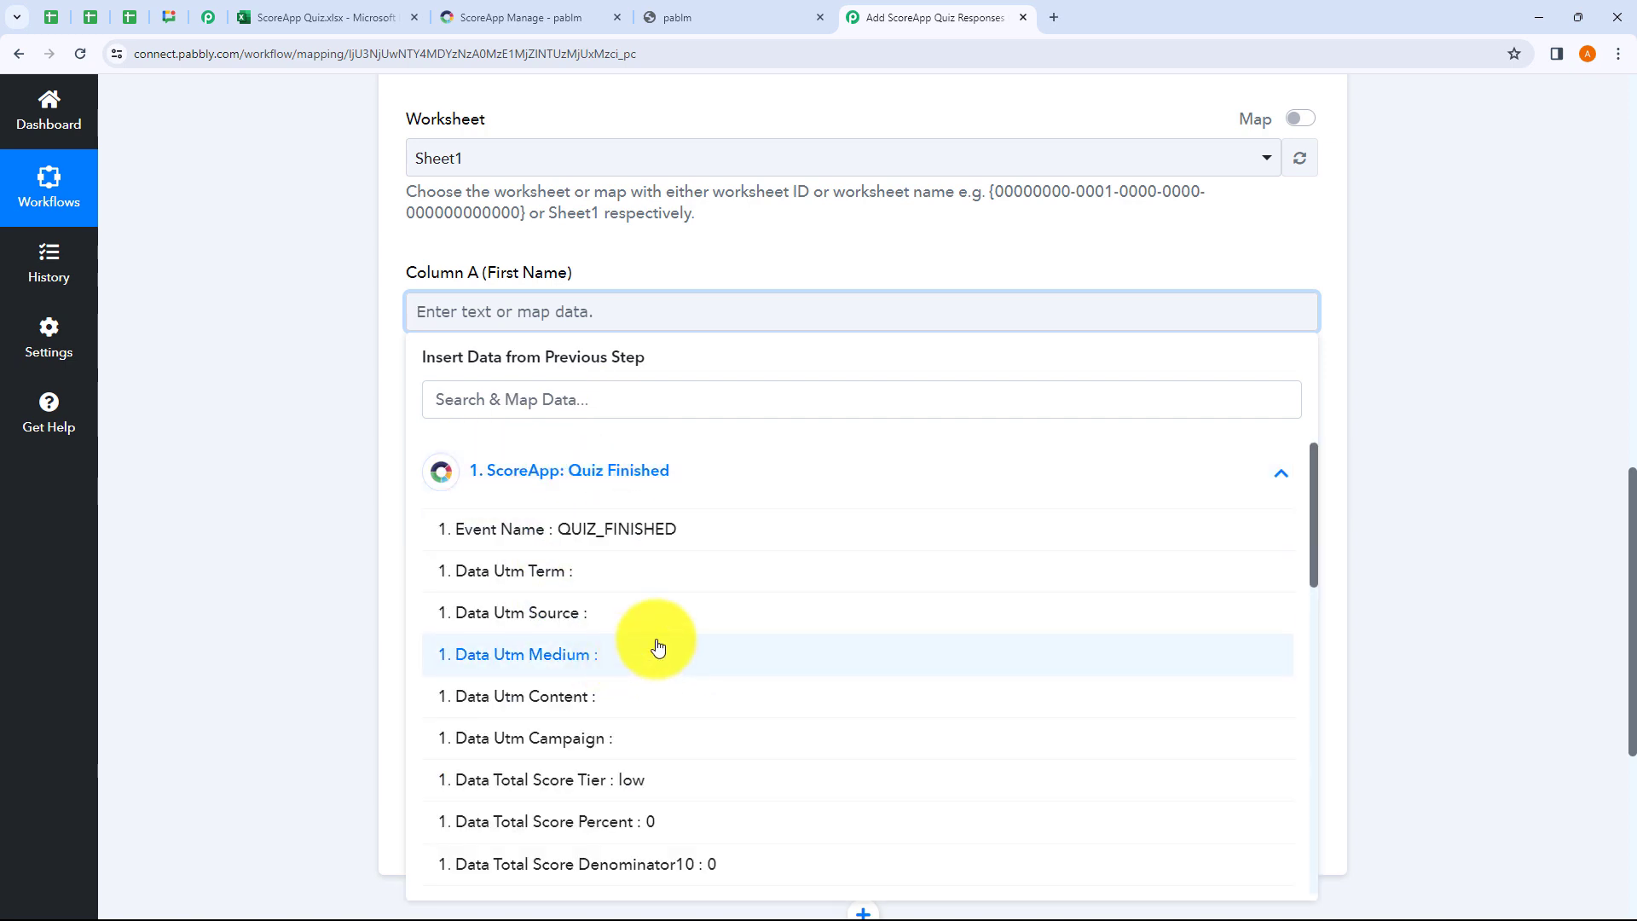
{"action": "scroll", "coordinate": [658, 647], "scroll_direction": "down", "scroll_amount": 2}
{"action": "scroll", "coordinate": [658, 647], "scroll_direction": "down", "scroll_amount": 2}
{"action": "scroll", "coordinate": [658, 648], "scroll_direction": "down", "scroll_amount": 3}
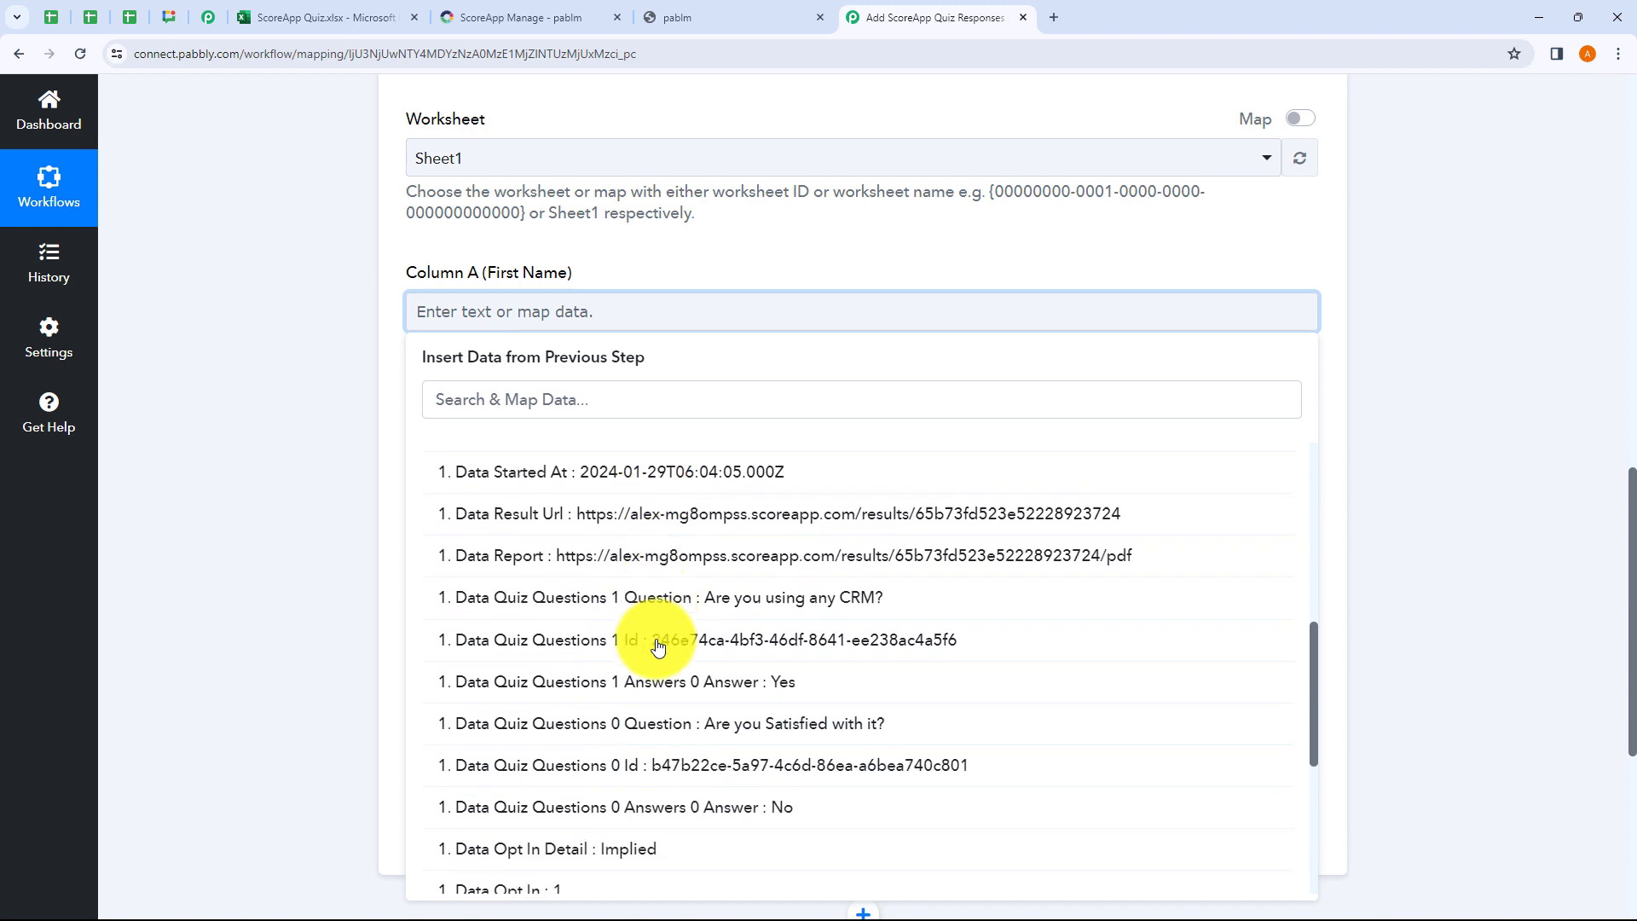
{"action": "scroll", "coordinate": [657, 647], "scroll_direction": "down", "scroll_amount": 3}
{"action": "scroll", "coordinate": [658, 647], "scroll_direction": "down", "scroll_amount": 2}
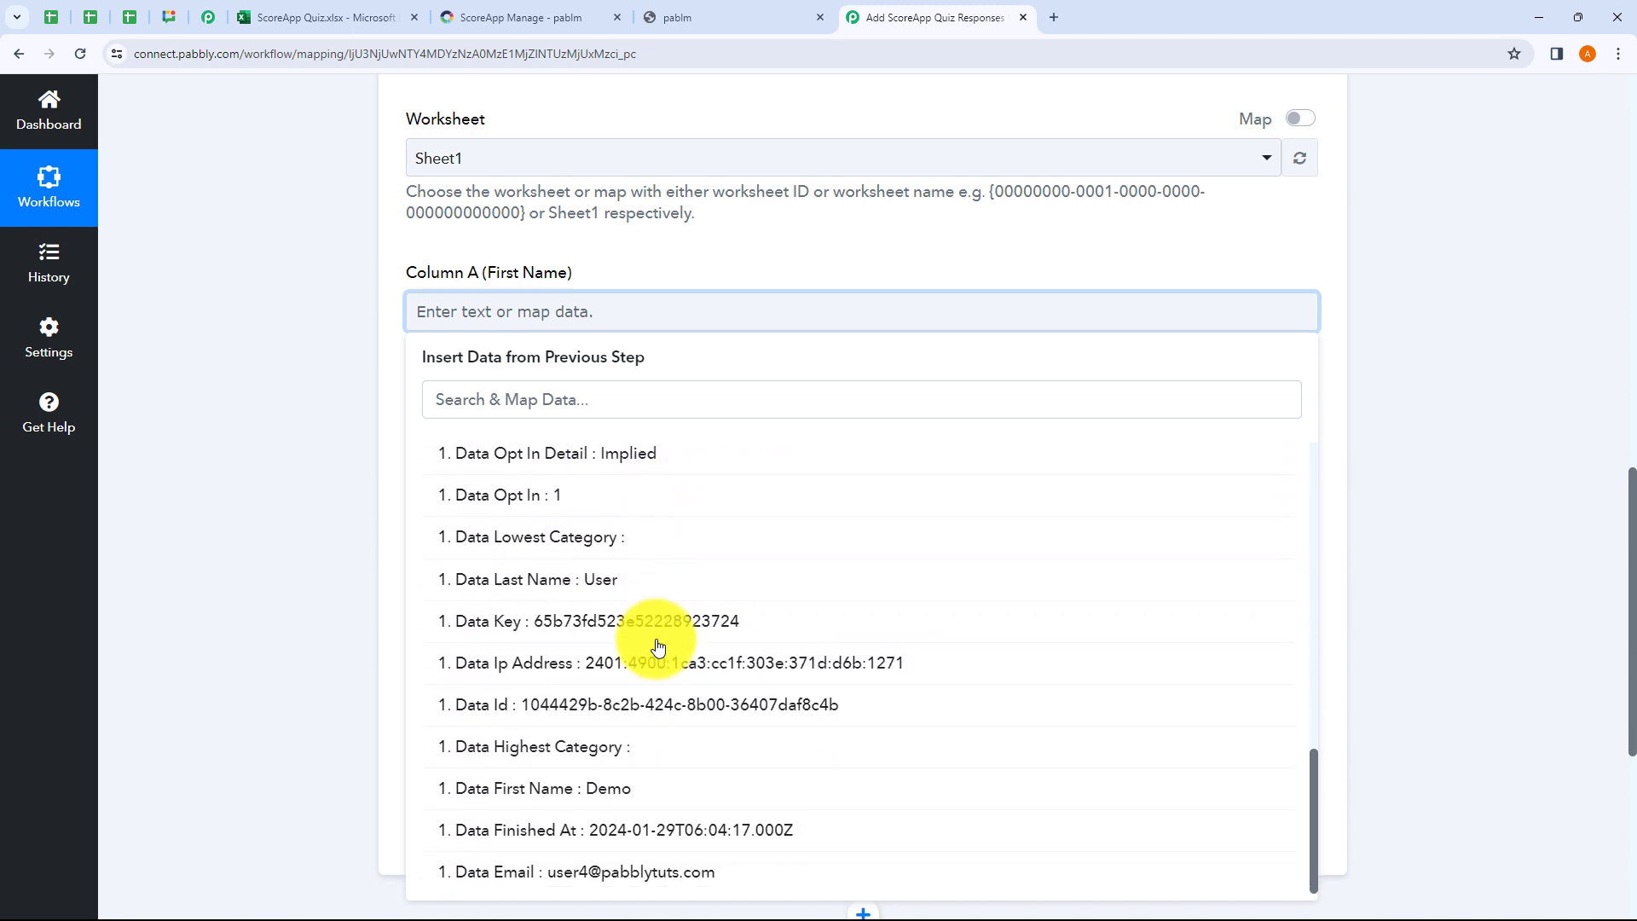
{"action": "left_click", "coordinate": [611, 798]}
Map the quiz taker's last name into Column B
{"action": "left_click", "coordinate": [392, 531]}
{"action": "left_click", "coordinate": [460, 449]}
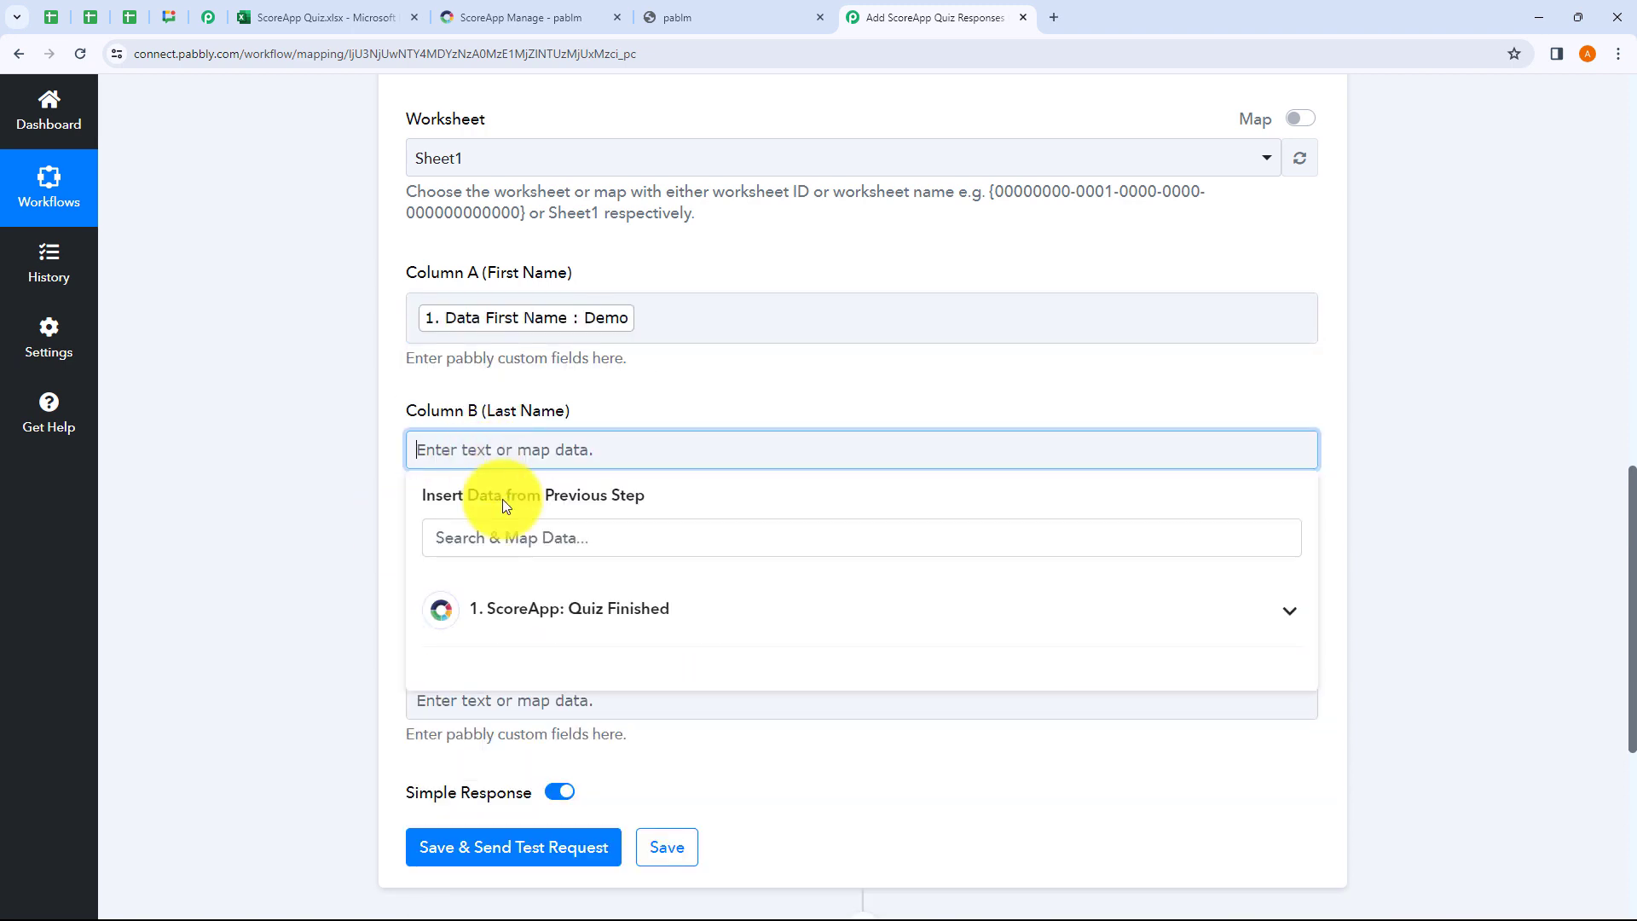
{"action": "left_click", "coordinate": [586, 636]}
{"action": "scroll", "coordinate": [603, 720], "scroll_direction": "down", "scroll_amount": 3}
{"action": "scroll", "coordinate": [694, 682], "scroll_direction": "down", "scroll_amount": 3}
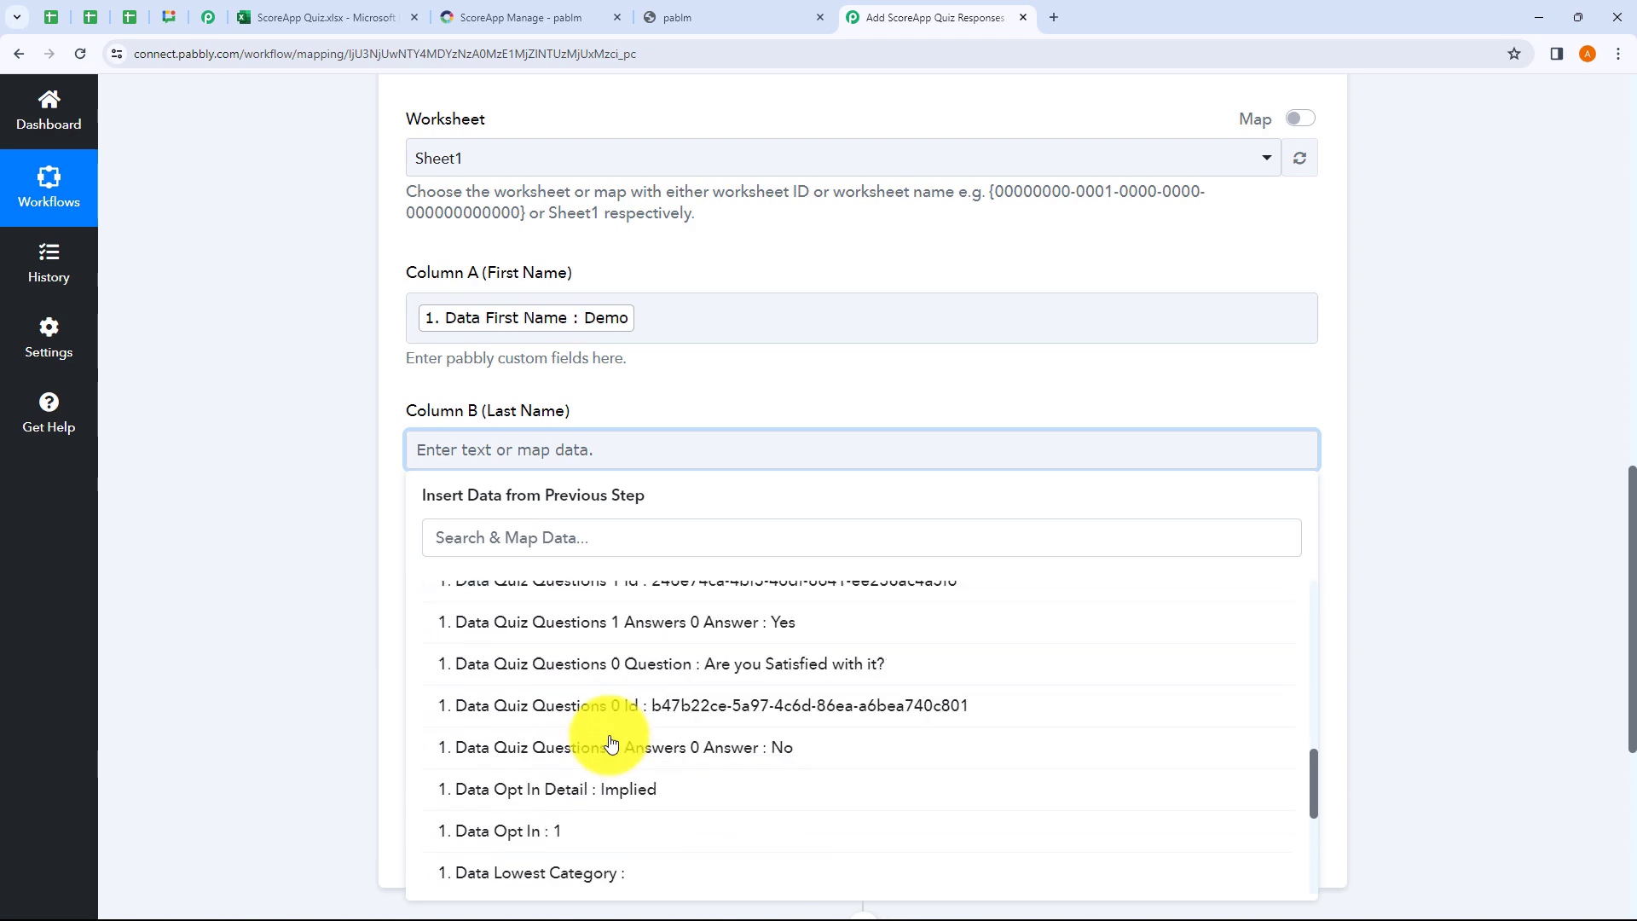
{"action": "scroll", "coordinate": [648, 733], "scroll_direction": "down", "scroll_amount": 3}
{"action": "scroll", "coordinate": [609, 734], "scroll_direction": "up", "scroll_amount": 2}
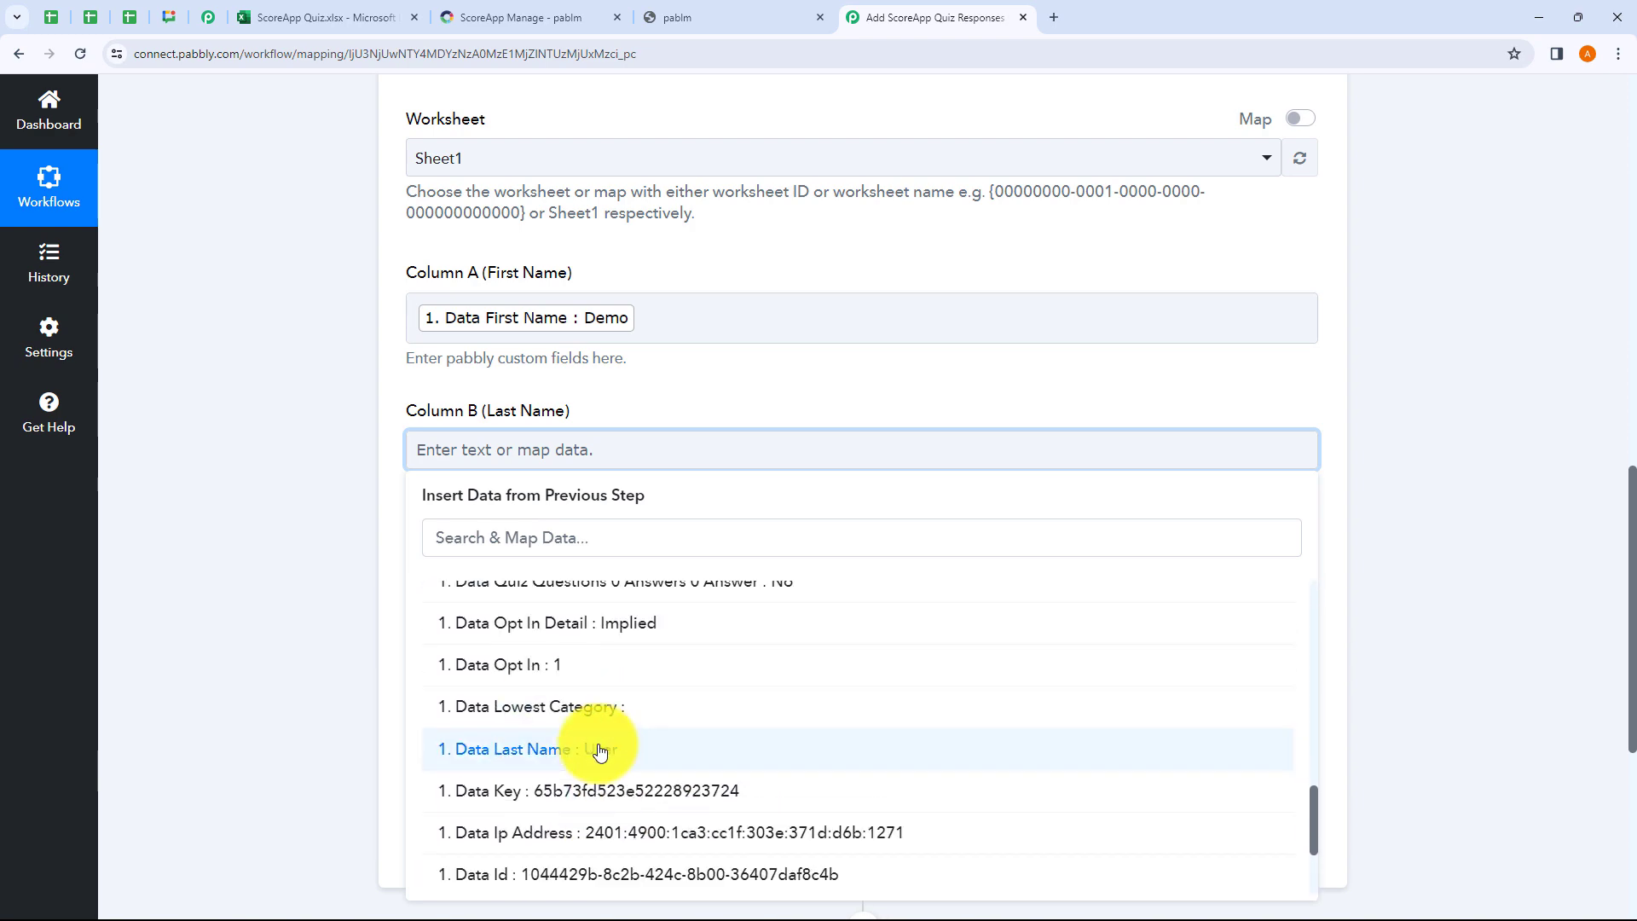
{"action": "left_click", "coordinate": [608, 751]}
Map the CRM answer 'Quiz Questions 1 Answers 0 Answer' into Column C
{"action": "left_click", "coordinate": [379, 579]}
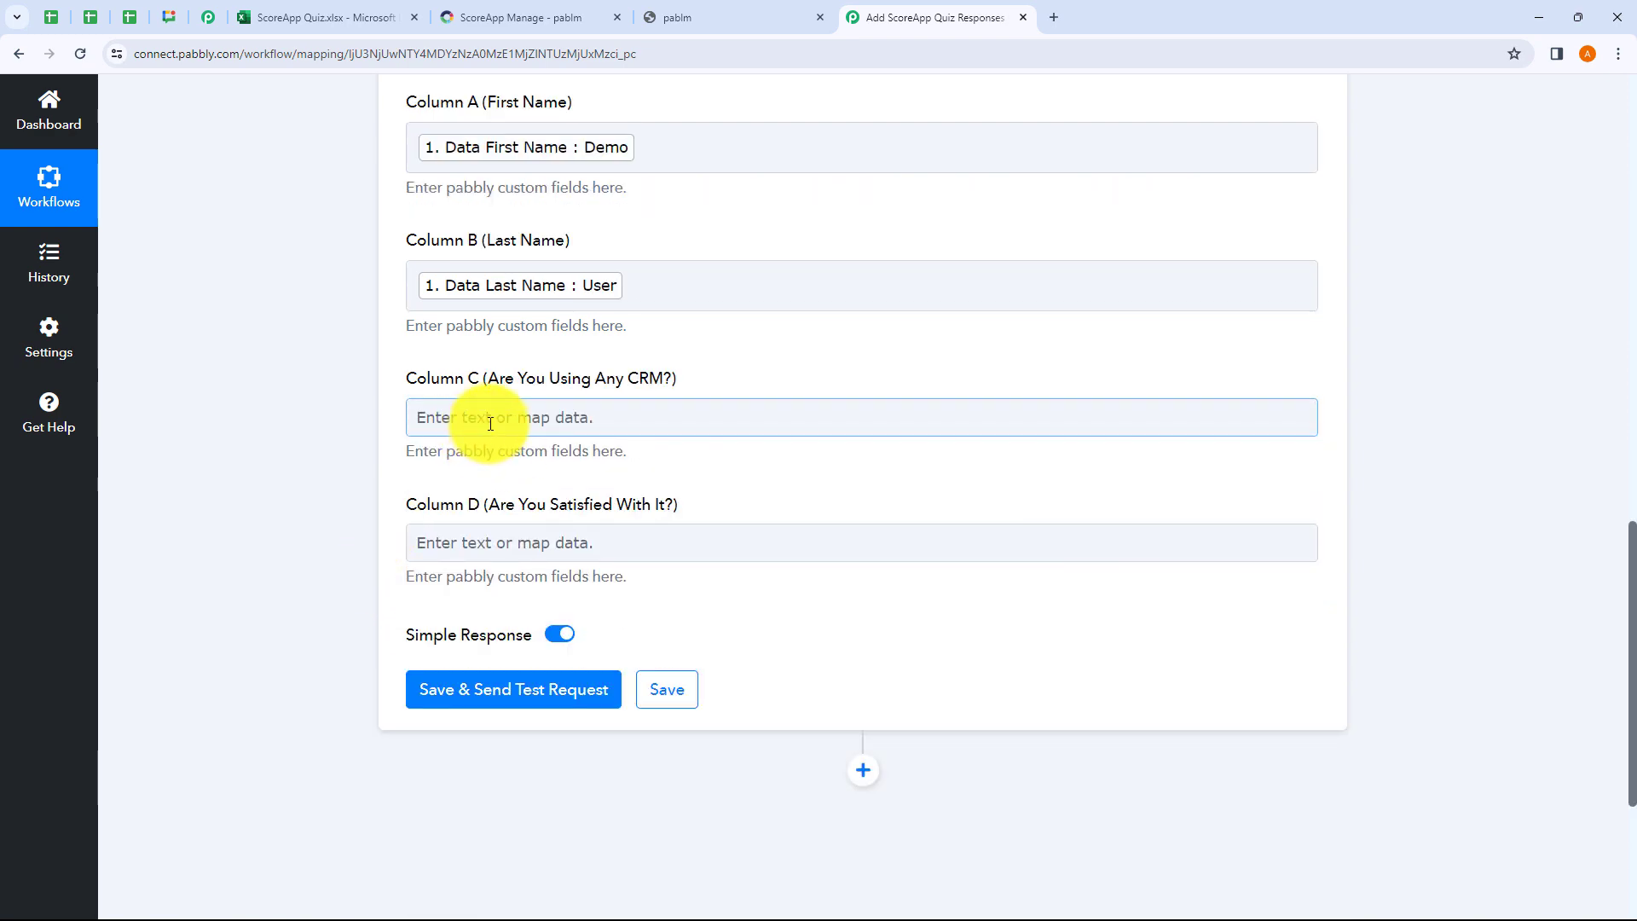
{"action": "left_click", "coordinate": [490, 424]}
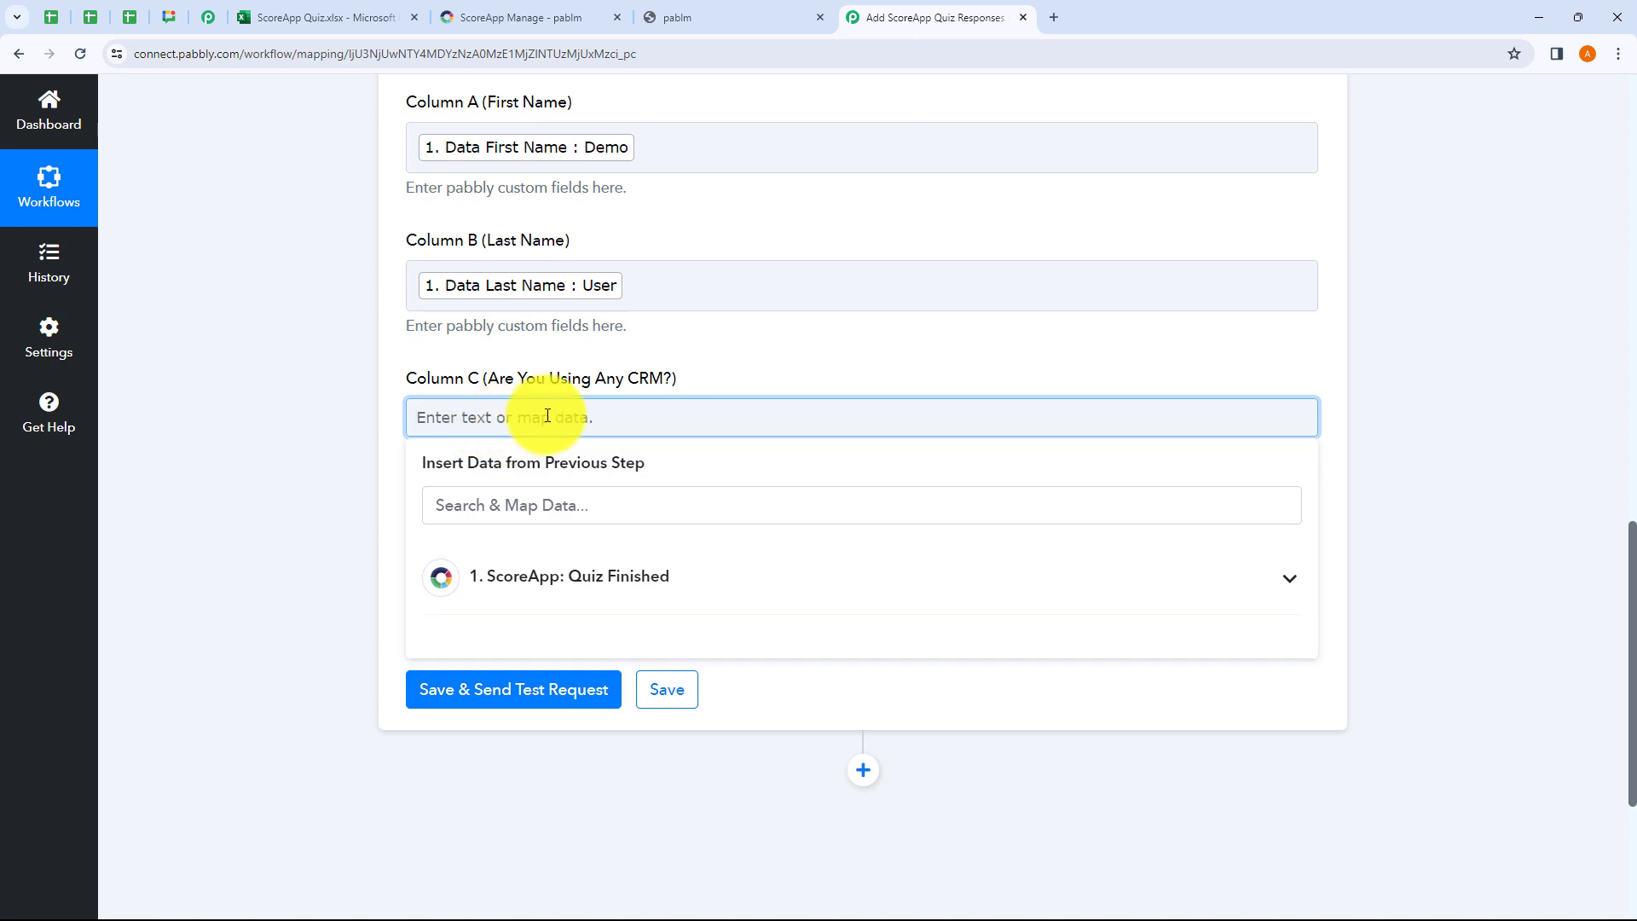
{"action": "left_click", "coordinate": [609, 580]}
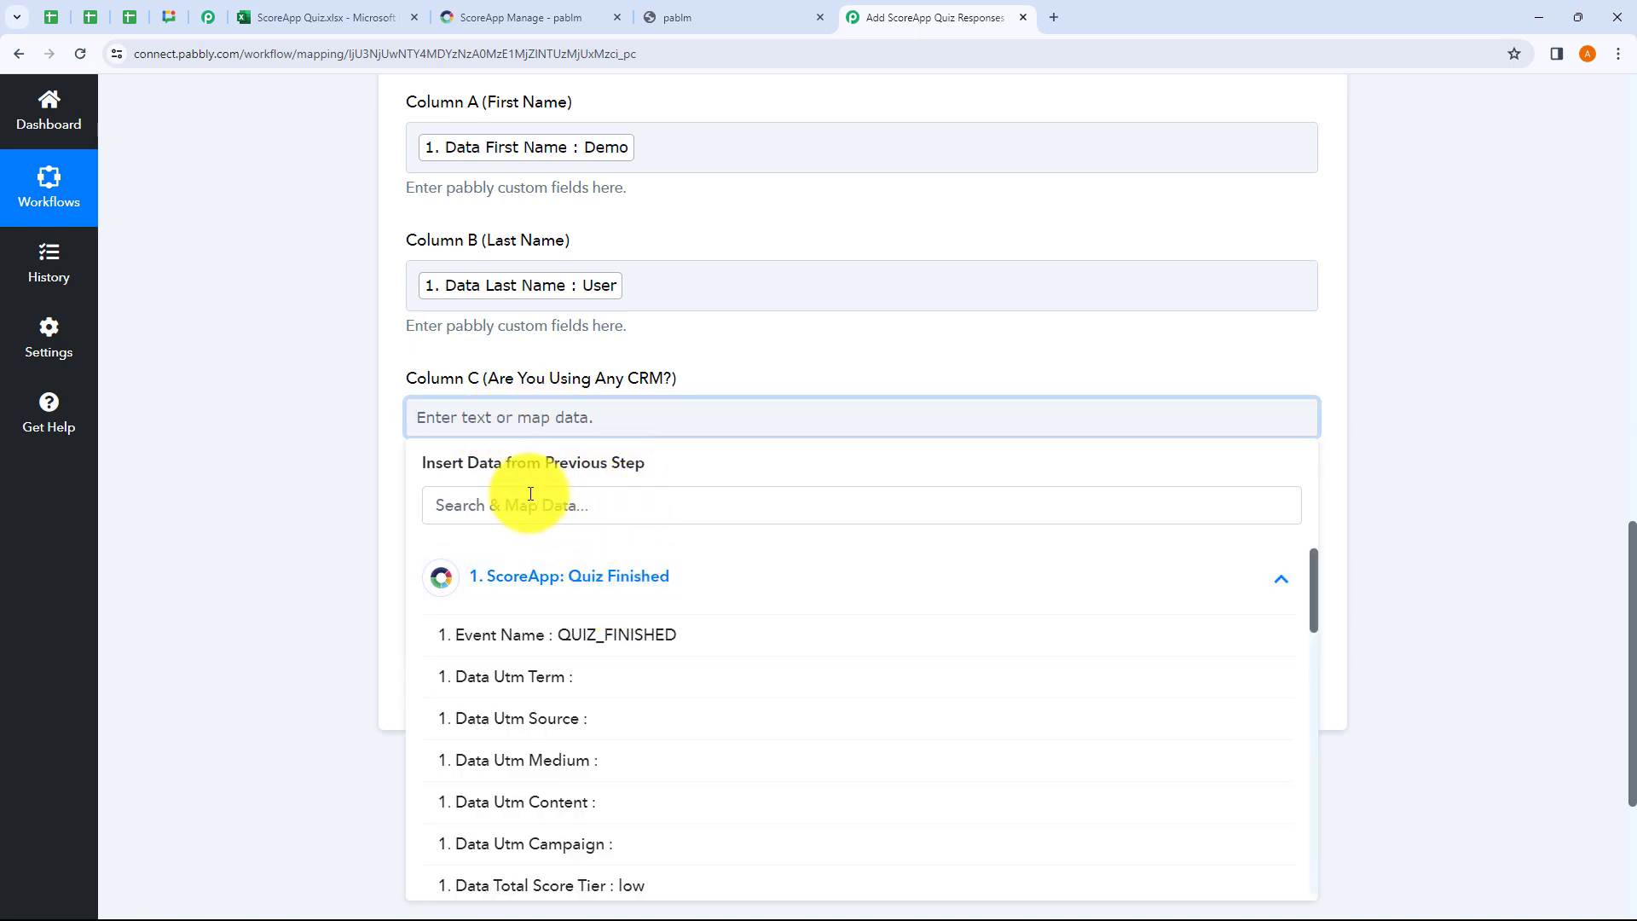
{"action": "scroll", "coordinate": [580, 623], "scroll_direction": "down", "scroll_amount": 1}
{"action": "scroll", "coordinate": [612, 686], "scroll_direction": "down", "scroll_amount": 2}
{"action": "scroll", "coordinate": [612, 691], "scroll_direction": "down", "scroll_amount": 2}
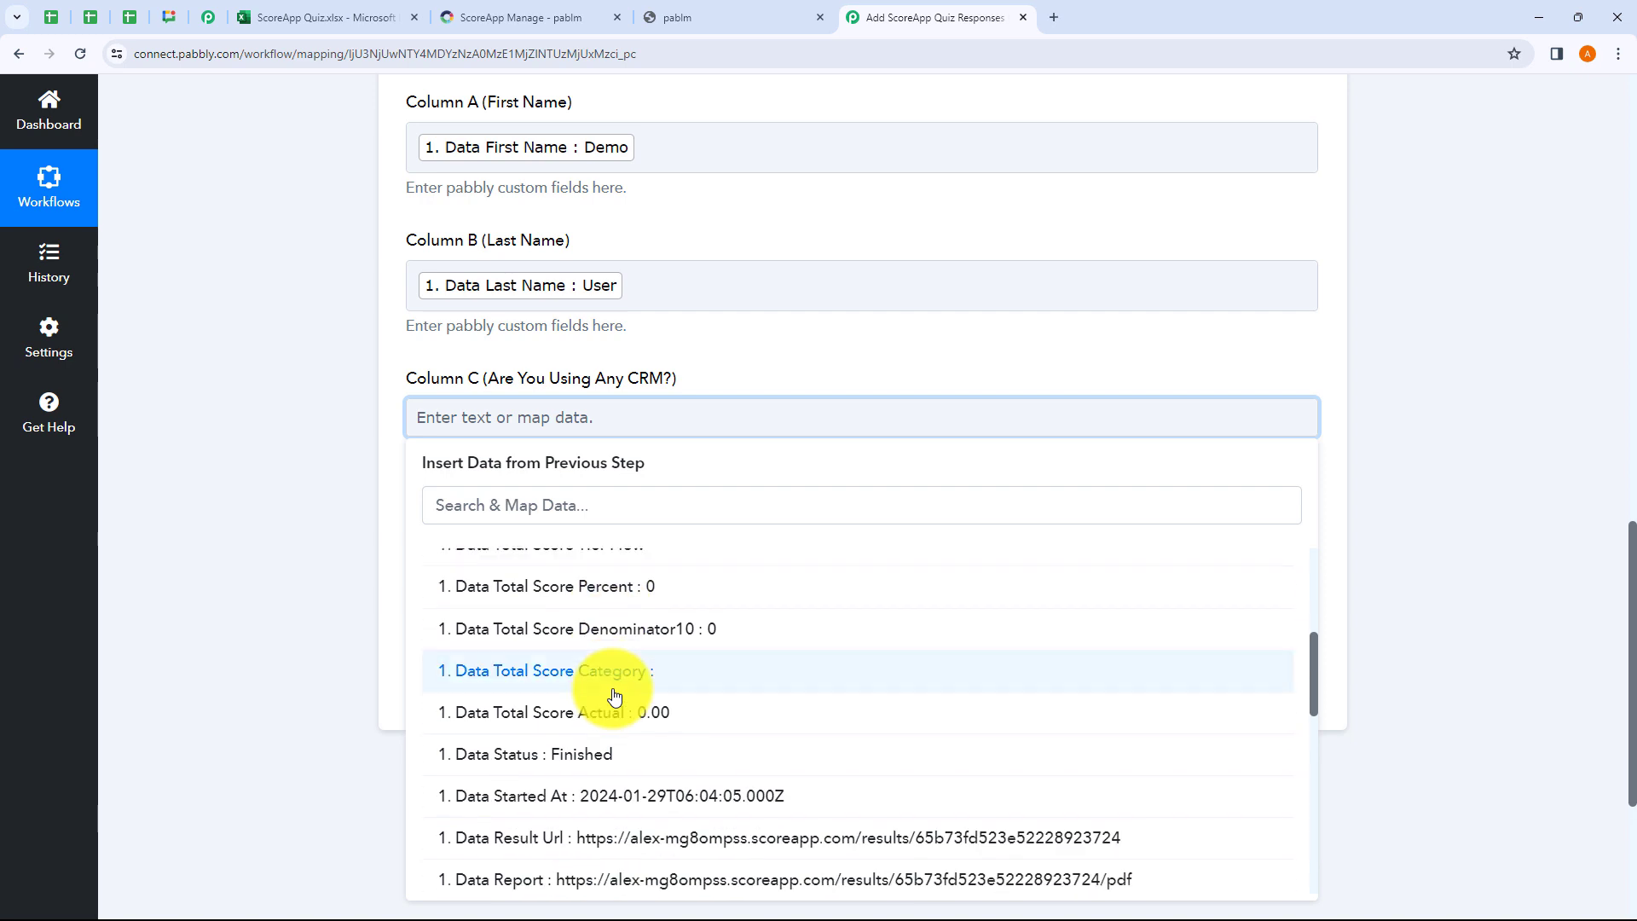
{"action": "scroll", "coordinate": [614, 695], "scroll_direction": "down", "scroll_amount": 1}
{"action": "scroll", "coordinate": [612, 691], "scroll_direction": "down", "scroll_amount": 2}
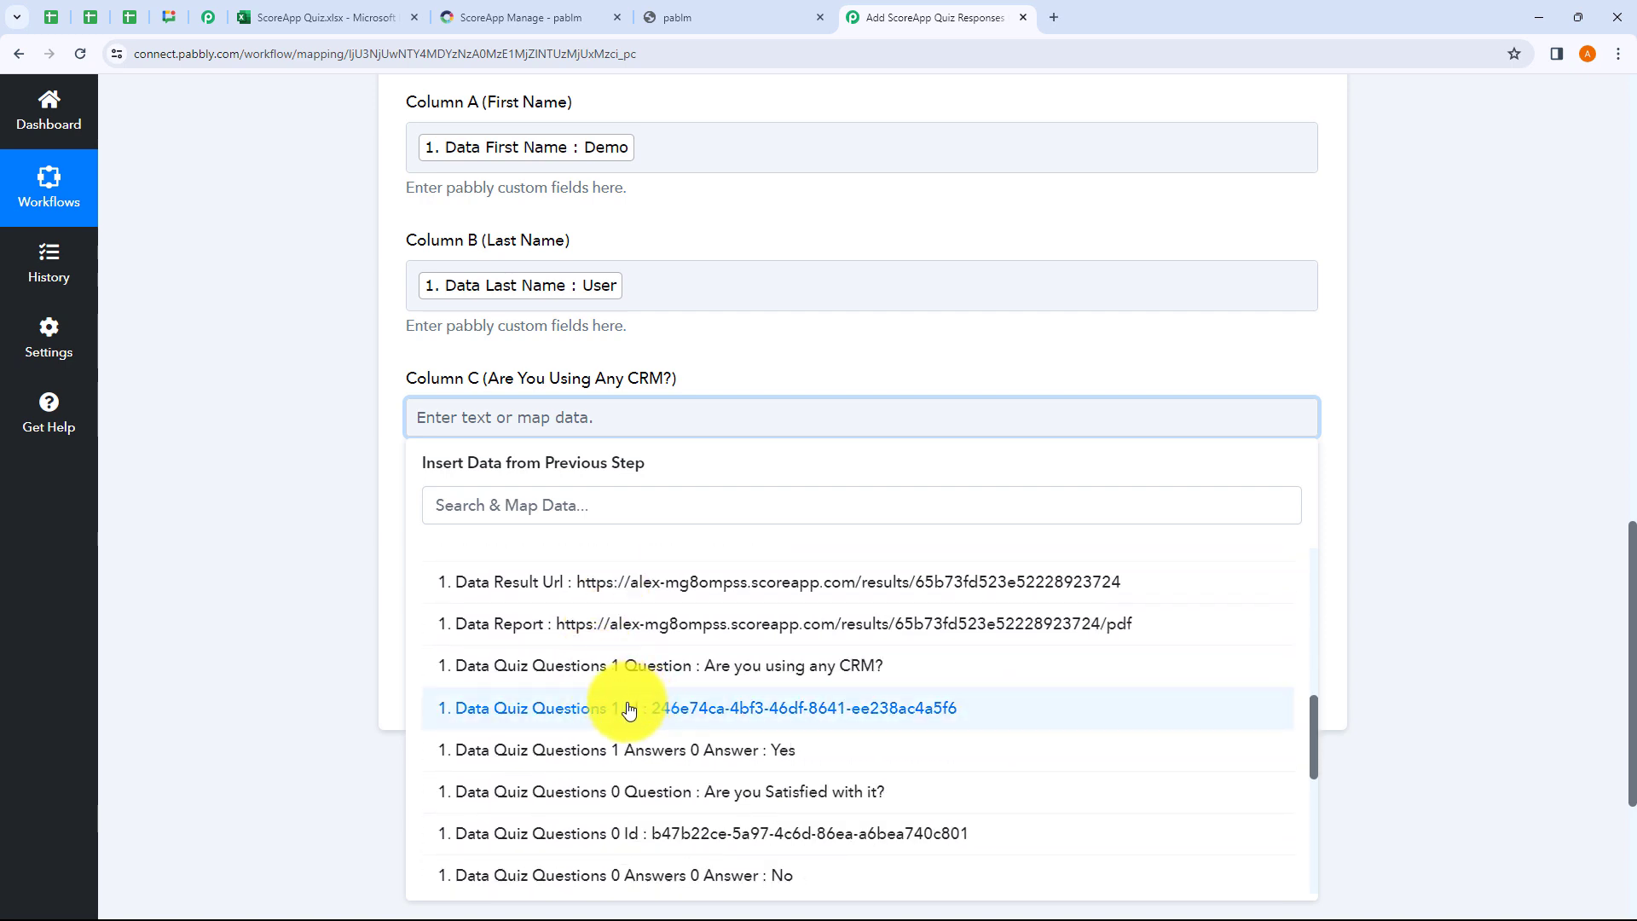
{"action": "left_click", "coordinate": [657, 750]}
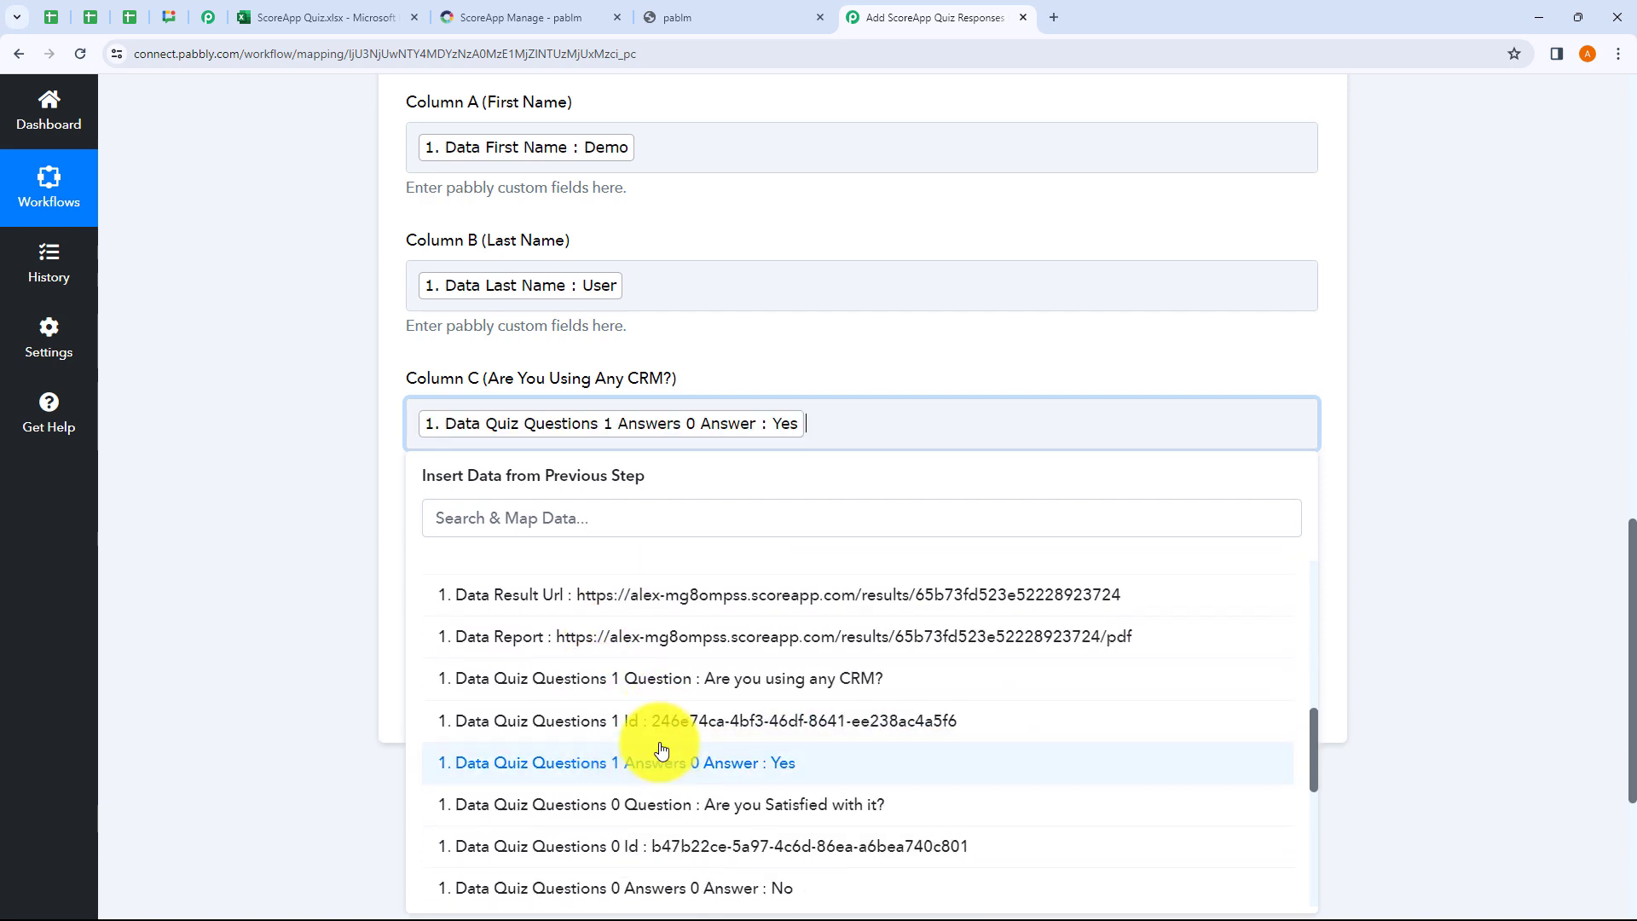
{"action": "left_click", "coordinate": [307, 464]}
Map the satisfaction answer 'Quiz Questions 0 Answers 0 Answer' into Column D
{"action": "left_click", "coordinate": [566, 563]}
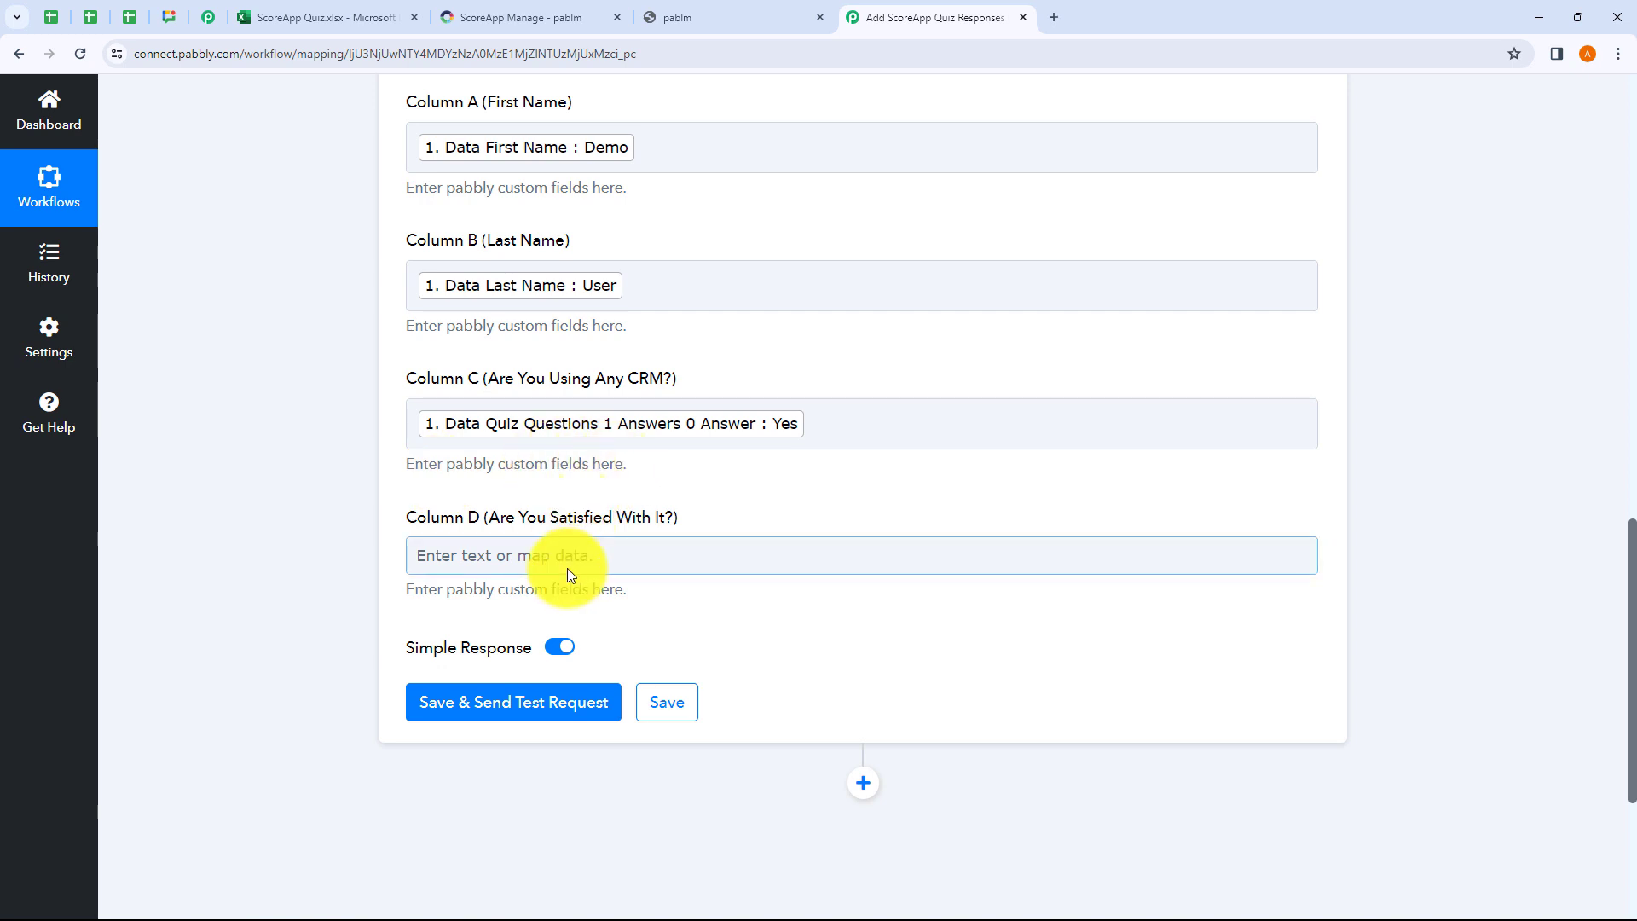
{"action": "left_click", "coordinate": [431, 566]}
{"action": "scroll", "coordinate": [413, 502], "scroll_direction": "down", "scroll_amount": 1}
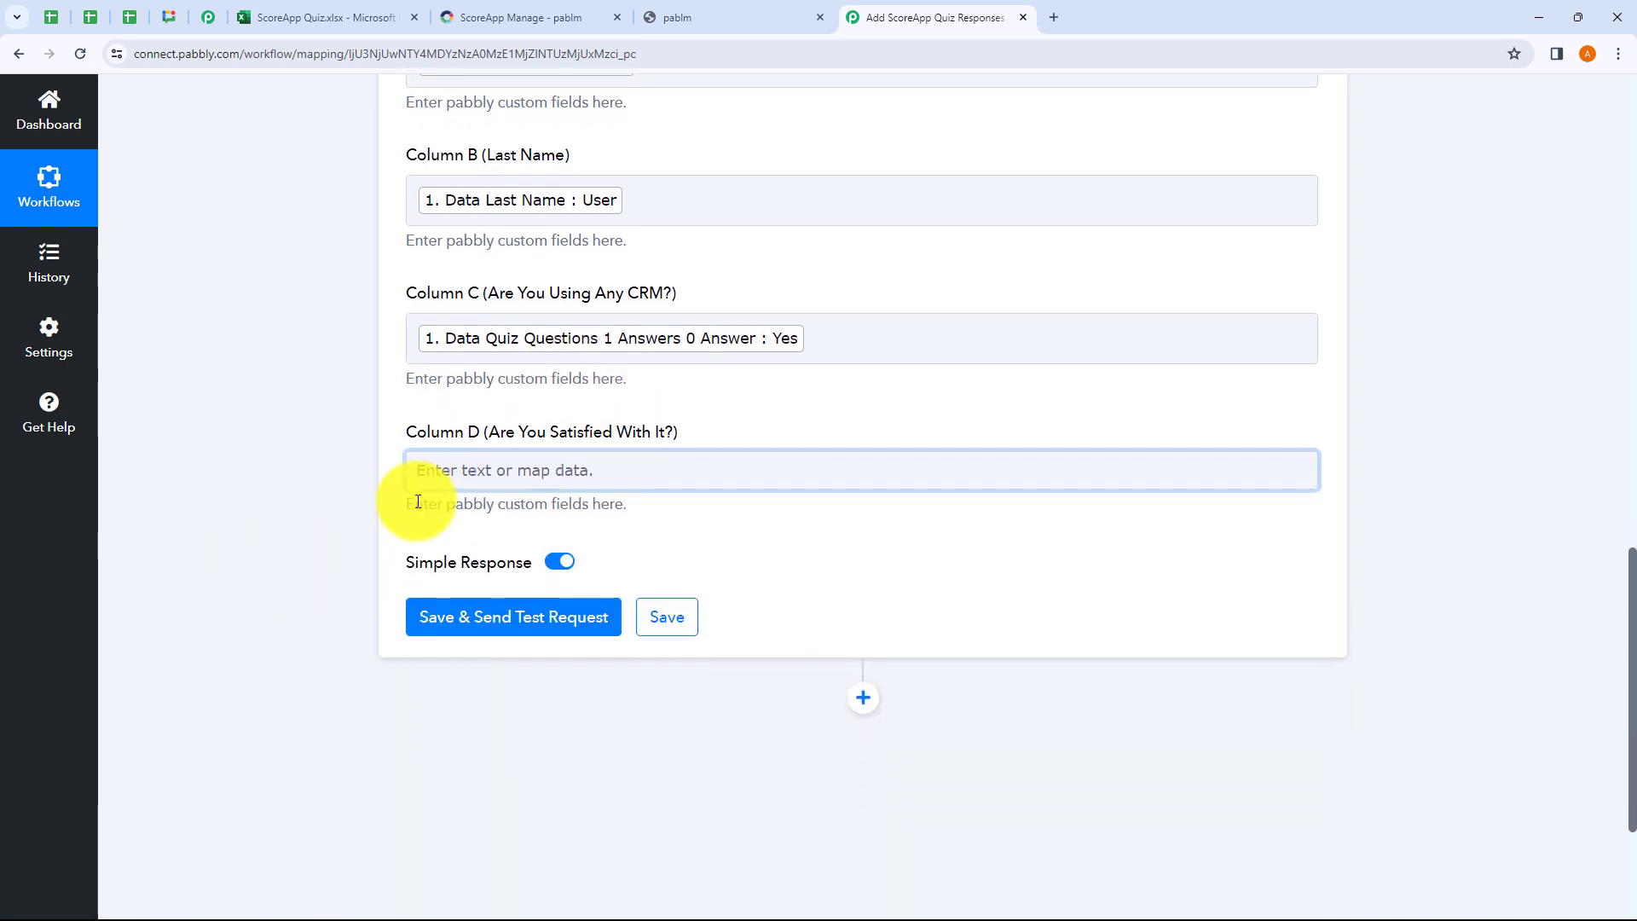
{"action": "left_click", "coordinate": [494, 470]}
{"action": "left_click", "coordinate": [550, 641]}
{"action": "scroll", "coordinate": [568, 699], "scroll_direction": "down", "scroll_amount": 1}
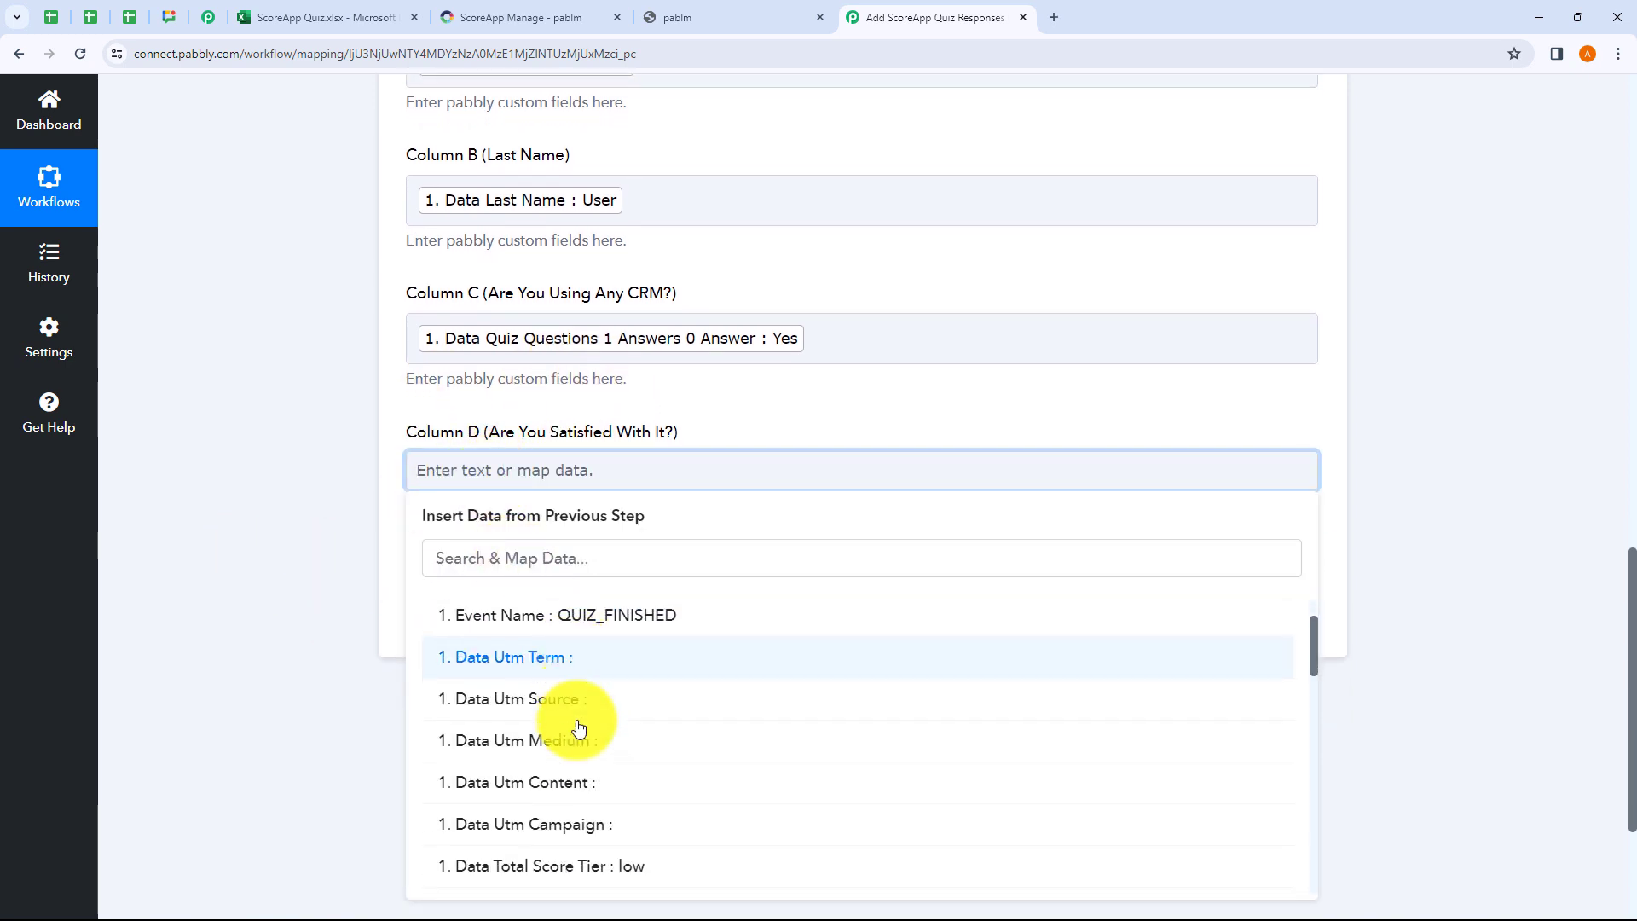
{"action": "scroll", "coordinate": [574, 728], "scroll_direction": "down", "scroll_amount": 2}
{"action": "scroll", "coordinate": [578, 727], "scroll_direction": "down", "scroll_amount": 3}
{"action": "scroll", "coordinate": [579, 726], "scroll_direction": "down", "scroll_amount": 1}
{"action": "scroll", "coordinate": [574, 727], "scroll_direction": "down", "scroll_amount": 1}
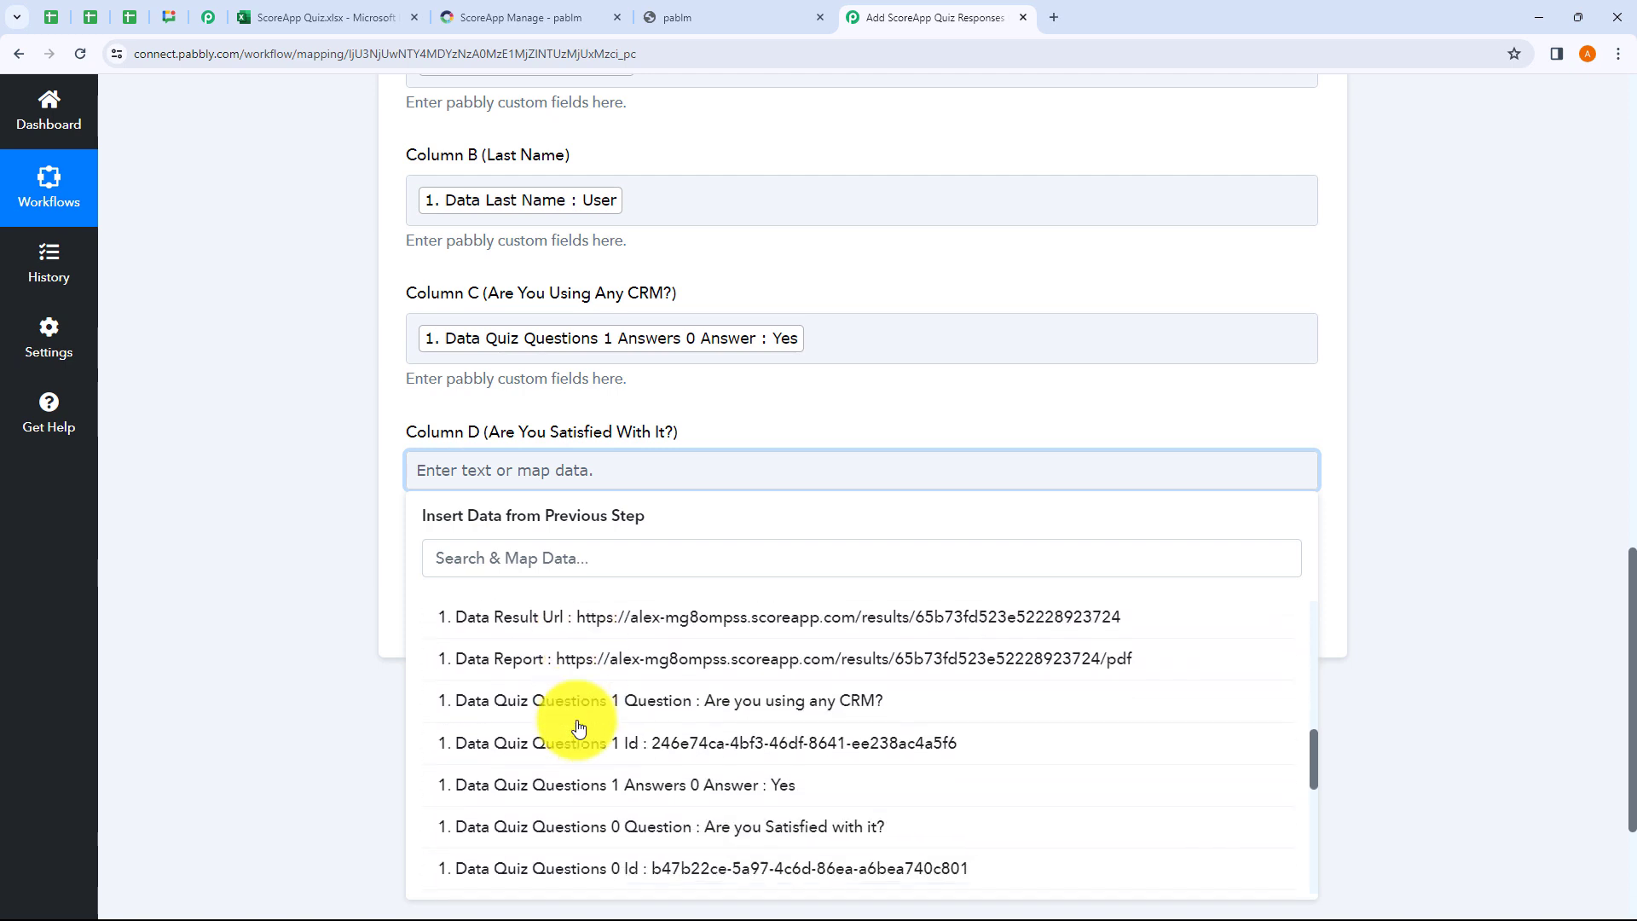
{"action": "scroll", "coordinate": [574, 723], "scroll_direction": "down", "scroll_amount": 1}
{"action": "left_click", "coordinate": [647, 757]}
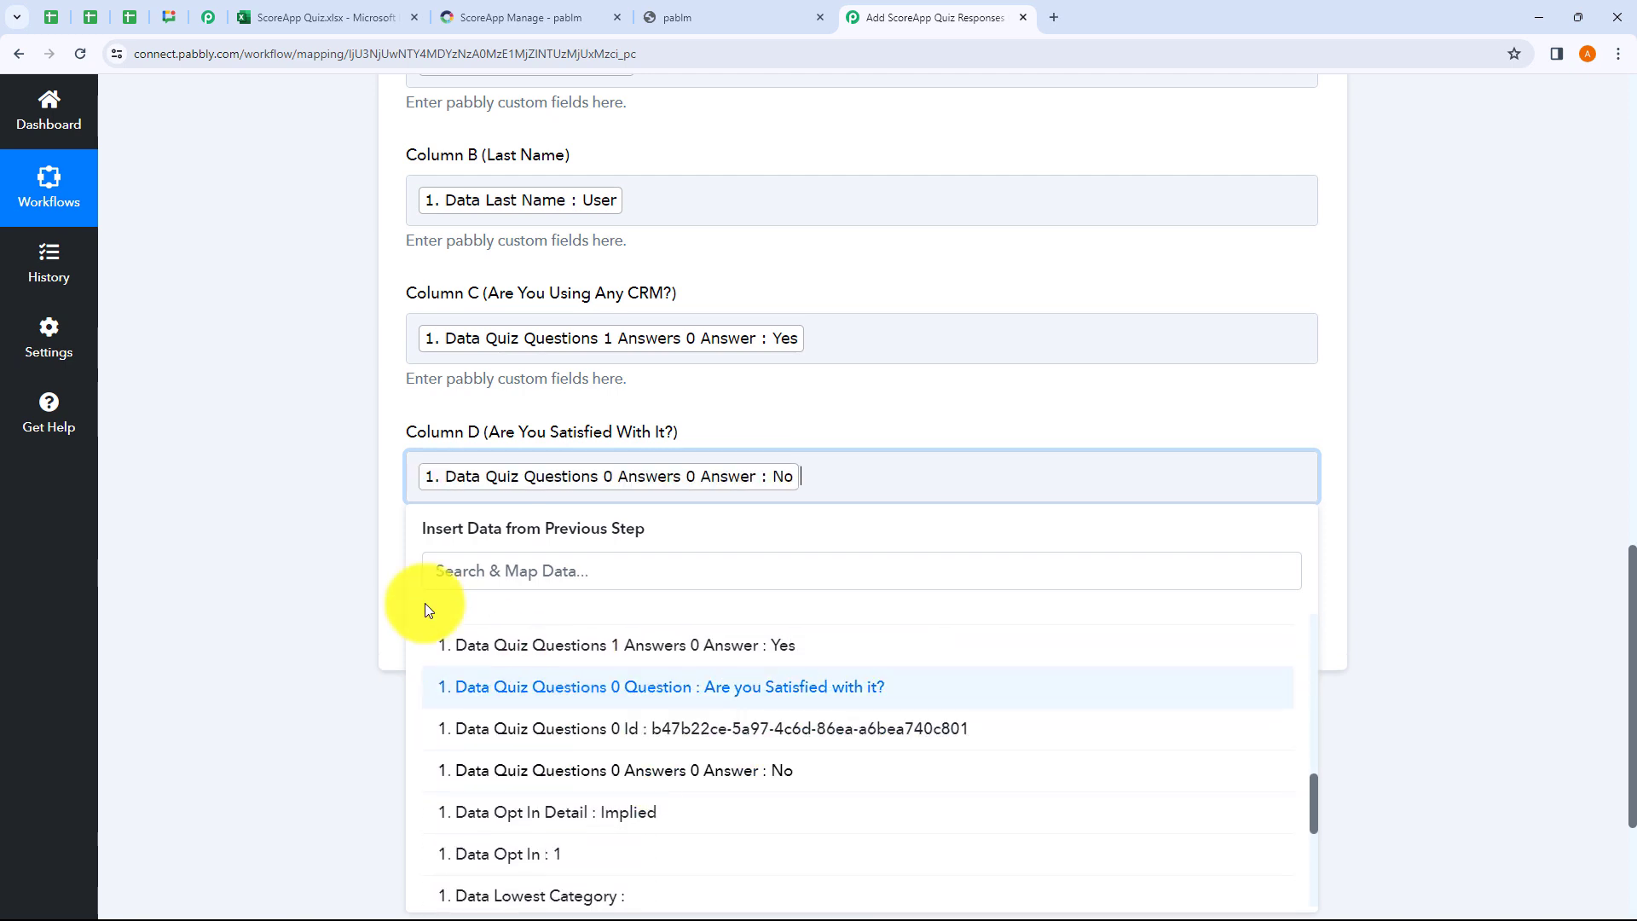
{"action": "left_click", "coordinate": [312, 534]}
Recheck Column A's data list and close it without adding anything
{"action": "scroll", "coordinate": [531, 459], "scroll_direction": "up", "scroll_amount": 3}
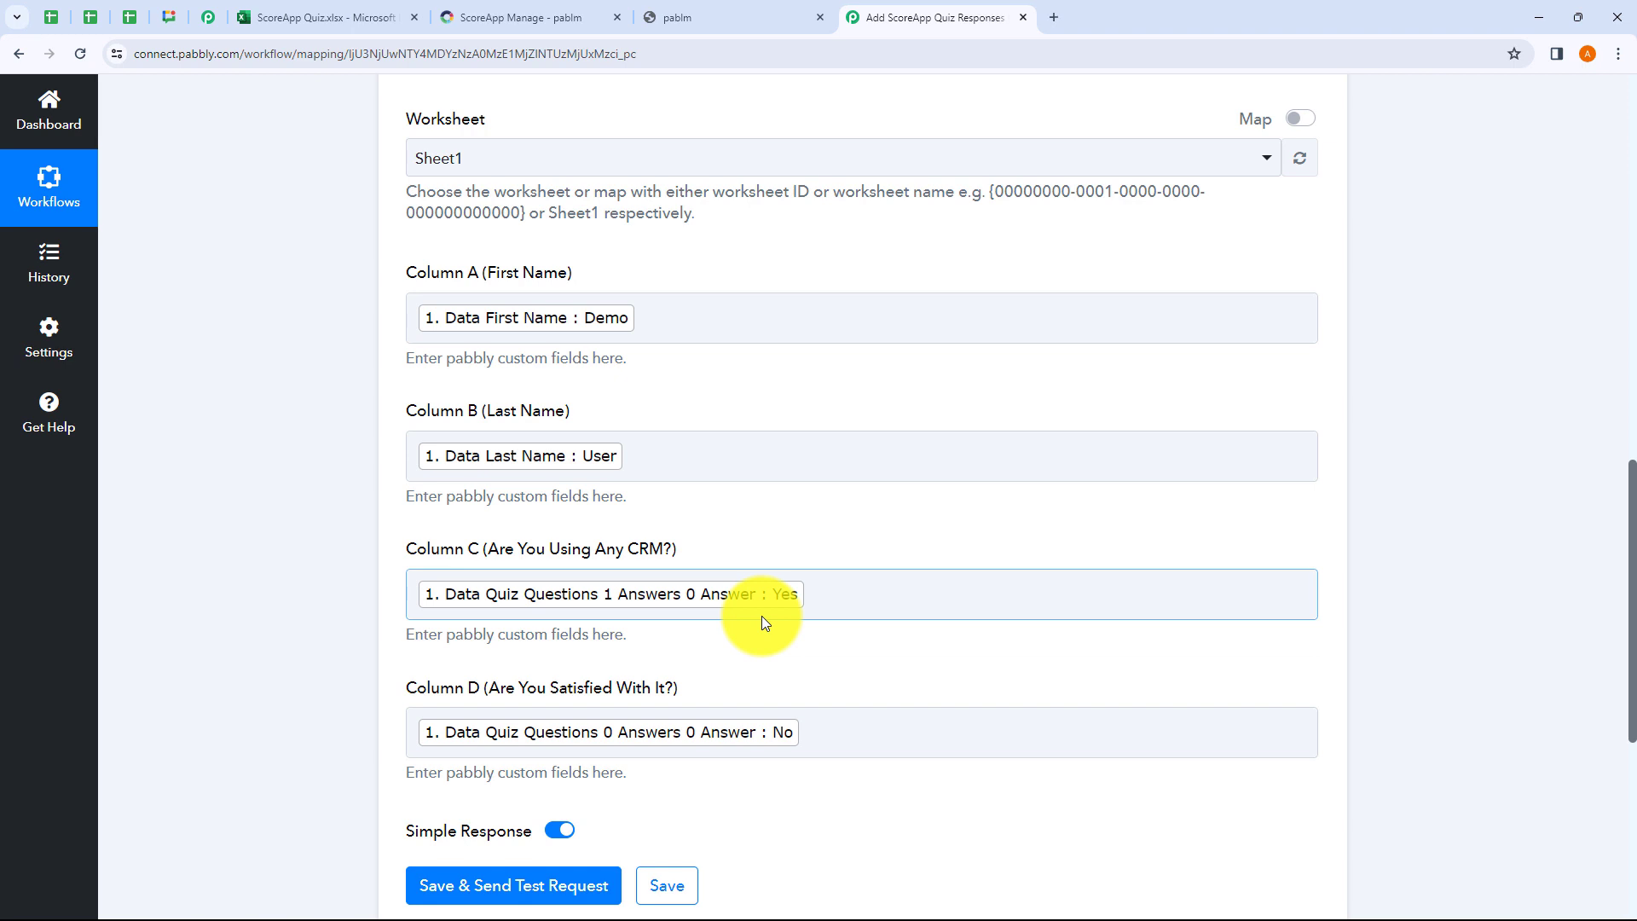
{"action": "left_click", "coordinate": [633, 326]}
{"action": "left_click", "coordinate": [609, 487]}
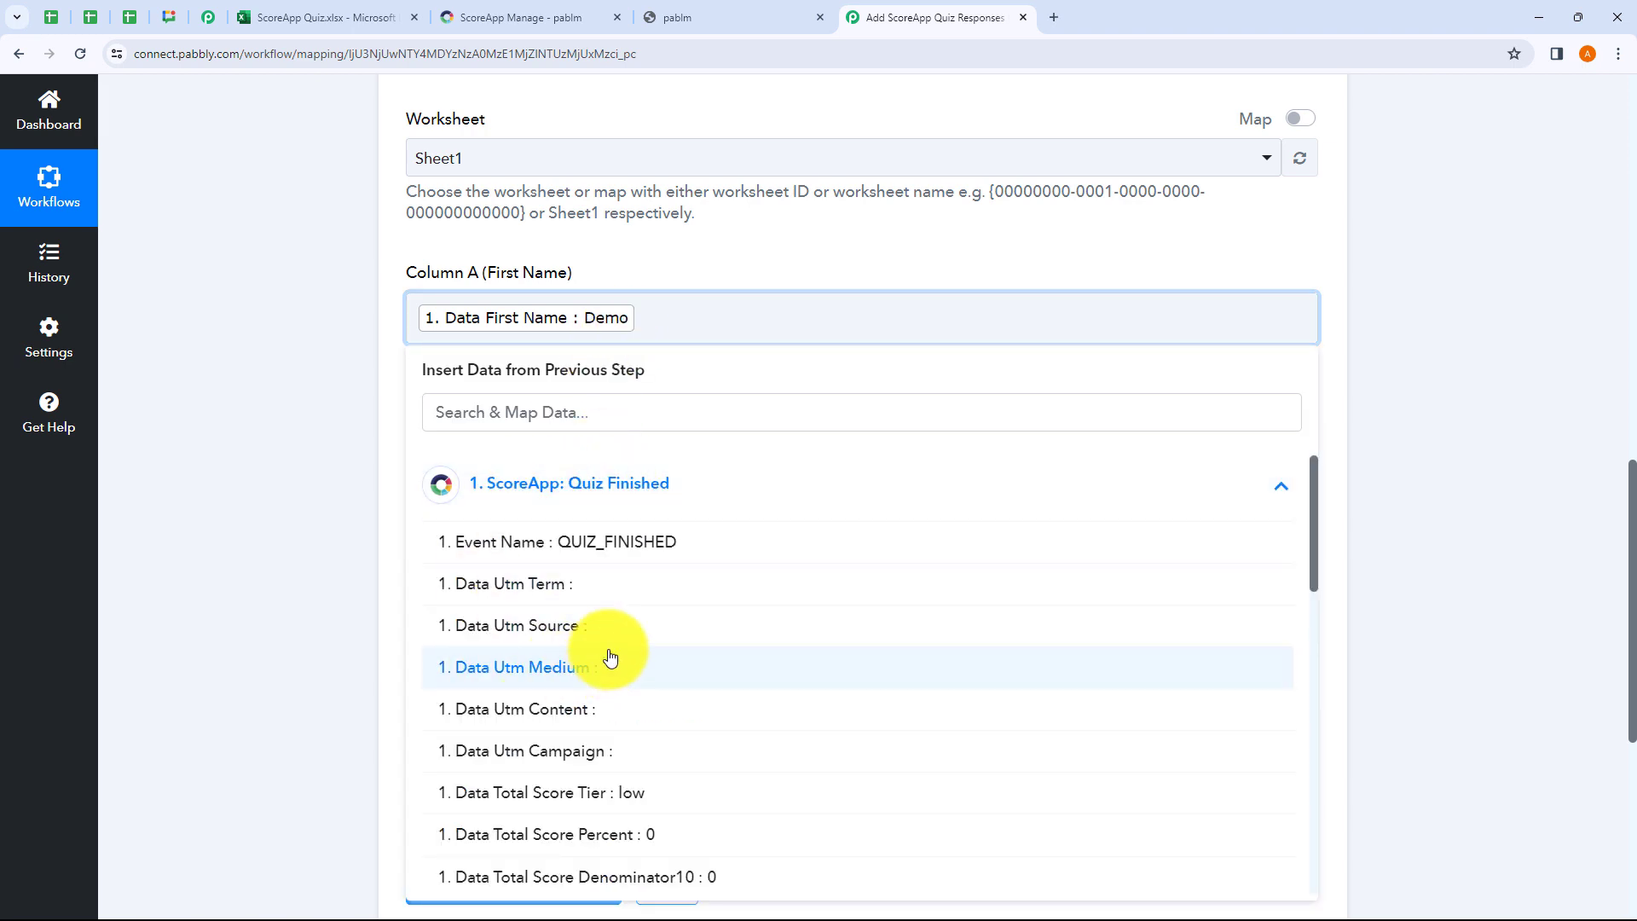
{"action": "scroll", "coordinate": [606, 657], "scroll_direction": "down", "scroll_amount": 1}
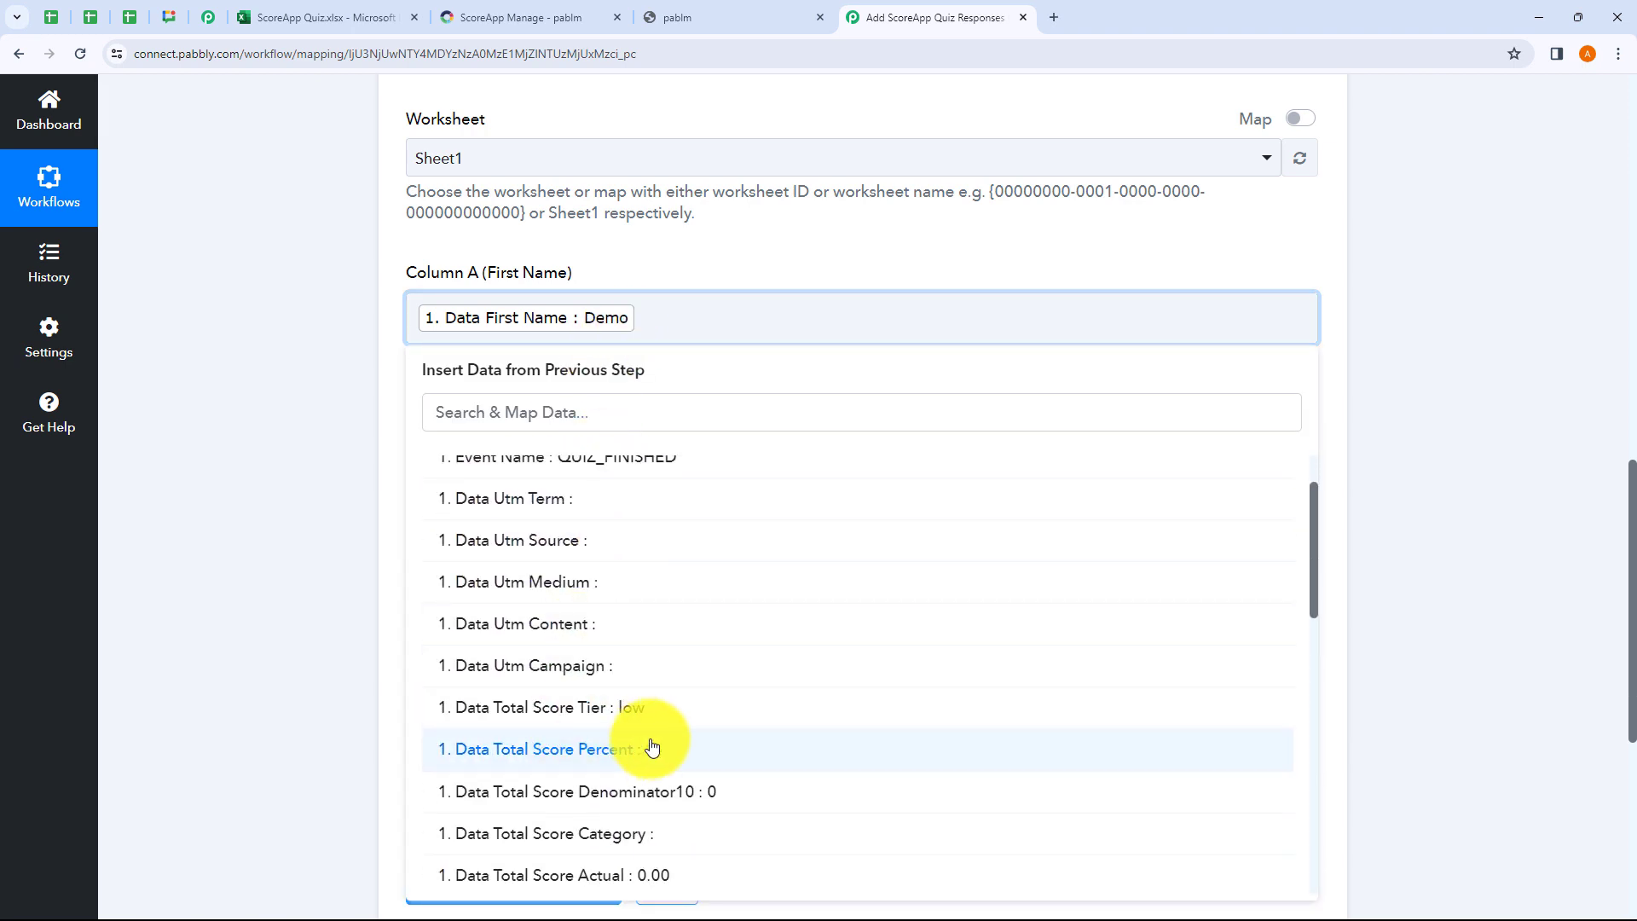
{"action": "left_click", "coordinate": [367, 534]}
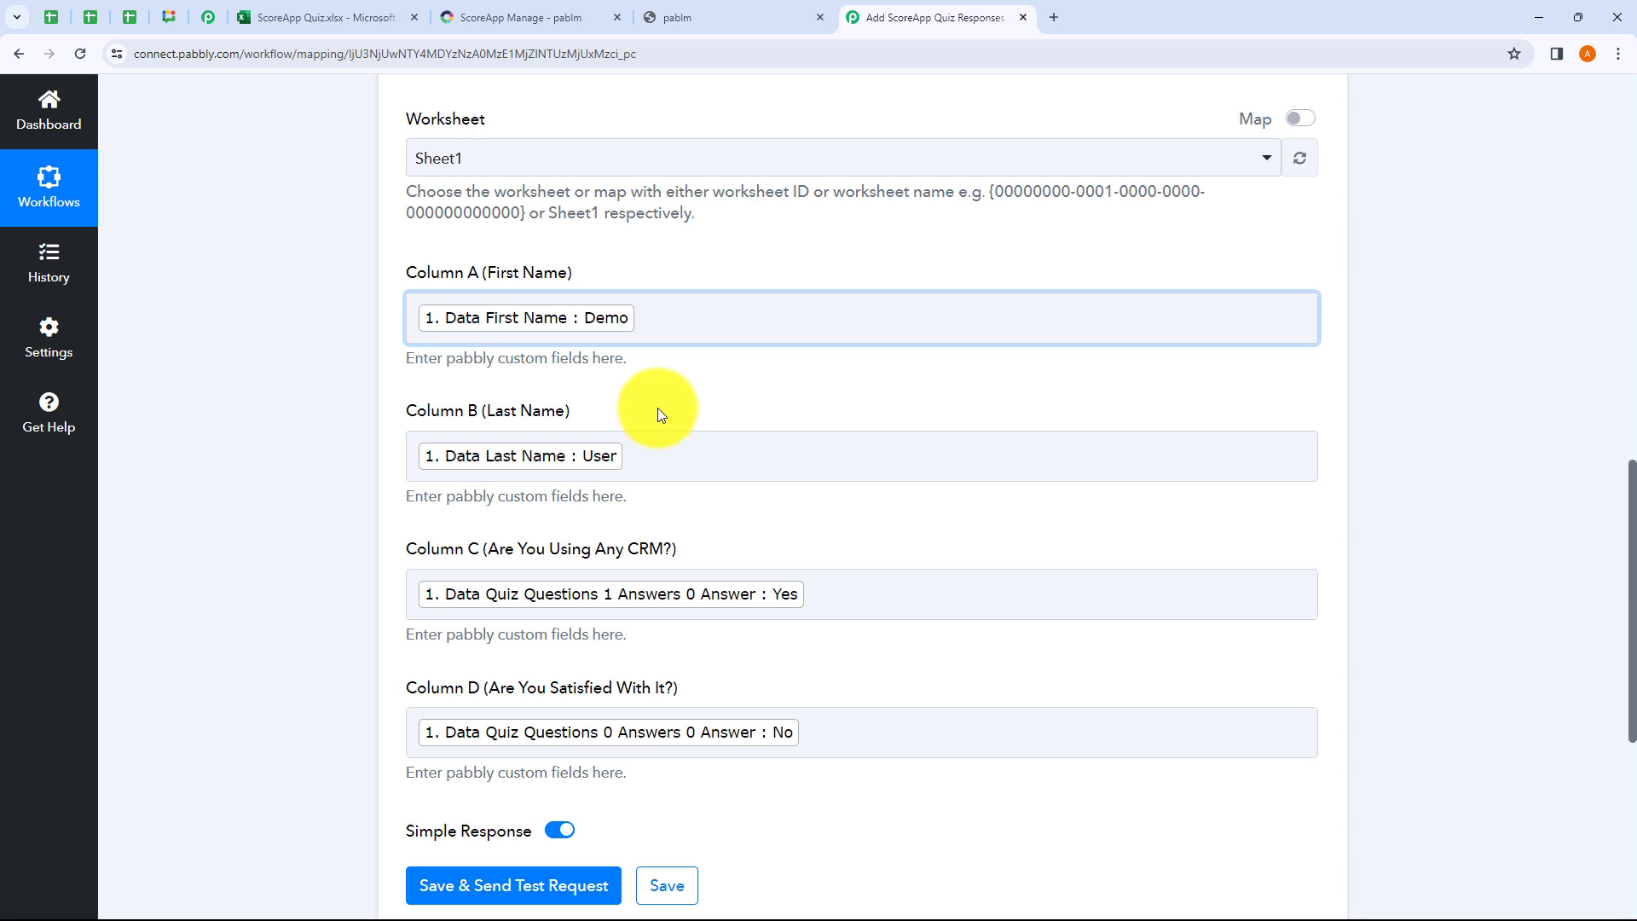
{"action": "scroll", "coordinate": [657, 408], "scroll_direction": "down", "scroll_amount": 2}
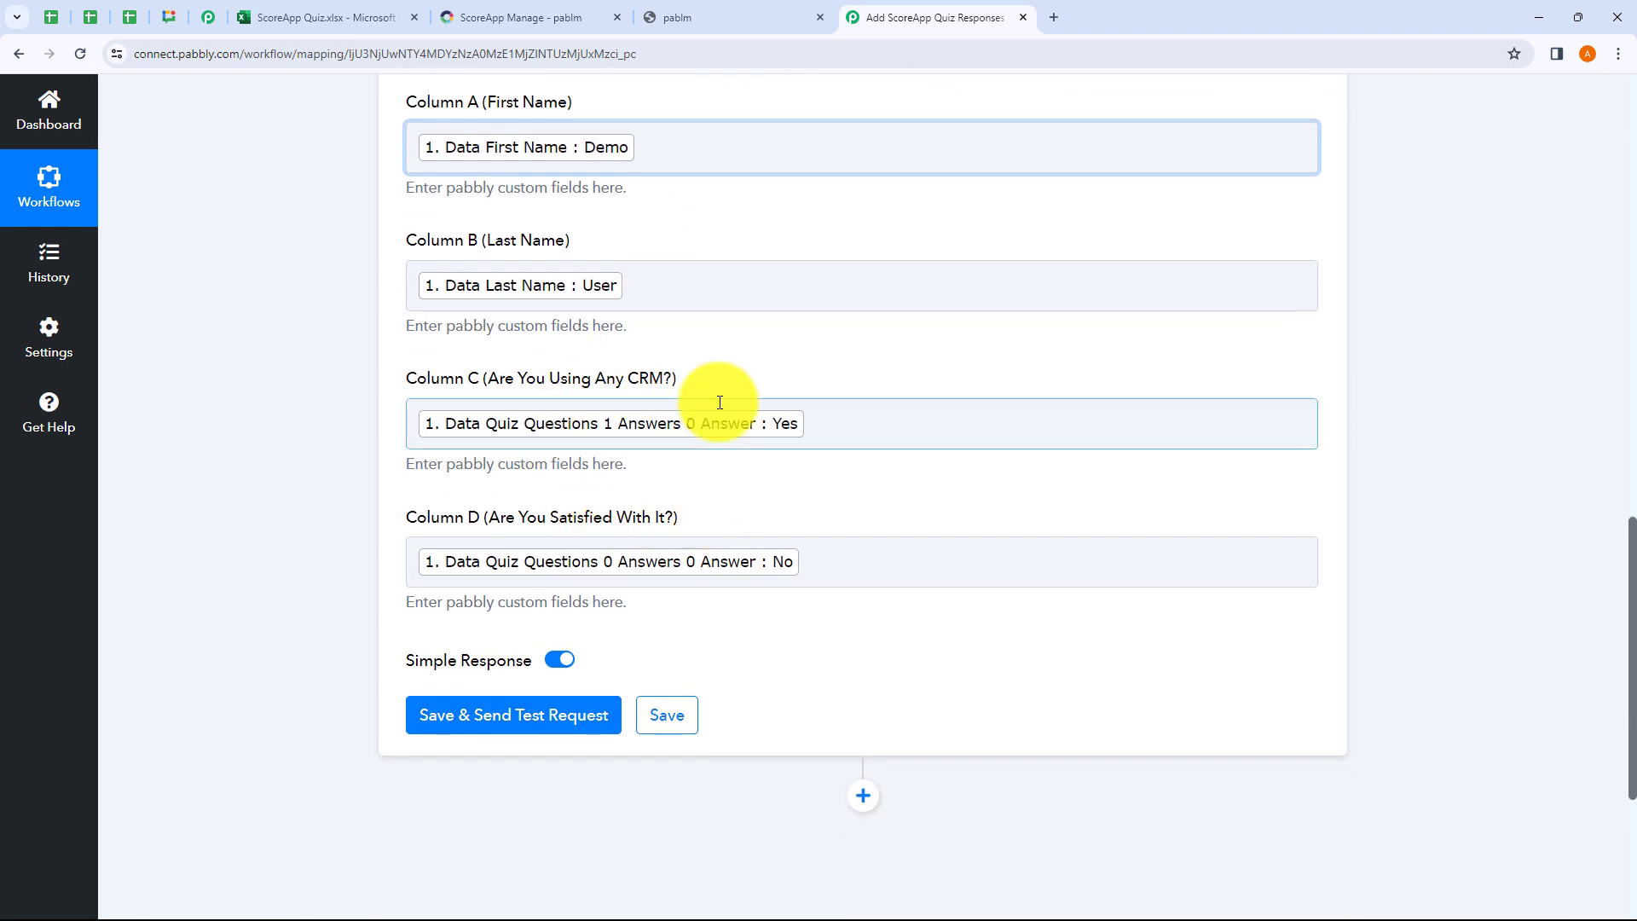
Save and send a test request, then review the response showing Demo, User, Yes, No in Sheet1!A2:D2
{"action": "left_click", "coordinate": [564, 726]}
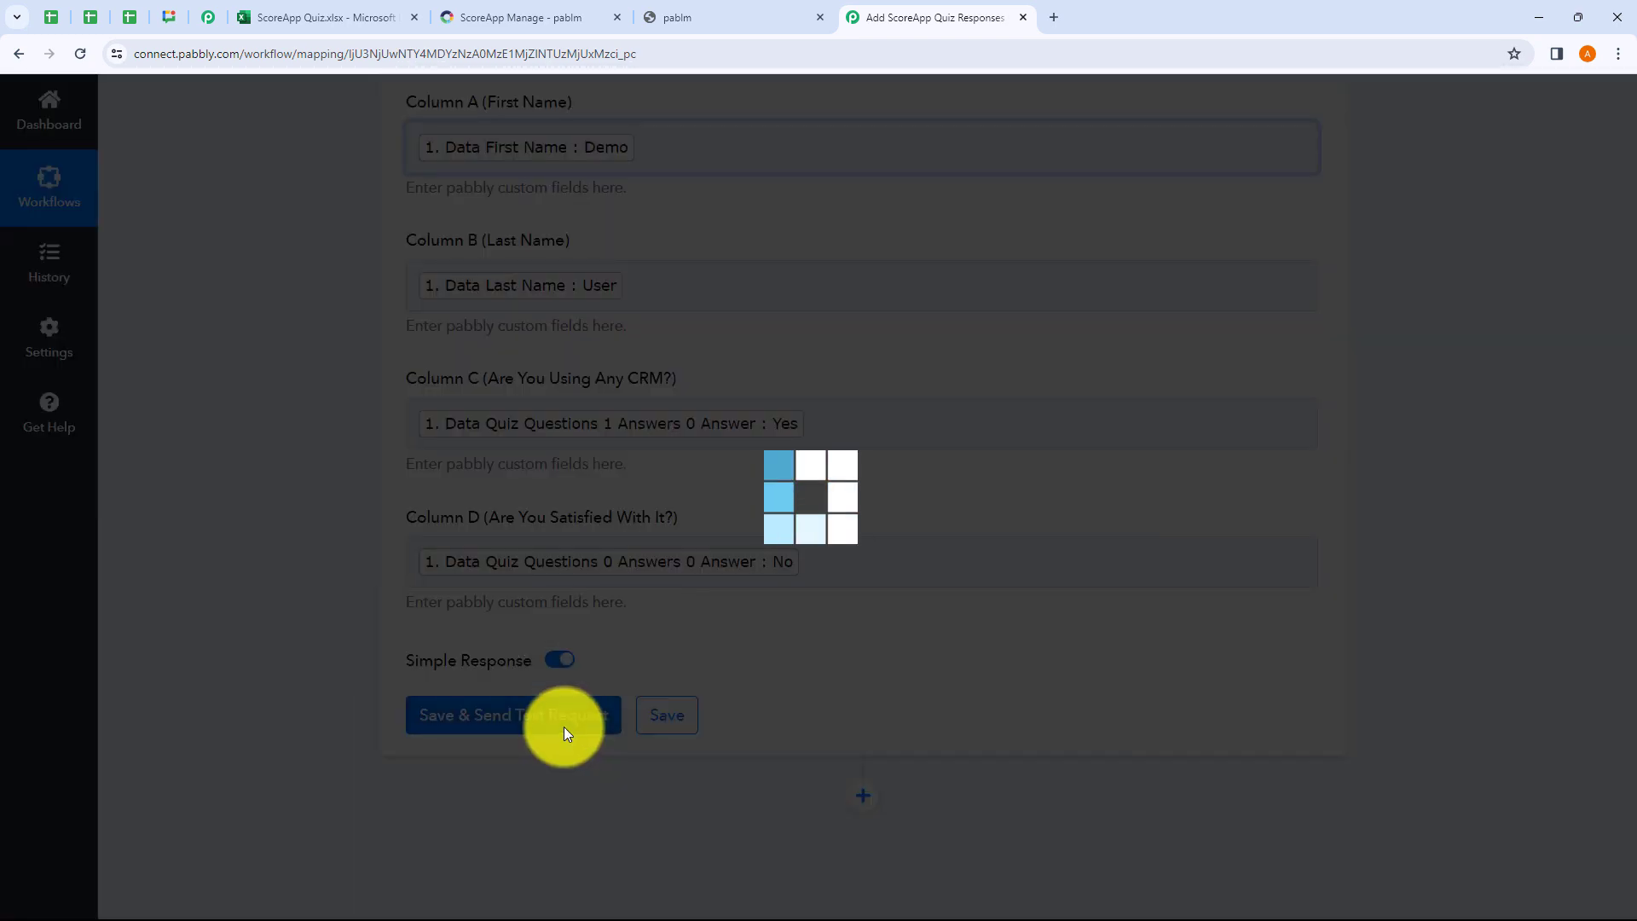
{"action": "scroll", "coordinate": [829, 578], "scroll_direction": "down", "scroll_amount": 2}
{"action": "scroll", "coordinate": [829, 578], "scroll_direction": "down", "scroll_amount": 1}
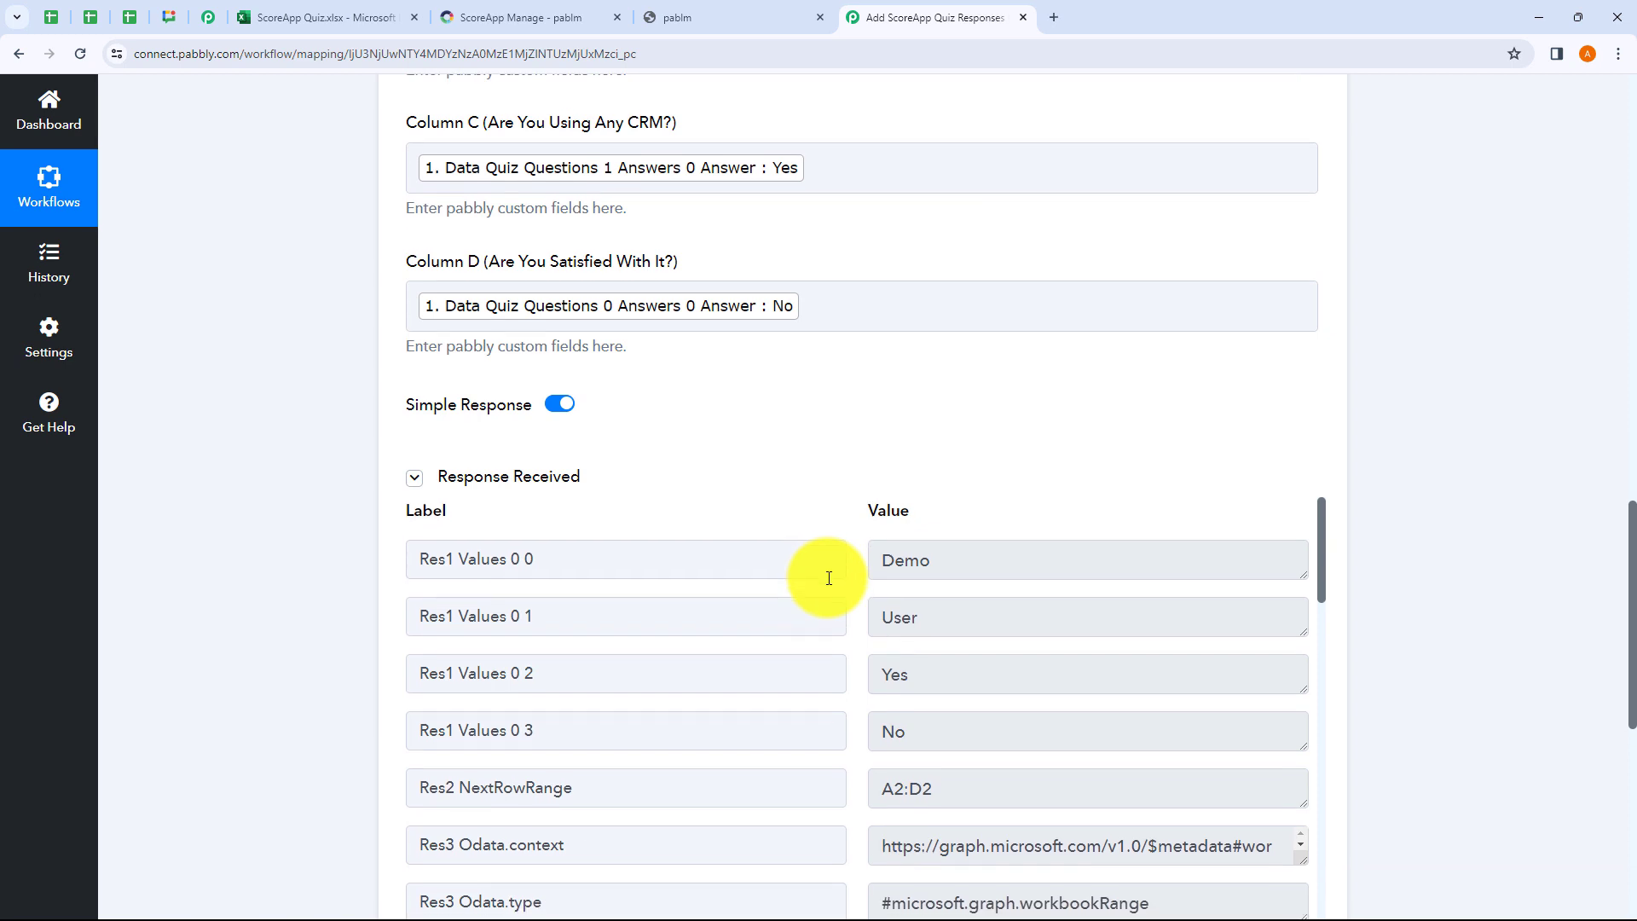
{"action": "scroll", "coordinate": [829, 579], "scroll_direction": "down", "scroll_amount": 1}
{"action": "scroll", "coordinate": [829, 578], "scroll_direction": "down", "scroll_amount": 2}
{"action": "scroll", "coordinate": [829, 579], "scroll_direction": "up", "scroll_amount": 1}
{"action": "scroll", "coordinate": [731, 622], "scroll_direction": "up", "scroll_amount": 2}
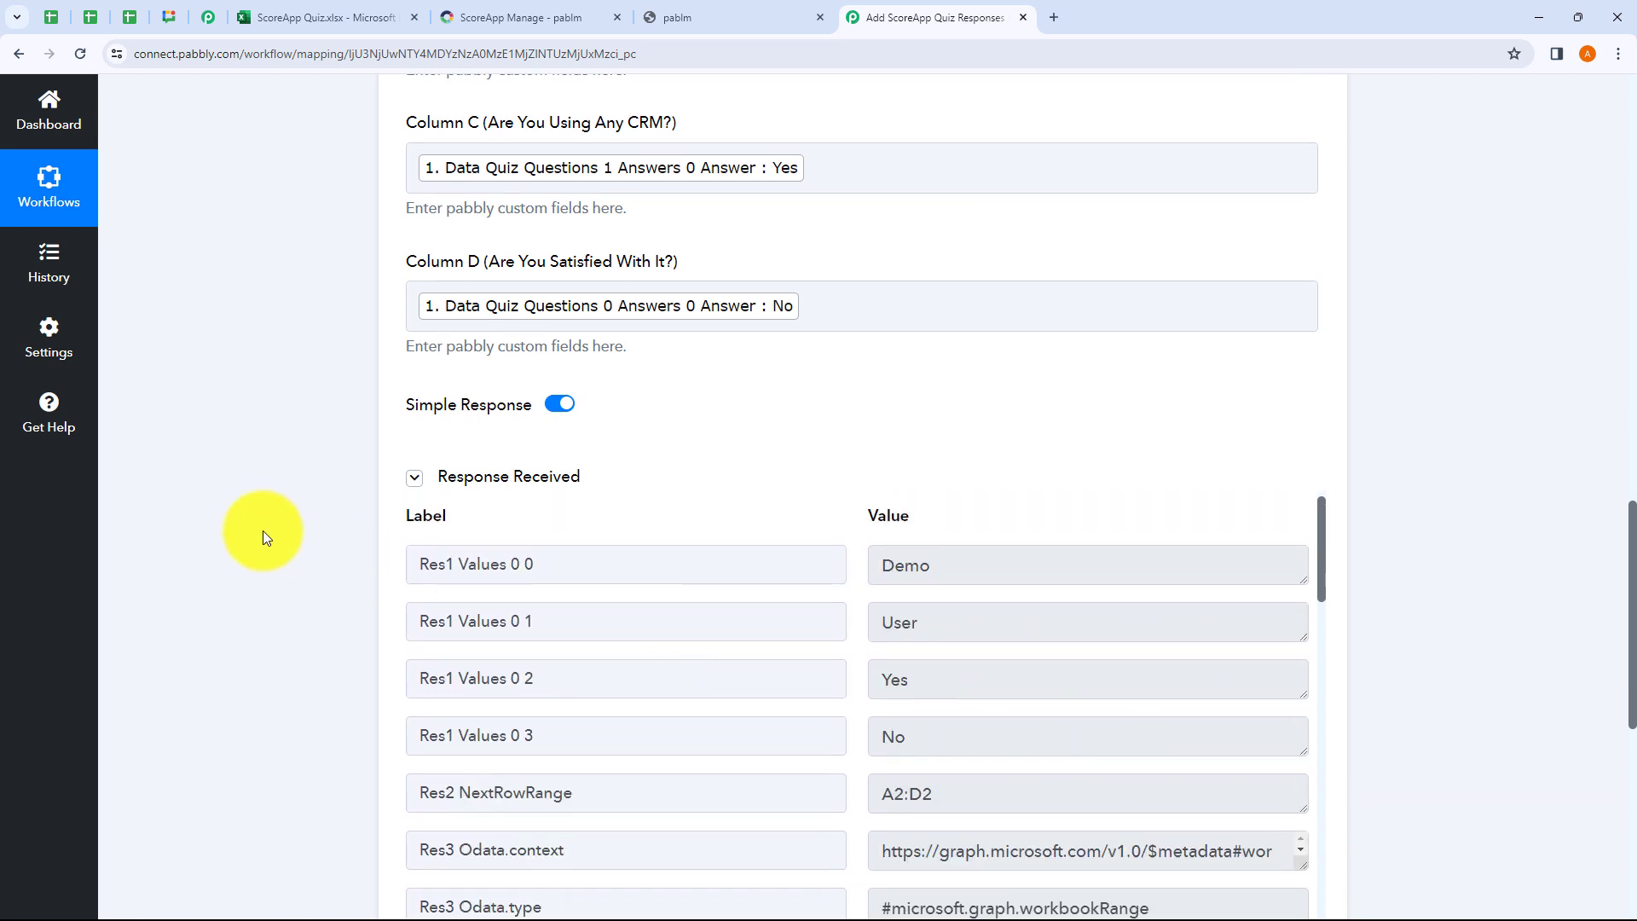
{"action": "scroll", "coordinate": [263, 537], "scroll_direction": "down", "scroll_amount": 2}
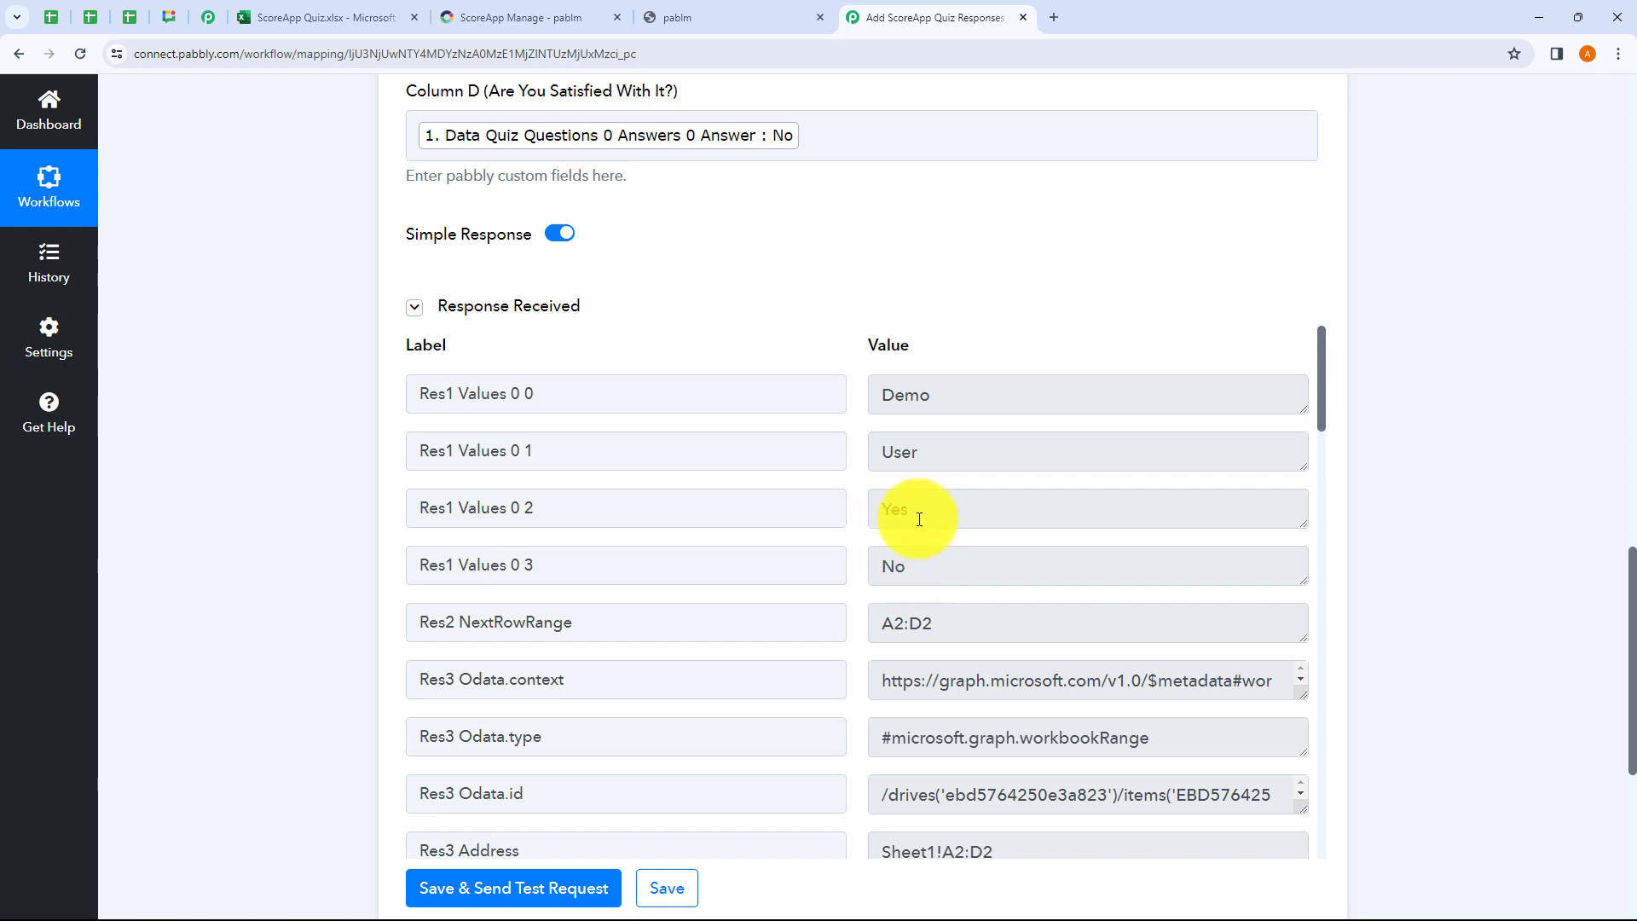
{"action": "scroll", "coordinate": [1007, 679], "scroll_direction": "down", "scroll_amount": 1}
{"action": "scroll", "coordinate": [978, 745], "scroll_direction": "down", "scroll_amount": 2}
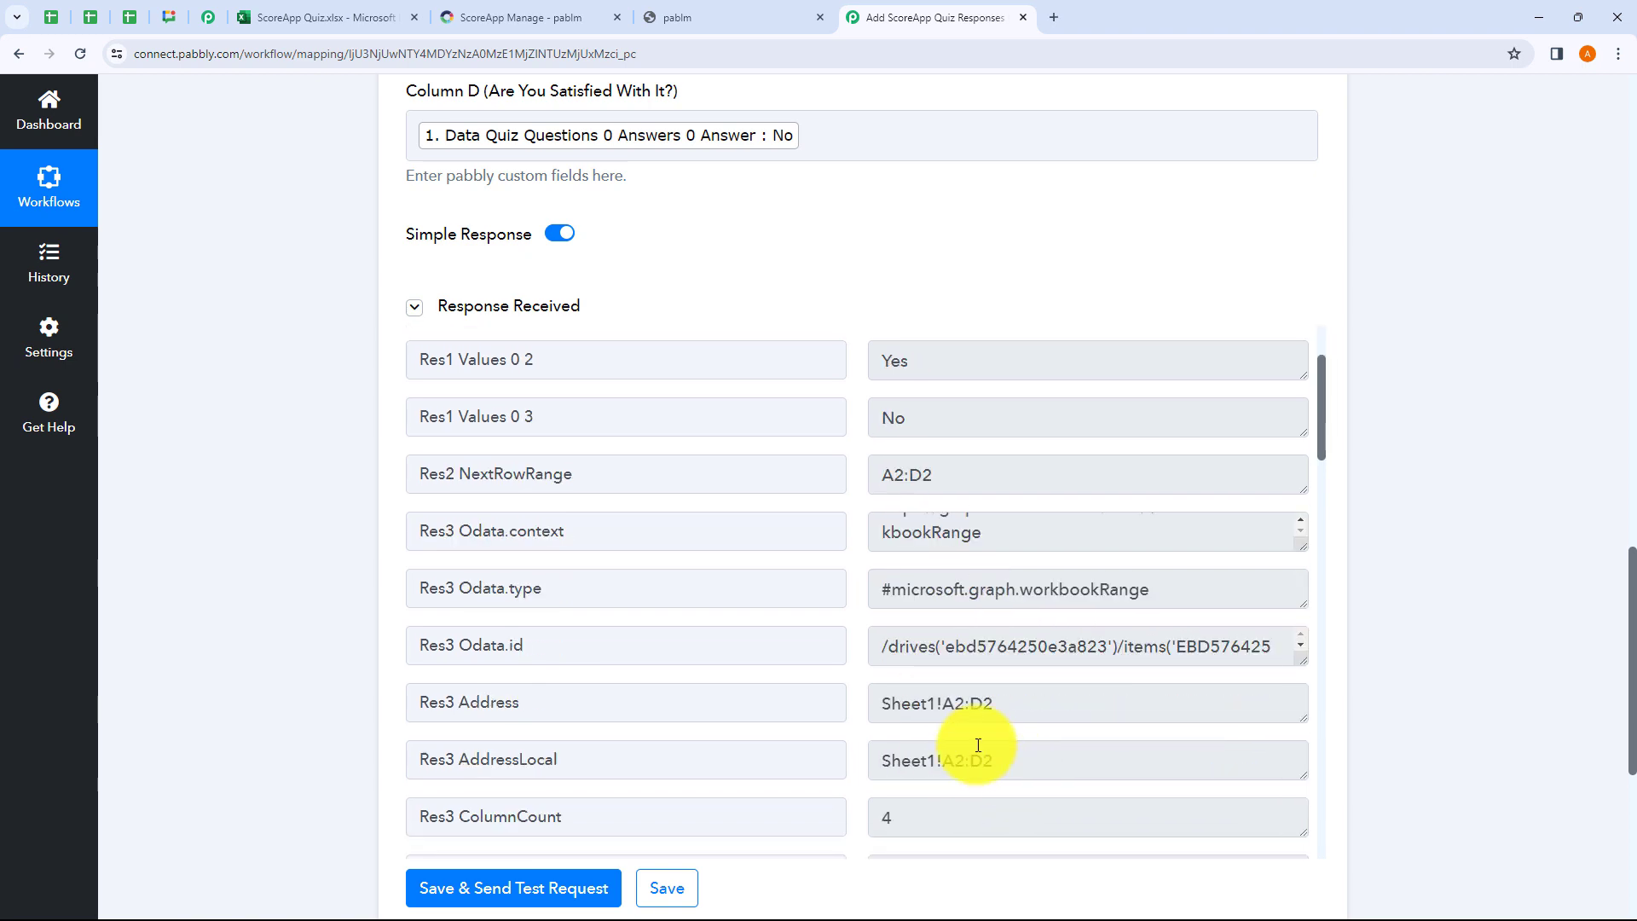
{"action": "scroll", "coordinate": [853, 661], "scroll_direction": "down", "scroll_amount": 2}
{"action": "scroll", "coordinate": [863, 663], "scroll_direction": "down", "scroll_amount": 1}
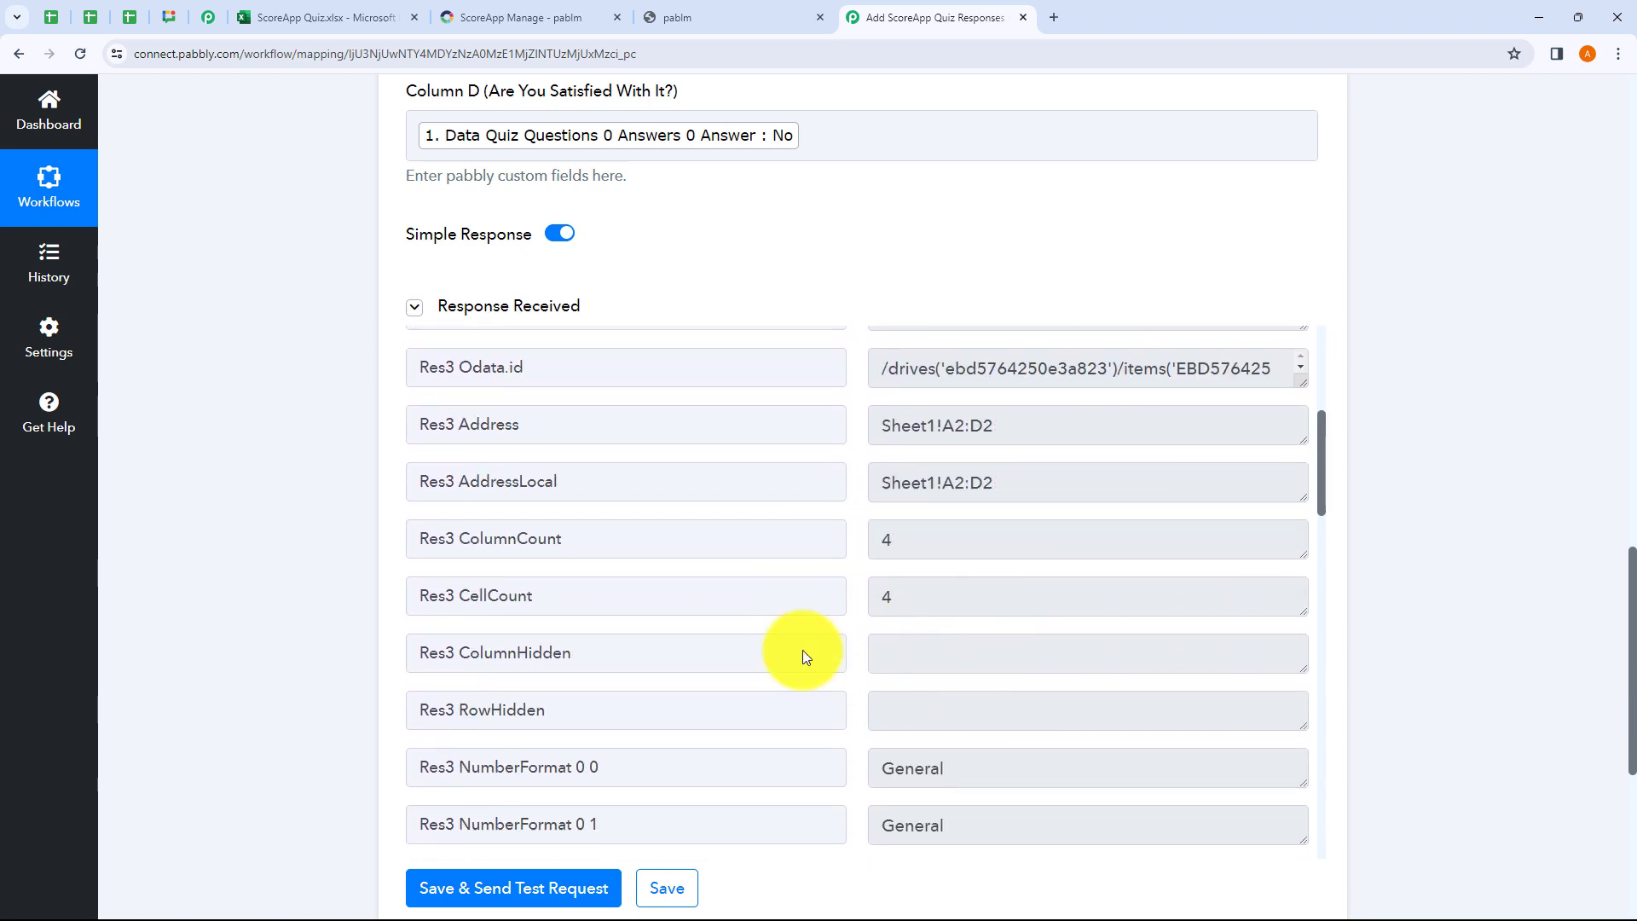
{"action": "scroll", "coordinate": [972, 673], "scroll_direction": "down", "scroll_amount": 1}
{"action": "scroll", "coordinate": [1023, 742], "scroll_direction": "down", "scroll_amount": 2}
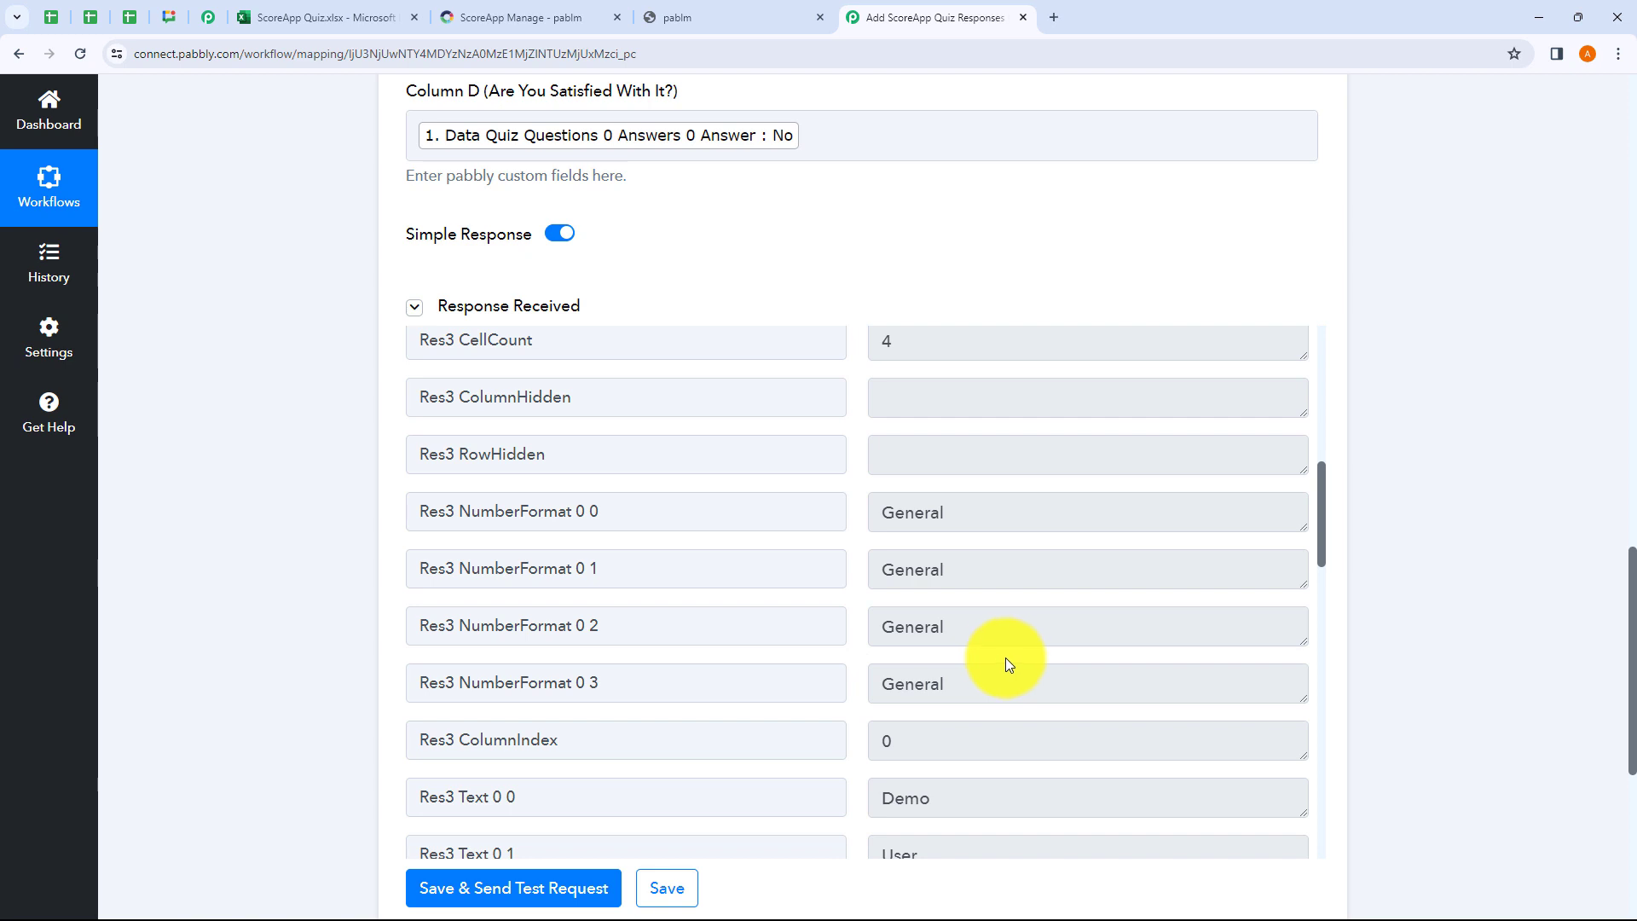
{"action": "scroll", "coordinate": [876, 667], "scroll_direction": "down", "scroll_amount": 3}
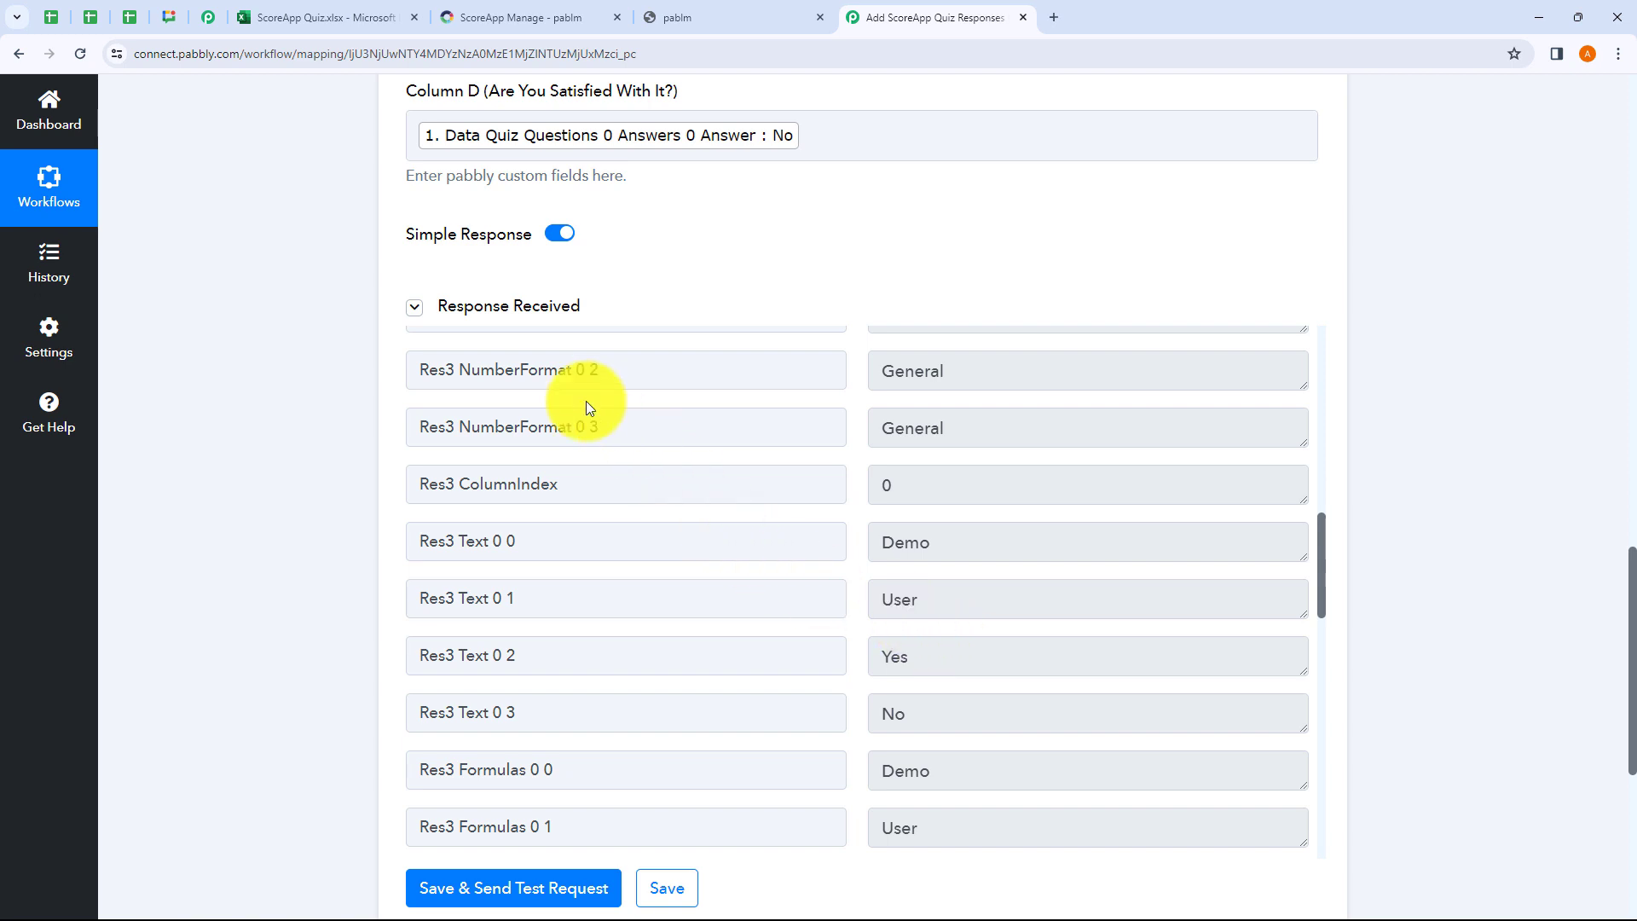
Verify in the ScoreApp Quiz sheet that row 2 holds Demo, User, Yes and No
{"action": "left_click", "coordinate": [316, 23]}
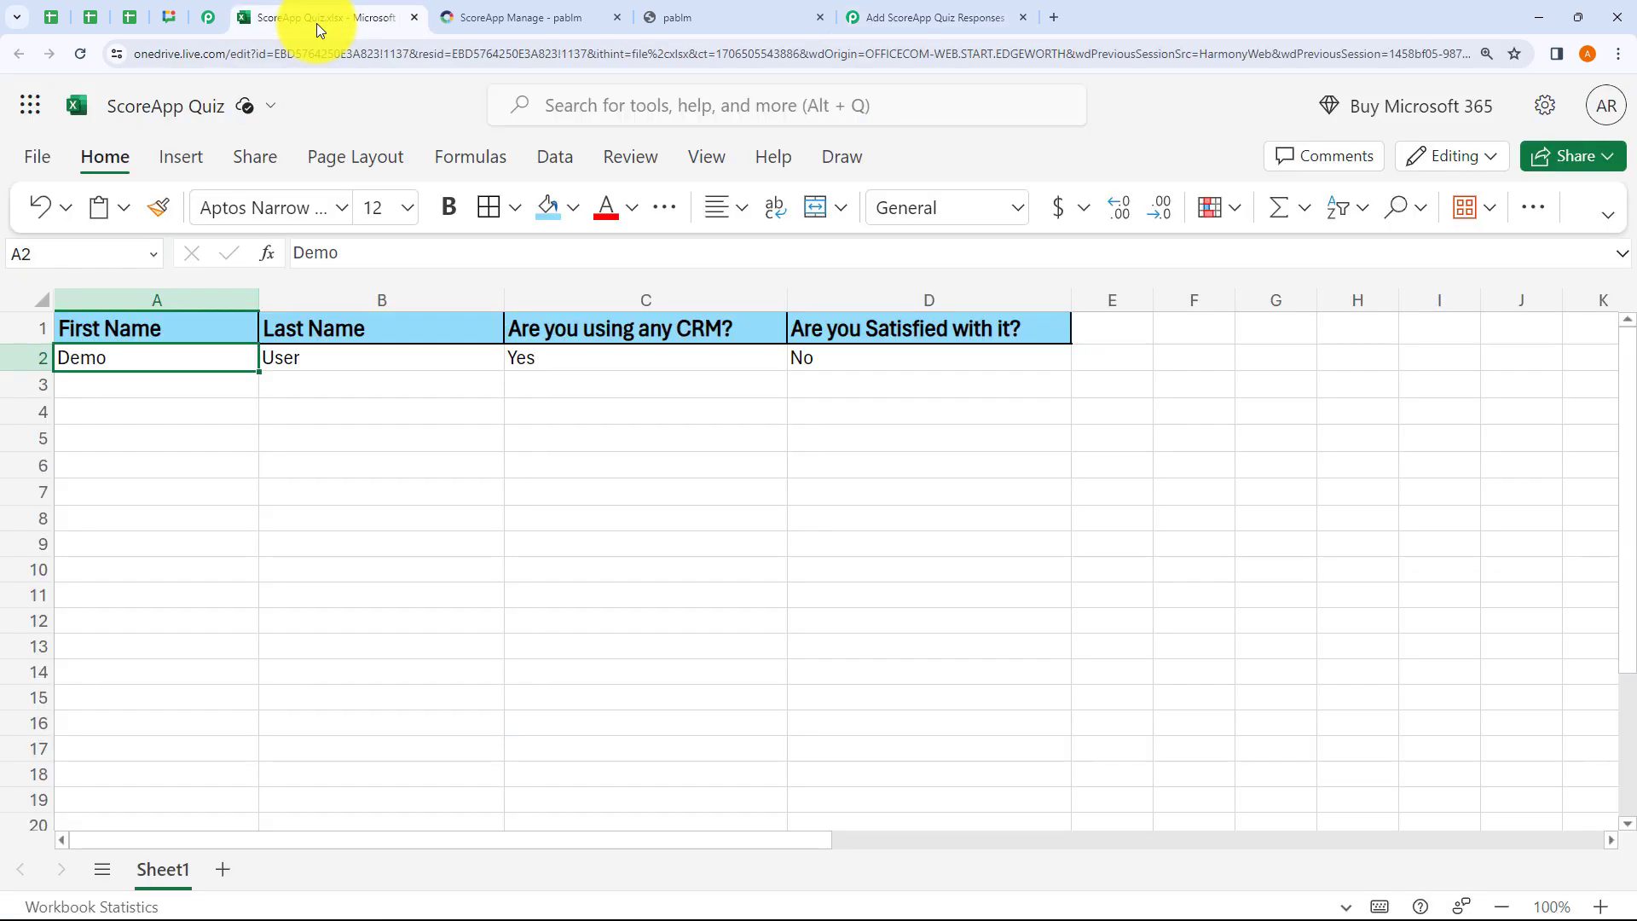
{"action": "left_click", "coordinate": [431, 486]}
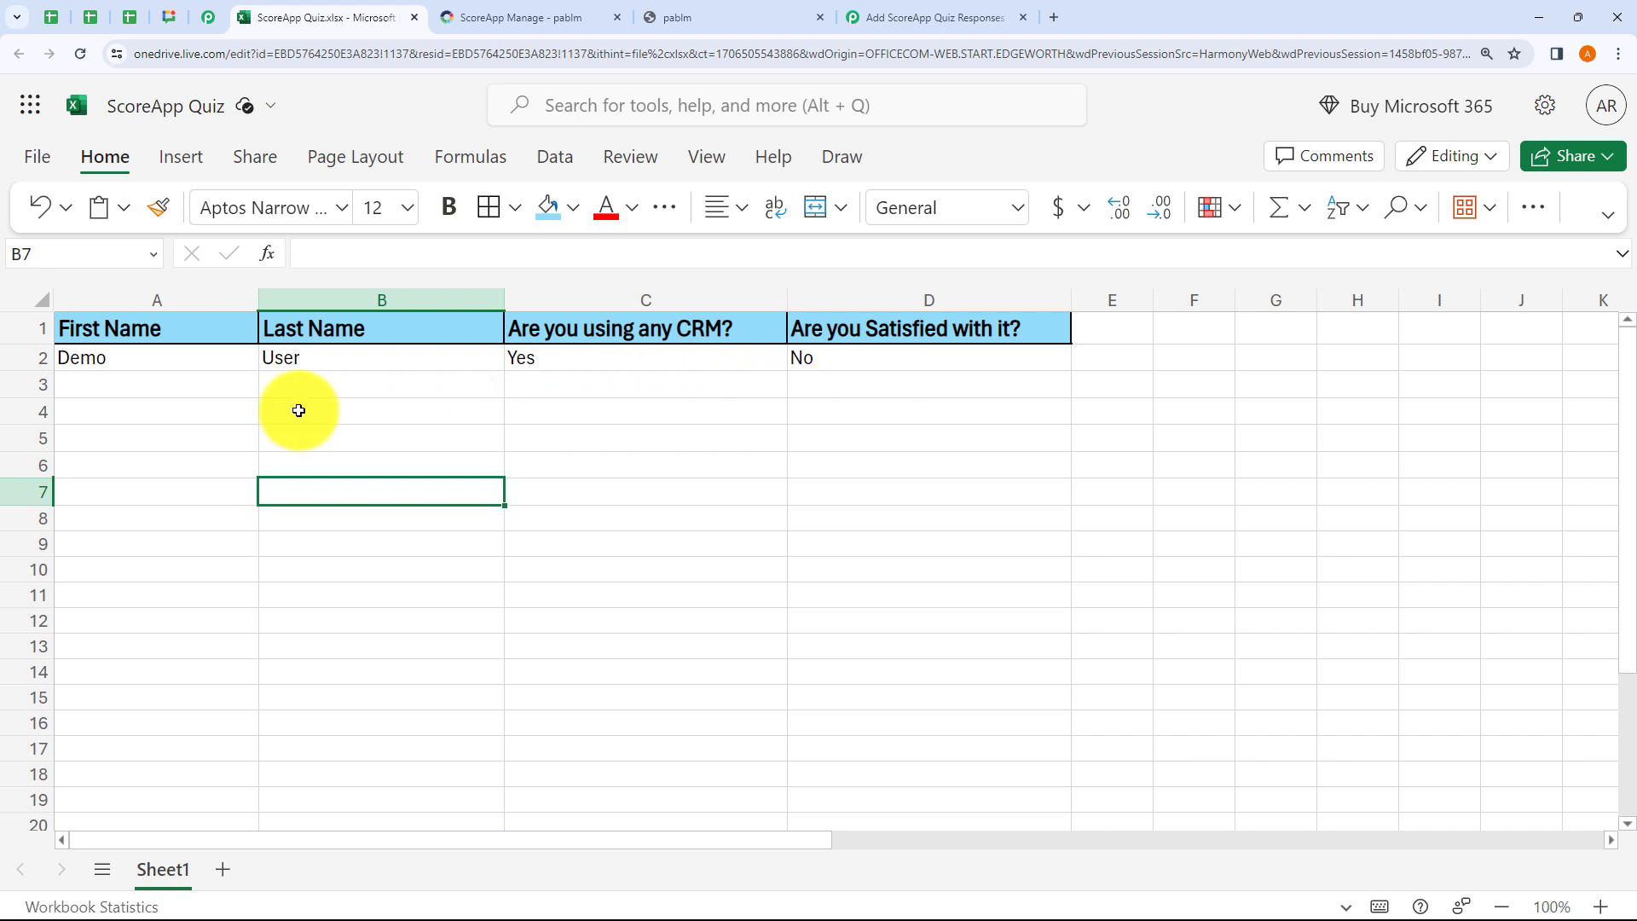
{"action": "left_click", "coordinate": [402, 410]}
{"action": "left_click", "coordinate": [196, 408]}
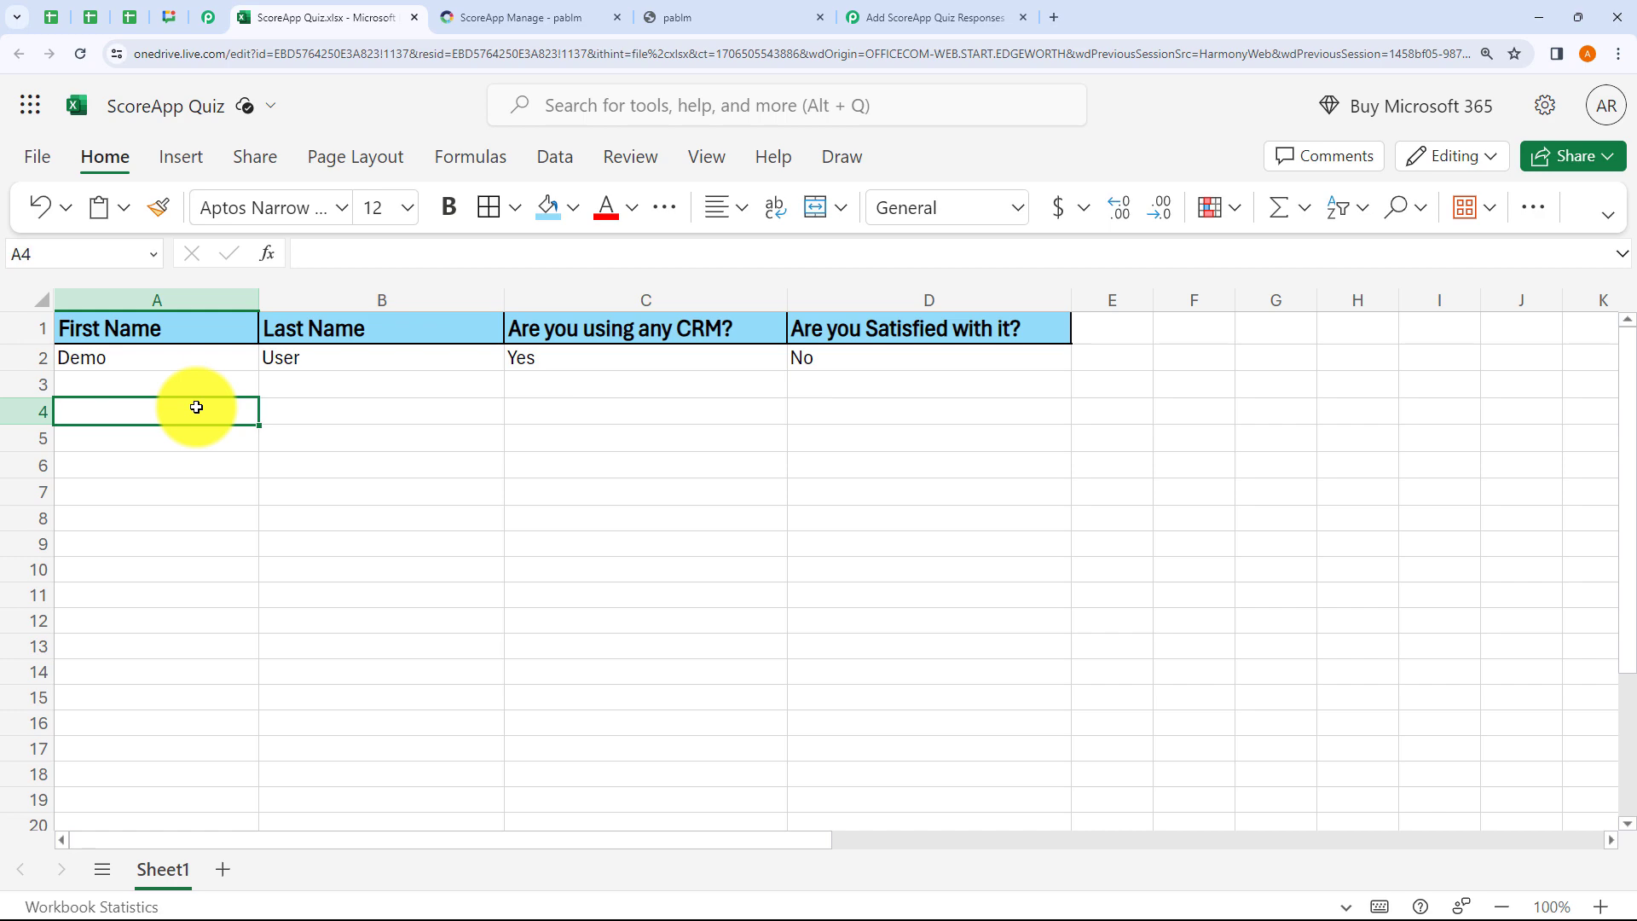
Return to the Pabbly workflow and collapse the Excel action step
{"action": "left_click", "coordinate": [932, 18]}
{"action": "scroll", "coordinate": [728, 304], "scroll_direction": "up", "scroll_amount": 4}
{"action": "scroll", "coordinate": [728, 304], "scroll_direction": "up", "scroll_amount": 5}
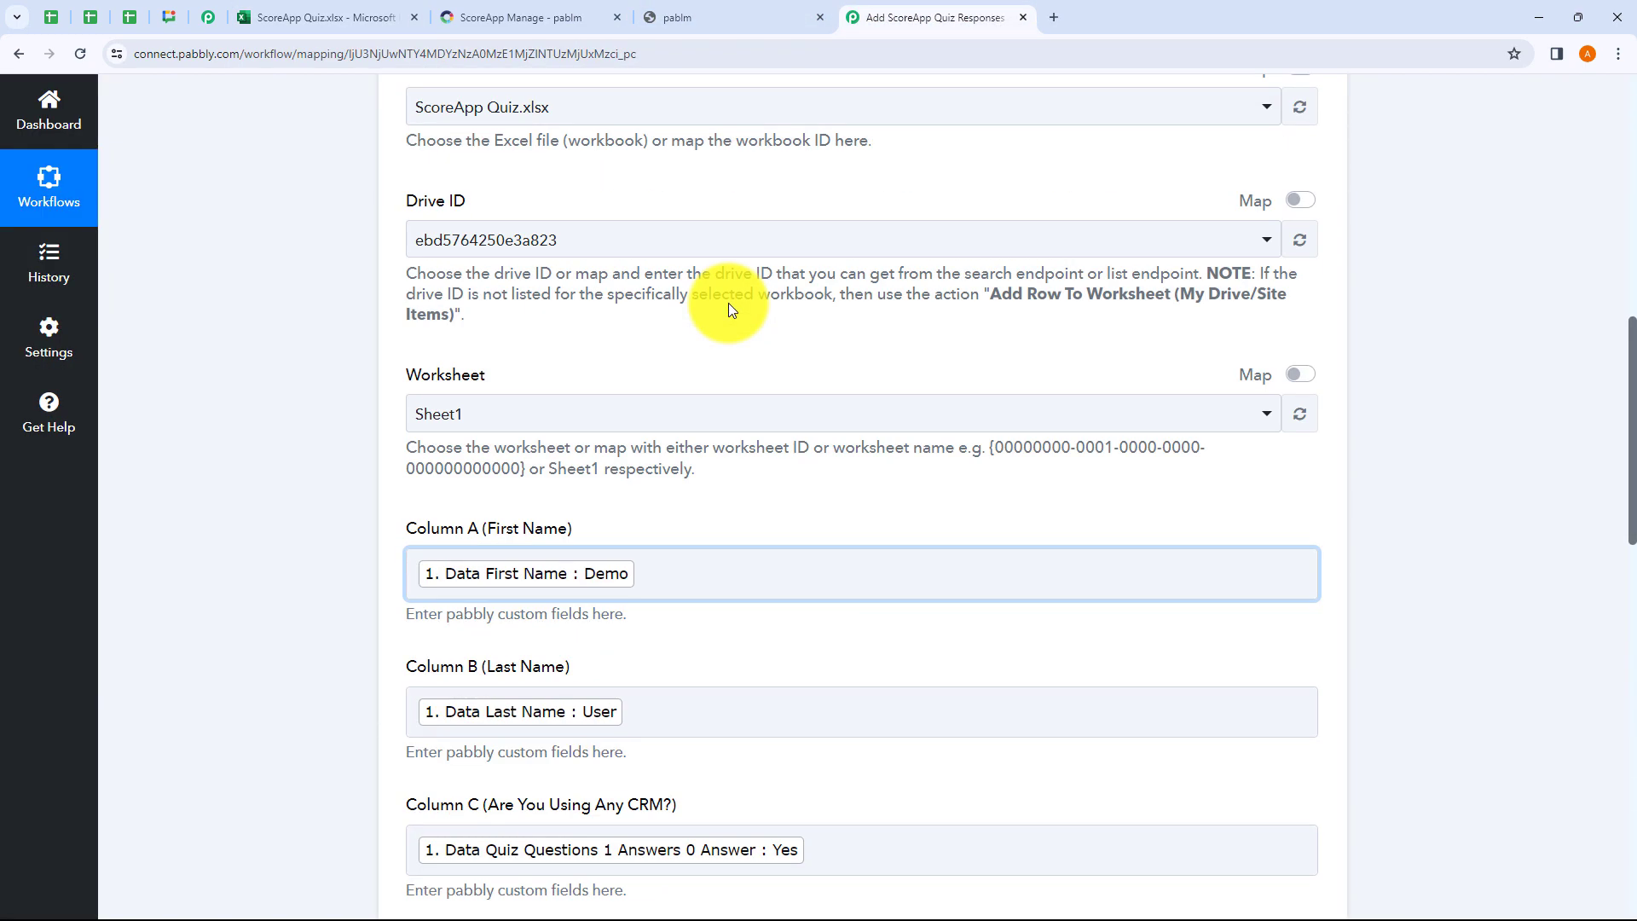
{"action": "scroll", "coordinate": [728, 304], "scroll_direction": "up", "scroll_amount": 5}
{"action": "scroll", "coordinate": [767, 341], "scroll_direction": "up", "scroll_amount": 4}
{"action": "left_click", "coordinate": [902, 468]}
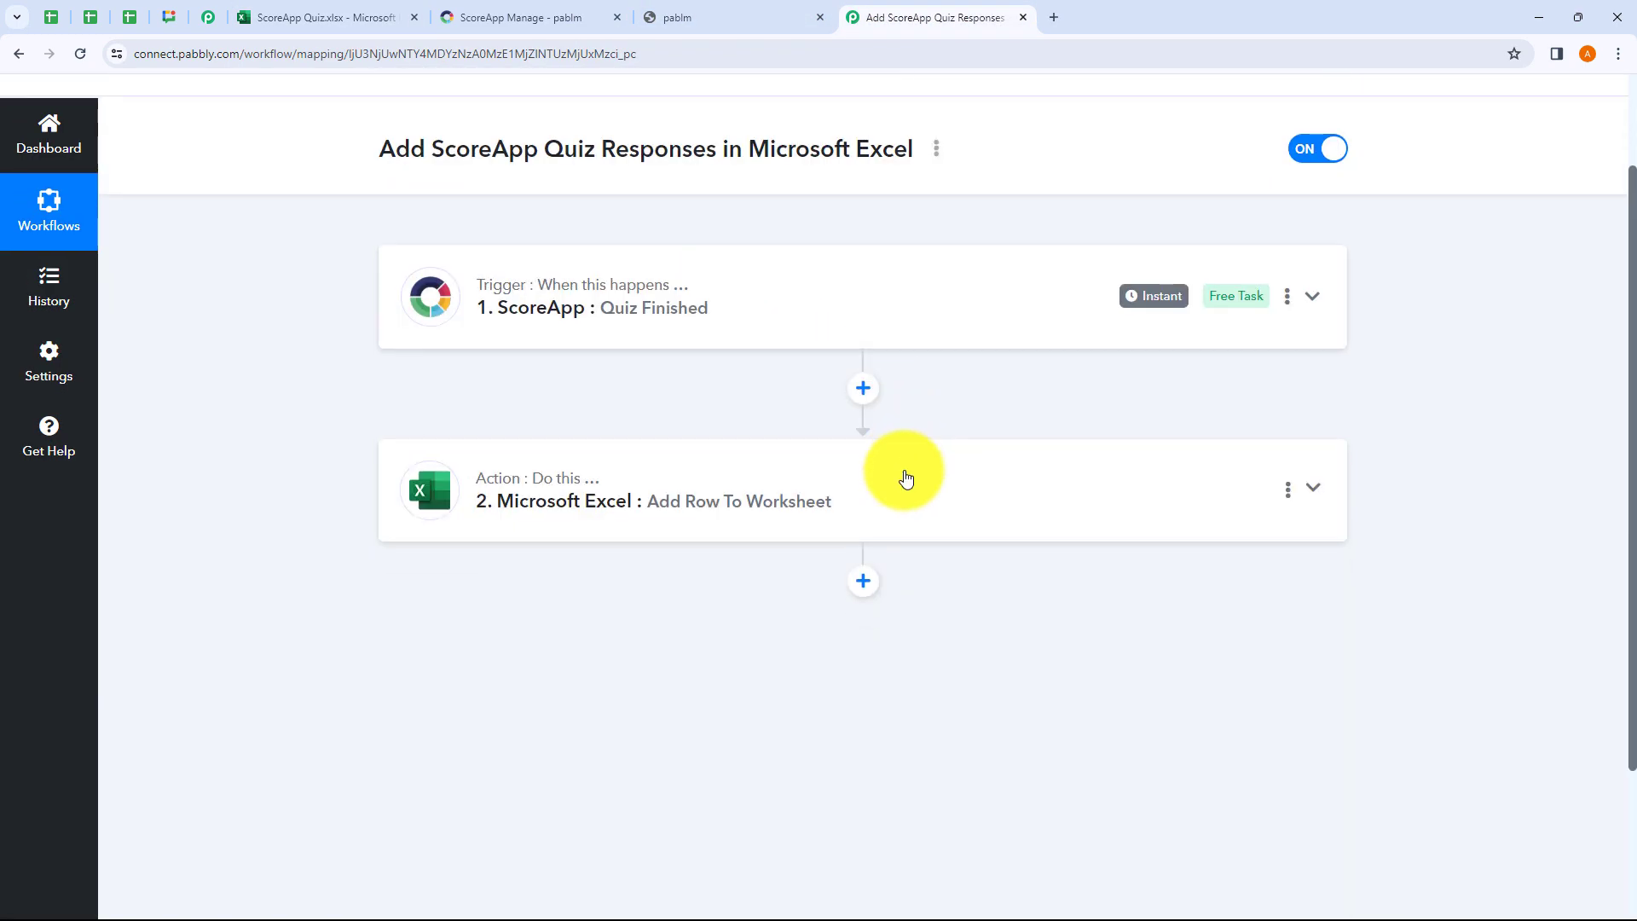
{"action": "scroll", "coordinate": [808, 475], "scroll_direction": "up", "scroll_amount": 2}
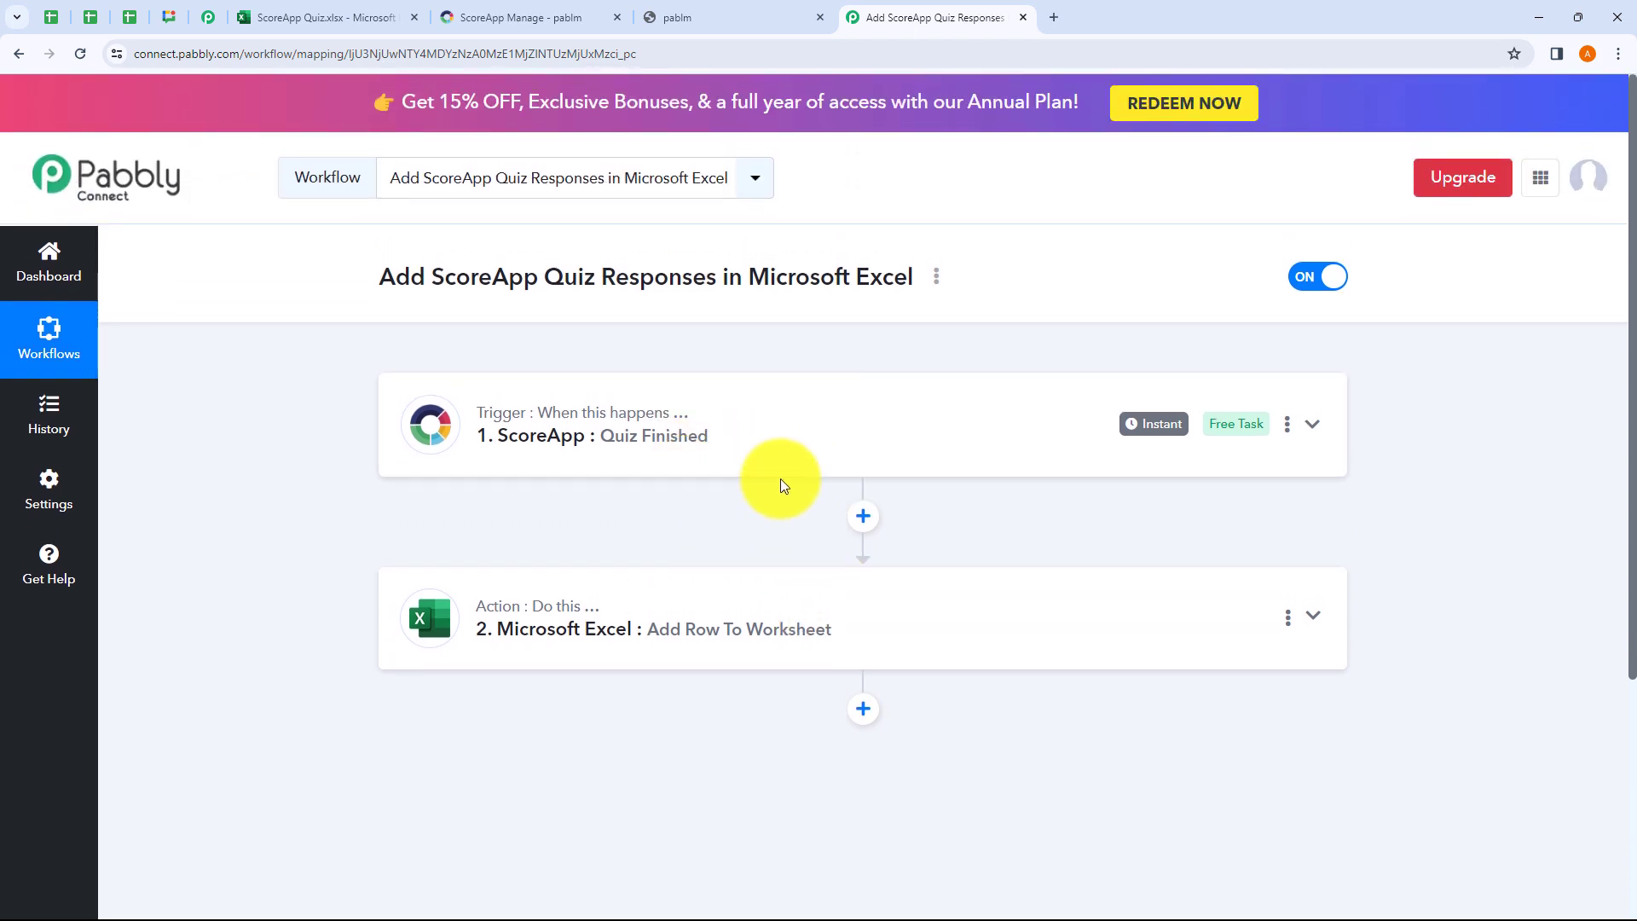
{"action": "left_click", "coordinate": [353, 18]}
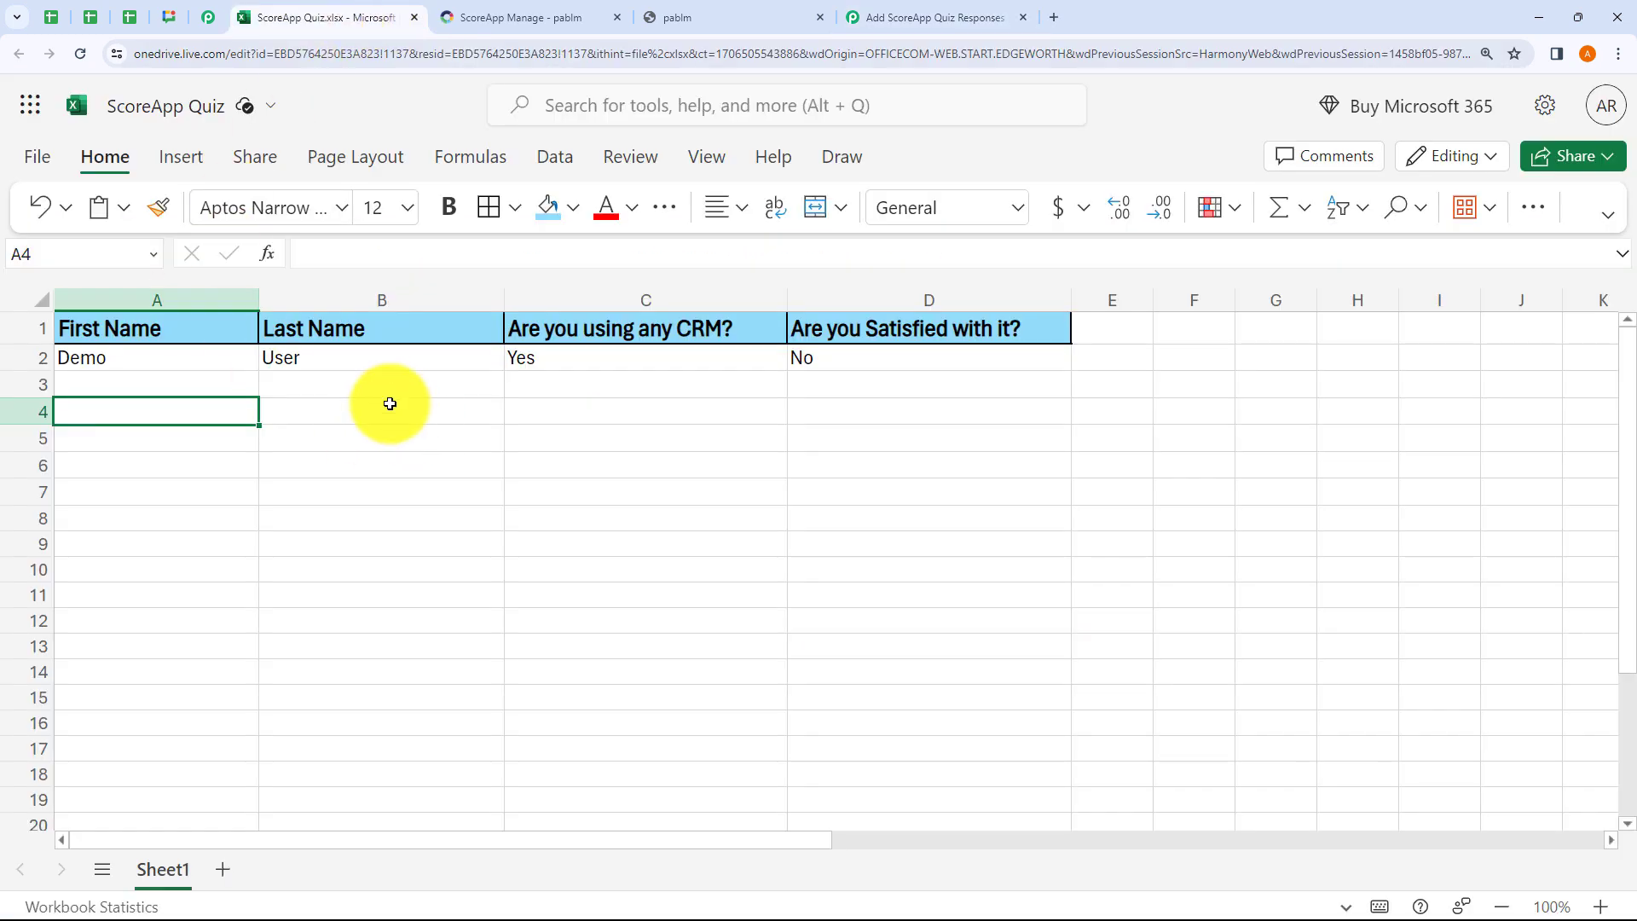
{"action": "left_click", "coordinate": [167, 387]}
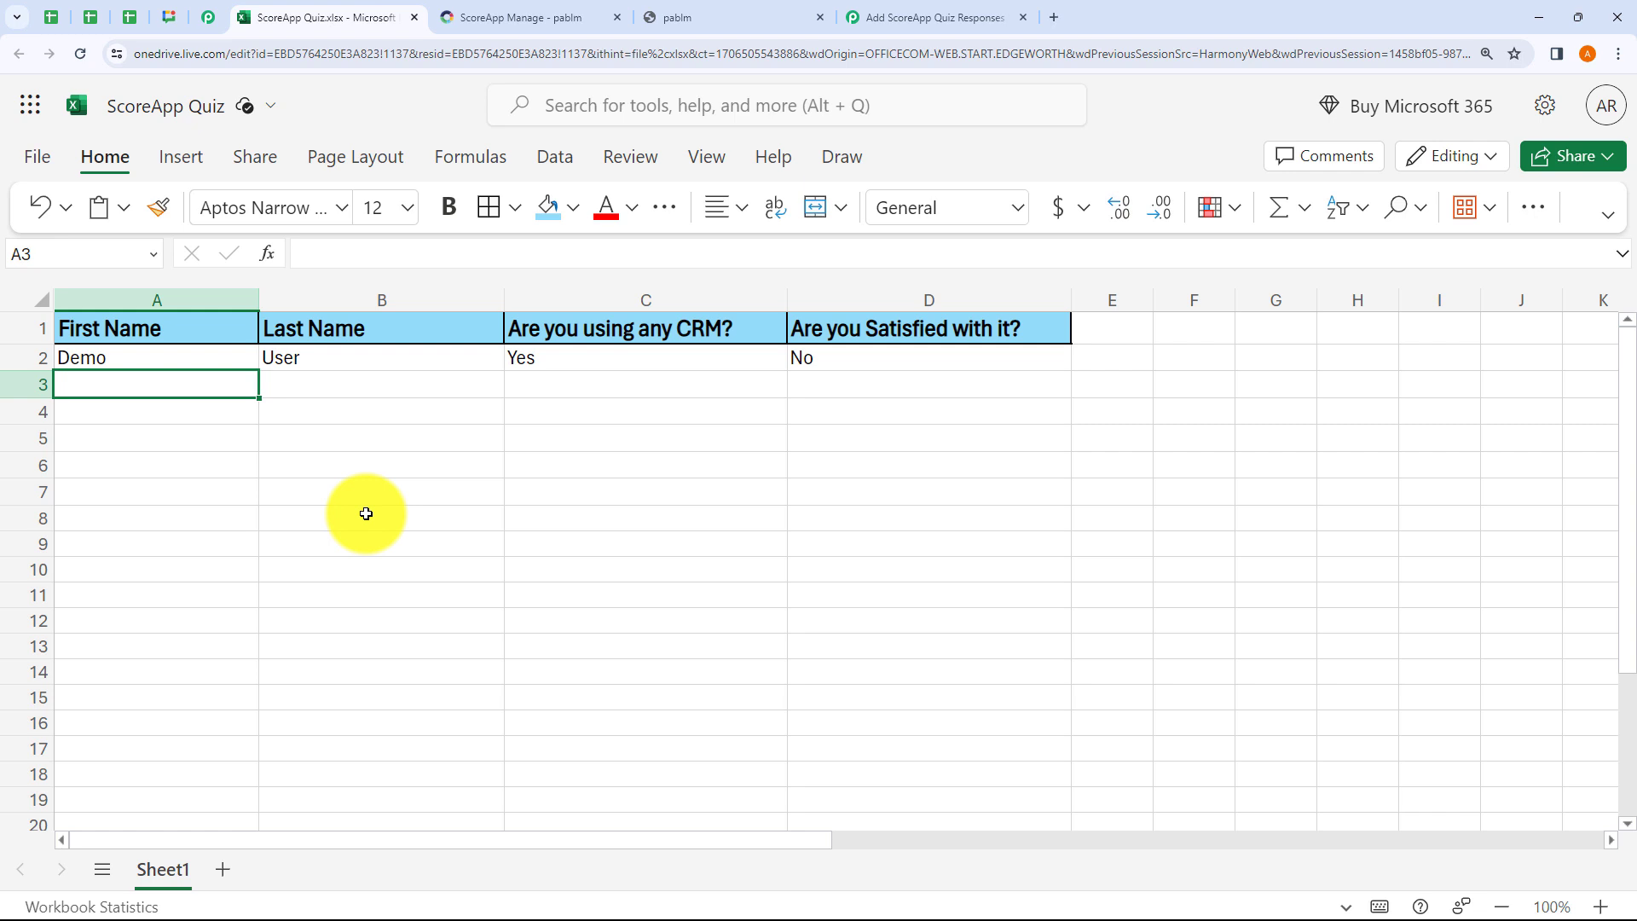
{"action": "left_click", "coordinate": [855, 17]}
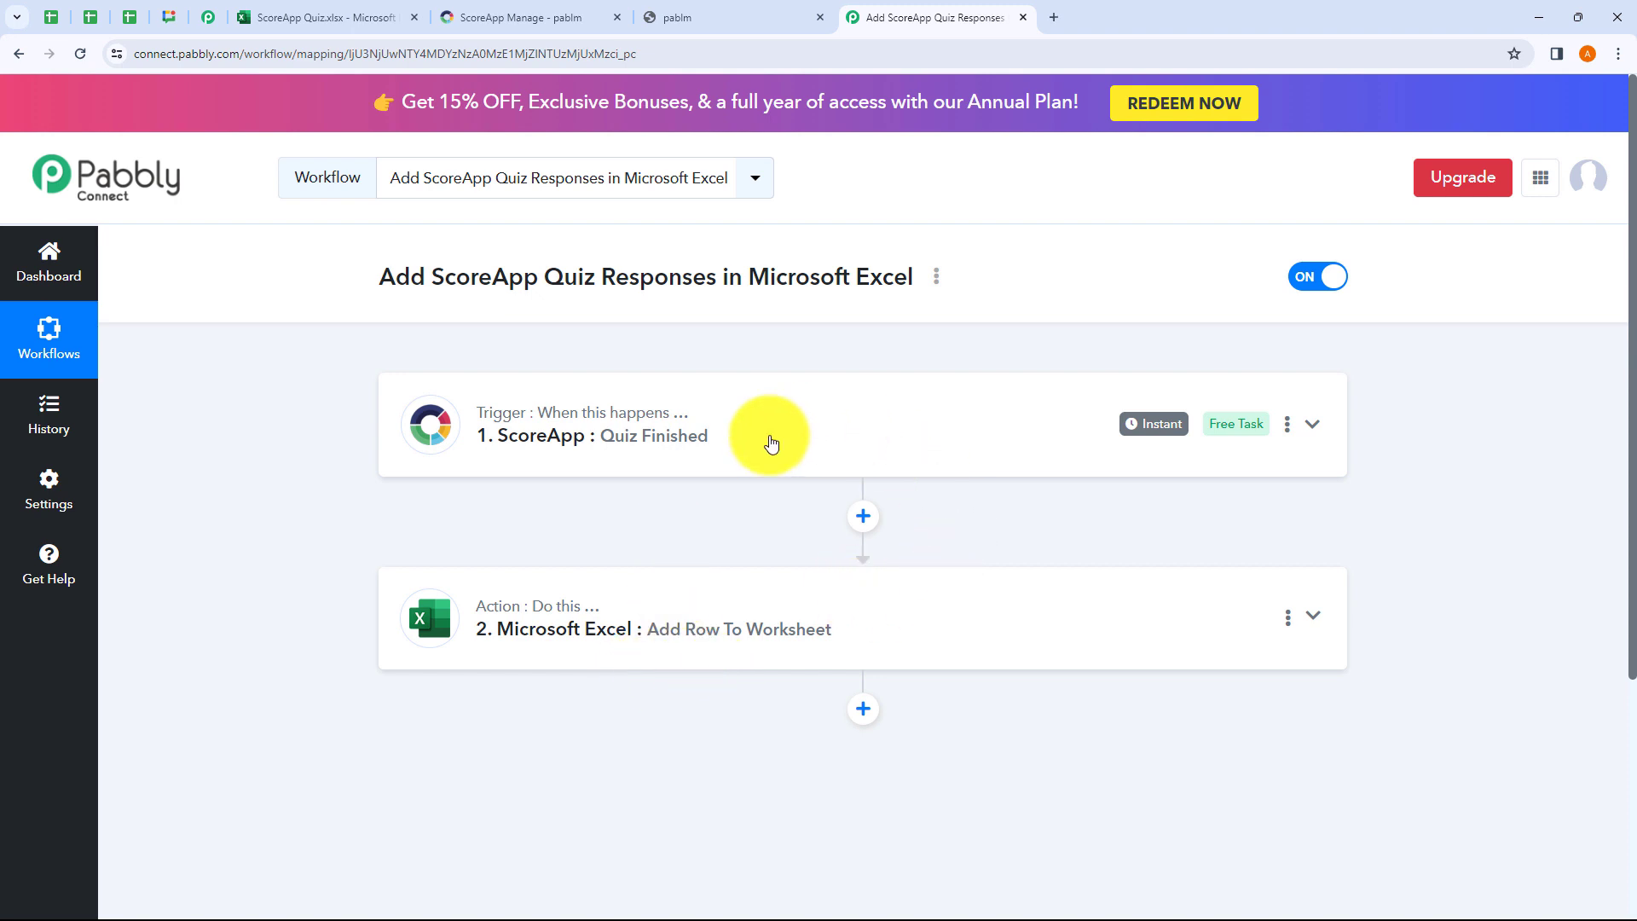
Share the workflow from its options menu, select the share link, and close the Share Workflow dialog
{"action": "left_click", "coordinate": [939, 283]}
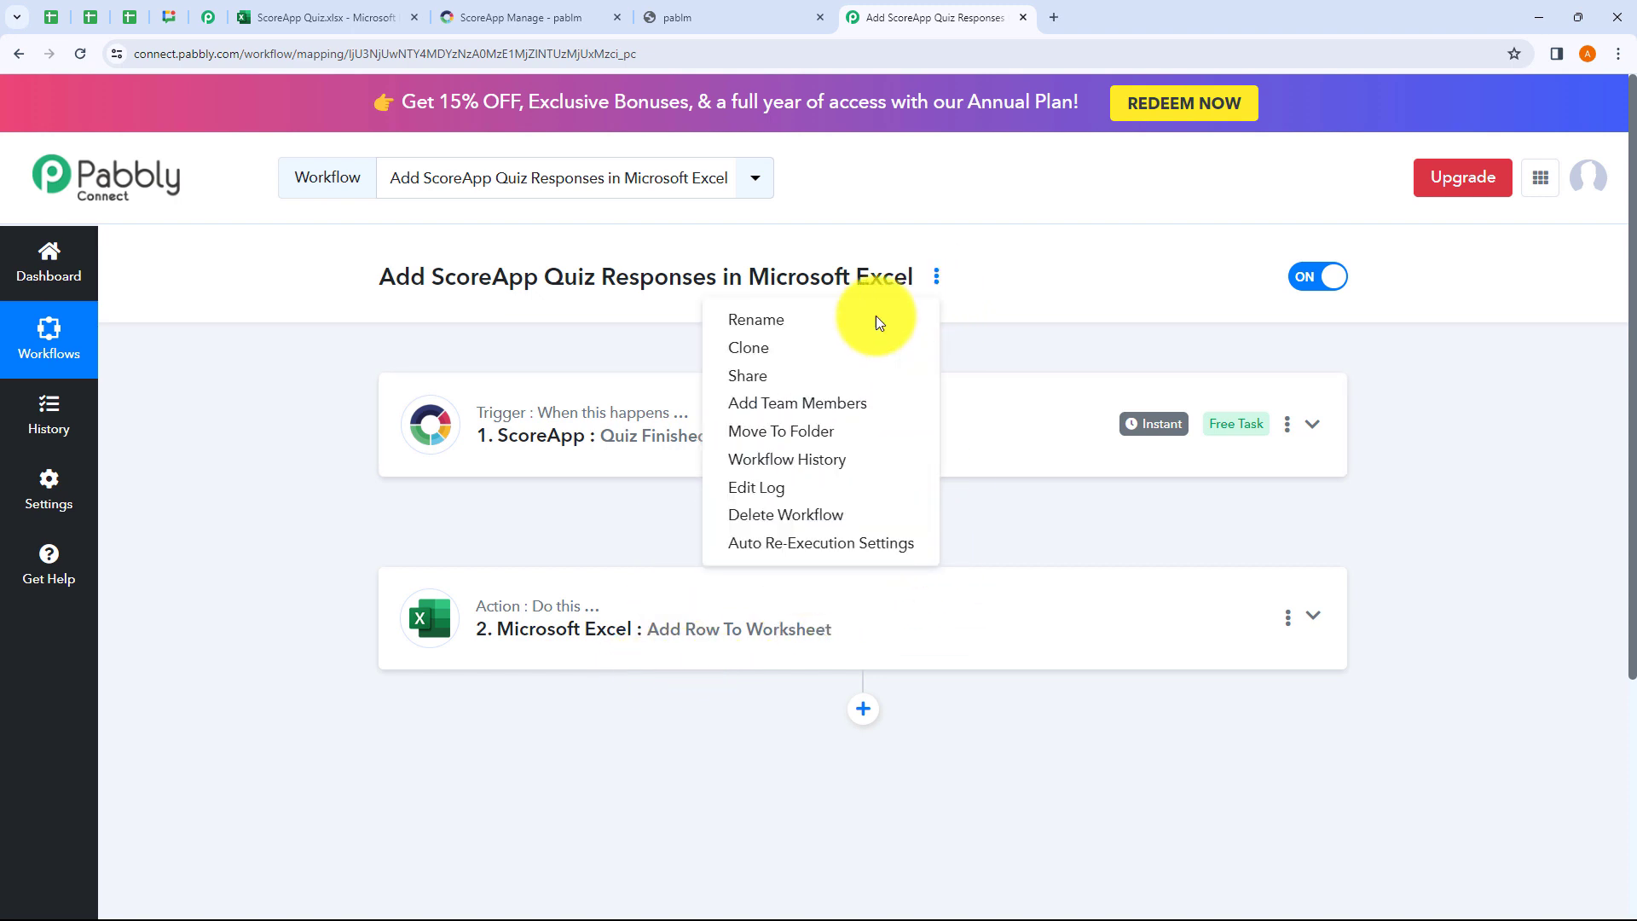
{"action": "left_click", "coordinate": [789, 378]}
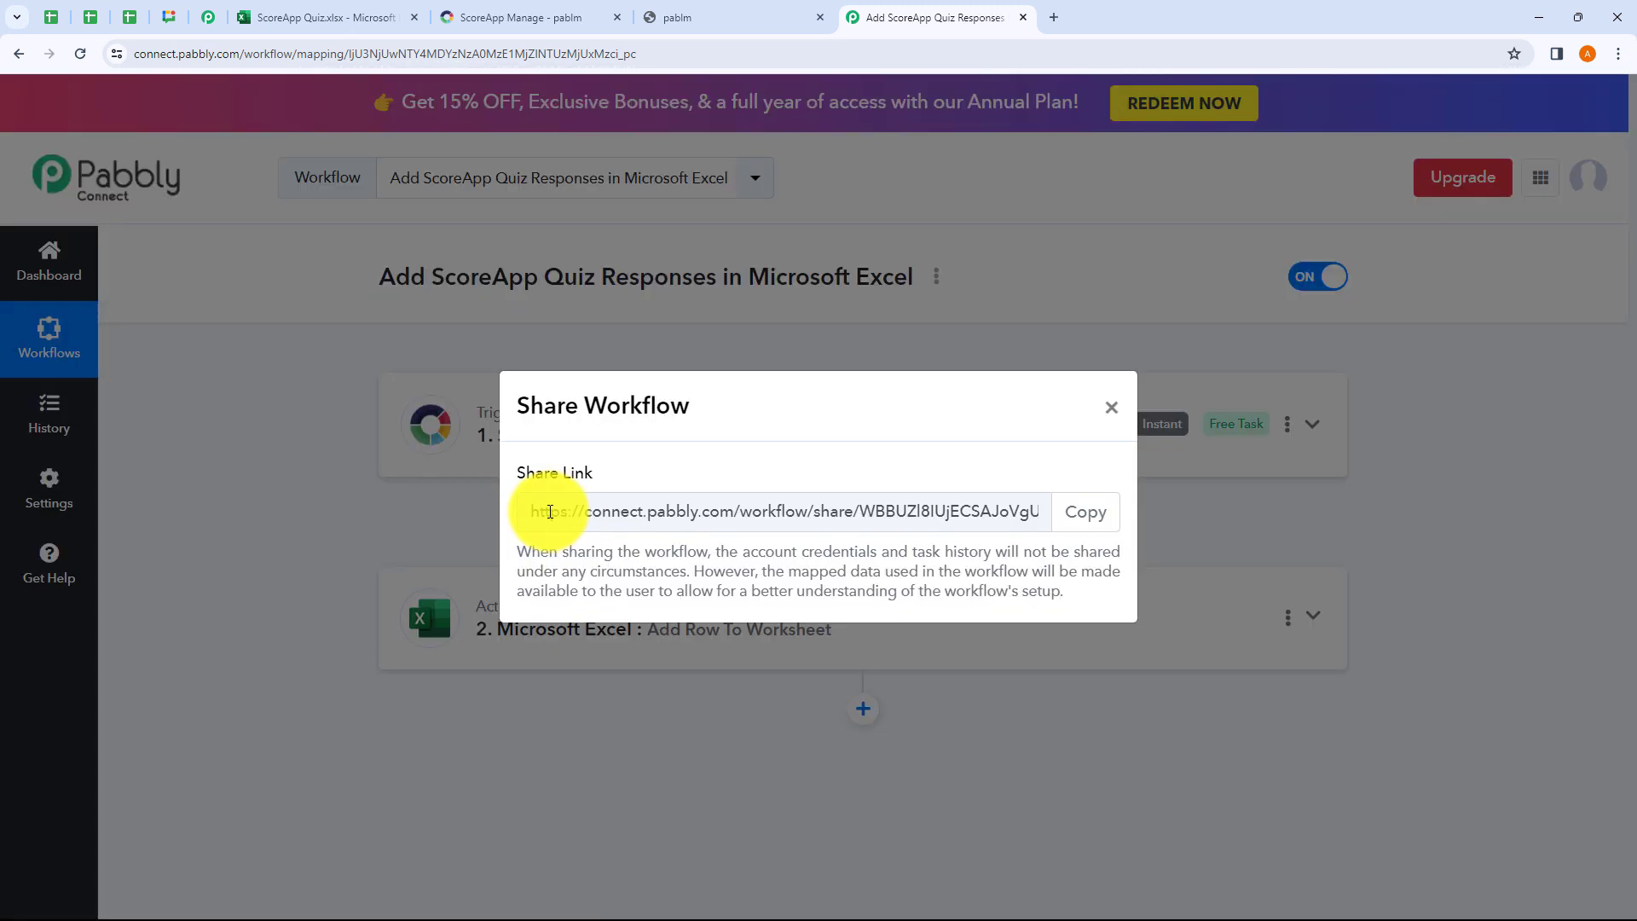
{"action": "left_click_drag", "start_coordinate": [628, 511], "coordinate": [797, 537]}
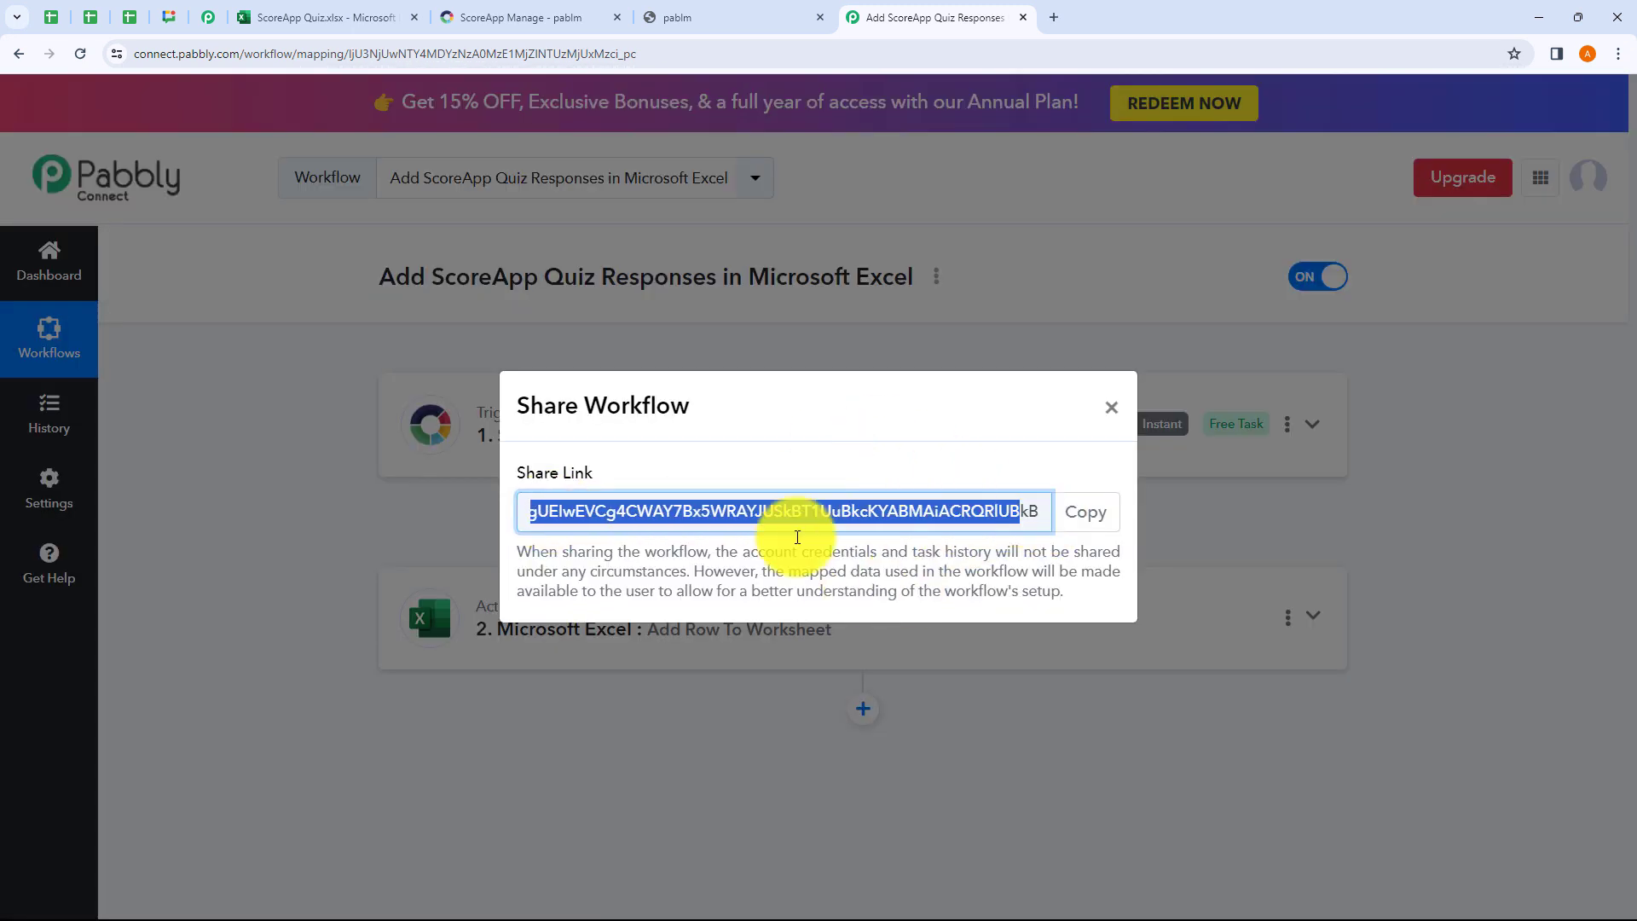
{"action": "left_click", "coordinate": [1111, 407]}
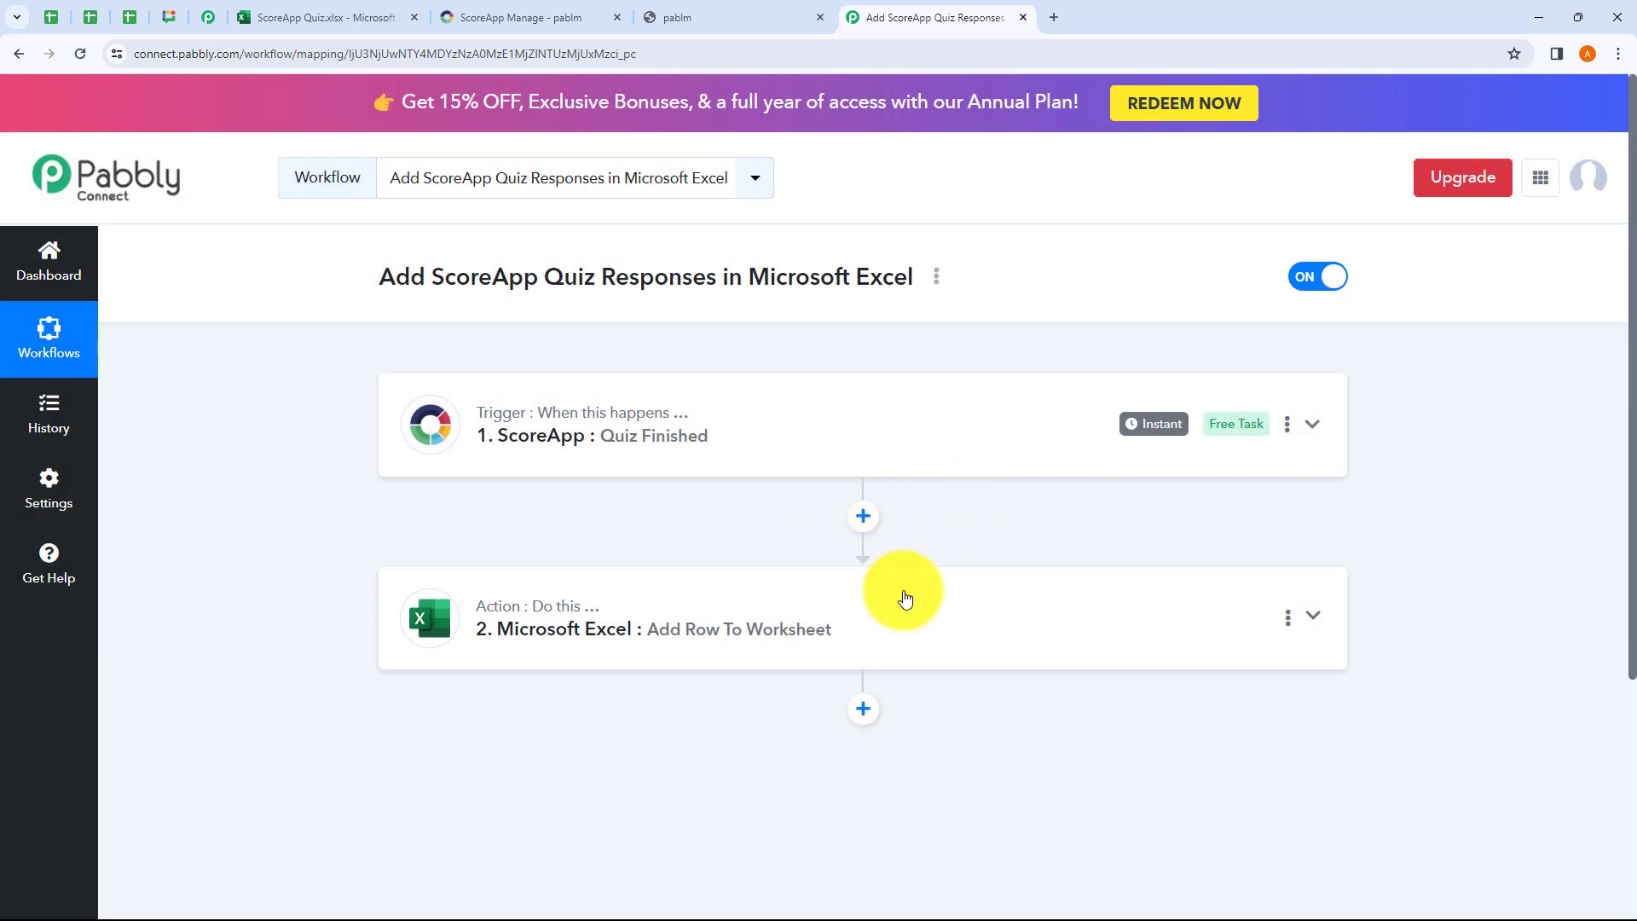